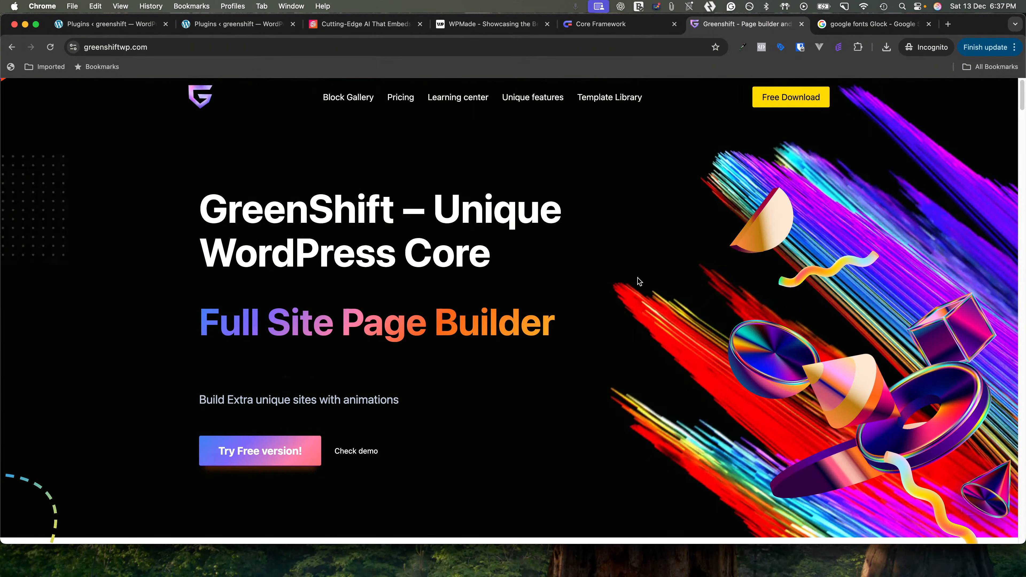
Open GreenShift's Global Settings in the WordPress admin and review the local font upload fields
click(599, 29)
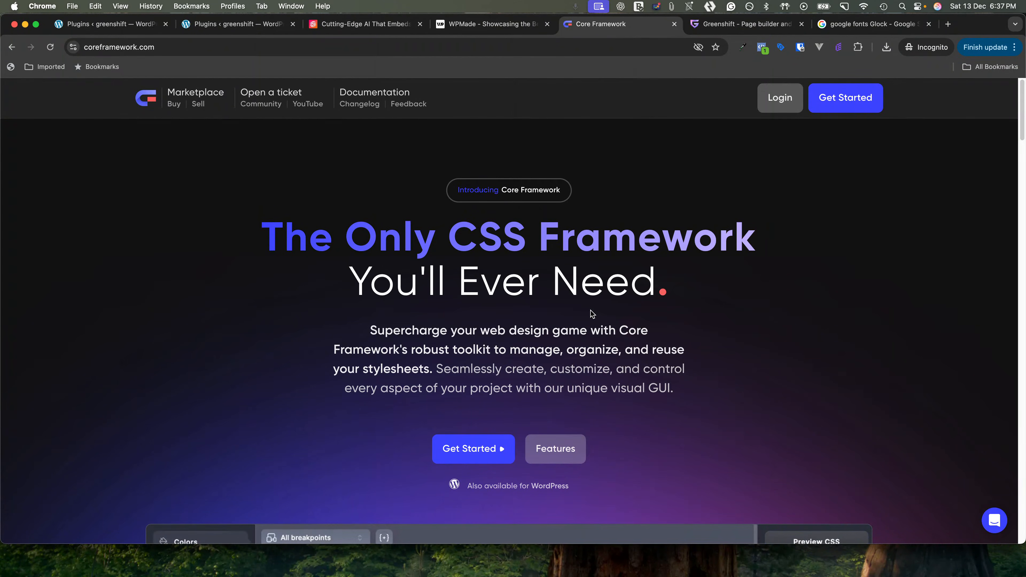
click(236, 22)
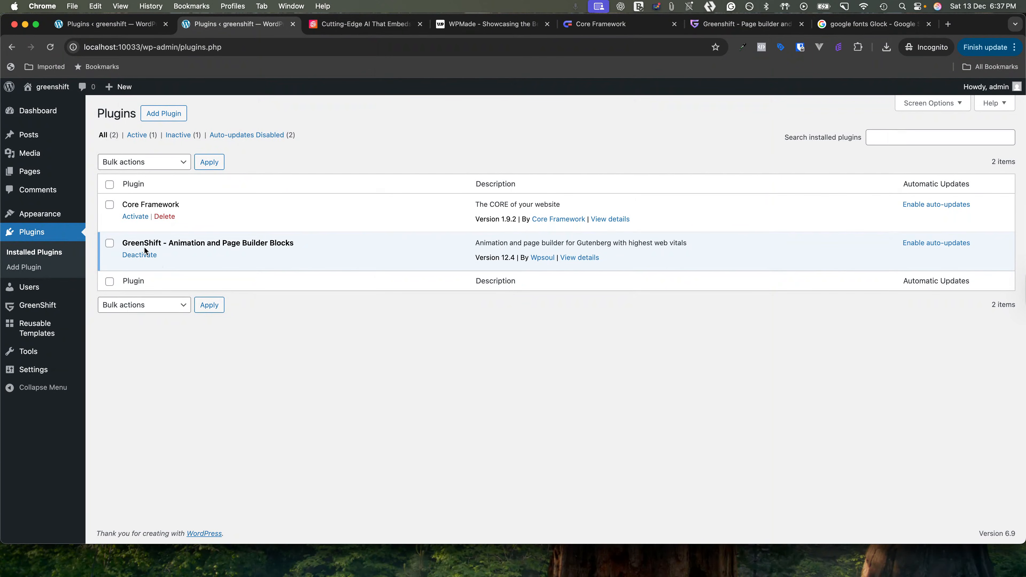
click(42, 305)
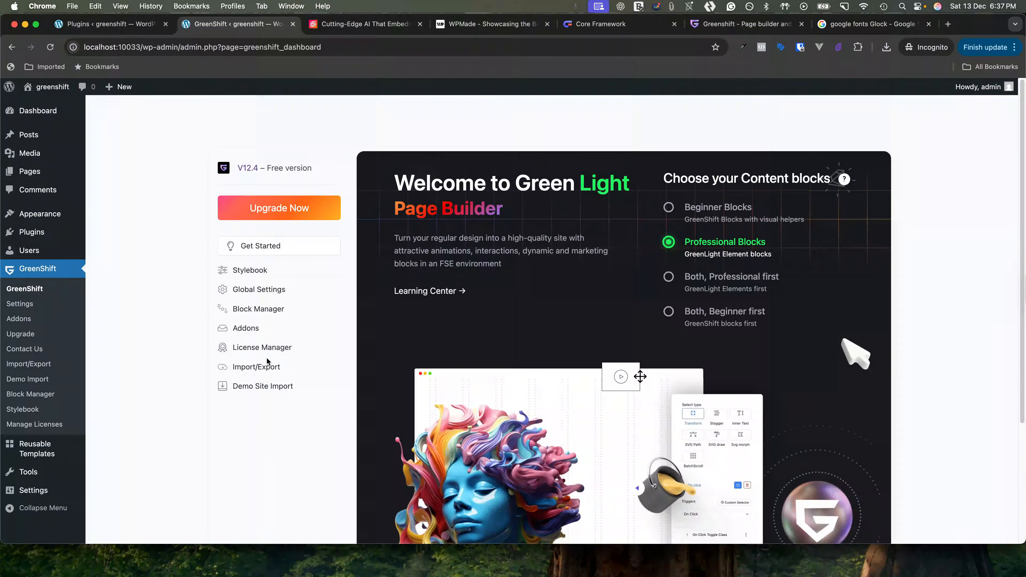
click(250, 292)
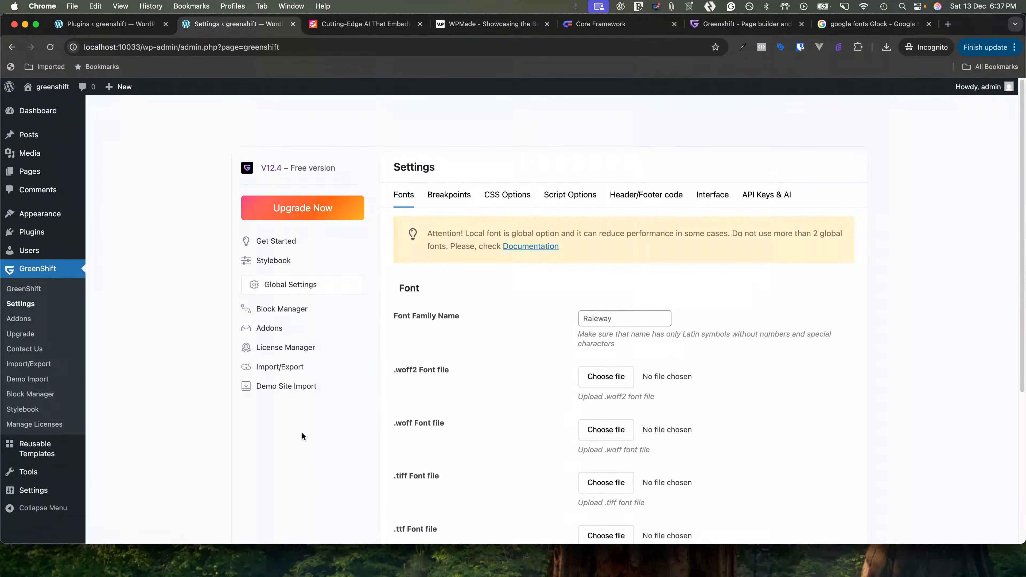
scroll(311, 440, down, 2)
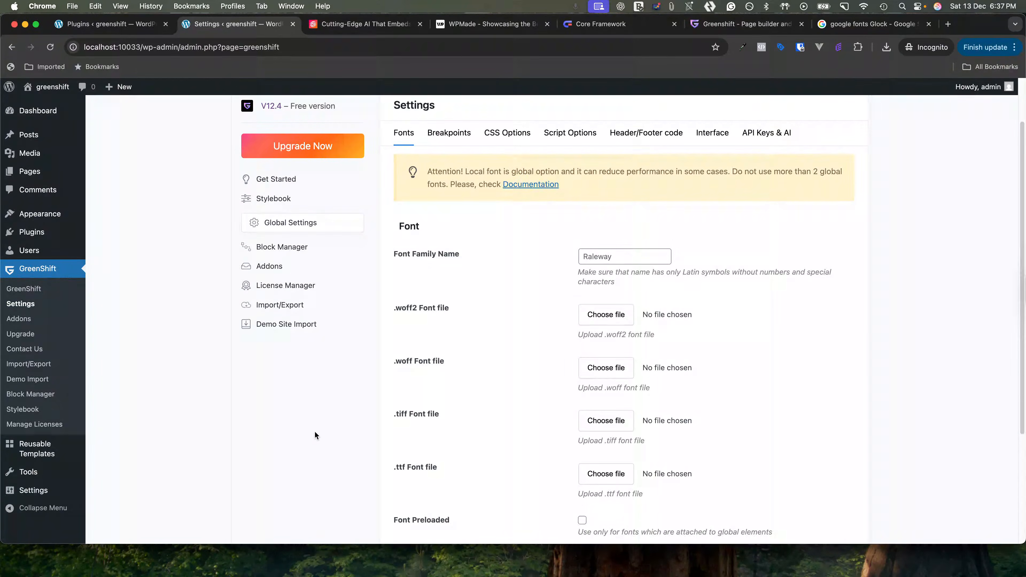
scroll(826, 287, down, 1)
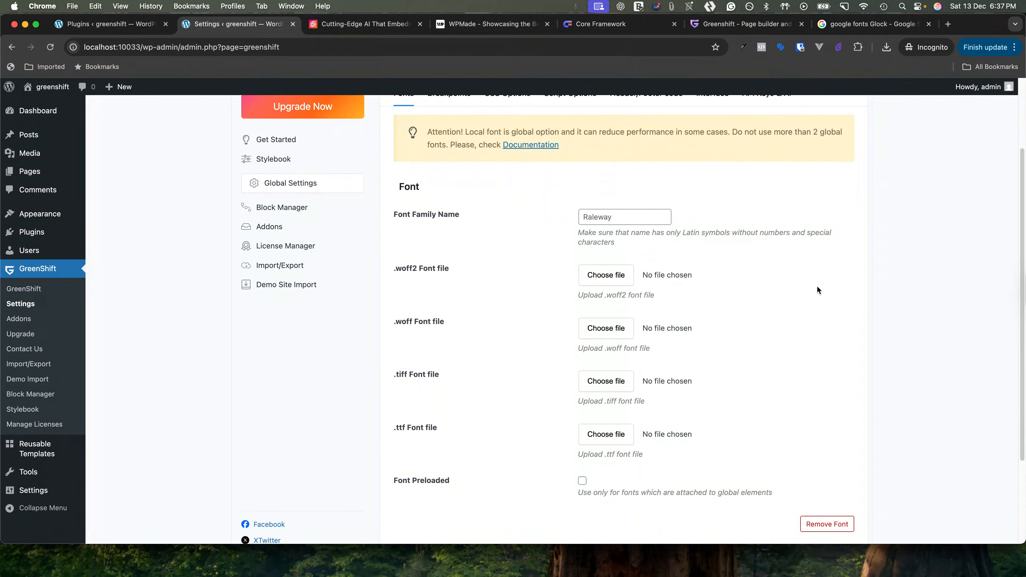
Inspect the hero heading and the paragraph below it on the sculture.ai page to check their font-family styles
click(364, 24)
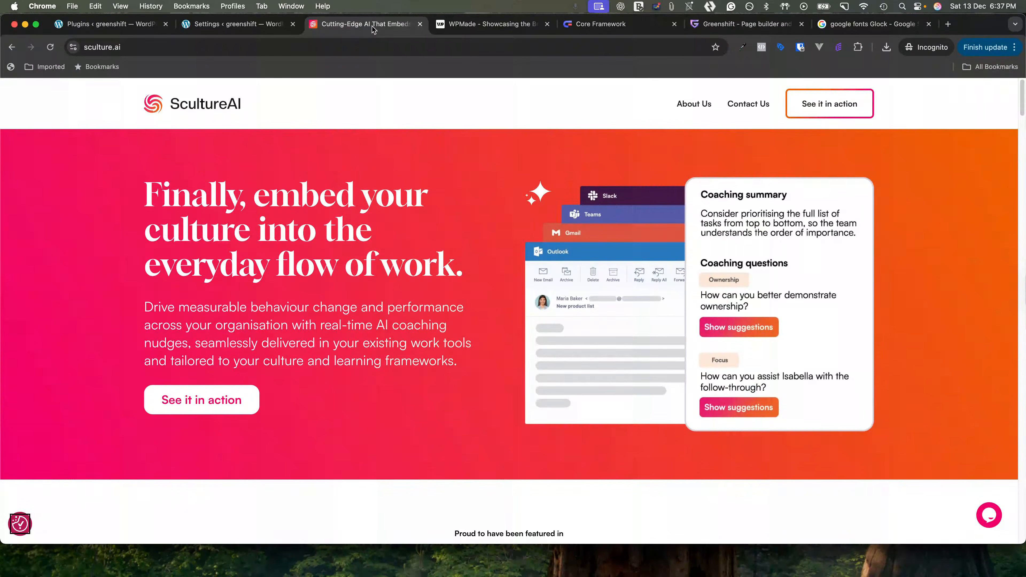
right_click(389, 436)
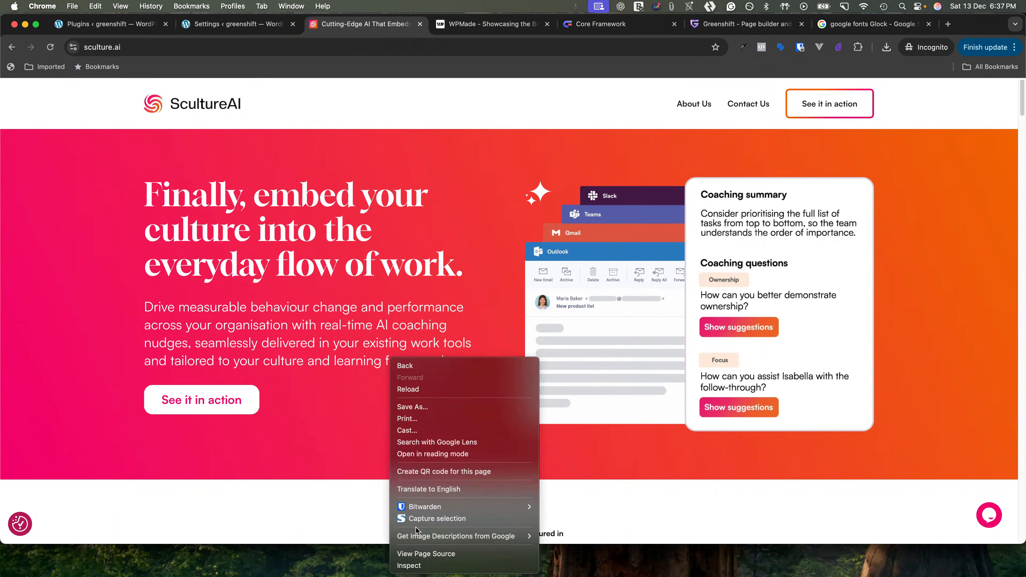
click(413, 565)
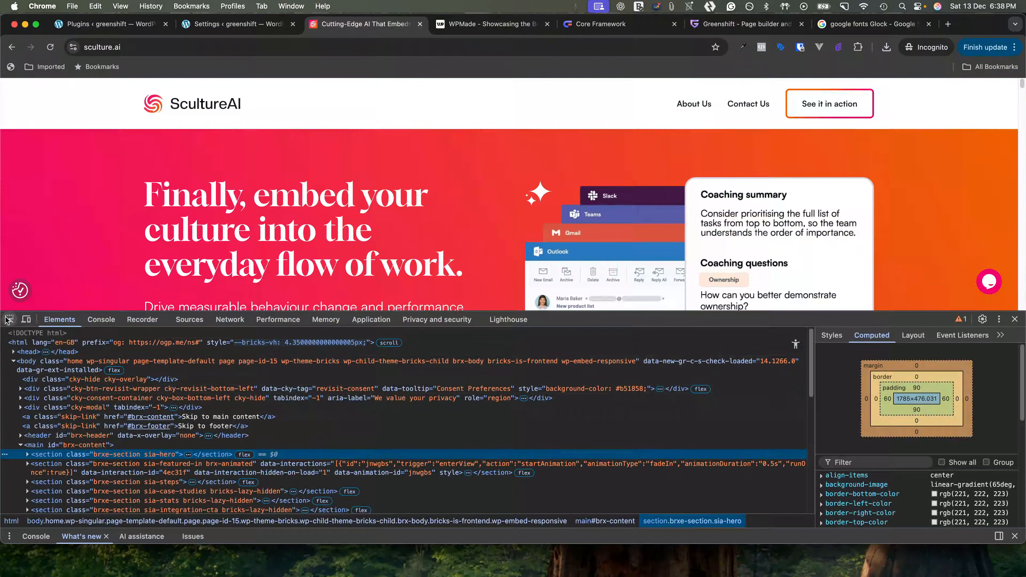
click(9, 319)
click(200, 259)
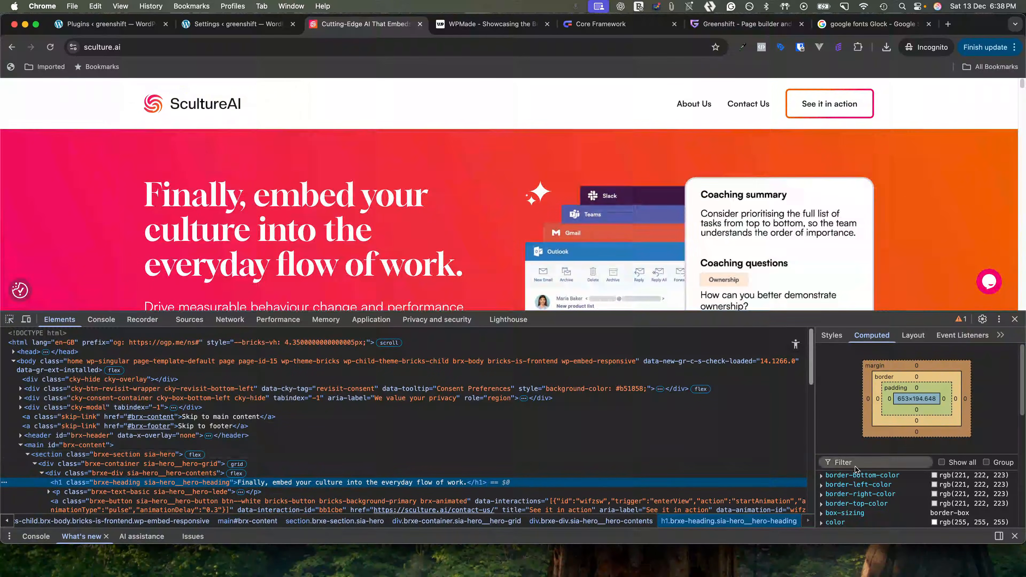
click(825, 337)
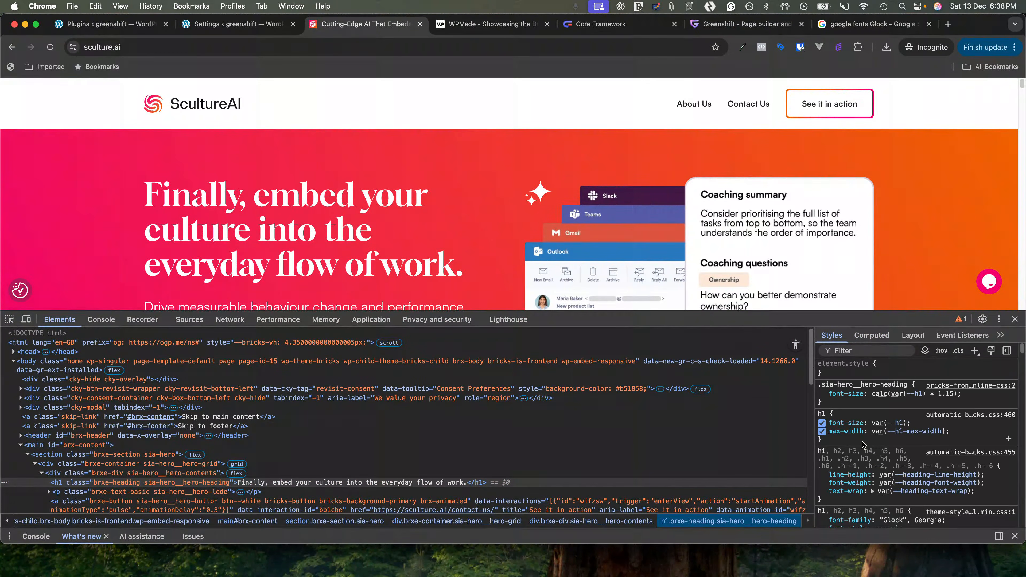
scroll(863, 443, down, 3)
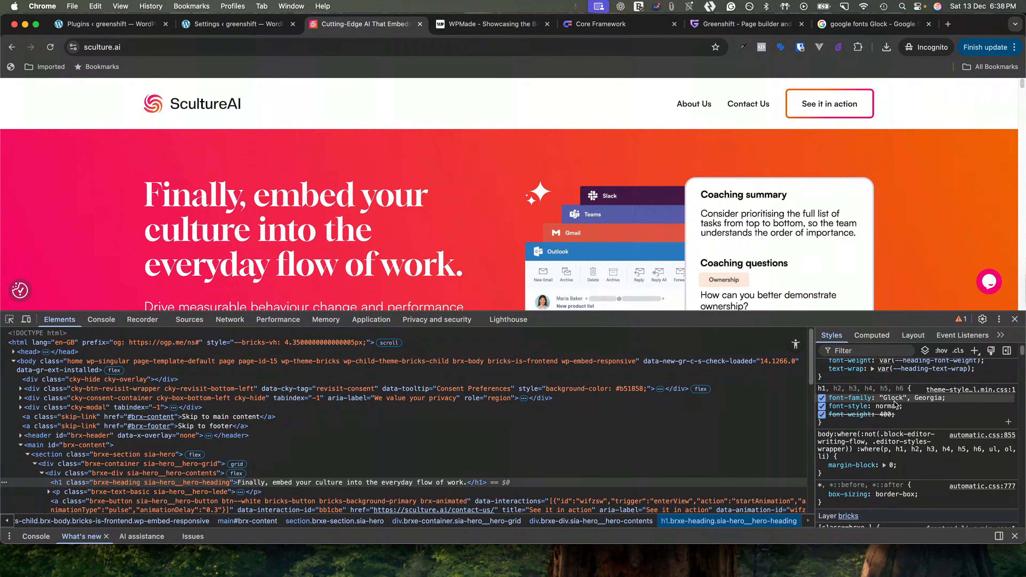
scroll(122, 453, down, 1)
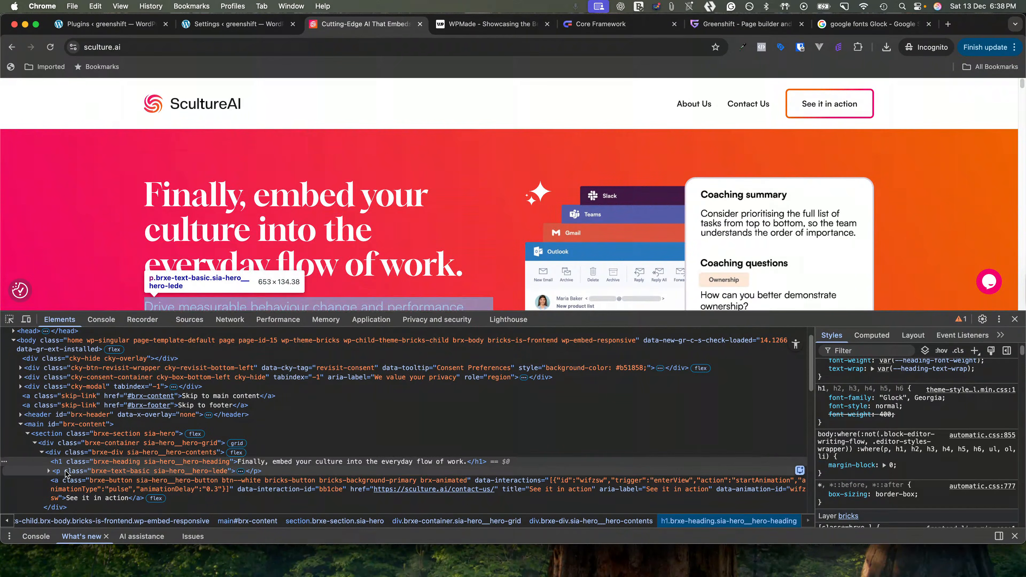
click(66, 470)
scroll(847, 439, up, 1)
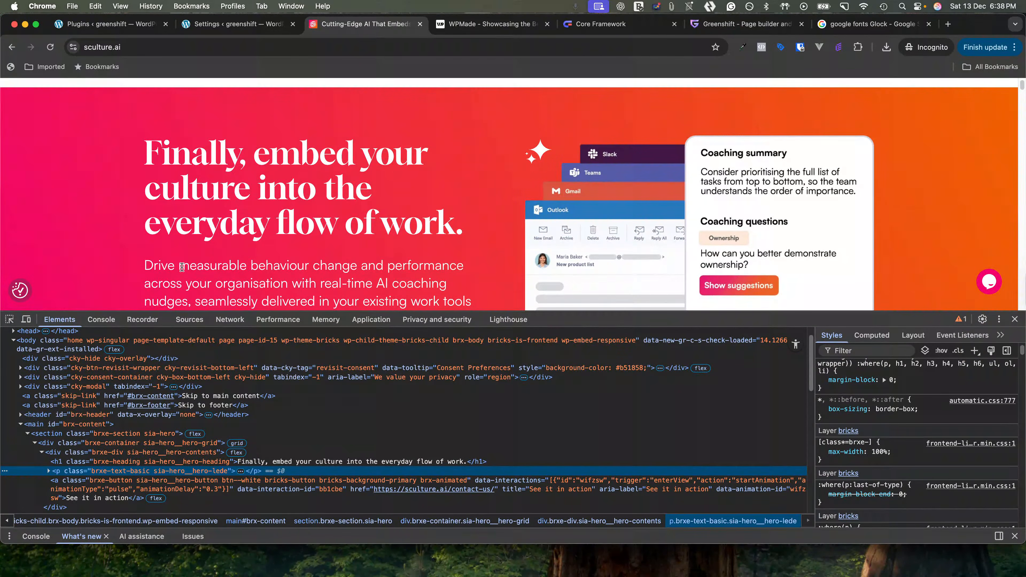
Open the Google Fonts specimen of Gloock from the search results and get the font
click(836, 29)
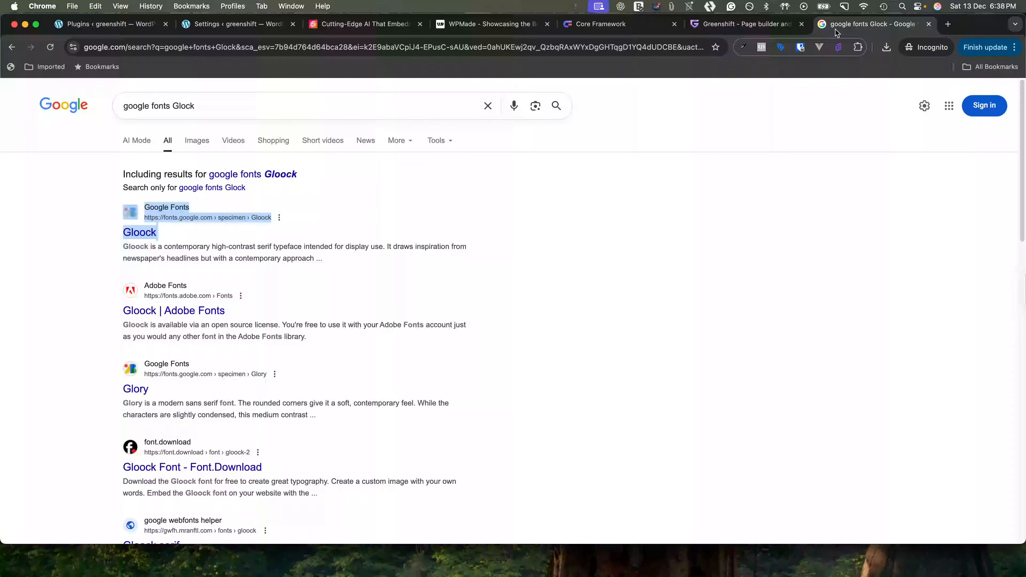
click(591, 209)
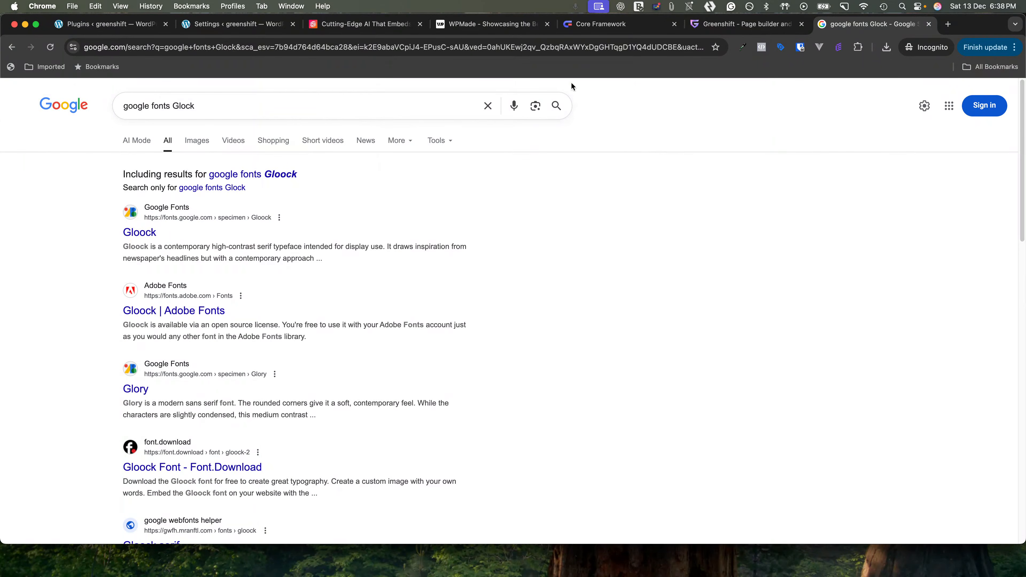
click(354, 27)
click(846, 26)
click(243, 25)
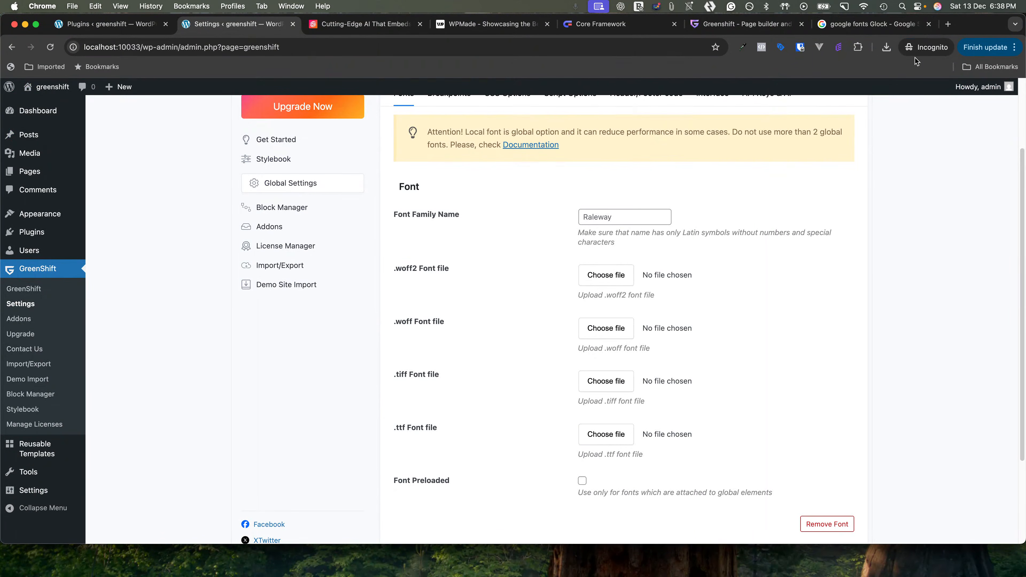
click(870, 24)
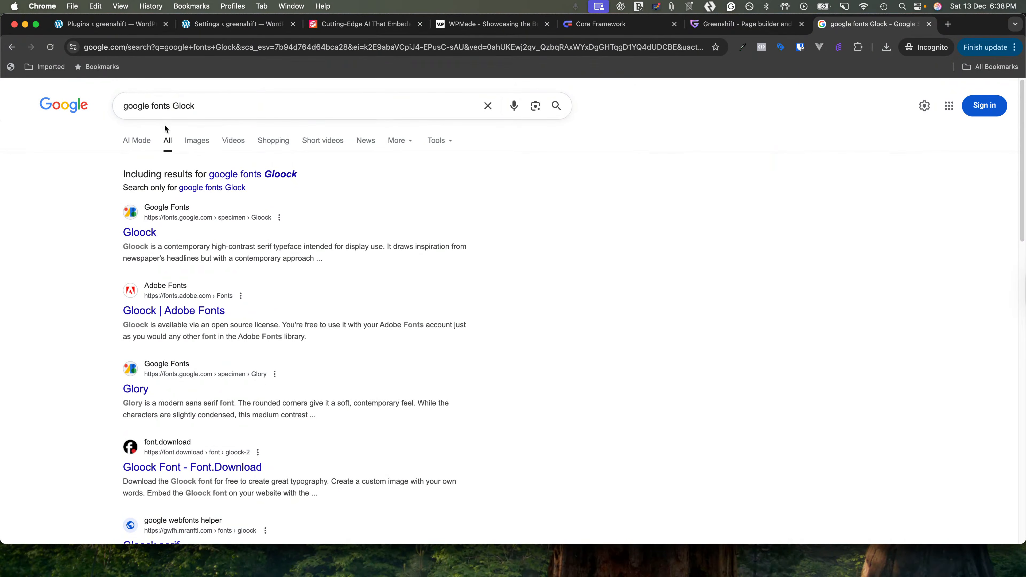
click(146, 236)
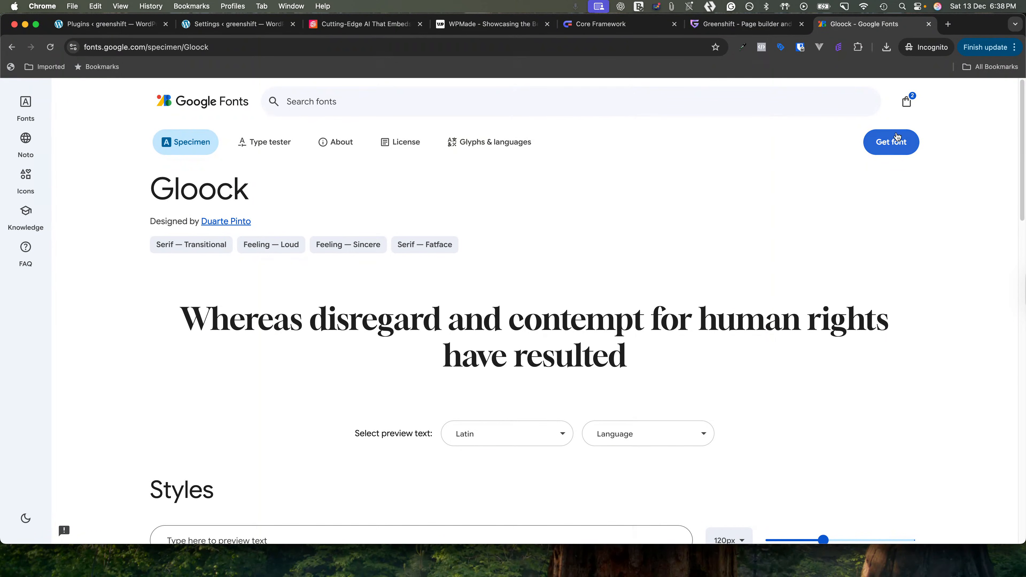
click(891, 150)
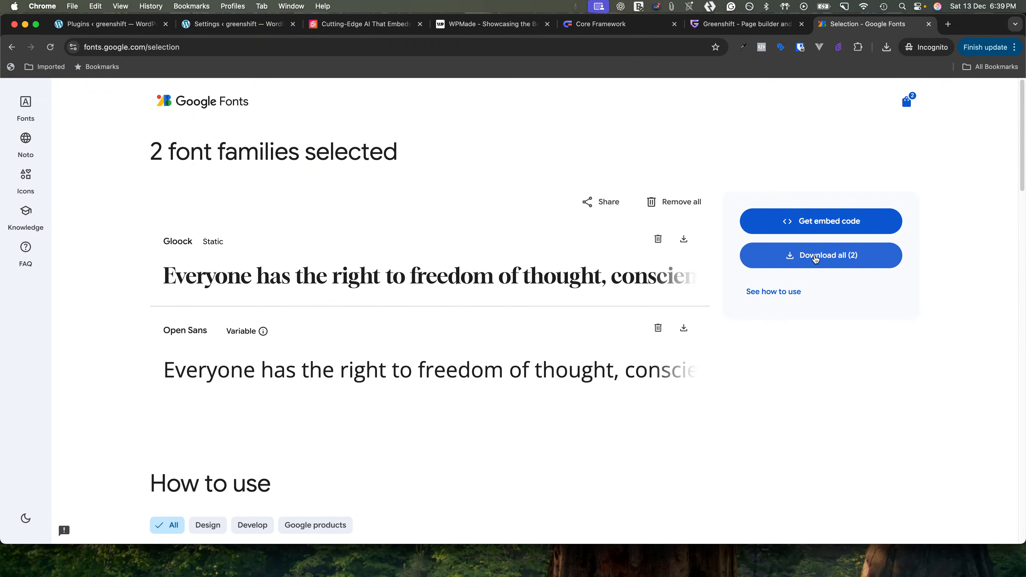
Check the font file formats GreenShift accepts, and open the embed code for the selected Google Fonts families
click(243, 27)
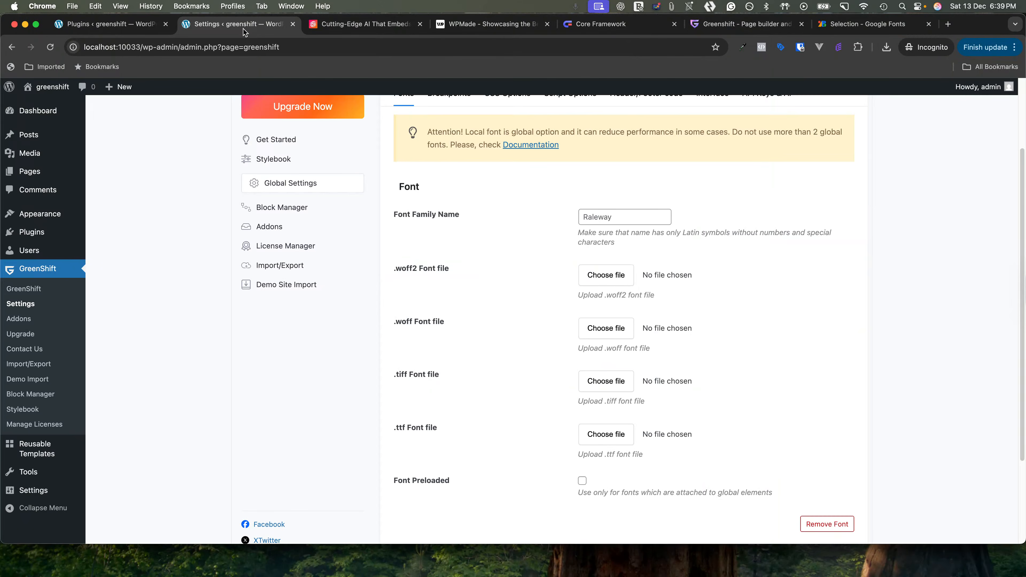
scroll(445, 405, down, 1)
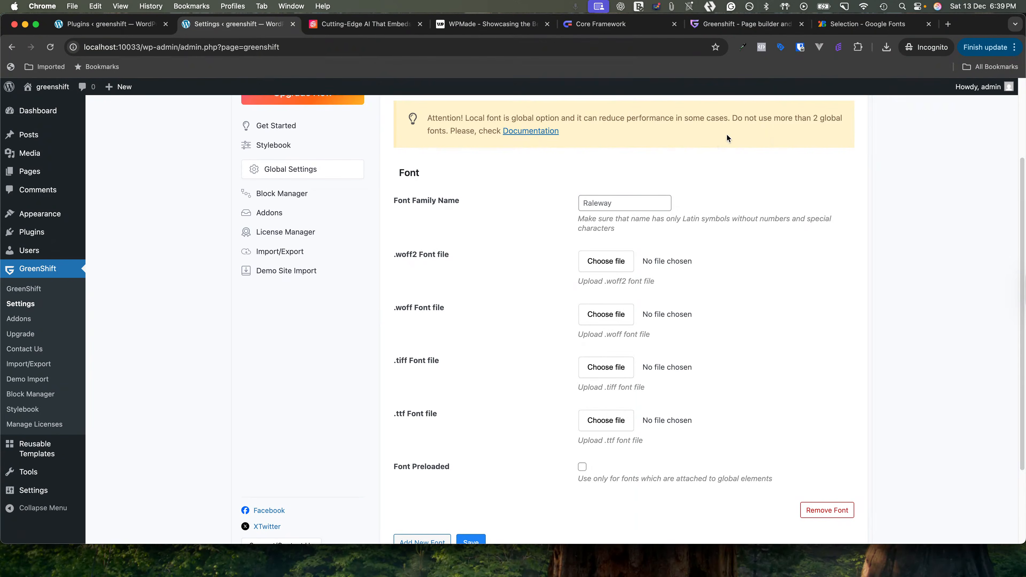
click(869, 23)
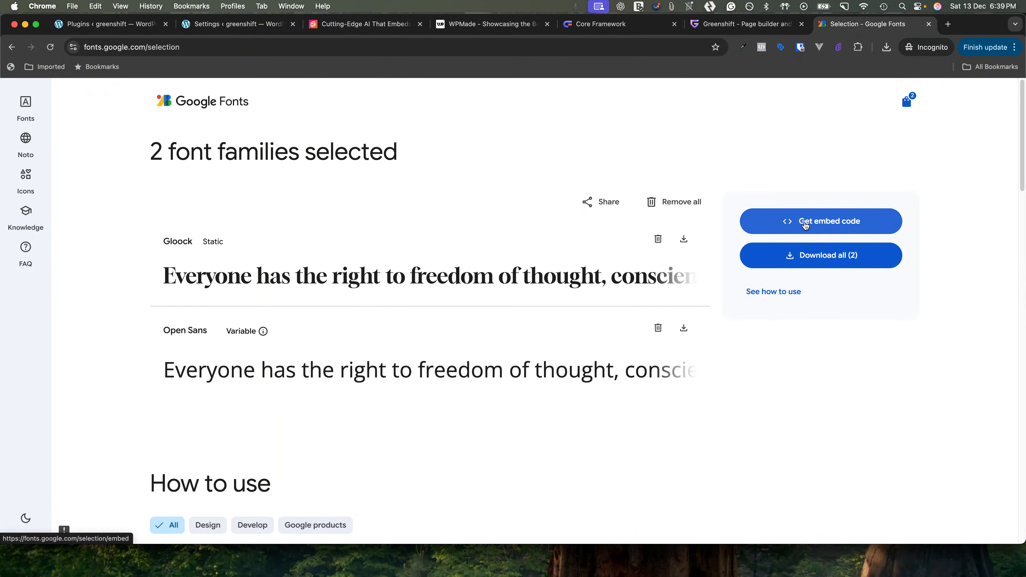
click(805, 226)
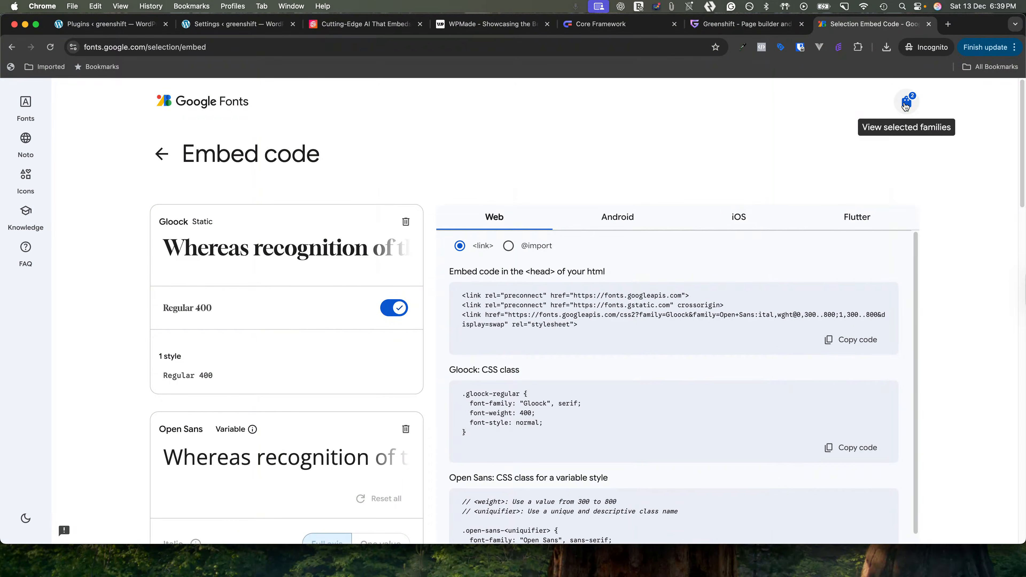
click(907, 103)
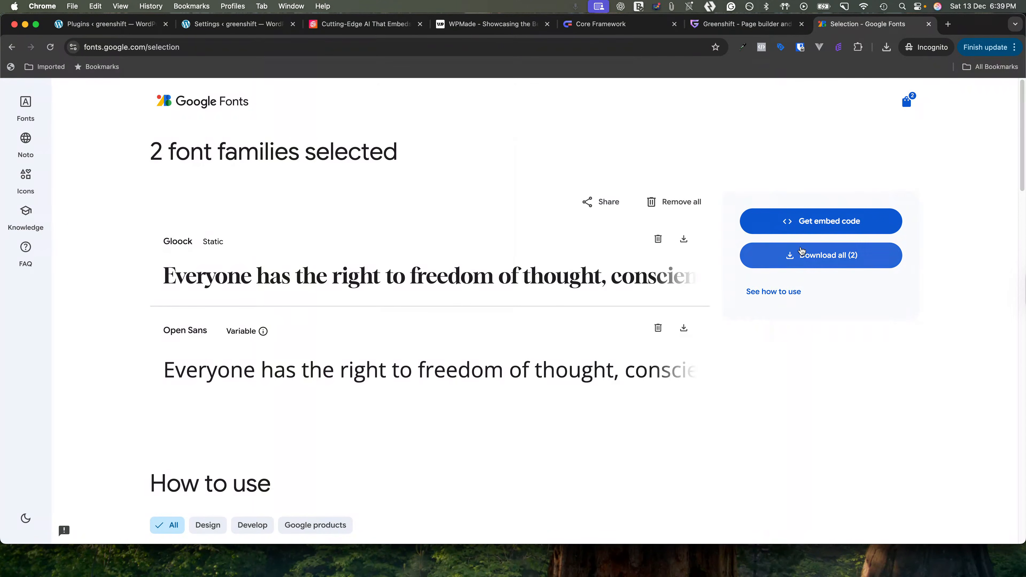
click(801, 229)
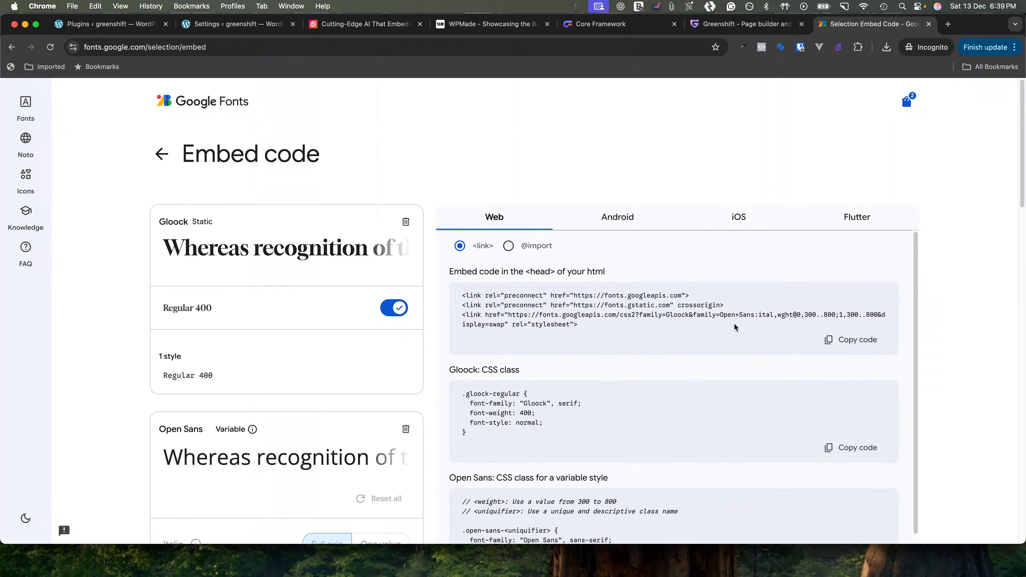
Copy the fonts.googleapis.com stylesheet URL for Gloock and Open Sans from the embed code and open it in a new browser tab
drag(508, 315, 505, 329)
key(super+c)
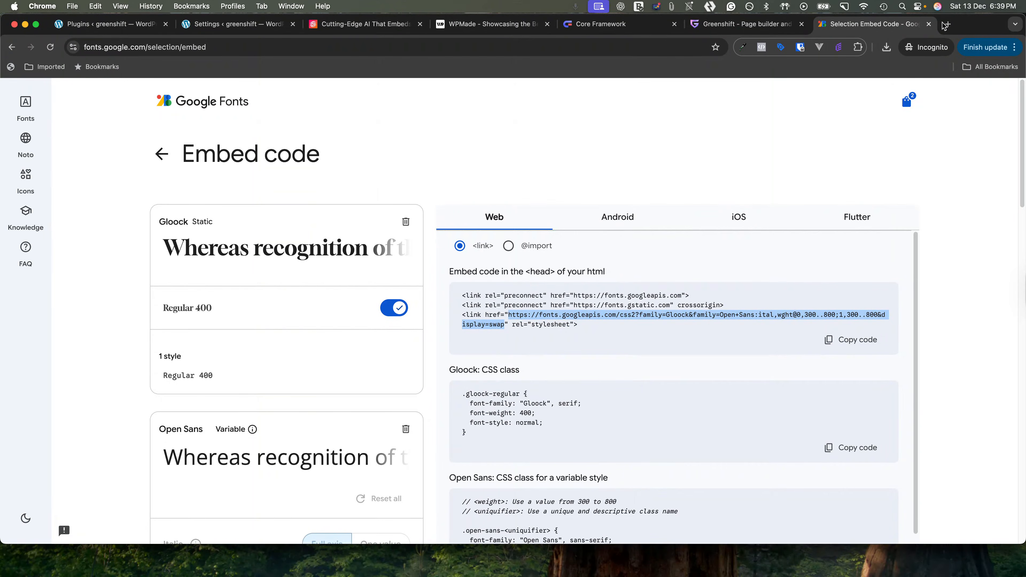
key(super+t)
key(super+v)
key(Return)
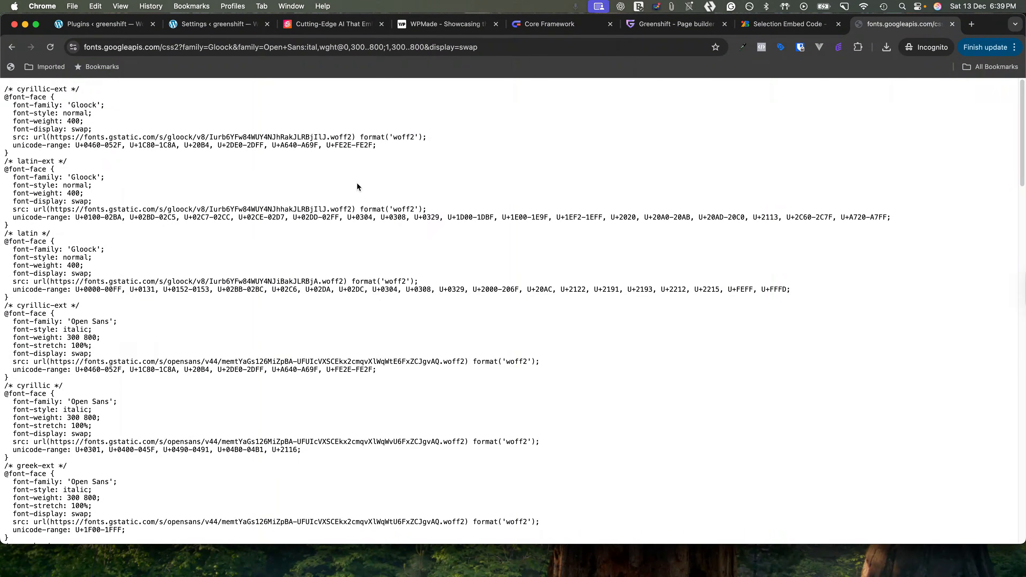
Look through the Gloock font-face rules in the stylesheet and copy the woff2 file URL from the latin rule
scroll(365, 173, down, 5)
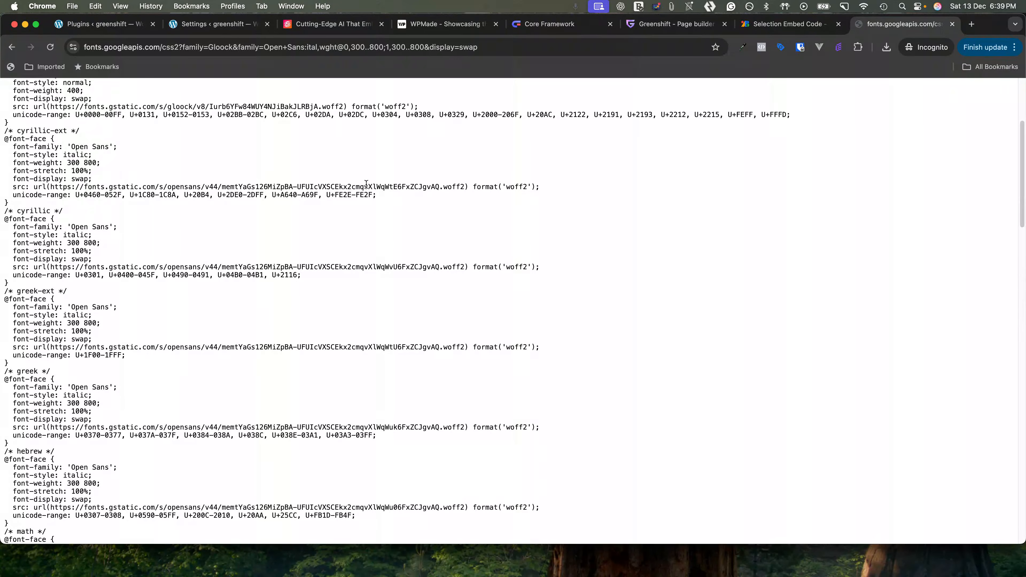
scroll(367, 240, up, 5)
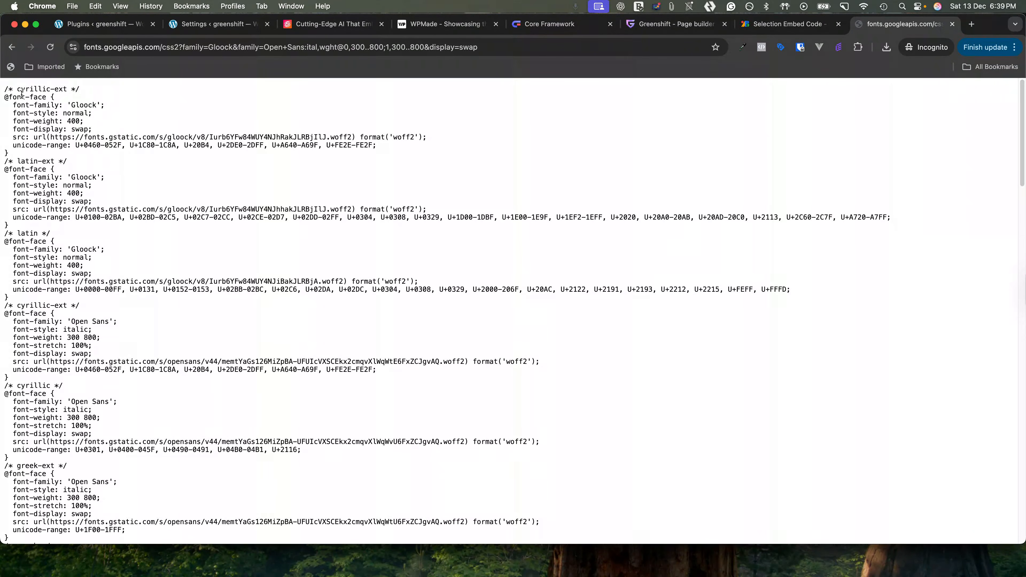
drag(4, 88, 71, 282)
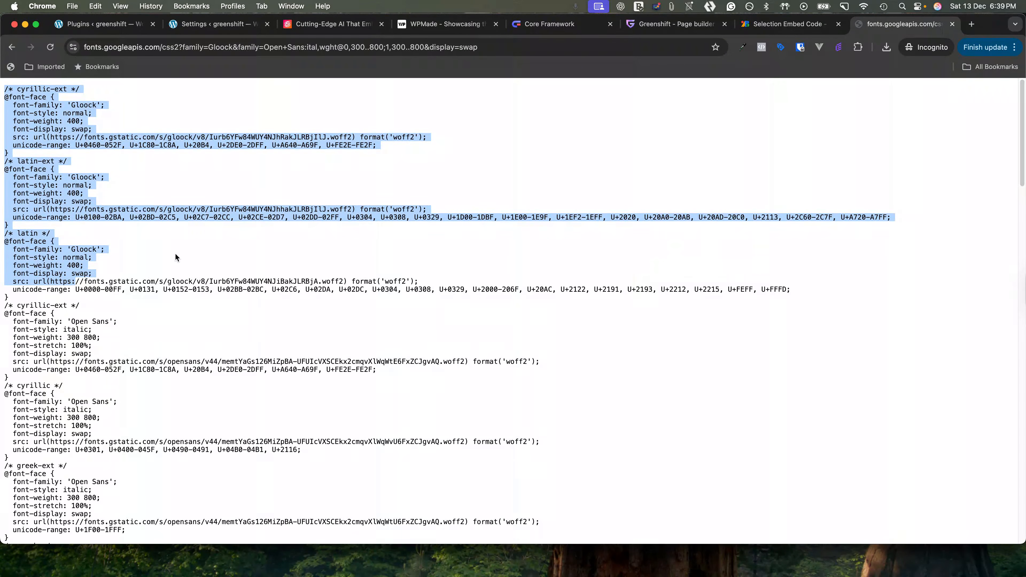
click(166, 253)
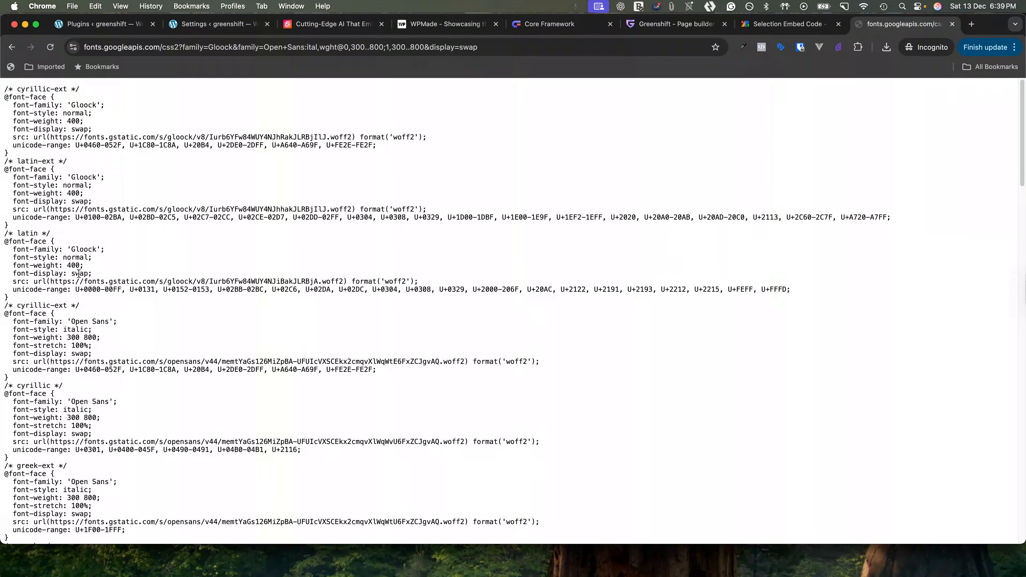
drag(51, 281, 343, 280)
key(super+c)
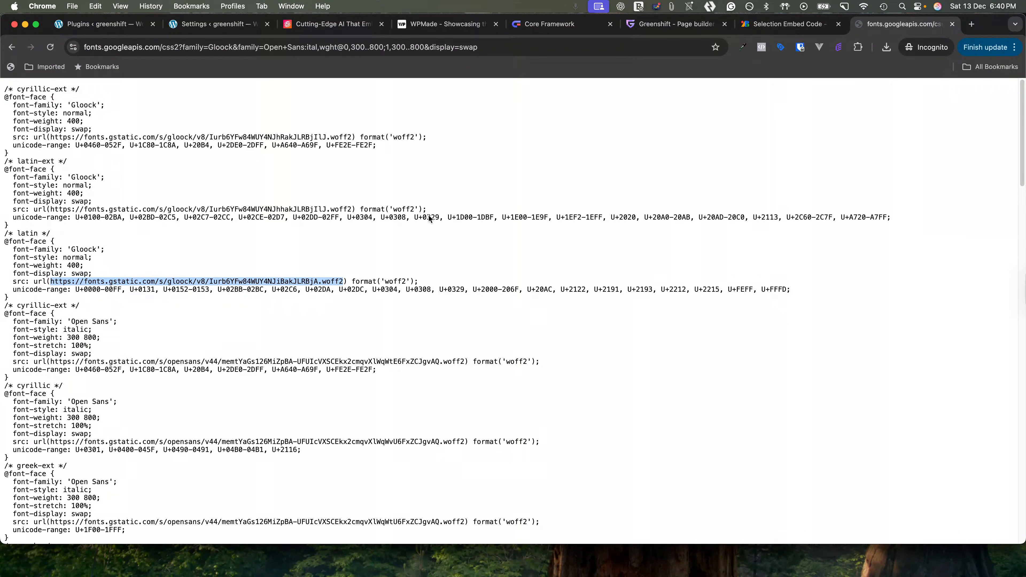
Try to download the Gloock latin woff2 file by opening its copied URL in a new browser tab
click(972, 24)
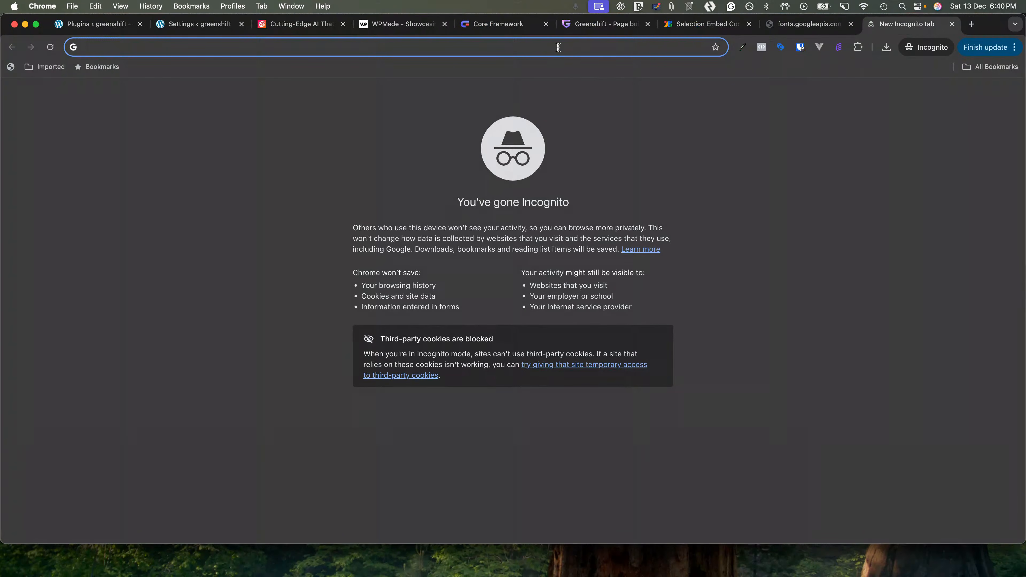
key(super+v)
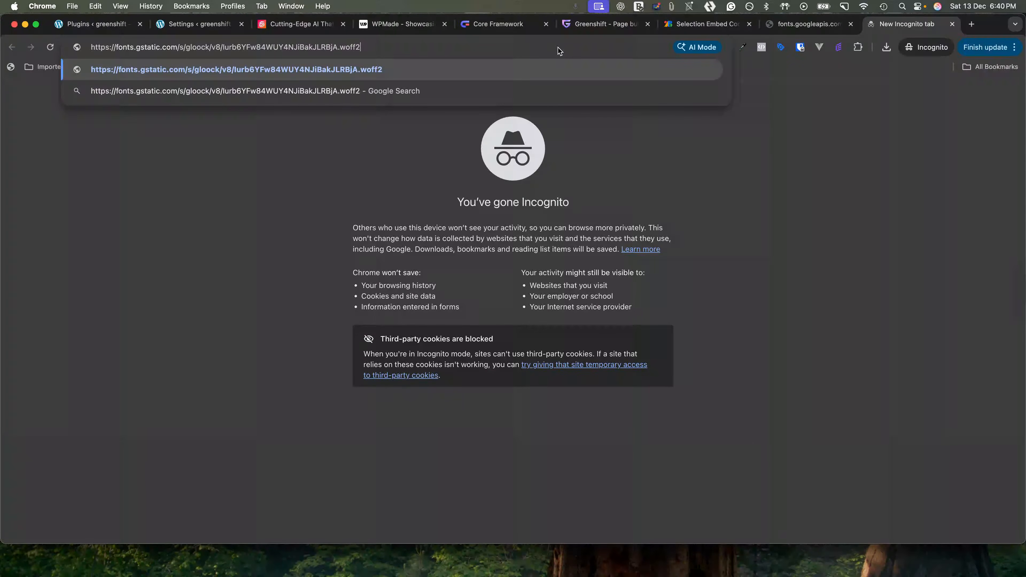
key(Return)
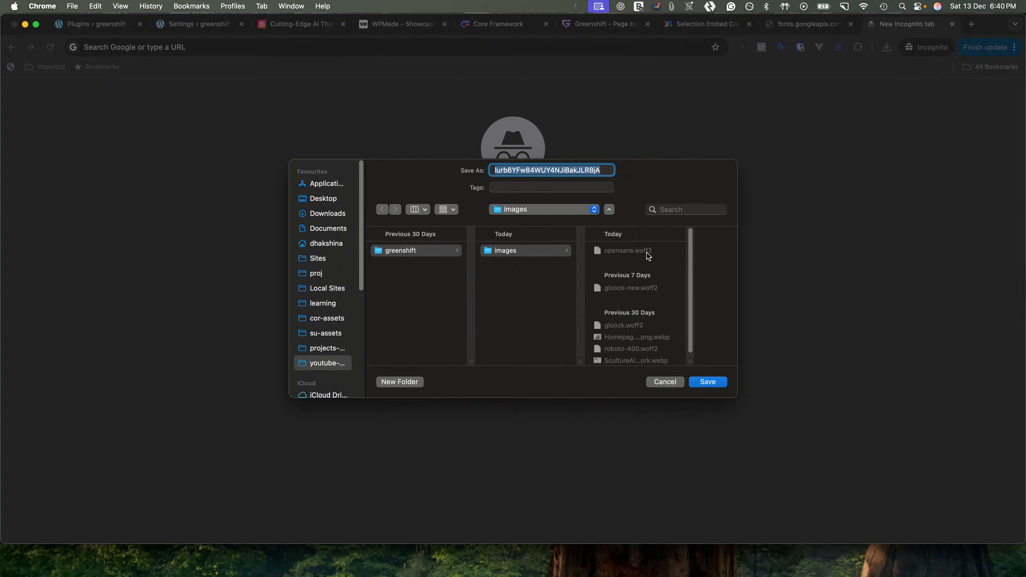
click(666, 382)
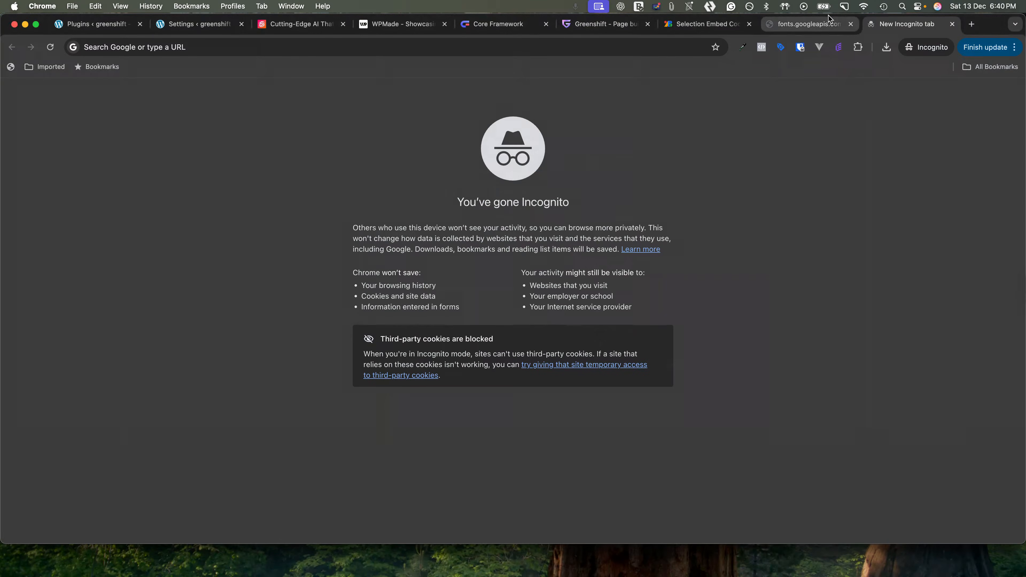
Search the Google Fonts stylesheet for "latin" and copy the woff2 URL of the normal-style Open Sans latin rule
click(802, 26)
click(468, 231)
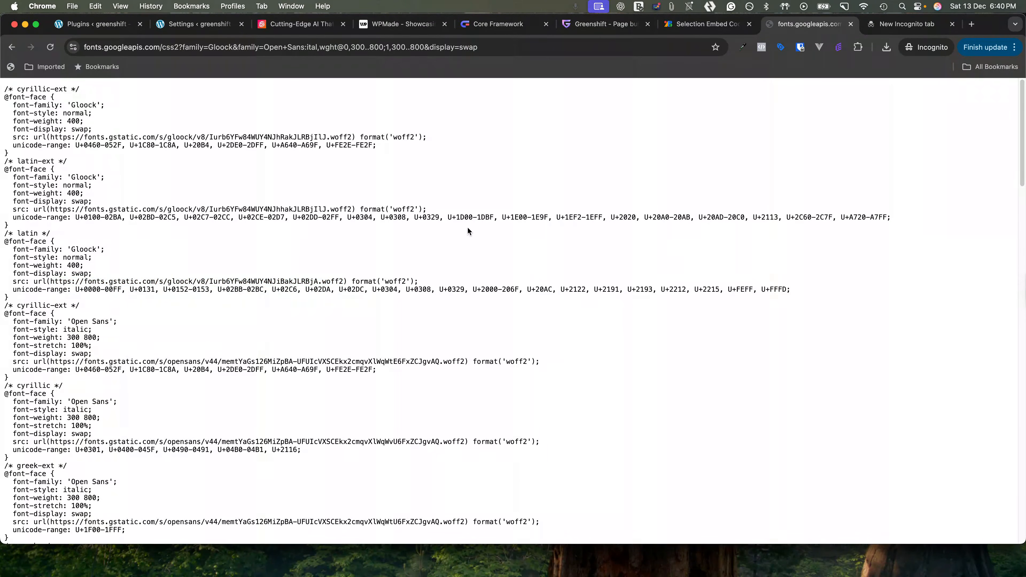
key(super+f)
key(Return)
key(Return)
key(Return)
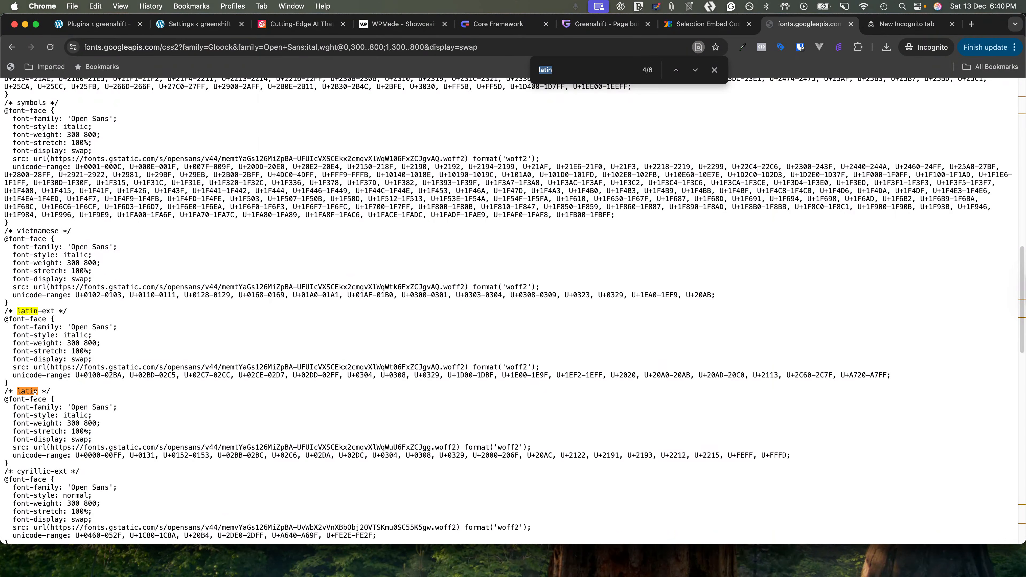
scroll(48, 409, down, 1)
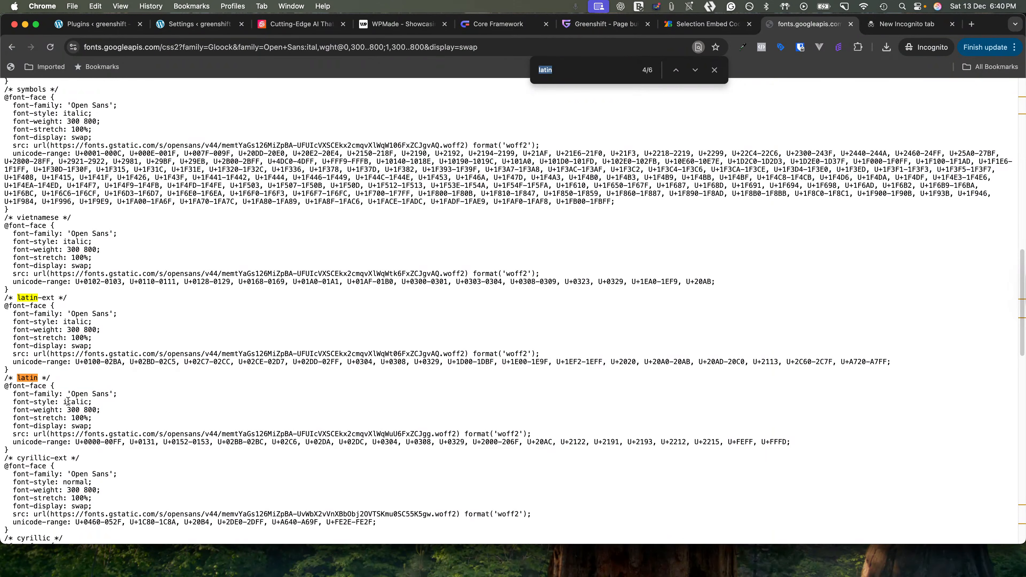
click(695, 71)
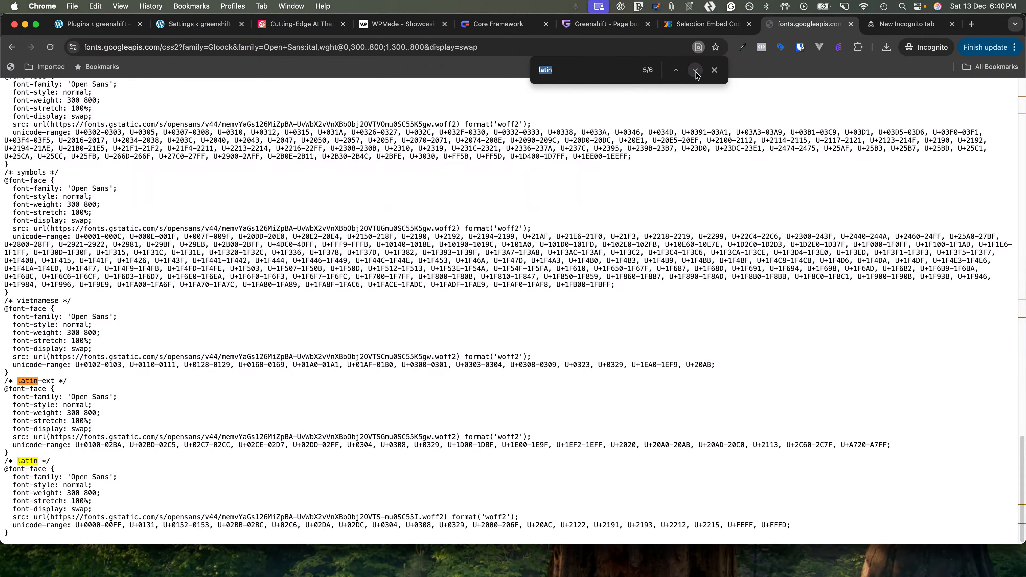
scroll(161, 404, up, 1)
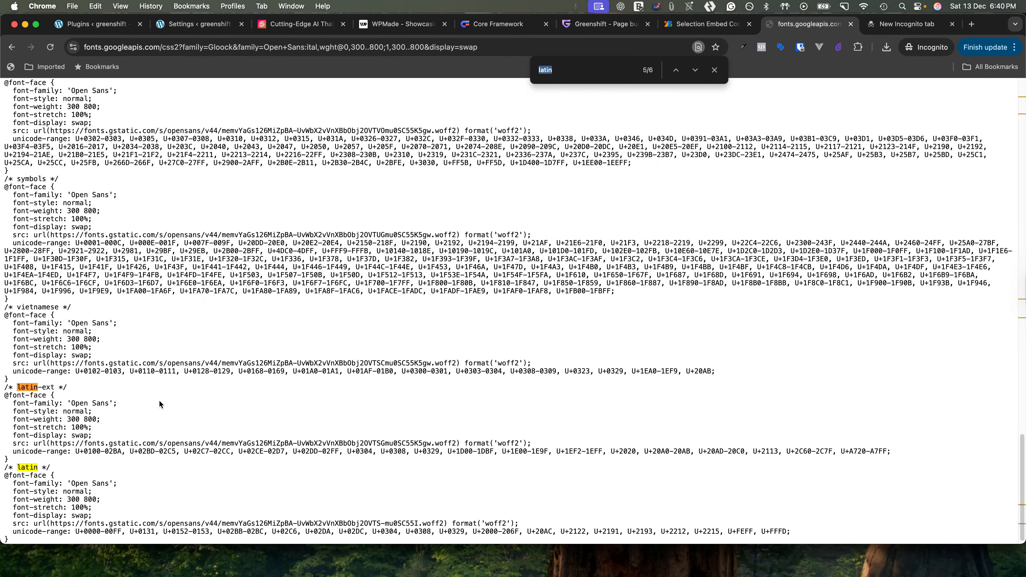
scroll(239, 480, down, 1)
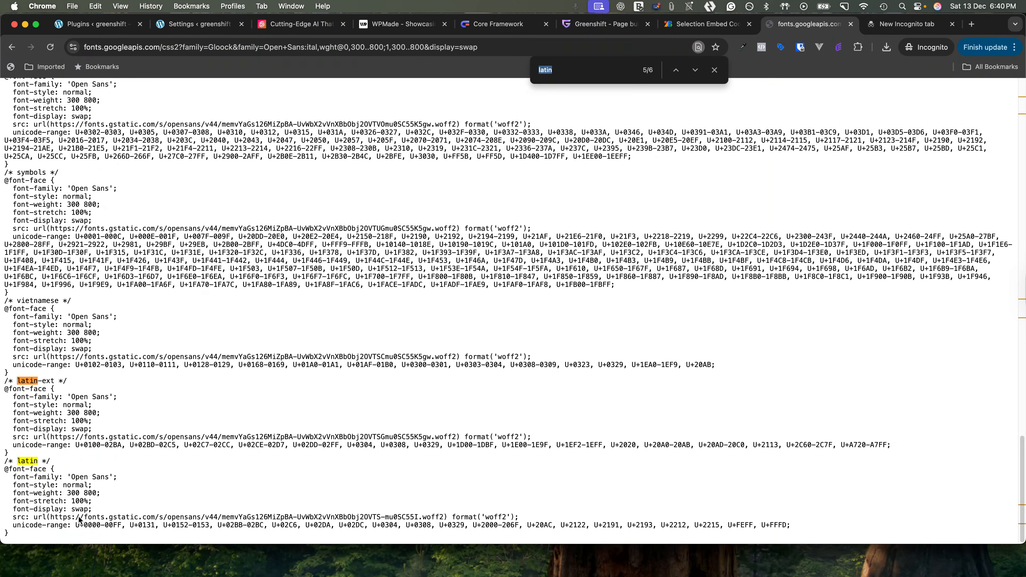
drag(51, 518, 444, 518)
key(super+c)
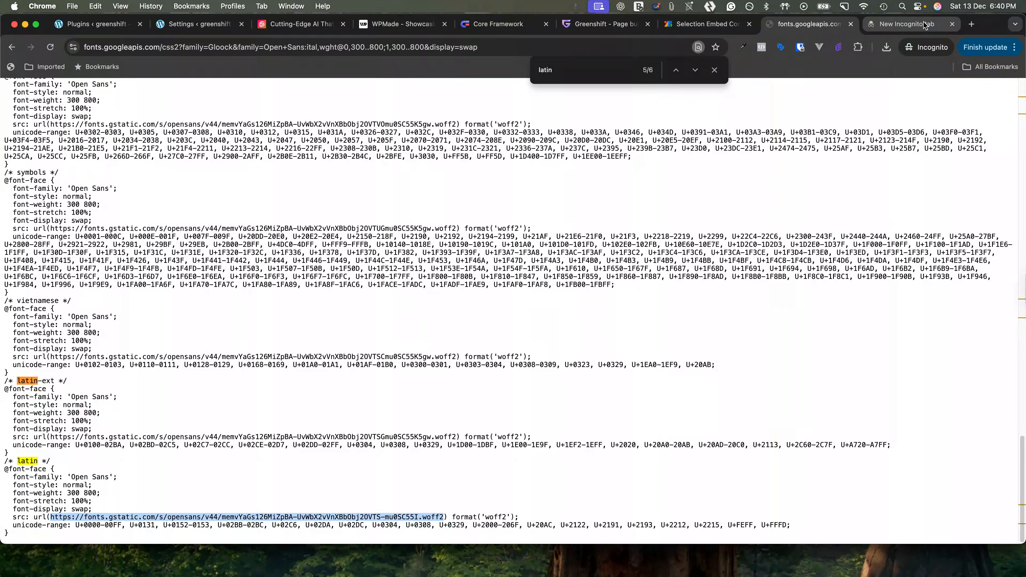
Try to download the Open Sans latin woff2 file by opening its copied URL in the blank tab
click(907, 24)
click(551, 42)
key(super+v)
key(Return)
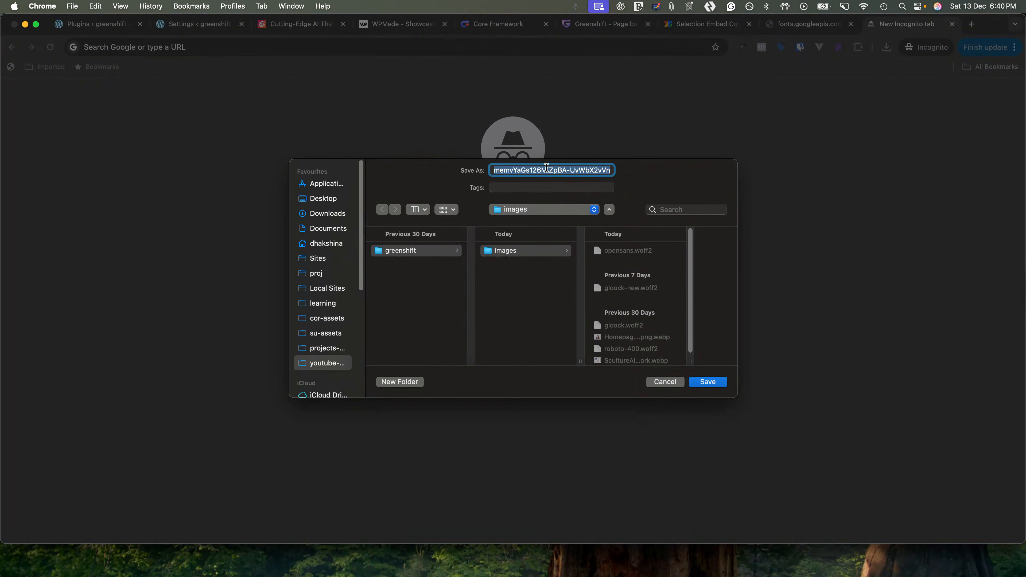
click(665, 381)
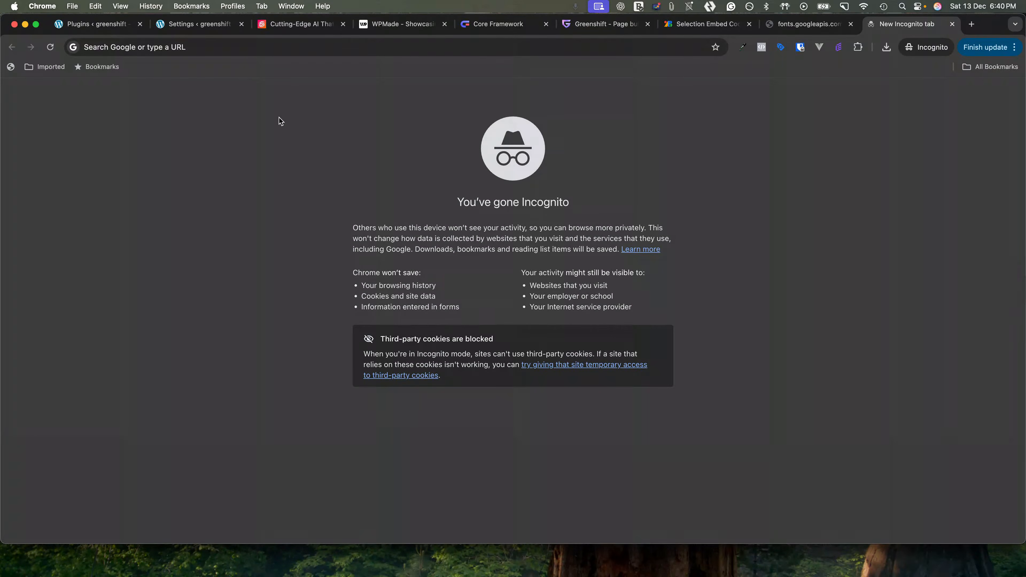
In GreenShift's font settings, name the first local font Gloock and choose gloock-new.woff2 as its .woff2 file
click(187, 29)
scroll(363, 337, up, 3)
scroll(363, 338, down, 2)
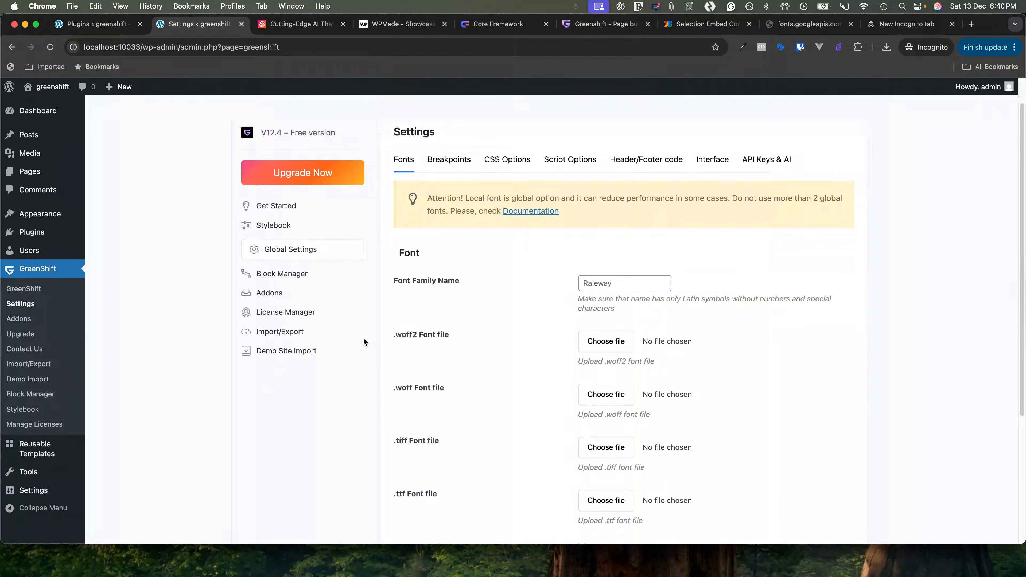
click(603, 219)
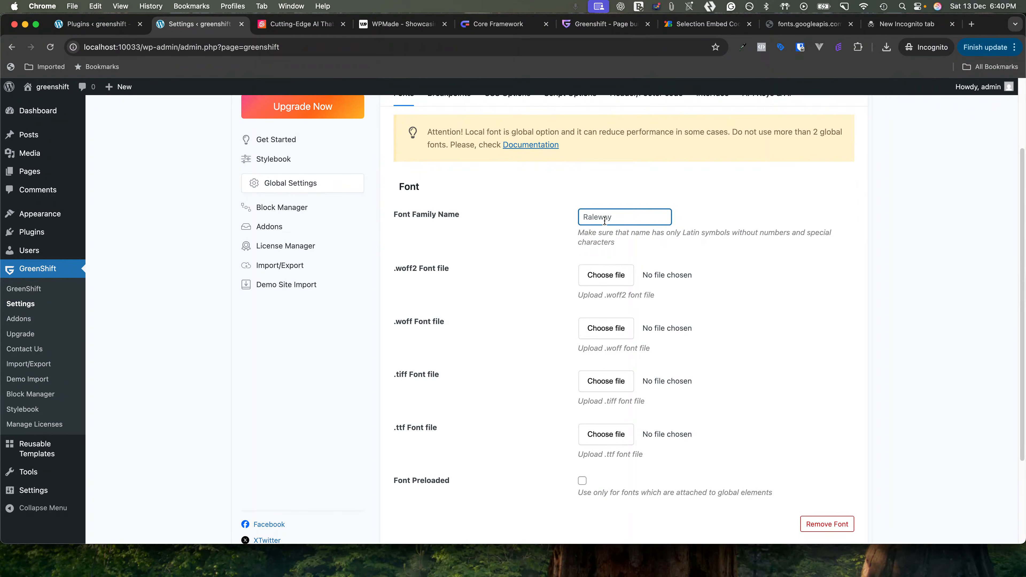
text(Gloock)
click(610, 277)
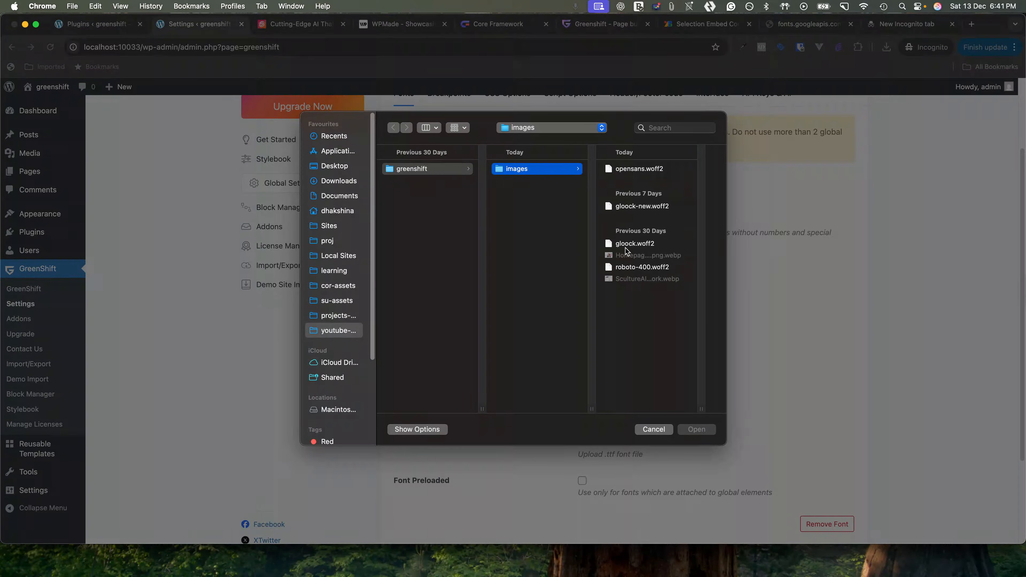
click(637, 207)
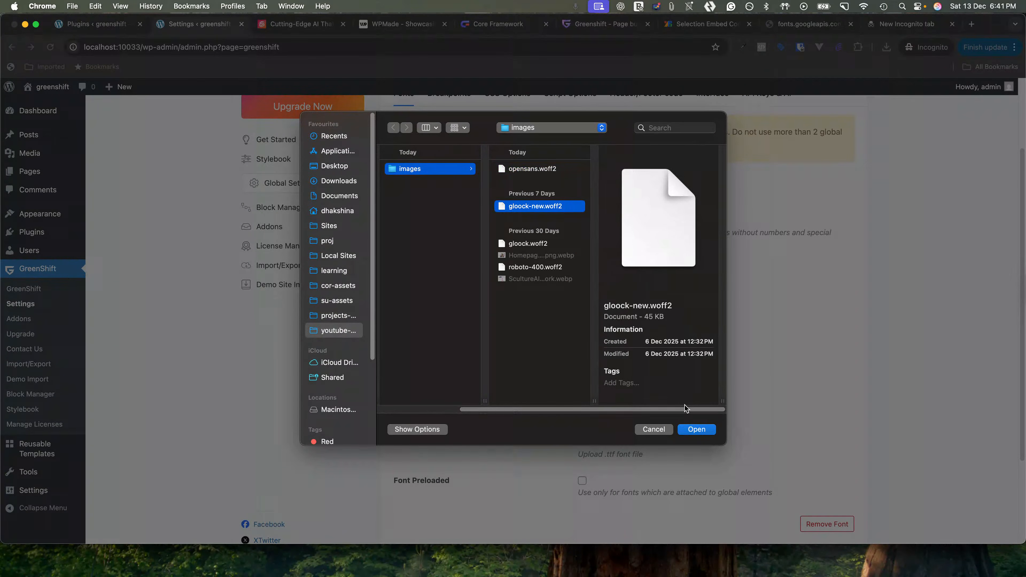
click(693, 430)
Add a second local font with the family name Opensans and choose opensans.woff2 as its .woff2 file
scroll(692, 430, down, 3)
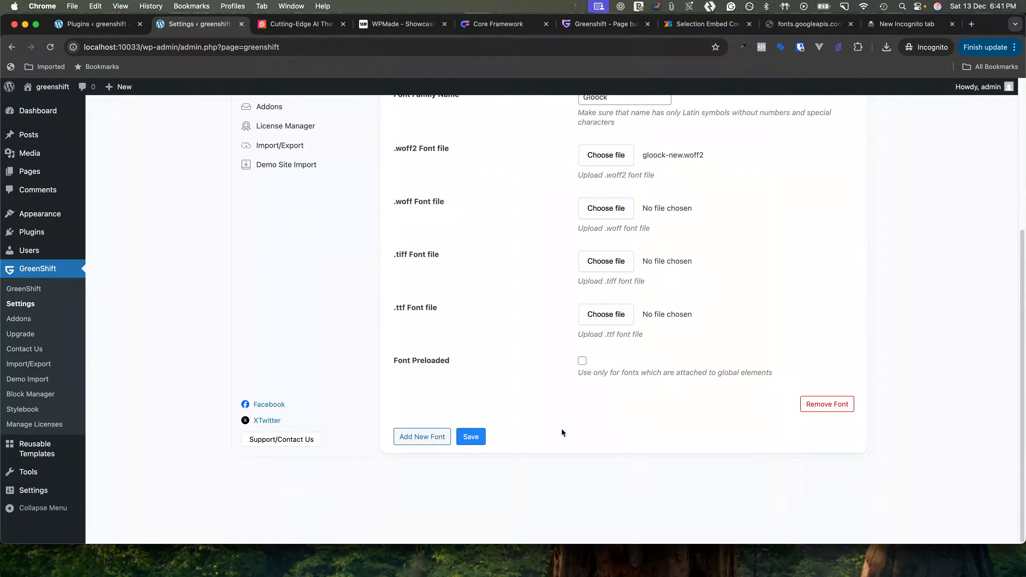
click(424, 437)
scroll(476, 420, down, 1)
click(627, 445)
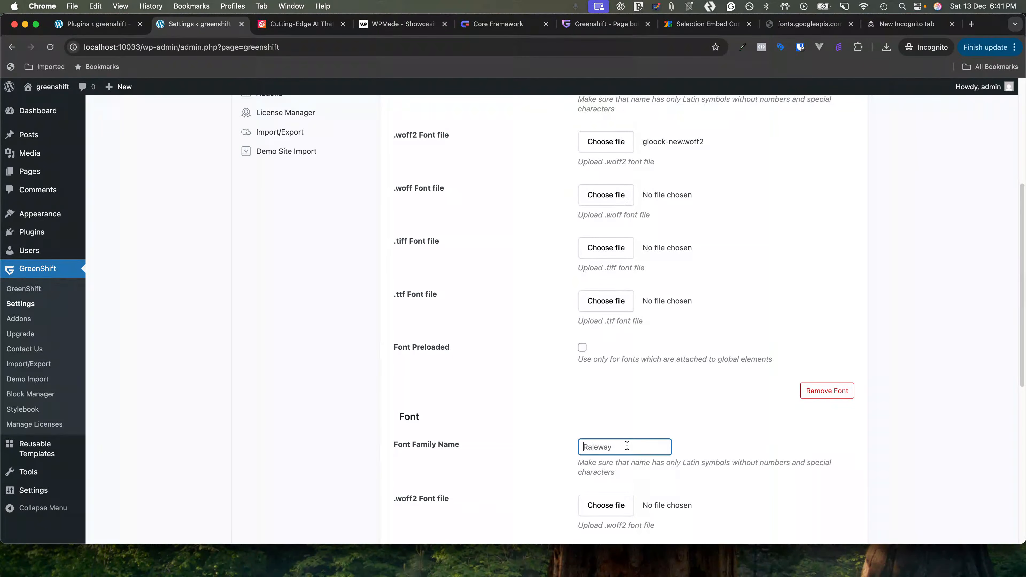
text(Opensans)
scroll(625, 465, down, 3)
click(614, 445)
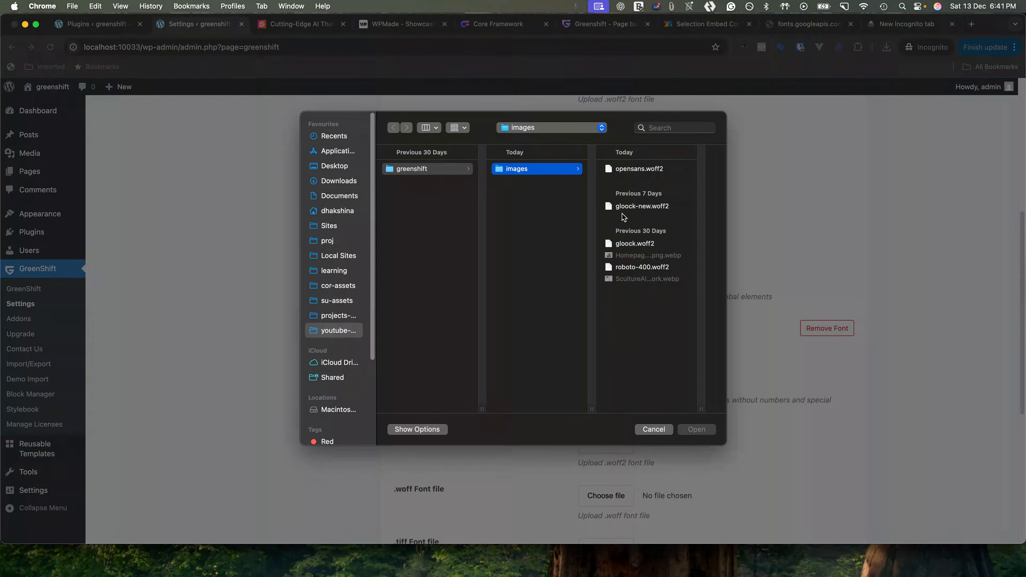
click(641, 171)
click(695, 429)
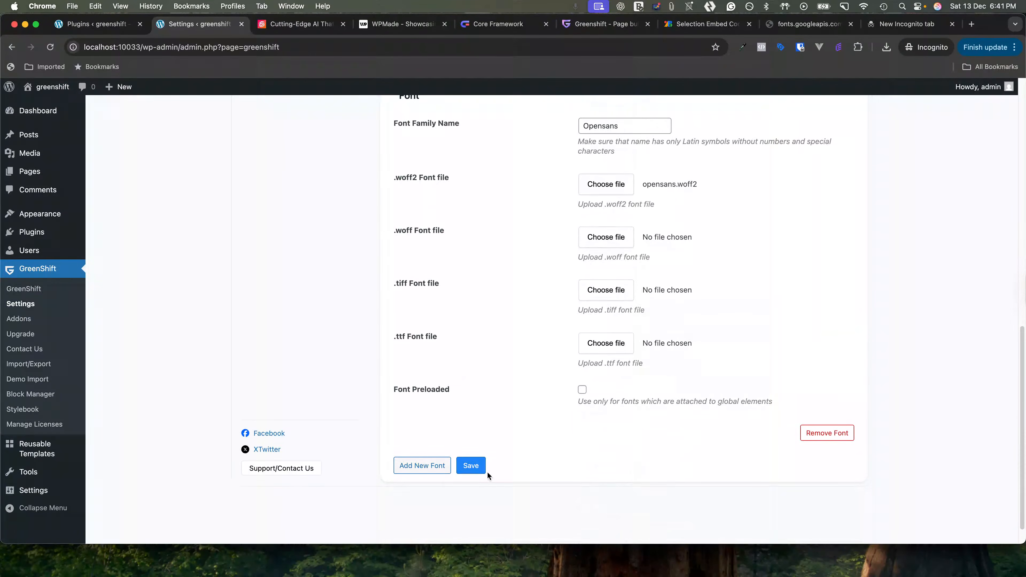
Save the GreenShift font settings and review the saved font entries
click(471, 465)
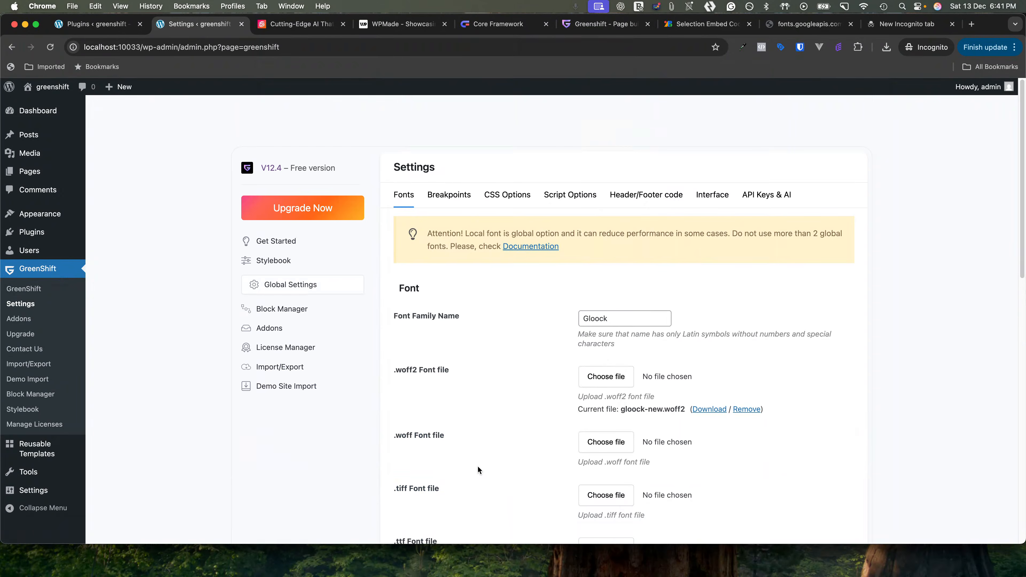
scroll(475, 437, down, 5)
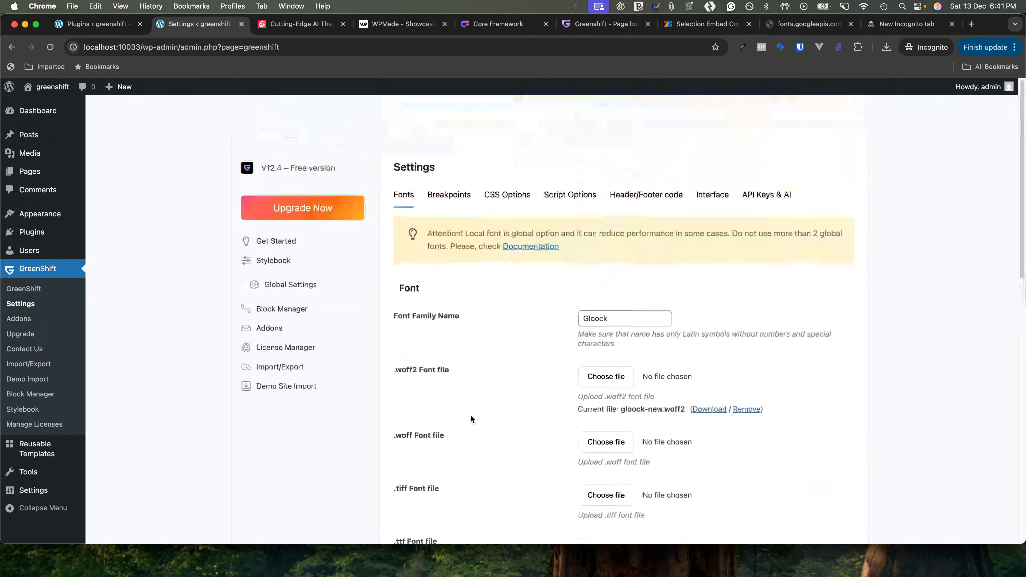
scroll(471, 415, up, 5)
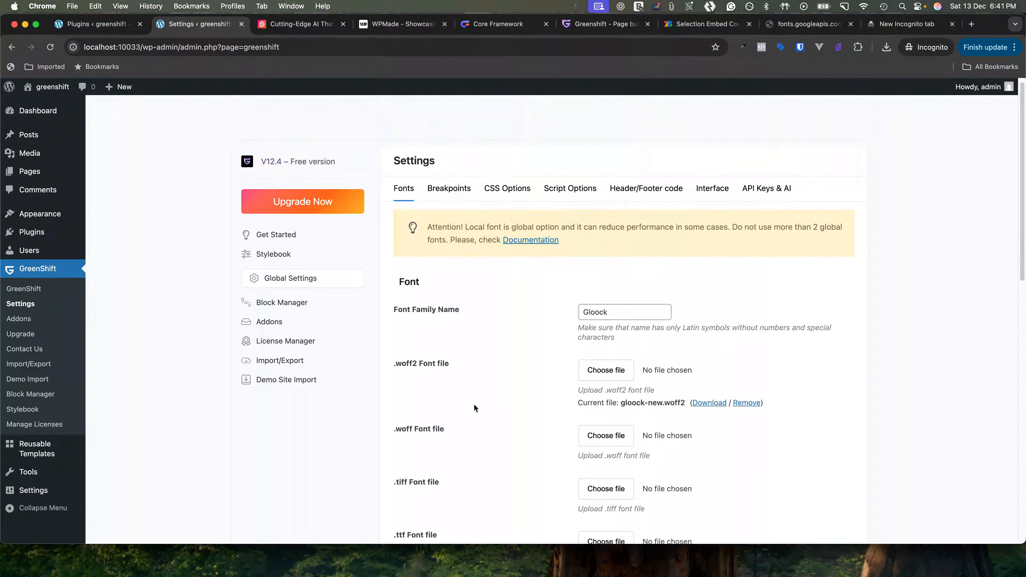
Check the hero grid container's width on sculture.ai and set Default Row Content Width to 1366 in GreenShift's breakpoint settings
click(455, 188)
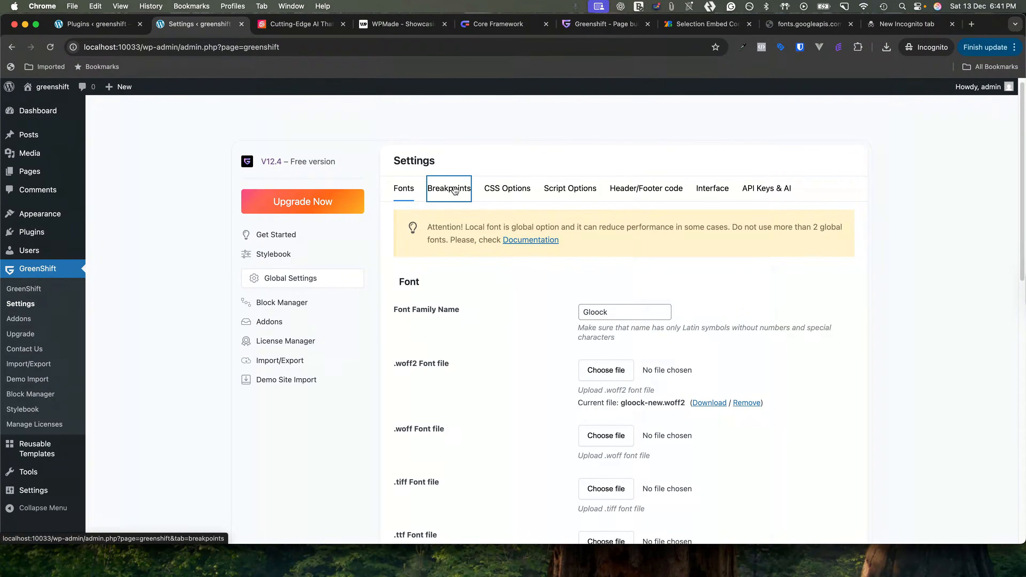
click(624, 332)
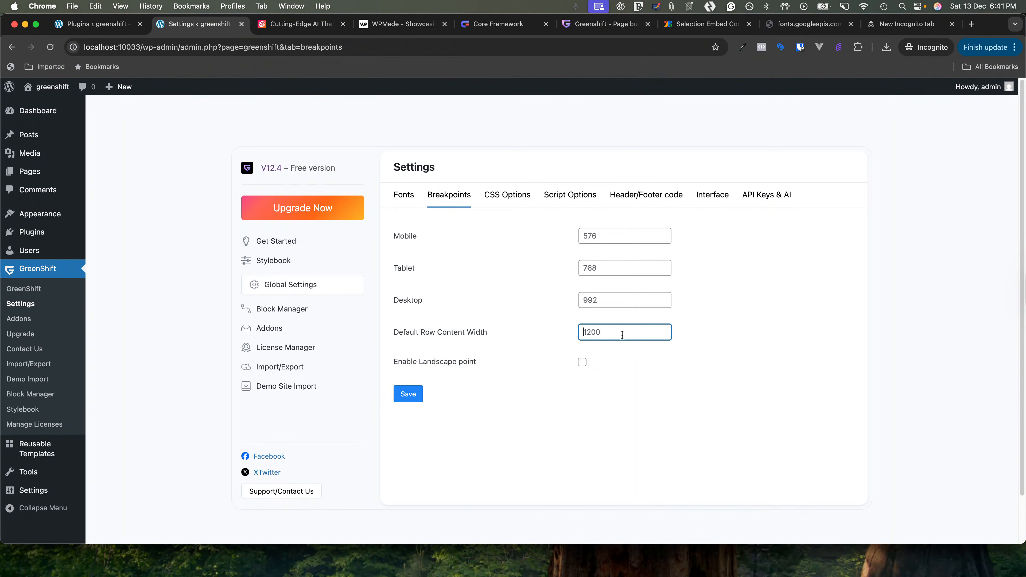
click(300, 23)
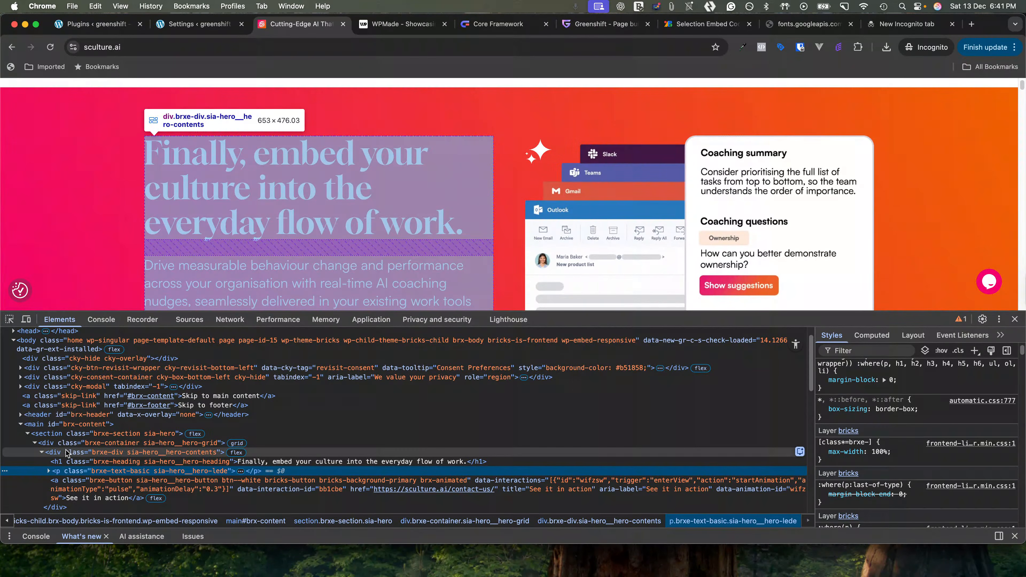
click(65, 443)
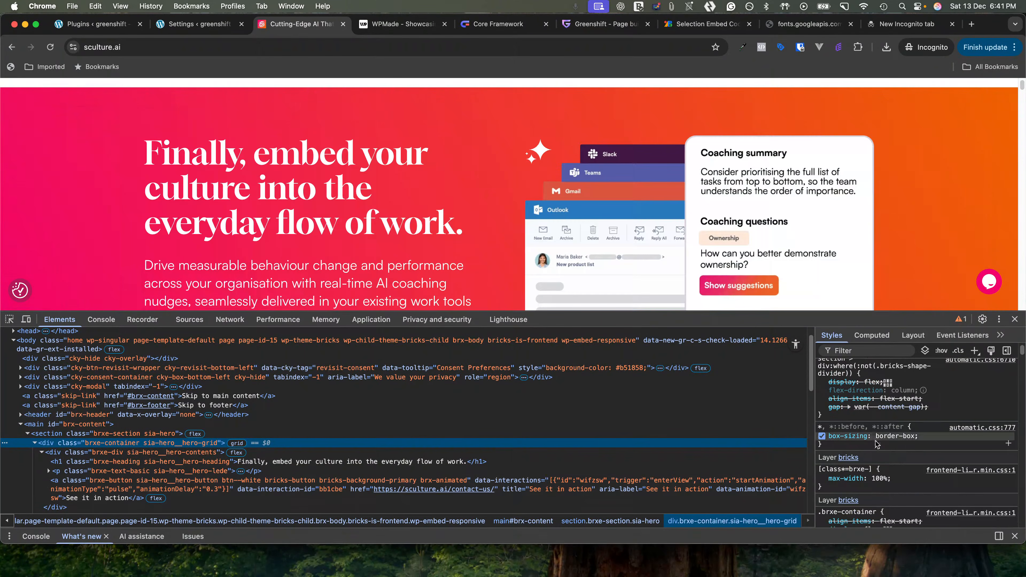
scroll(876, 478, up, 3)
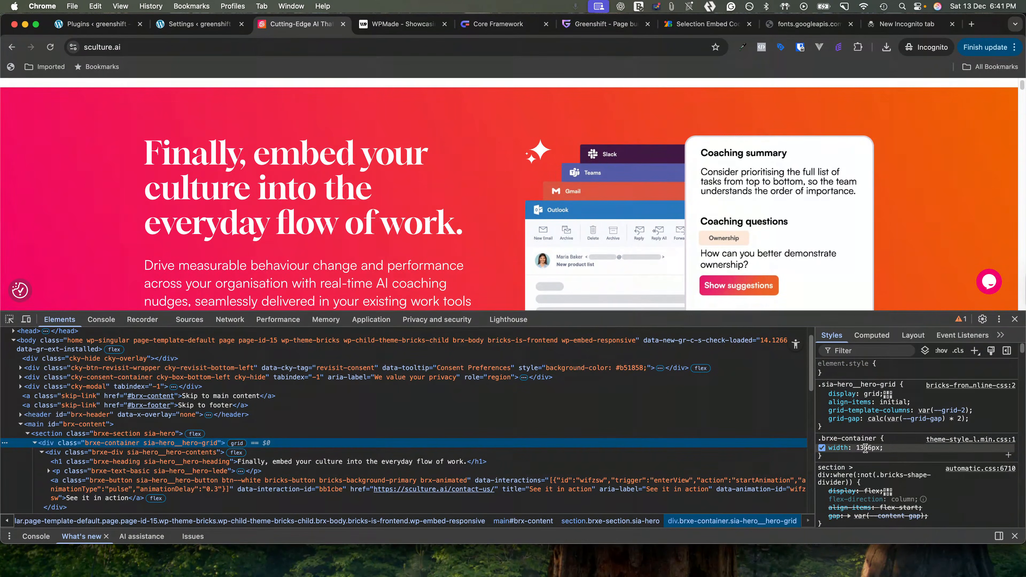
click(174, 25)
text(1366)
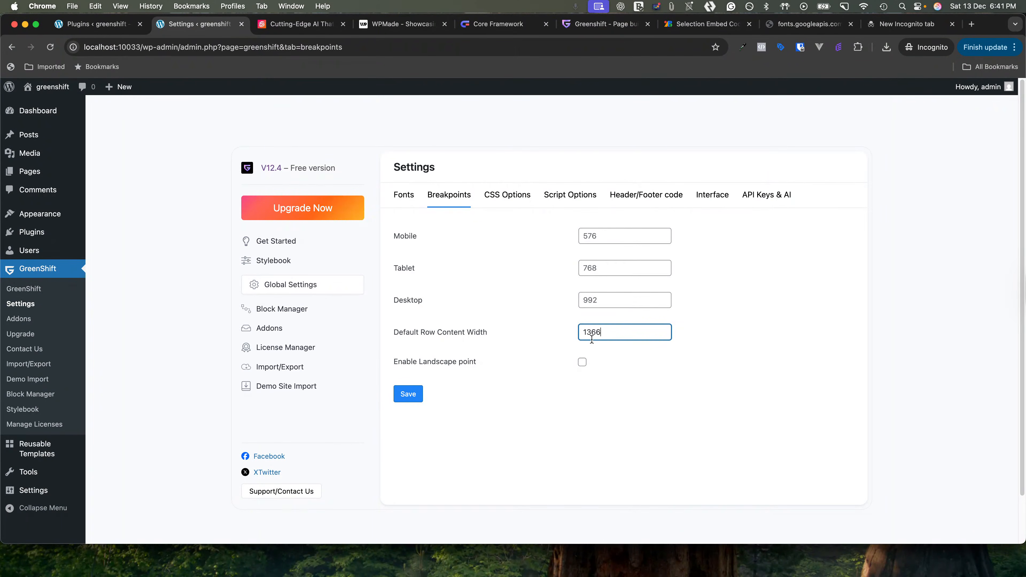
Save the GreenShift breakpoint settings and open the list of installed WordPress themes
click(408, 394)
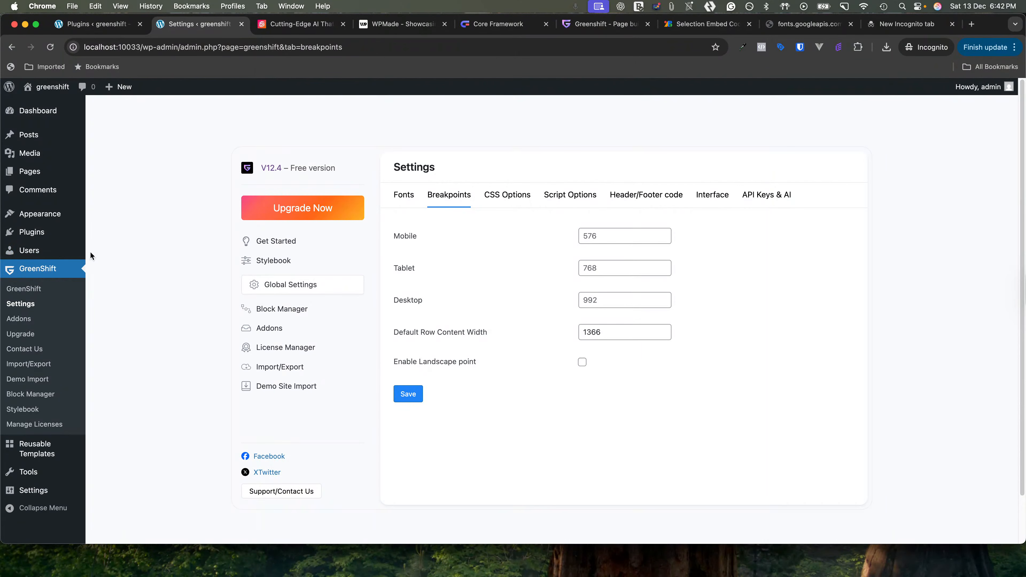
mouse_move(45, 234)
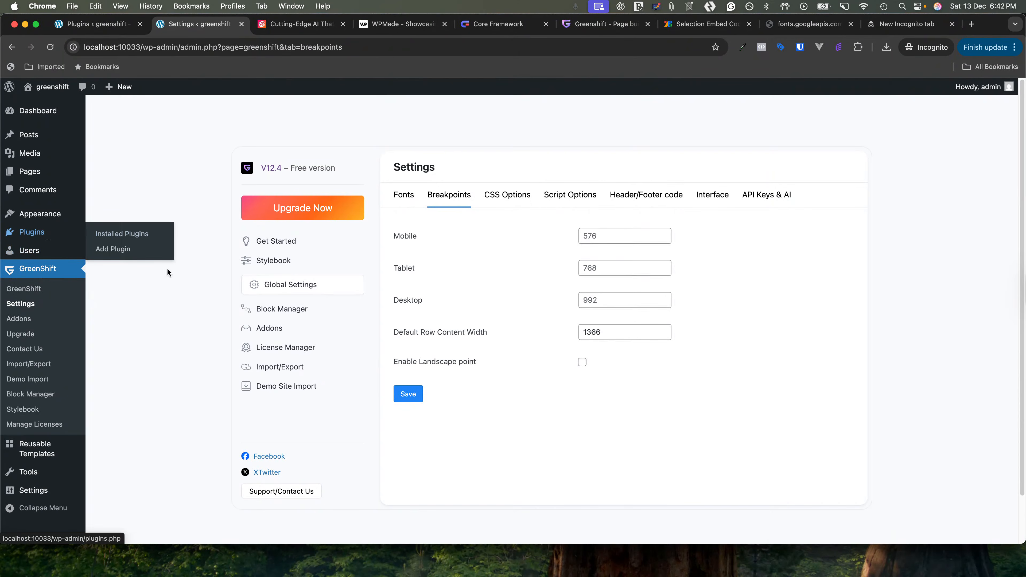
scroll(64, 380, down, 2)
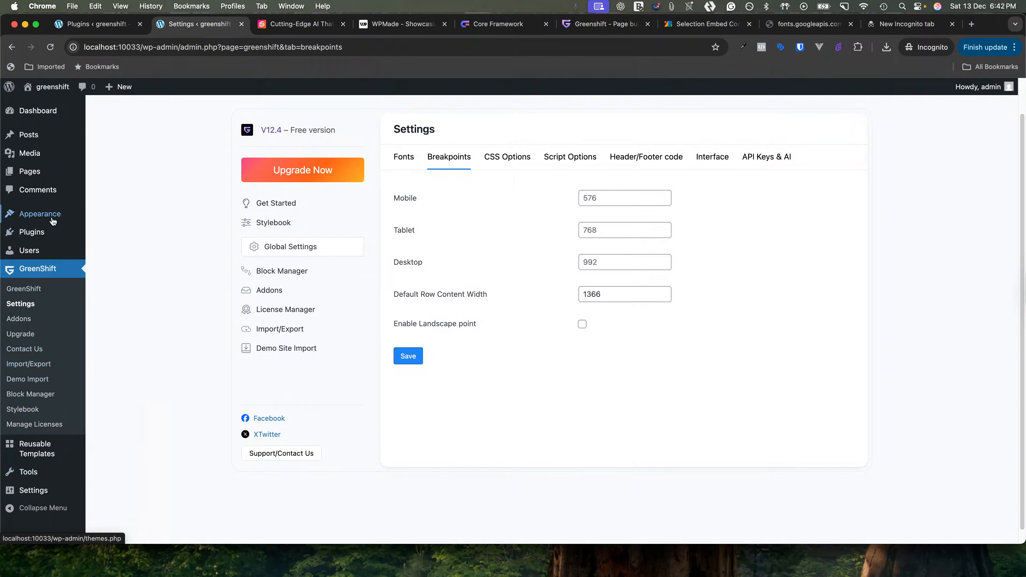
mouse_move(72, 219)
click(117, 223)
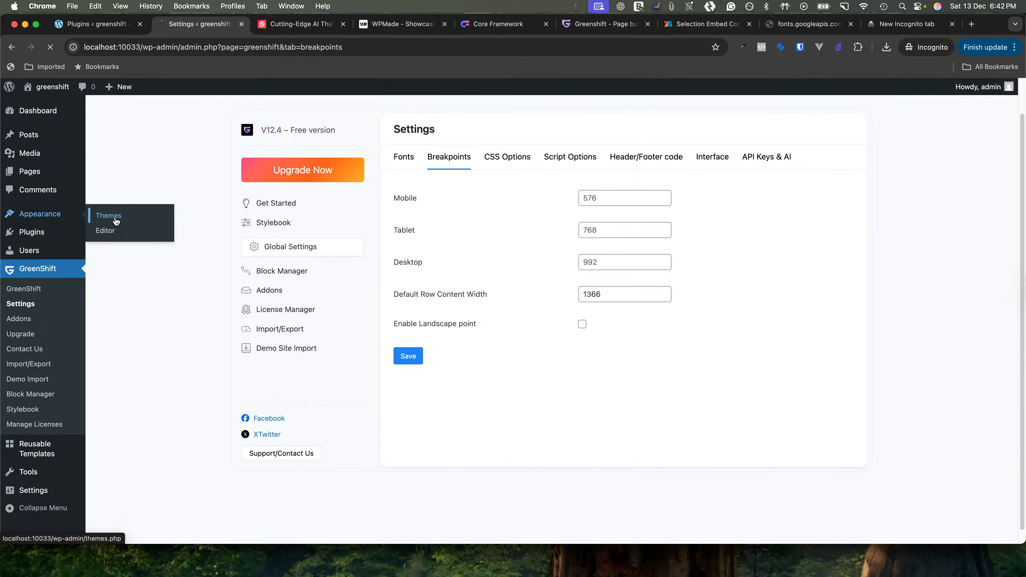
mouse_move(406, 247)
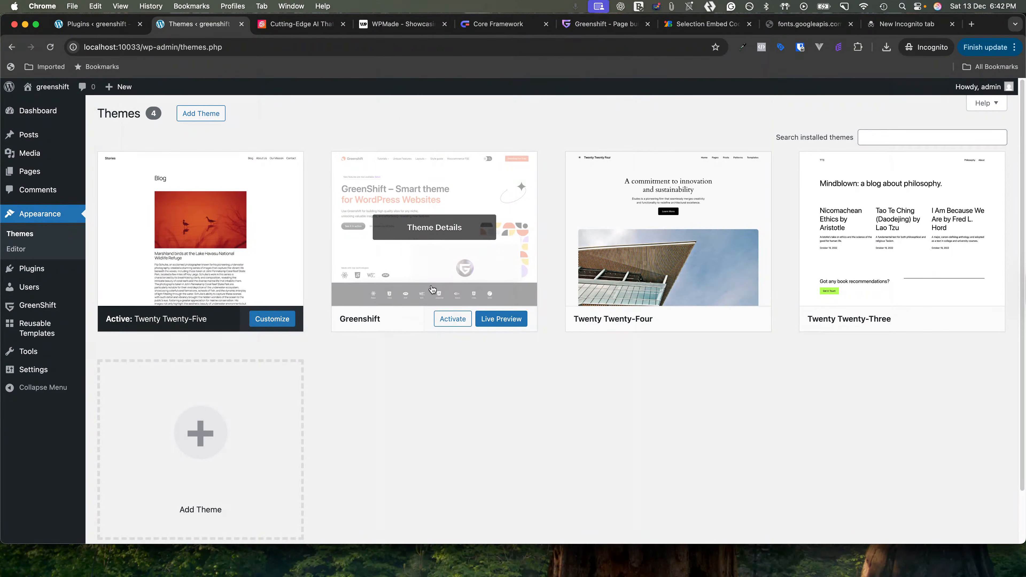
Search for greenshift among the themes available to add and activate the Greenshift theme
click(911, 137)
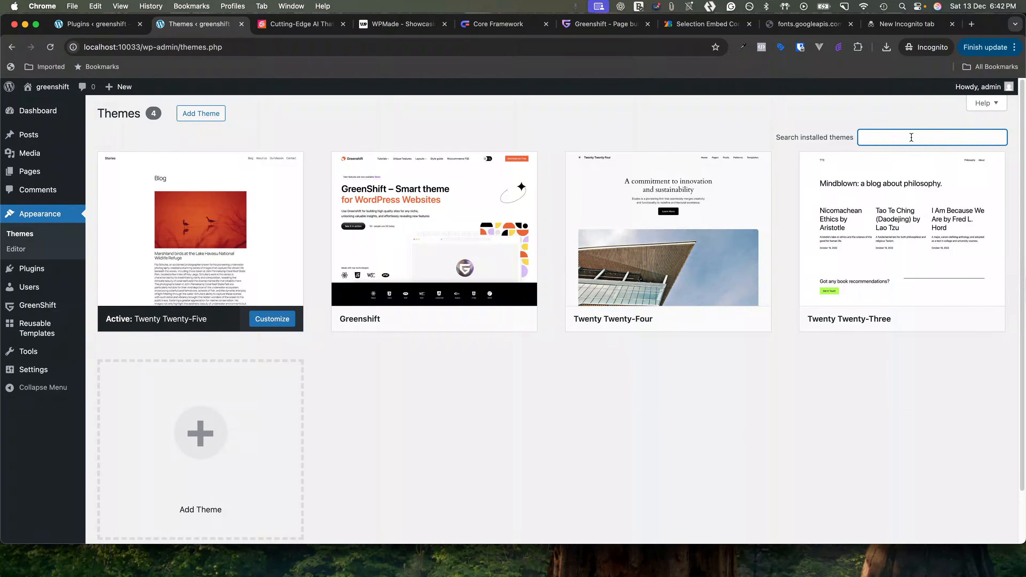
click(221, 115)
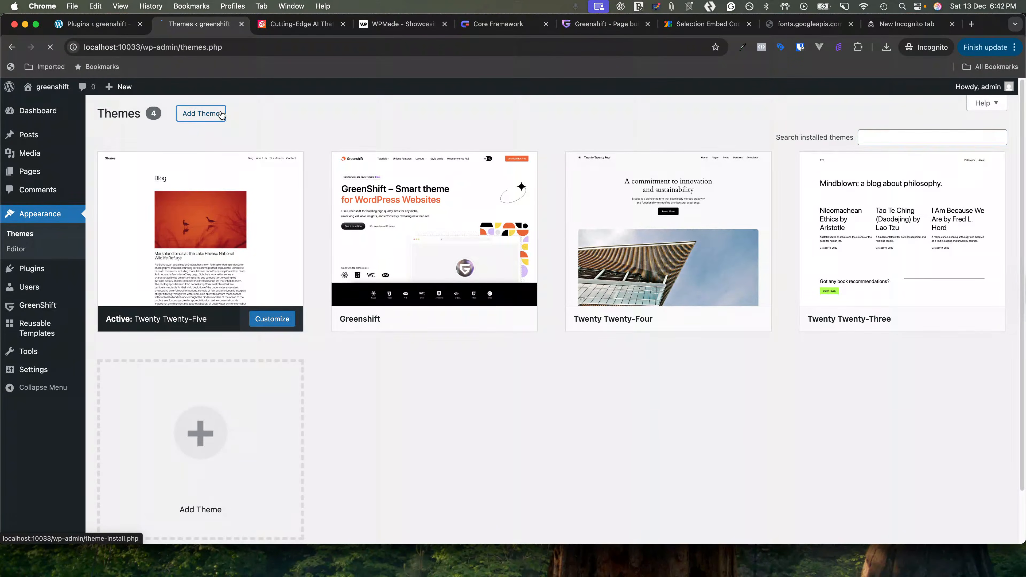
click(861, 145)
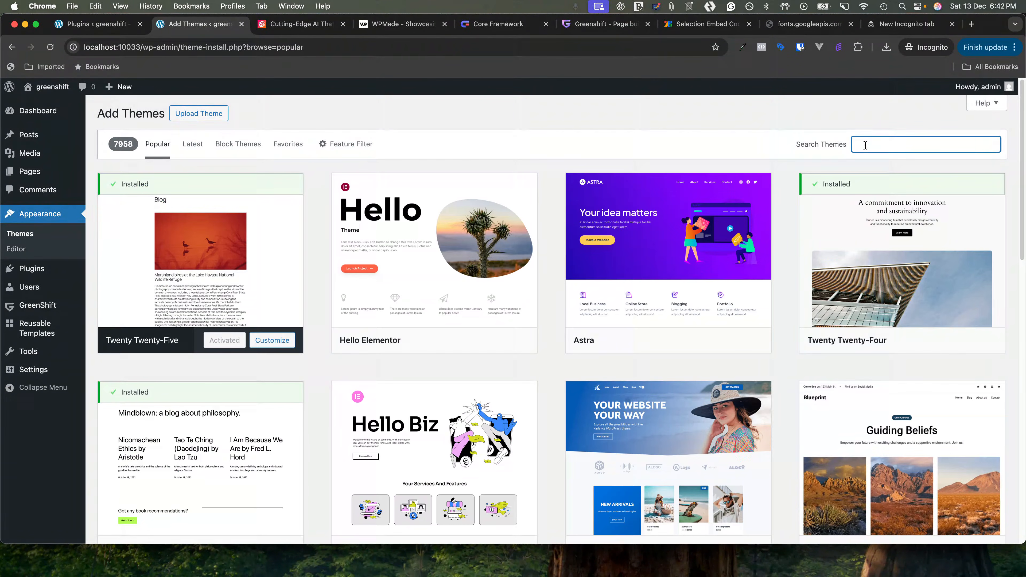
text(gree)
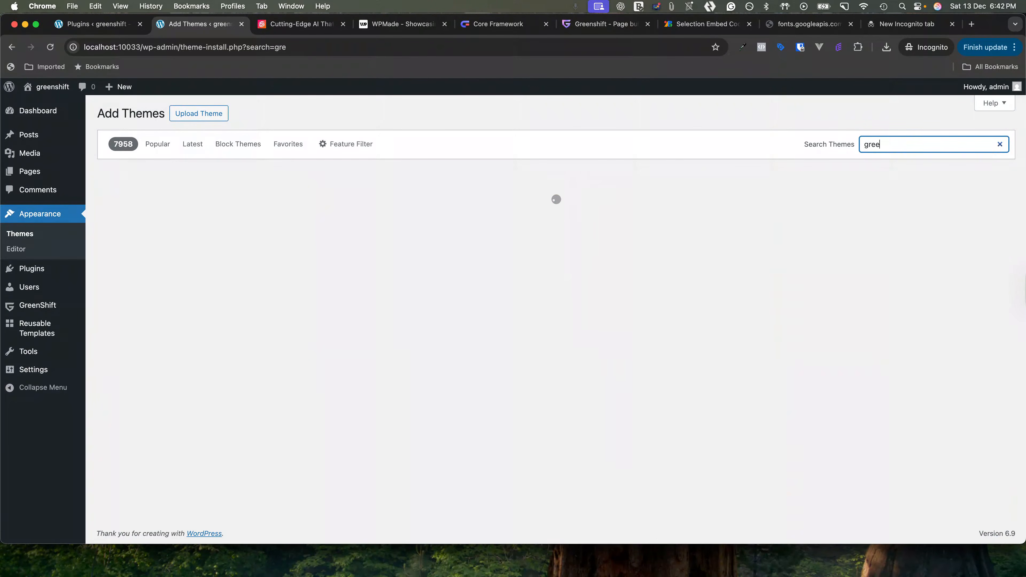
text(nshif)
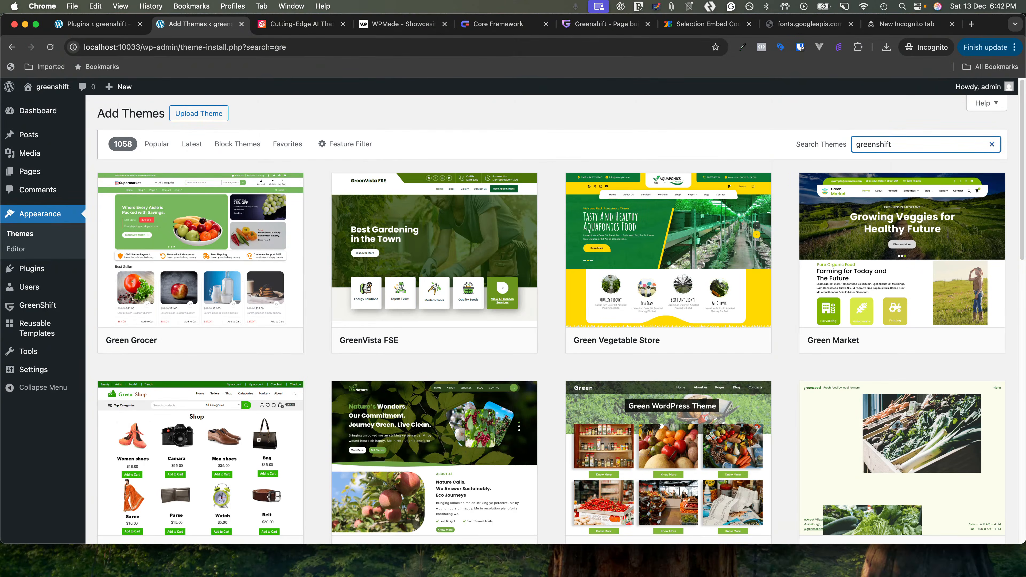
text(t)
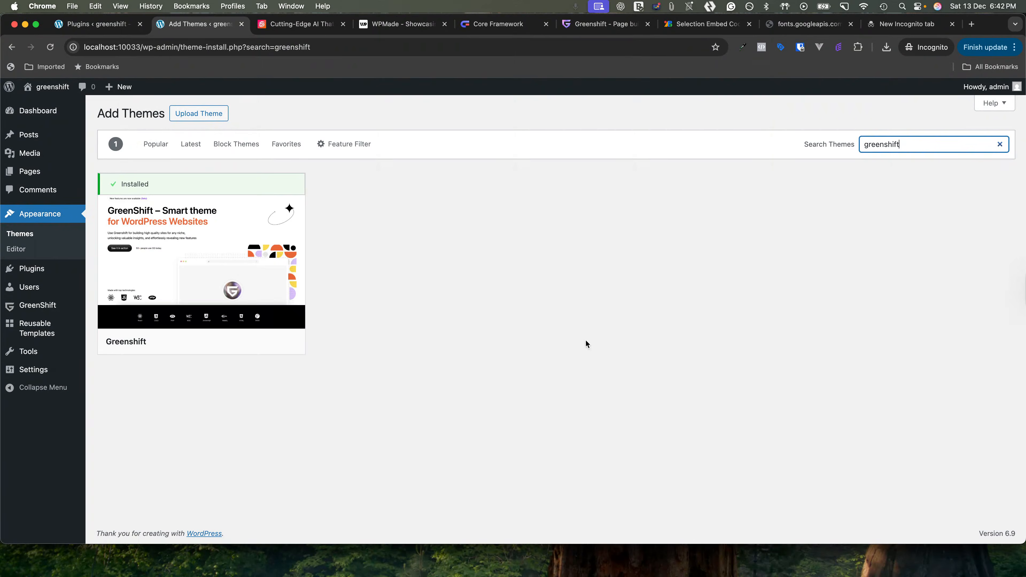
mouse_move(242, 251)
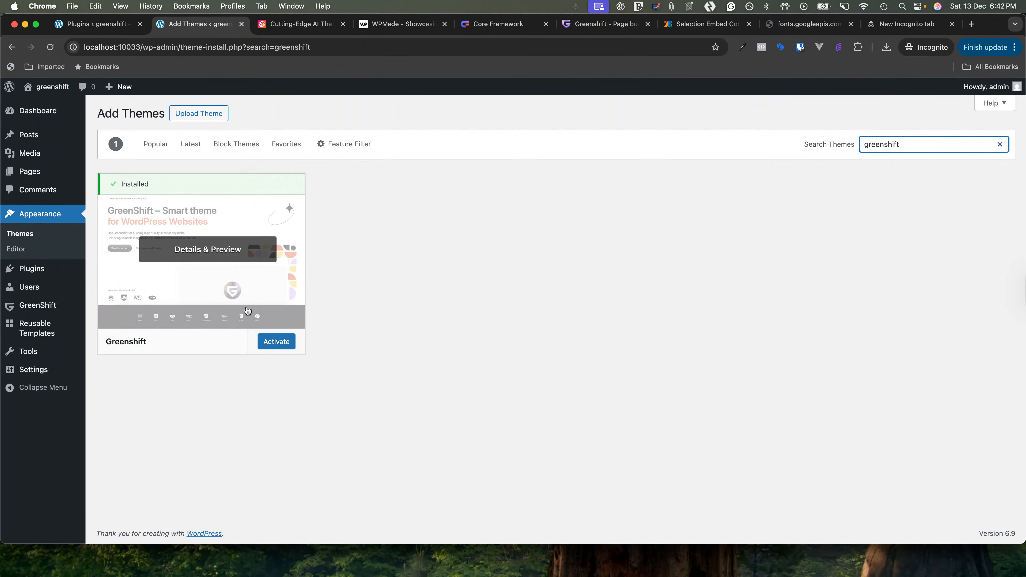
click(270, 341)
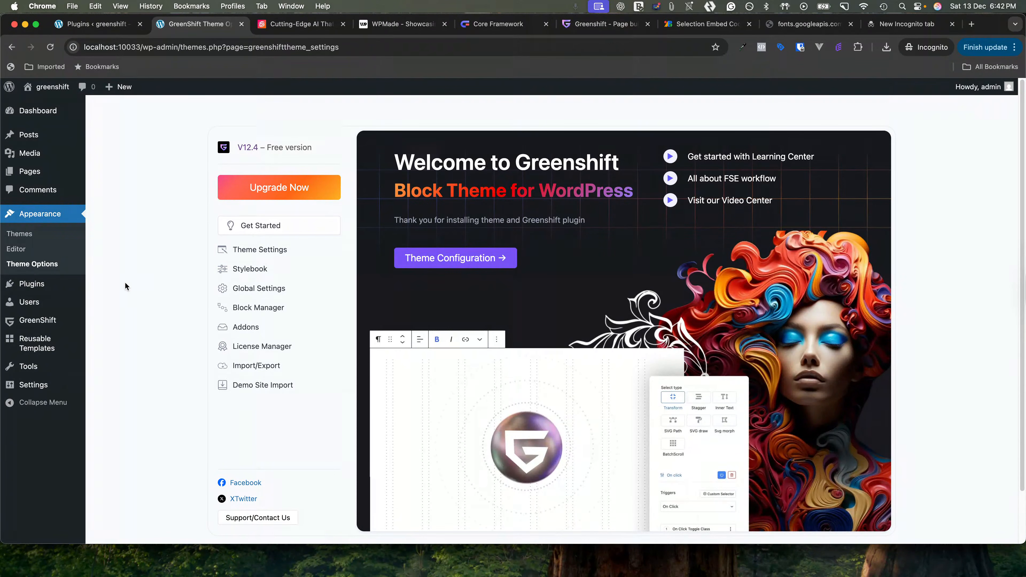
Activate the Core Framework plugin and open its setup wizard
click(32, 285)
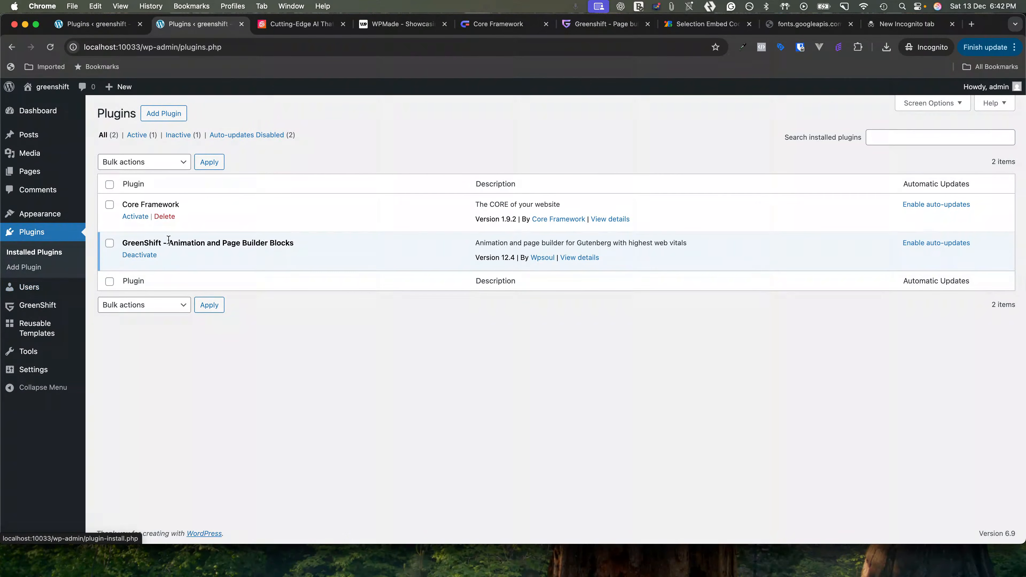
click(133, 219)
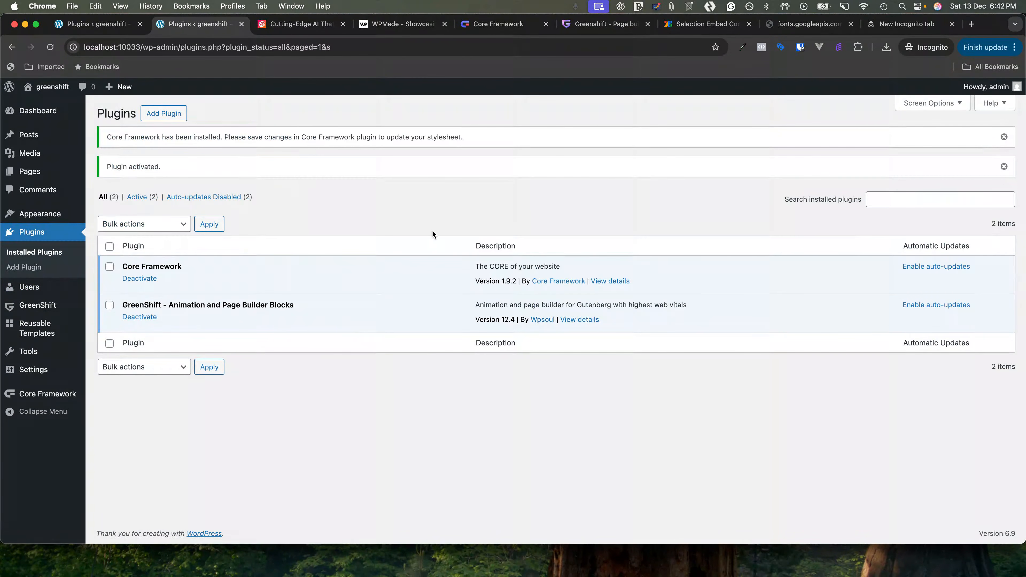
click(44, 397)
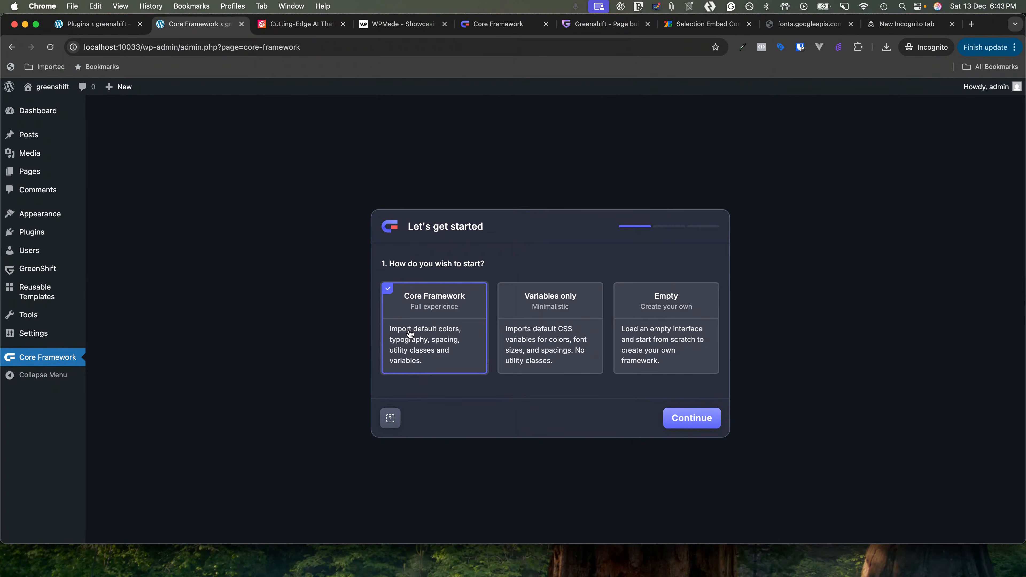
Complete the setup wizard with the full Core Framework preset, Gutenberg addon enabled, root font size 100% and dark mode on
click(688, 418)
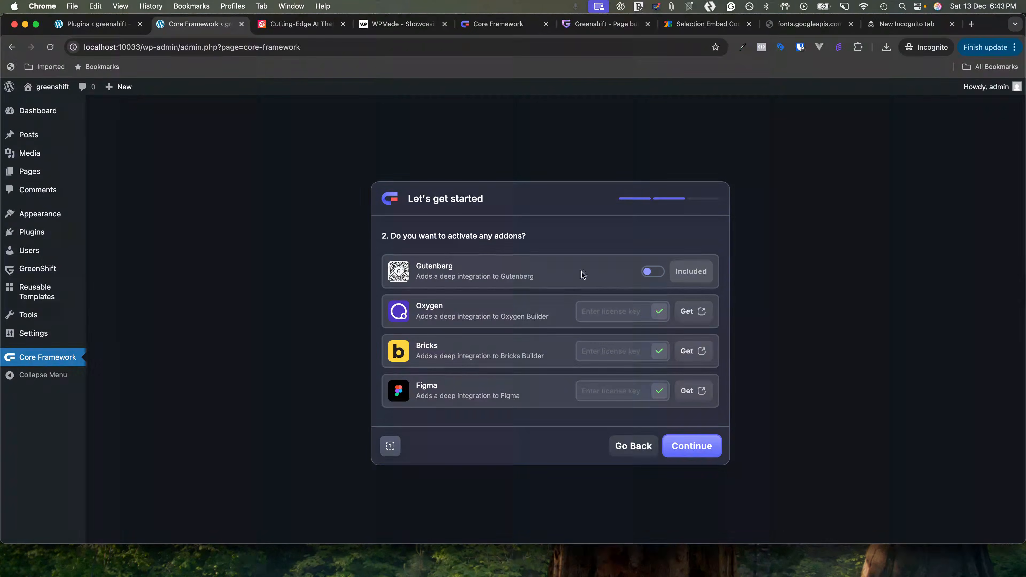
click(656, 272)
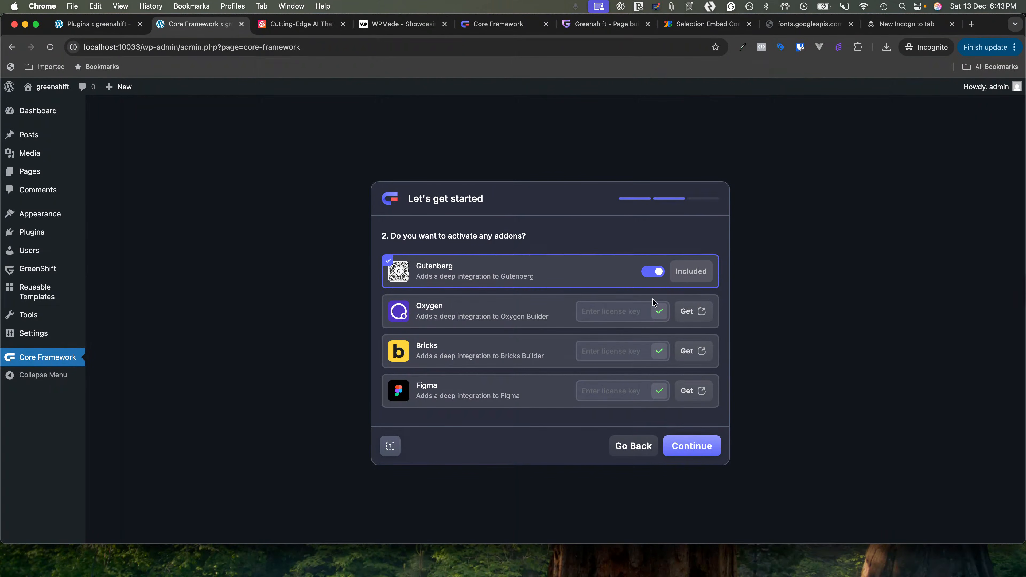
click(692, 446)
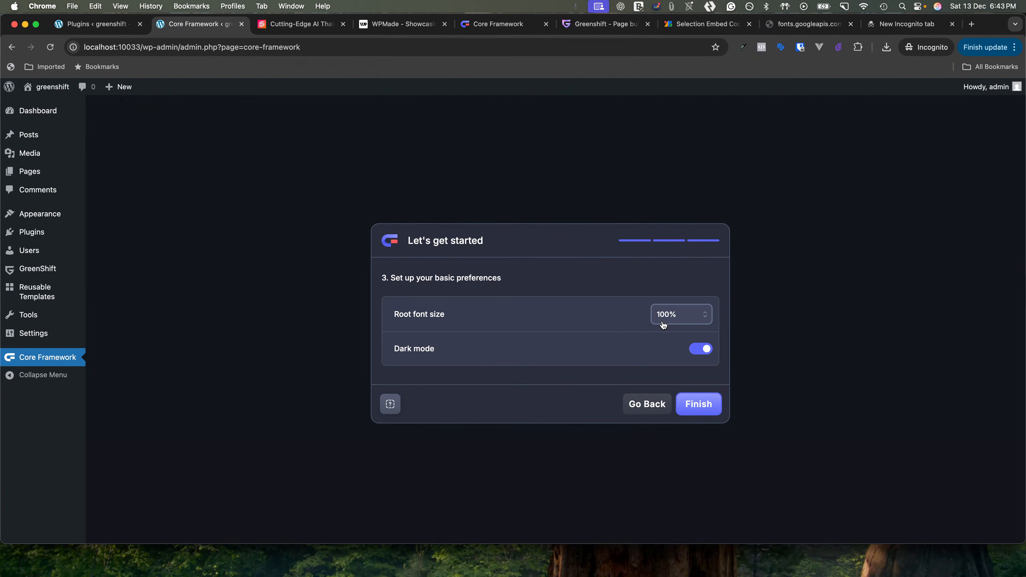
click(689, 317)
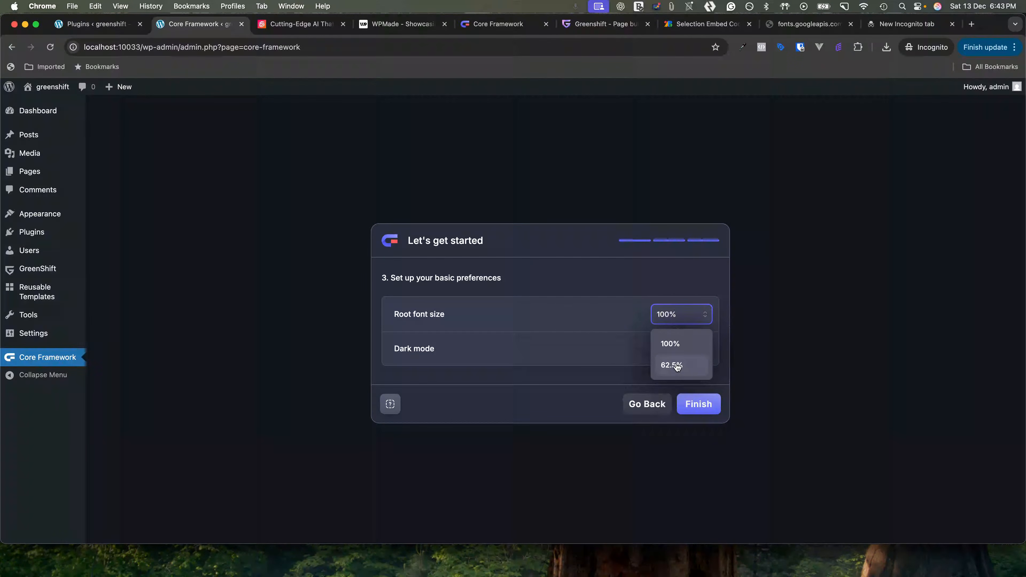
click(701, 275)
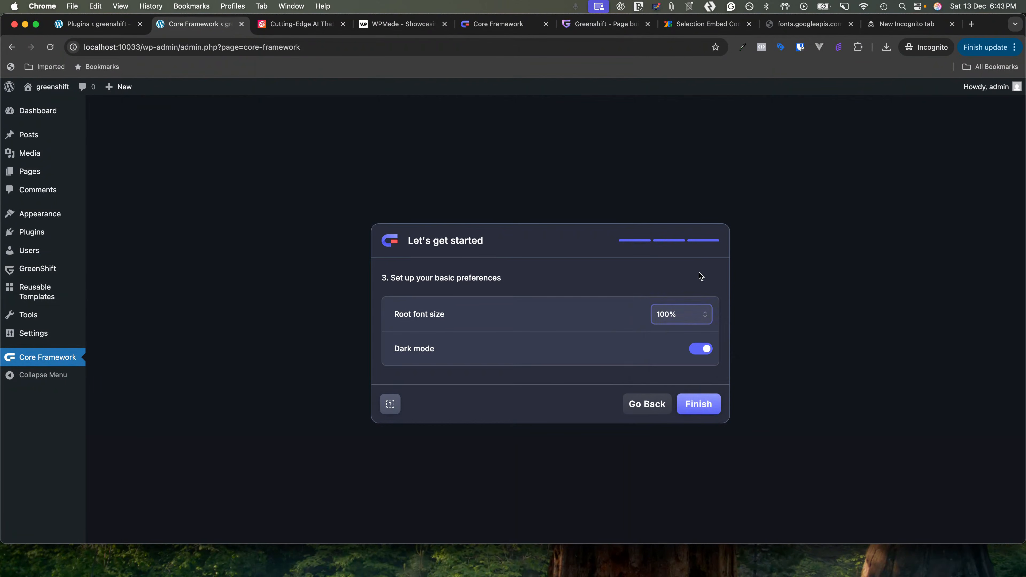
click(699, 404)
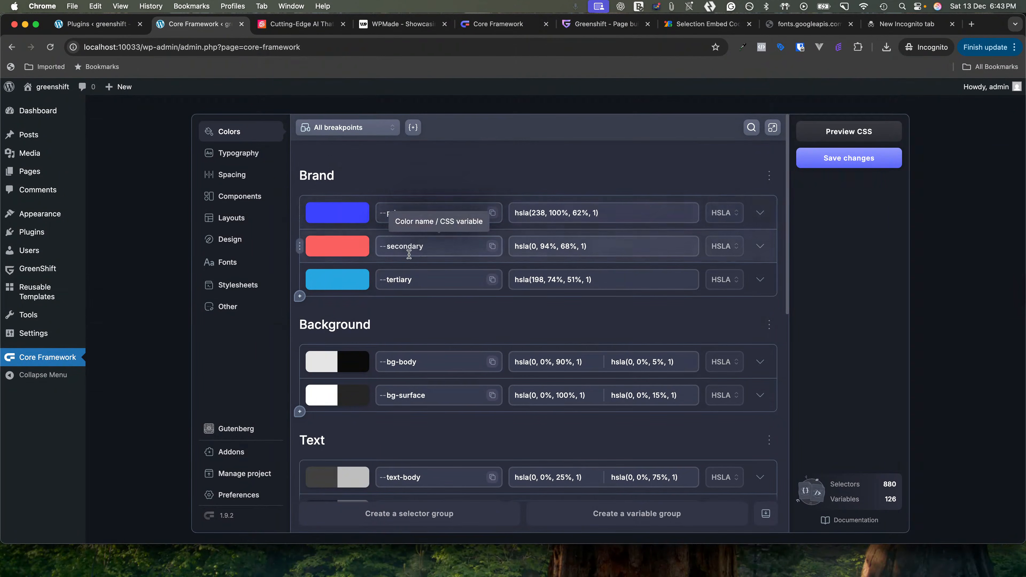
Inspect the hero section's gradient on sculture.ai and copy the hex value of its --primary color variable
click(301, 24)
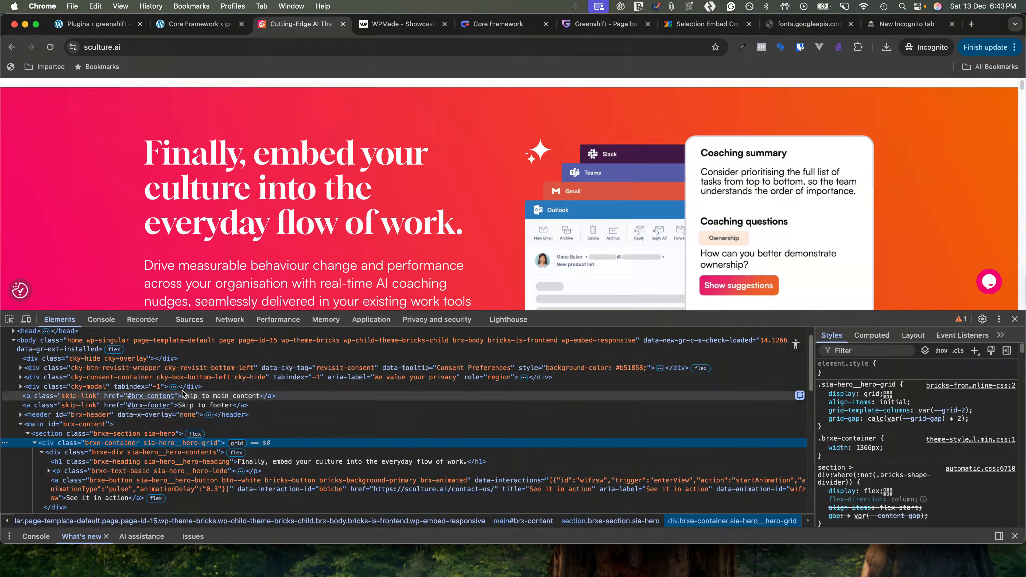
click(9, 321)
click(43, 157)
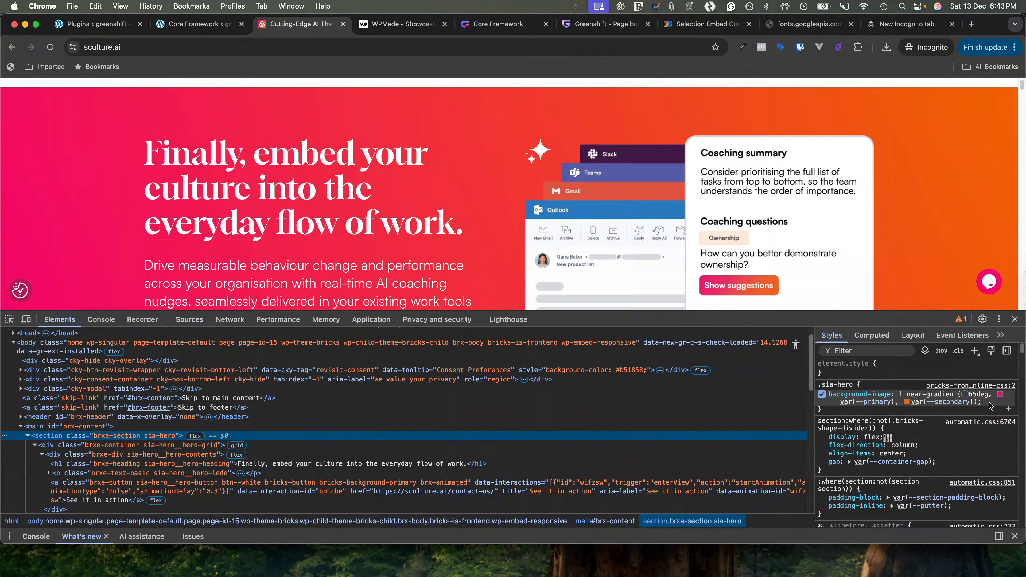
click(876, 406)
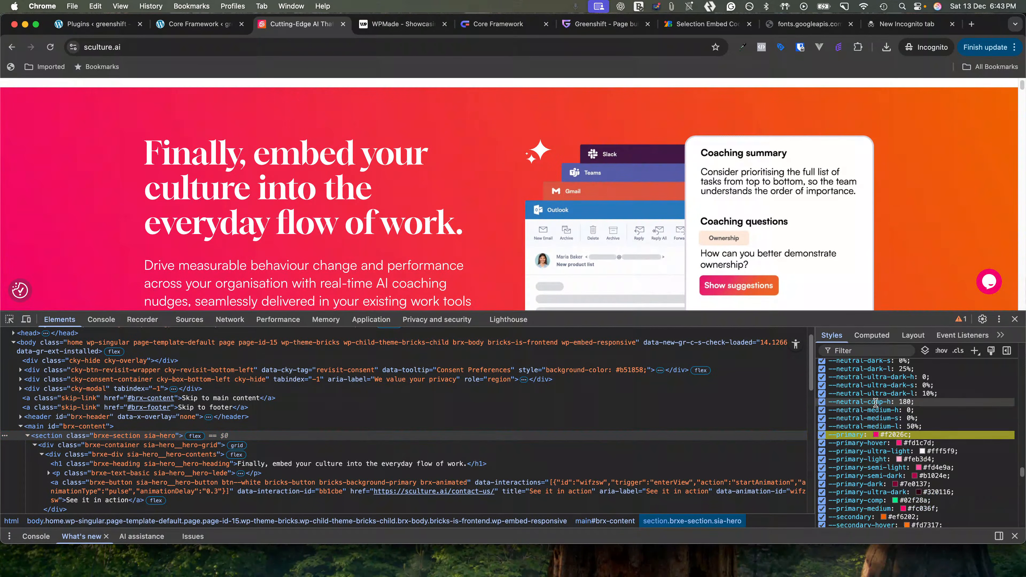
click(884, 434)
key(super+c)
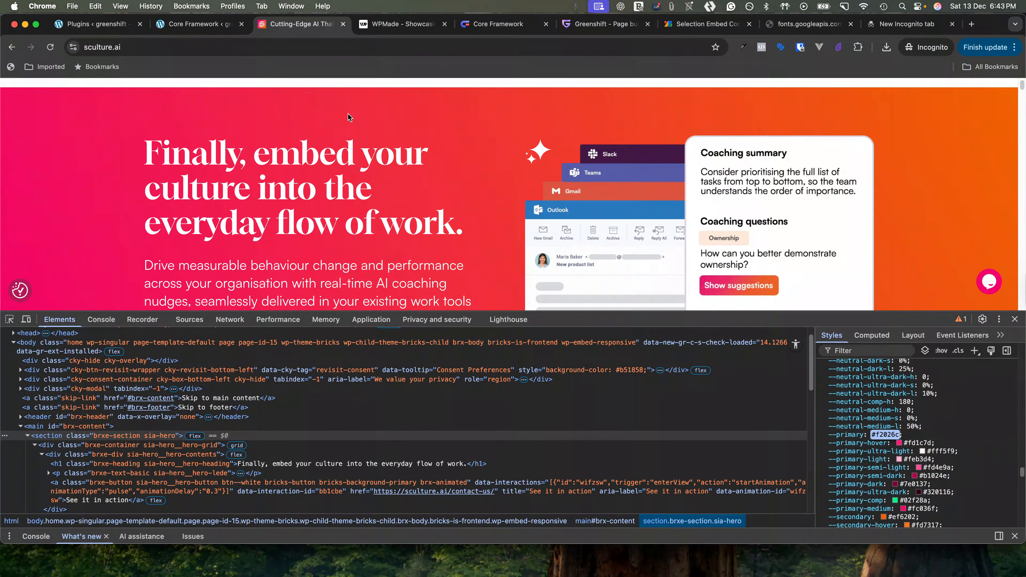
Switch Core Framework's primary brand color to HEX format and set it to #f2026c
click(201, 28)
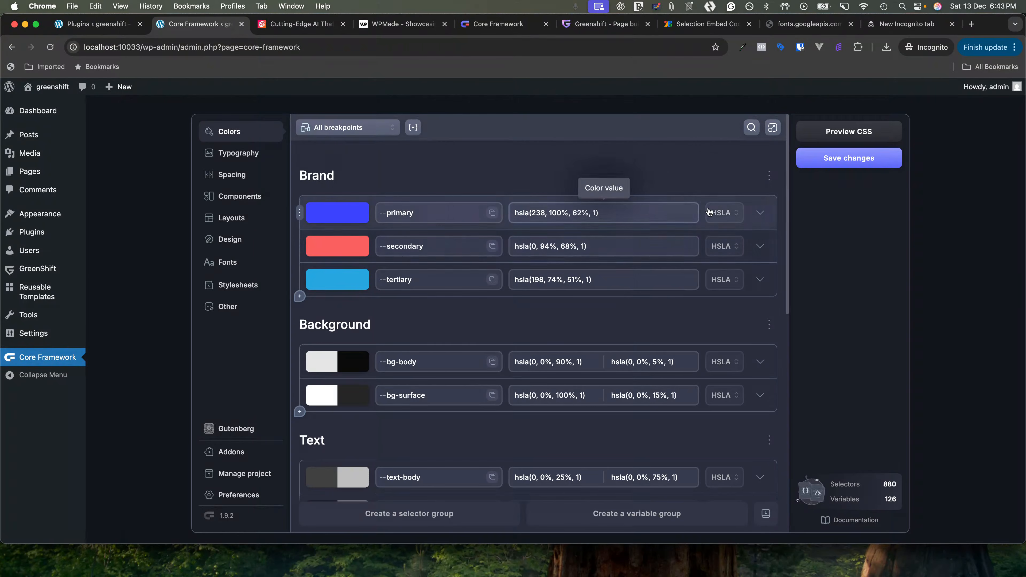
click(723, 213)
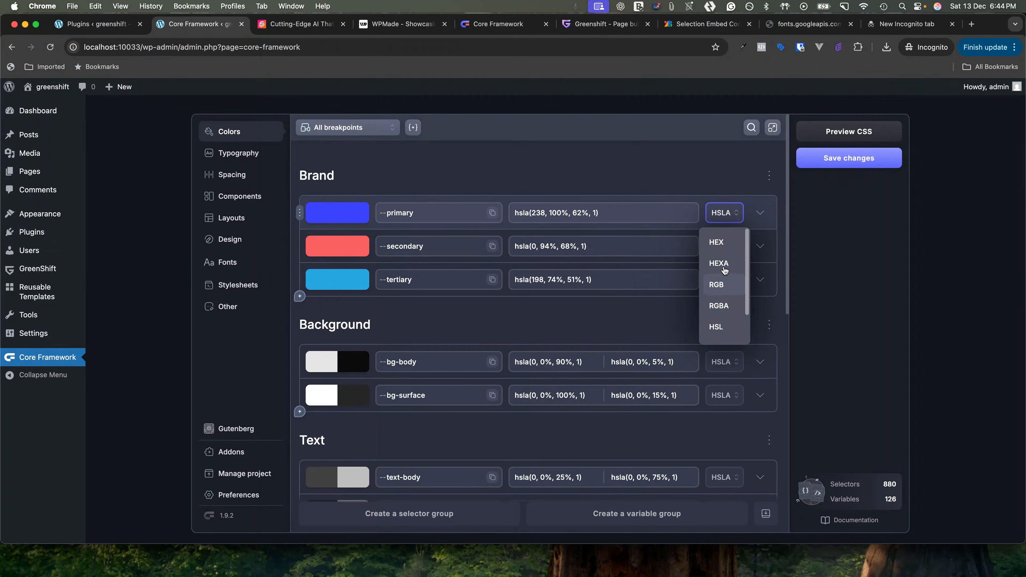
click(716, 242)
click(619, 211)
key(super+v)
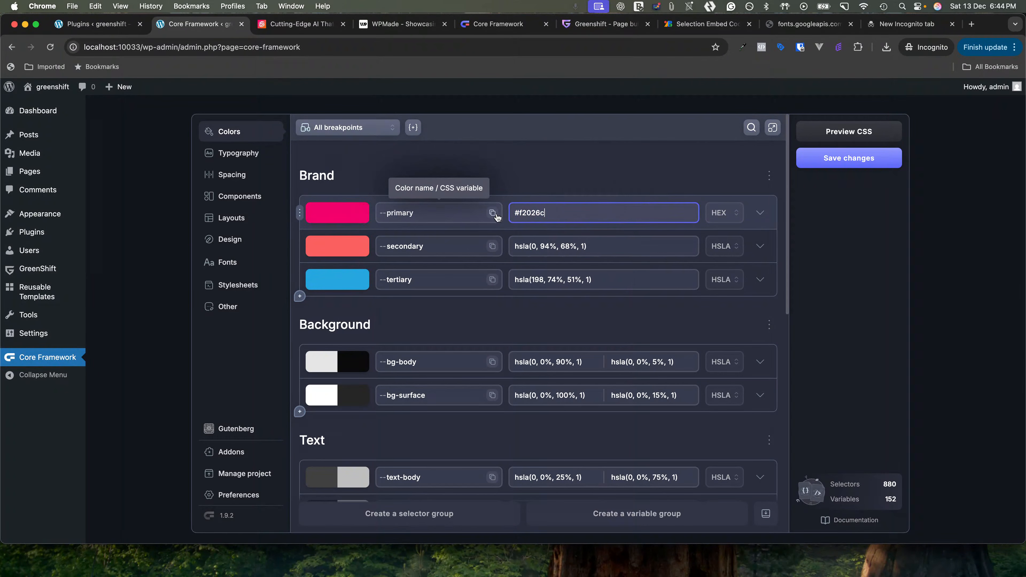
Copy the hex value of the --secondary color variable from sculture.ai's inspected styles
click(302, 25)
scroll(919, 448, down, 2)
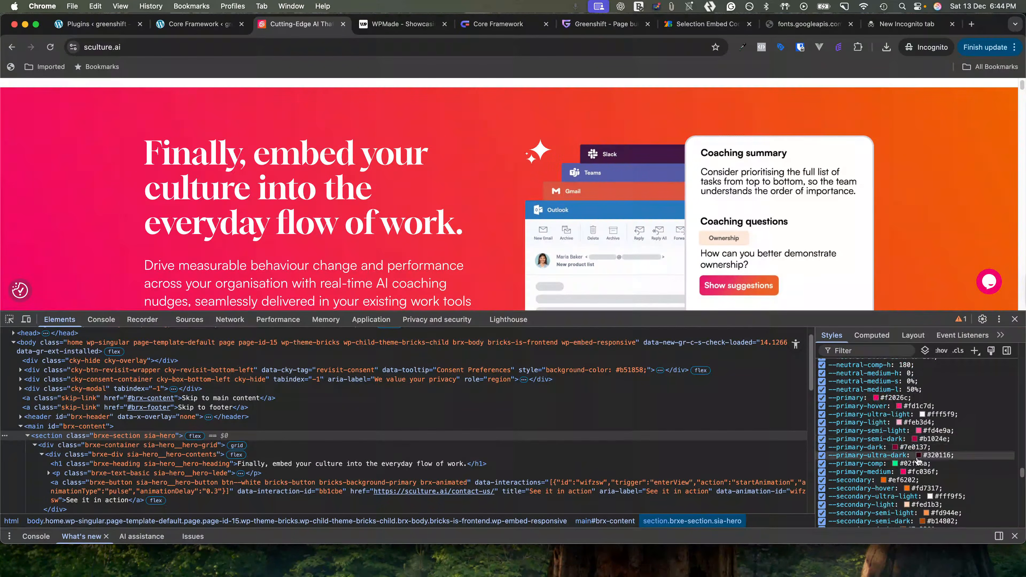
click(902, 480)
key(super+c)
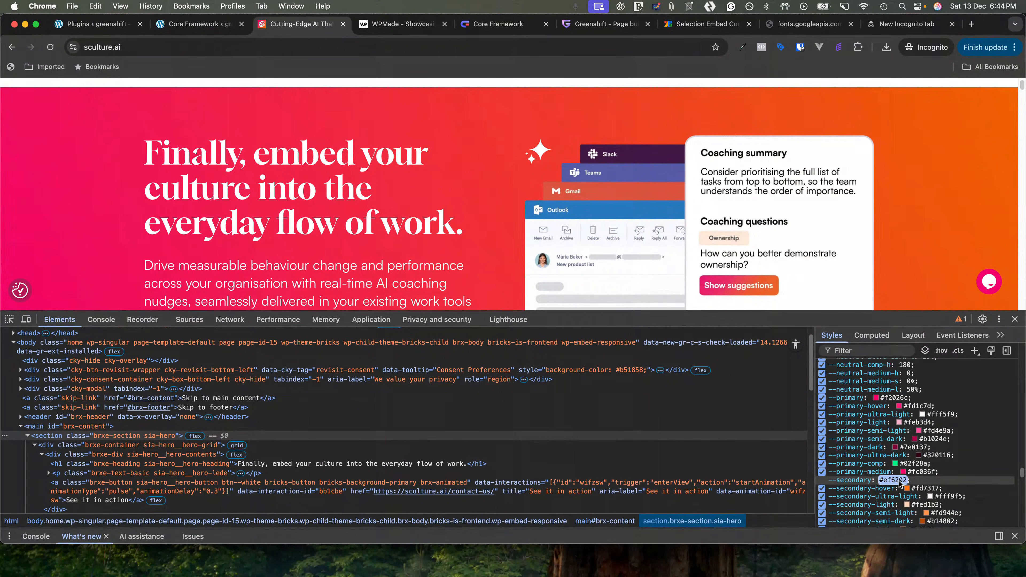
Switch Core Framework's secondary brand color to HEX format and set it to #ef6202
click(190, 27)
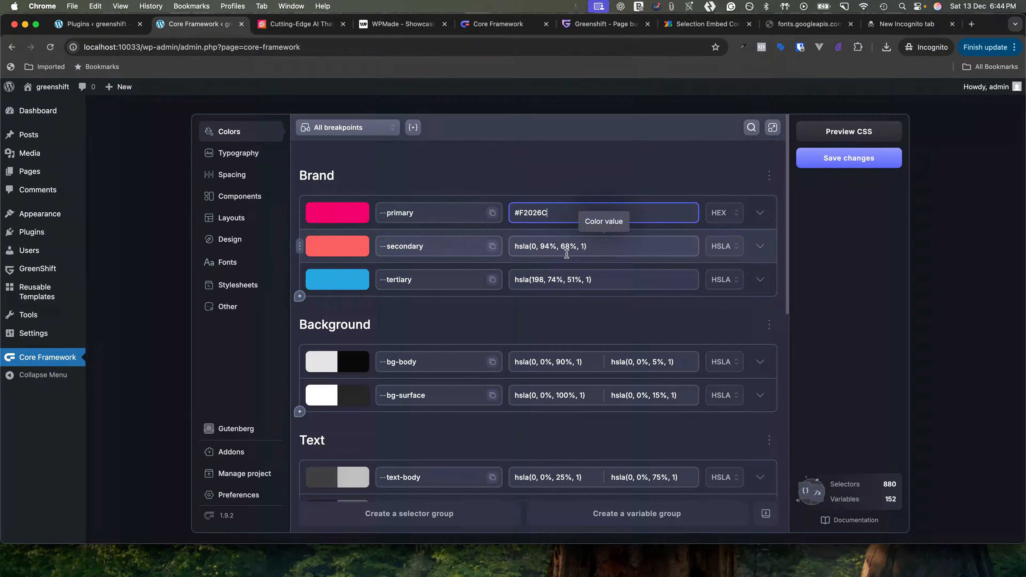
click(723, 246)
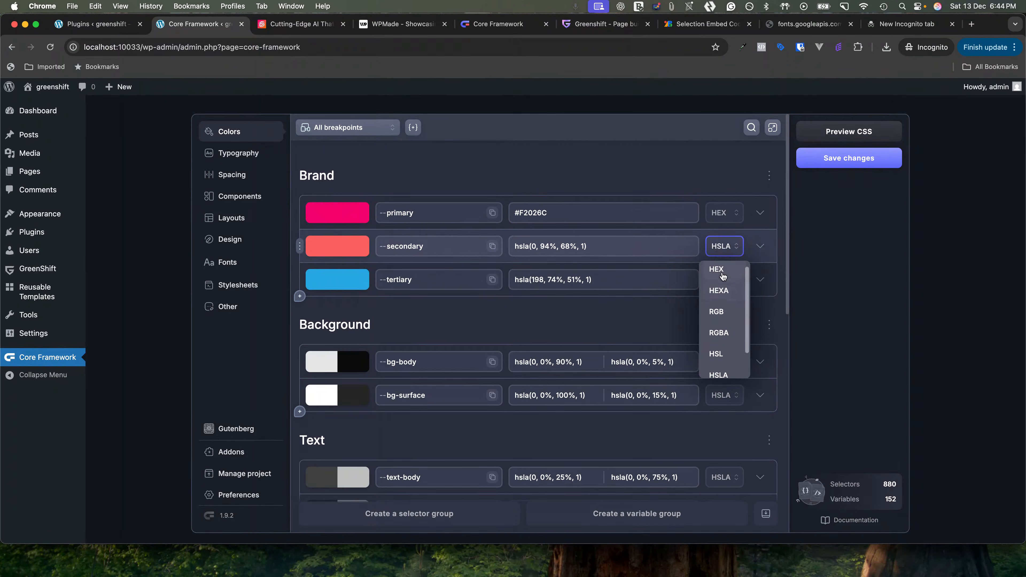
click(717, 275)
click(602, 246)
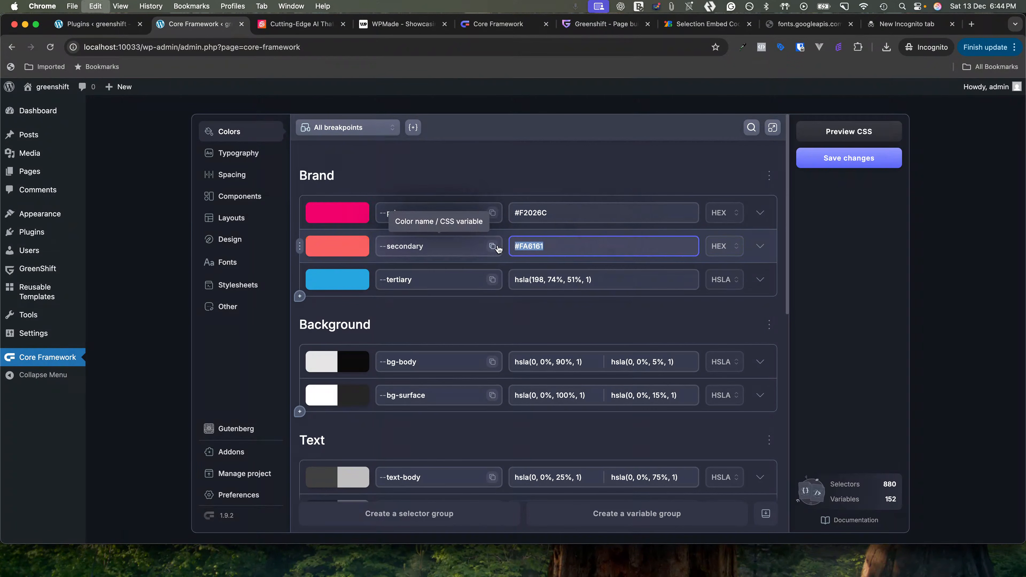
key(super+v)
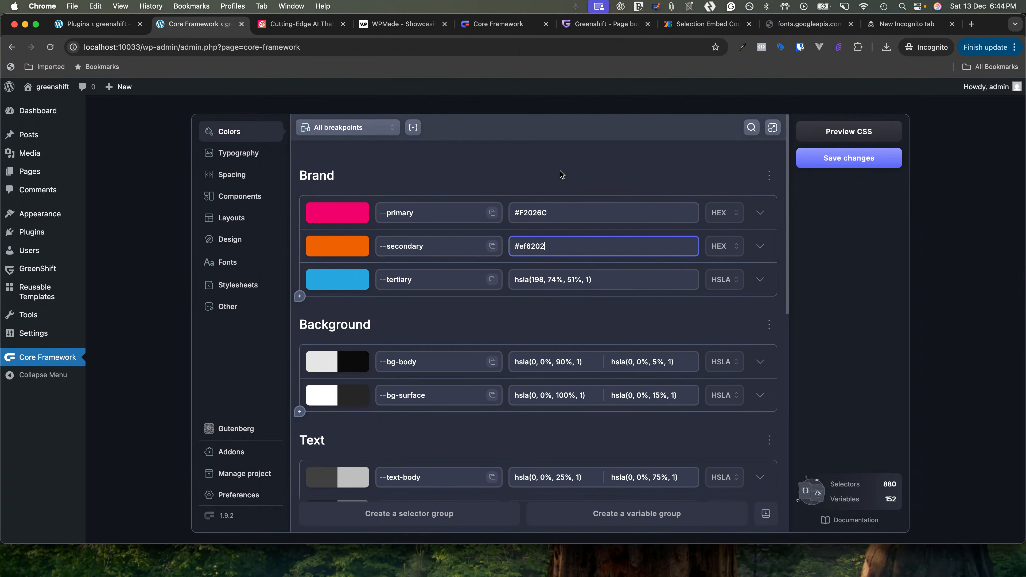
Apply the entered secondary brand color and save the Core Framework color changes
click(553, 186)
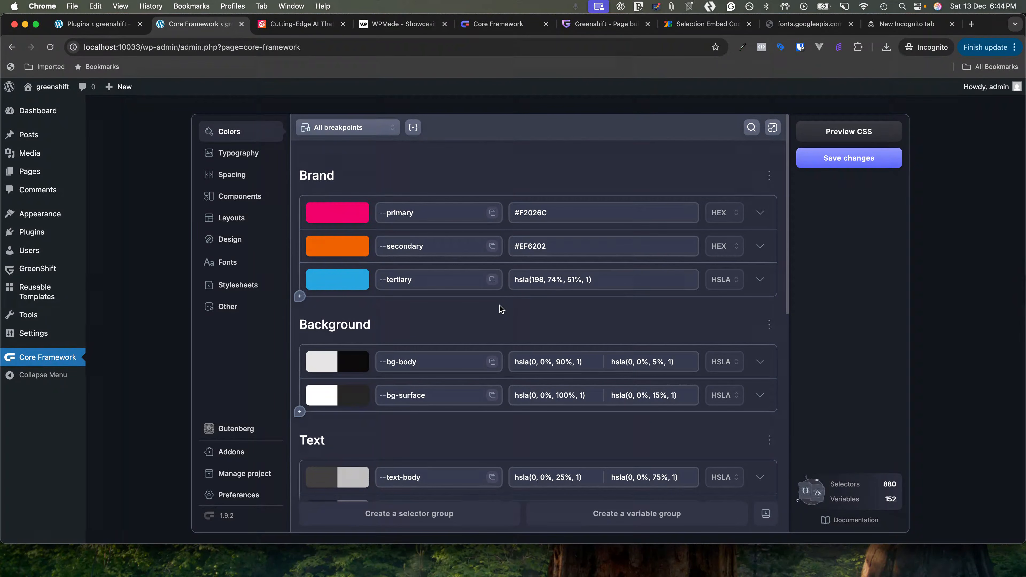
scroll(501, 309, down, 9)
scroll(566, 283, up, 5)
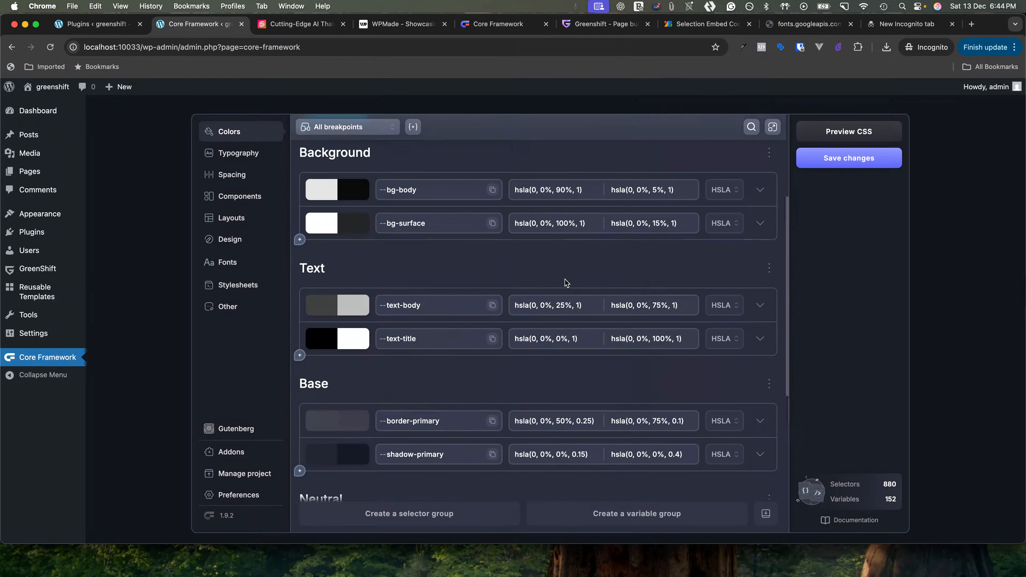
click(831, 166)
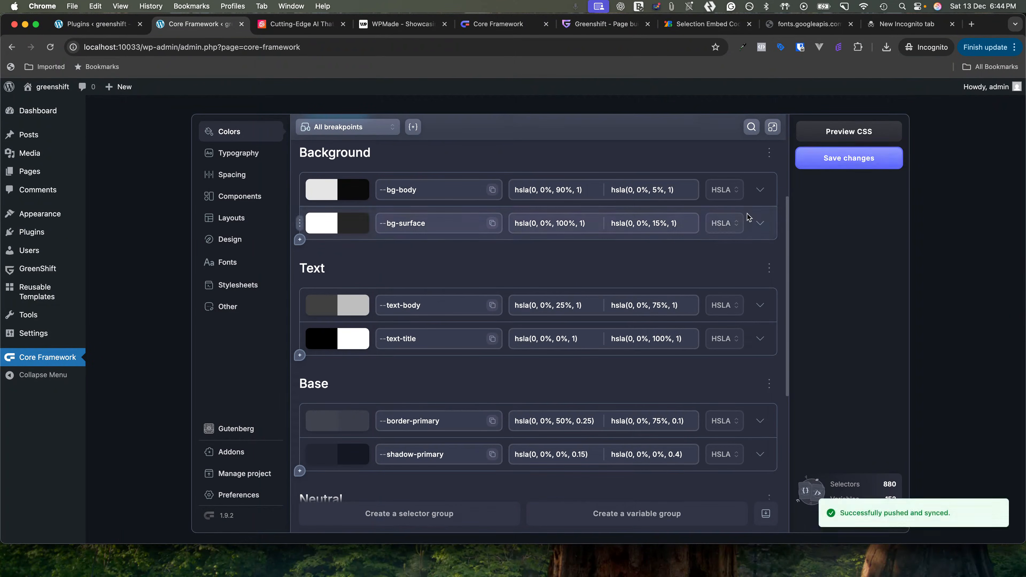
scroll(748, 218, up, 4)
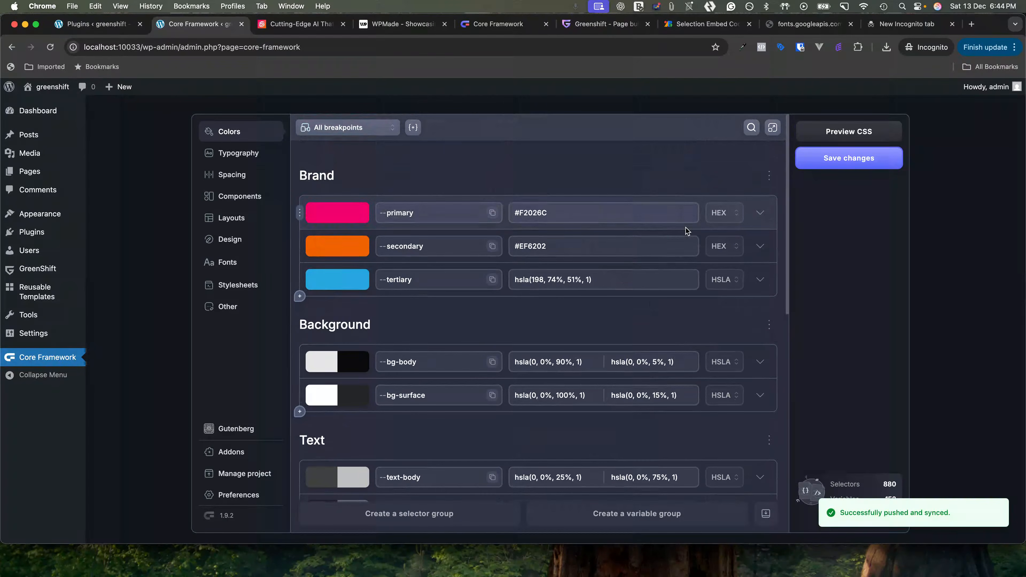
Review Core Framework's typography scale, its base size settings and scale ratio options, and the generated text classes
click(247, 157)
scroll(391, 465, down, 1)
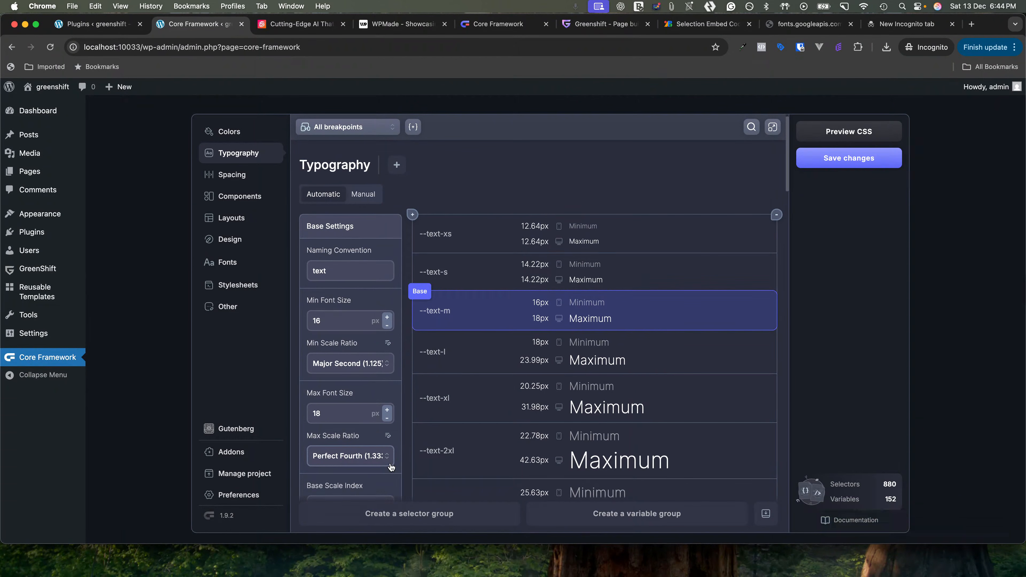
scroll(391, 467, down, 1)
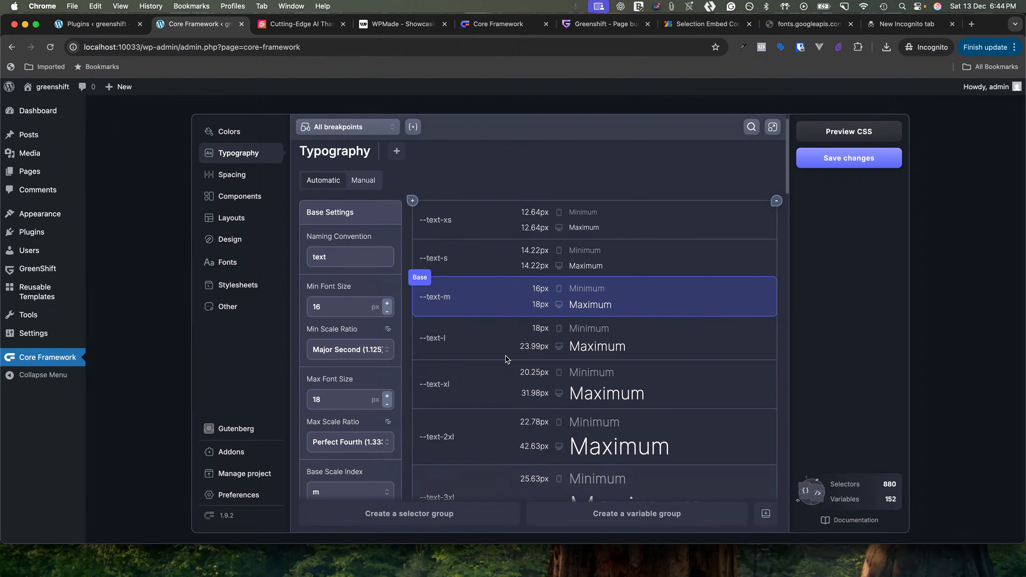
scroll(508, 349, down, 4)
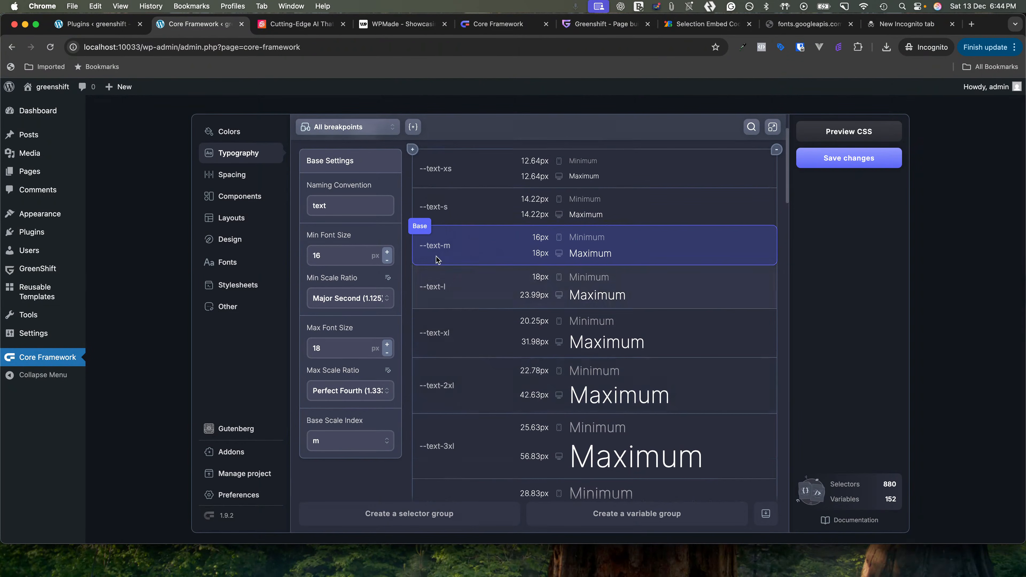
scroll(449, 261, up, 2)
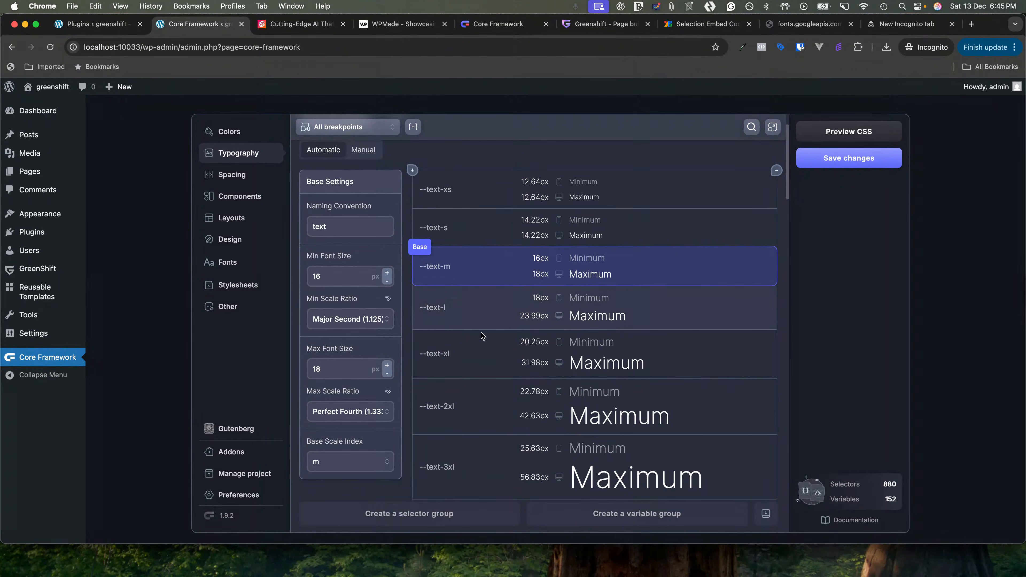
scroll(468, 323, up, 2)
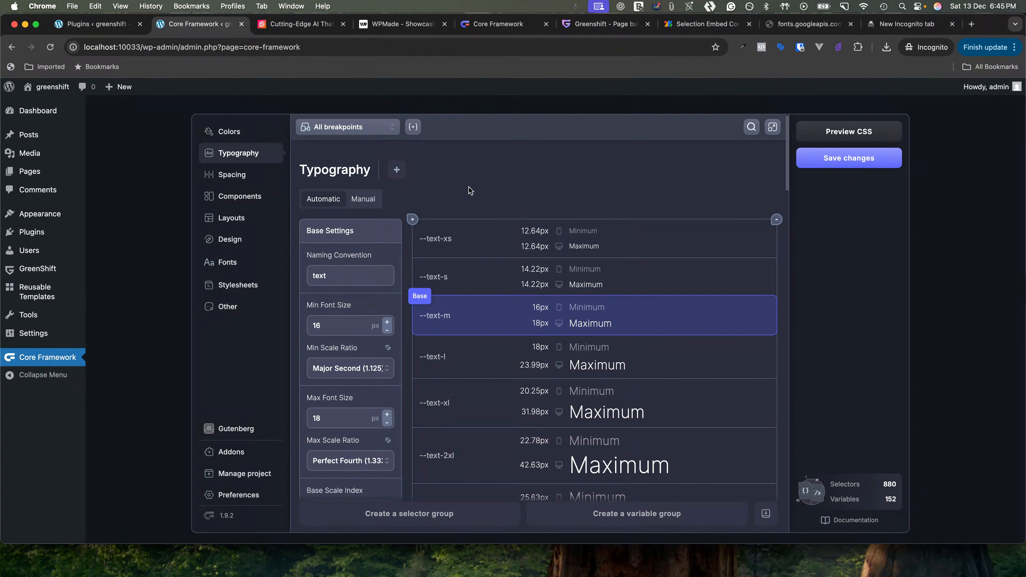
scroll(448, 181, down, 2)
scroll(449, 183, up, 3)
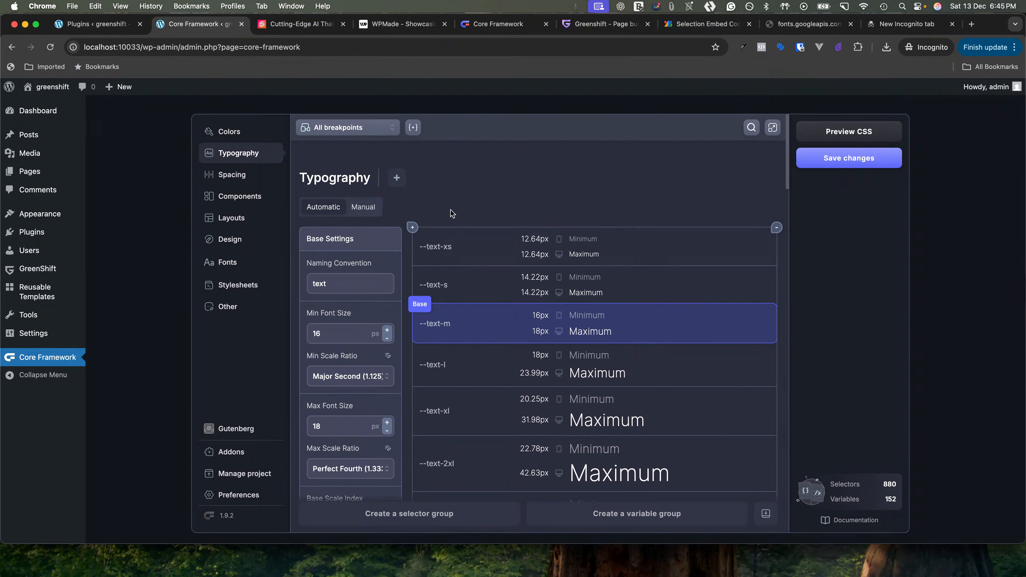
scroll(464, 243, down, 2)
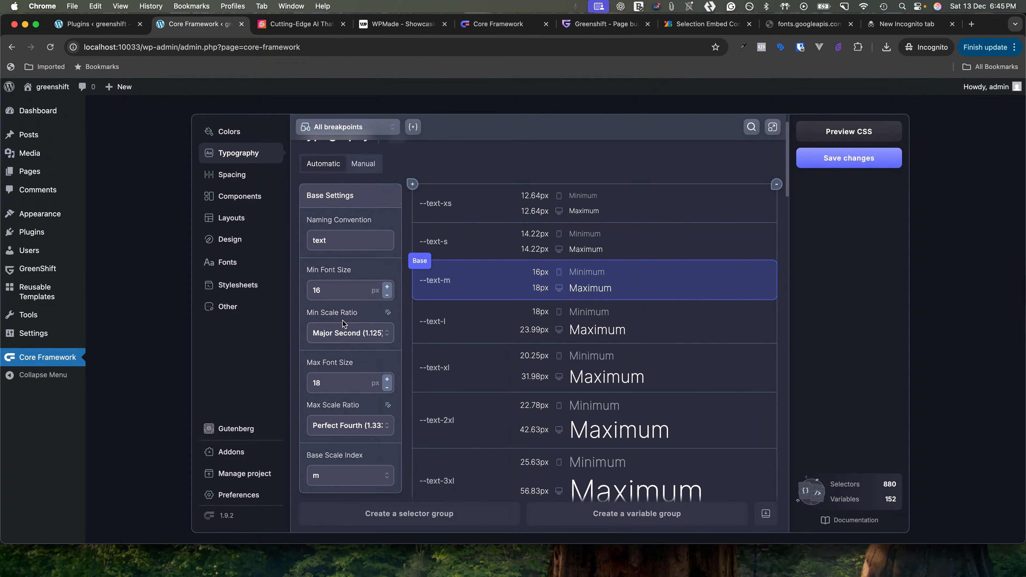
click(345, 335)
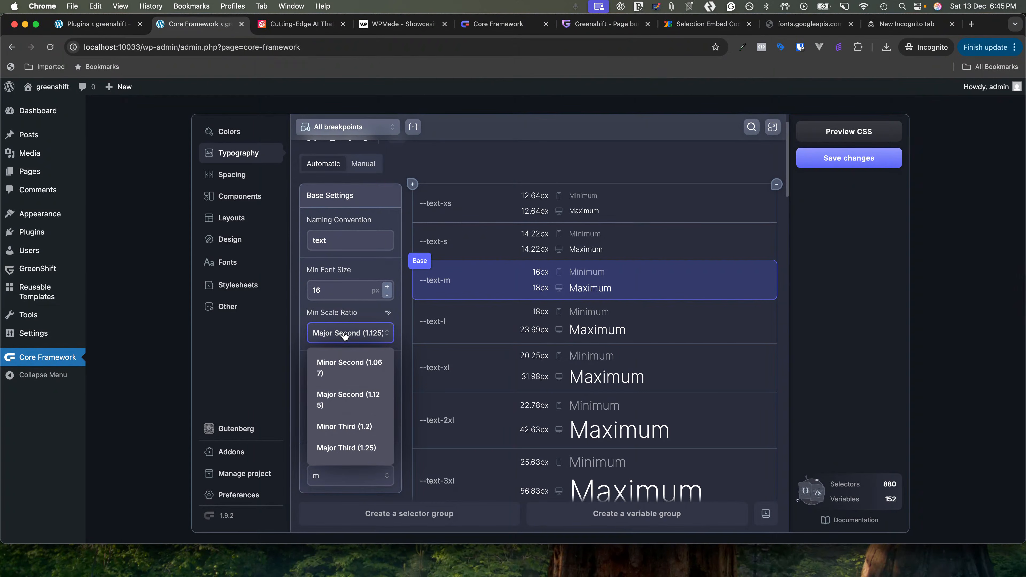
click(295, 340)
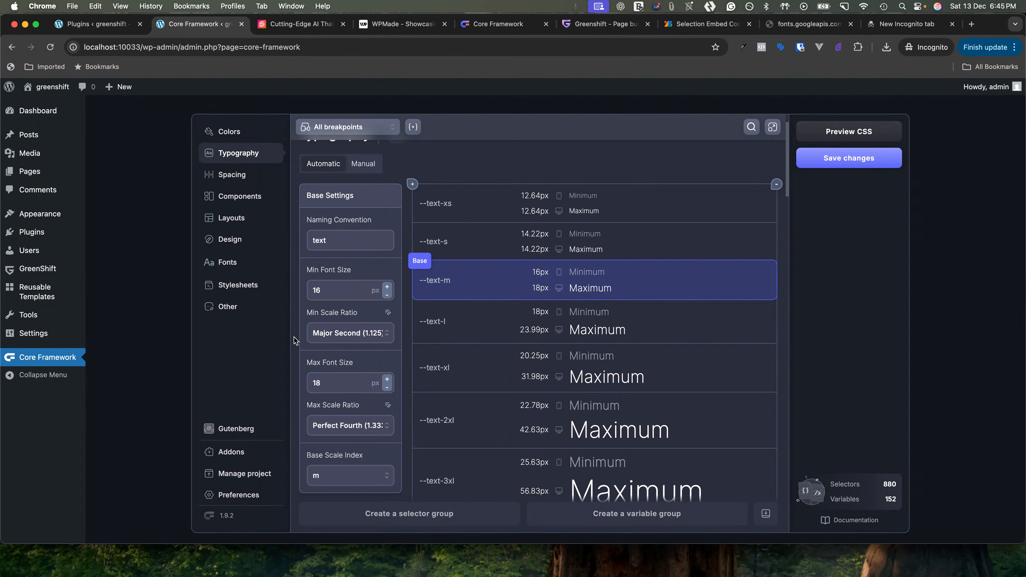
scroll(294, 339, down, 5)
scroll(294, 340, down, 8)
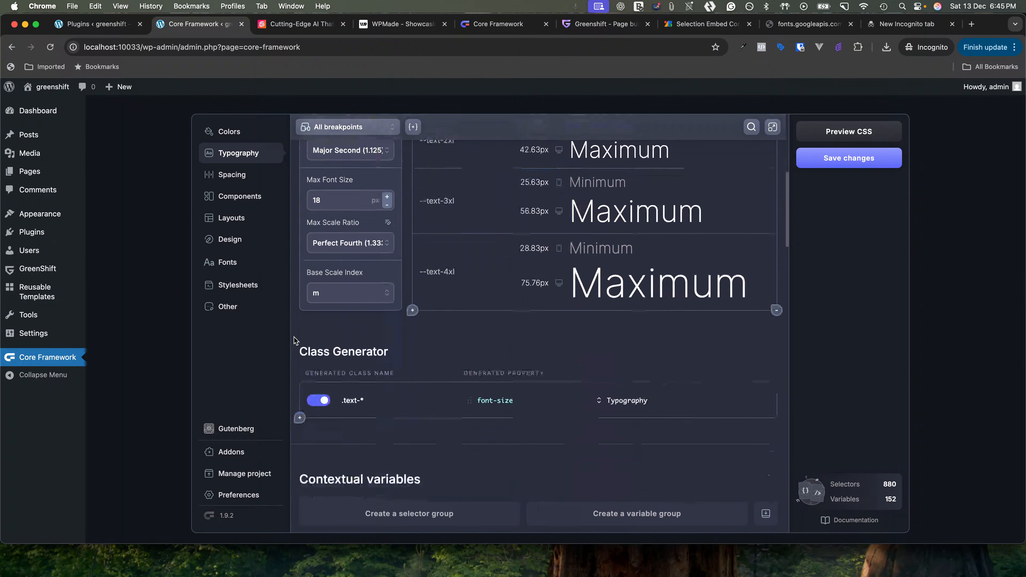
scroll(287, 282, up, 6)
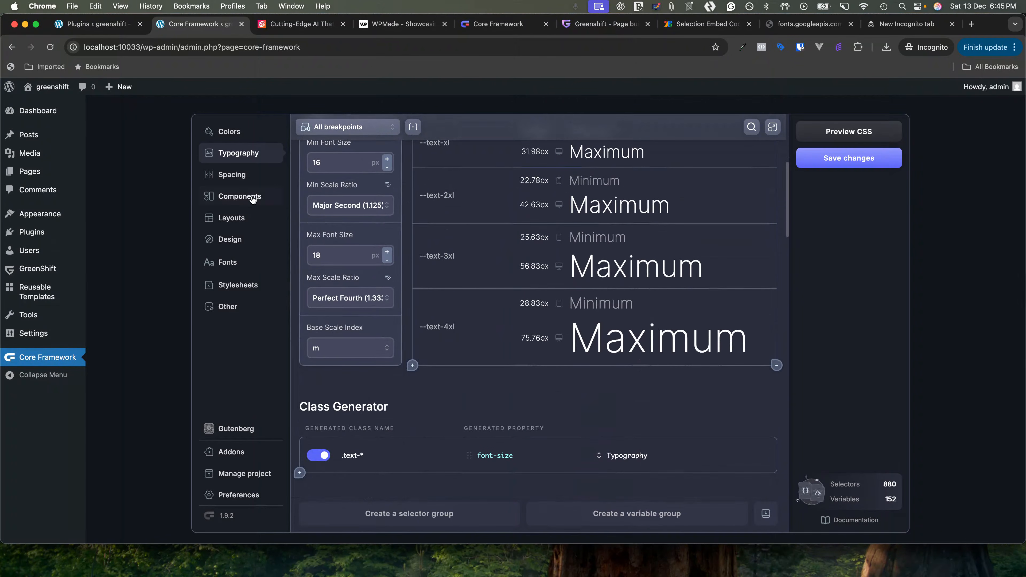
Review Core Framework's spacing scale, base settings and the generated padding, margin and gap classes
click(242, 176)
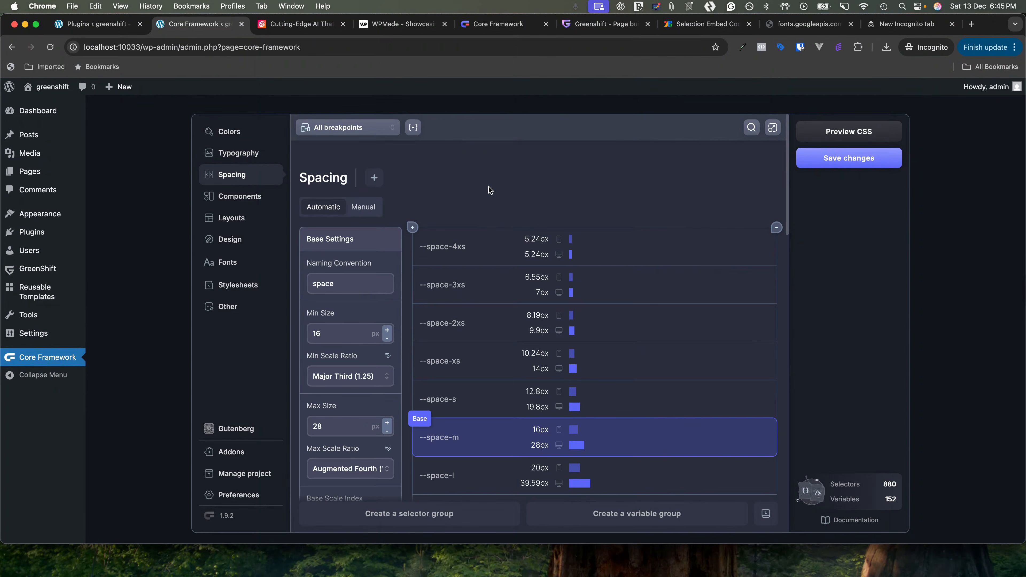
scroll(469, 293, down, 2)
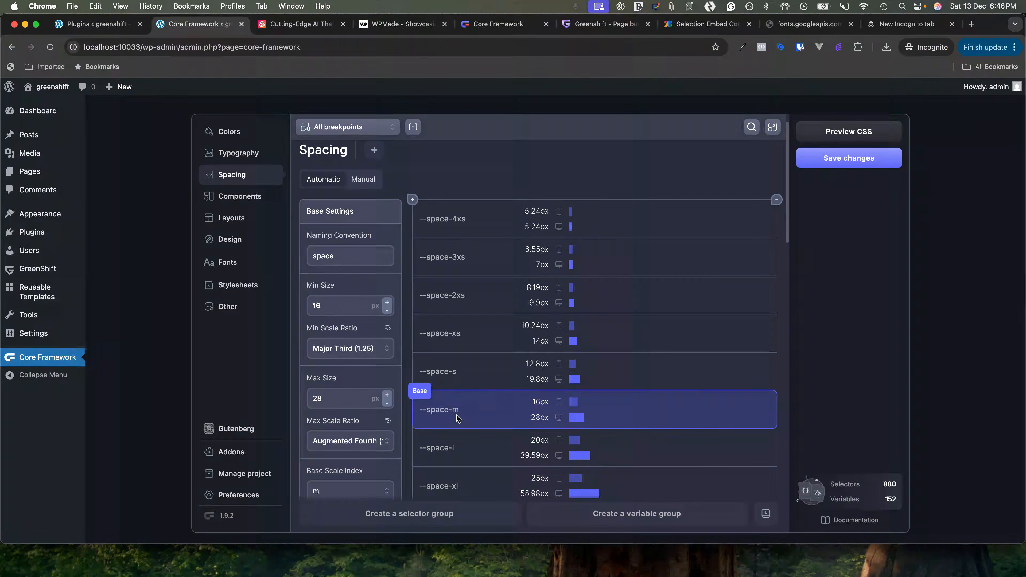
drag(456, 418, 501, 304)
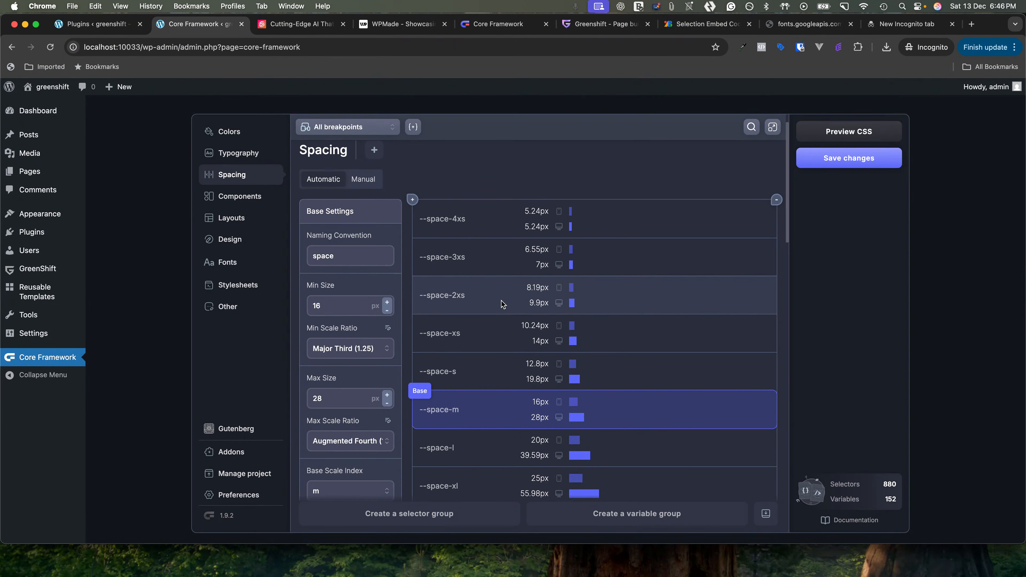
drag(501, 304, 448, 303)
scroll(487, 353, down, 5)
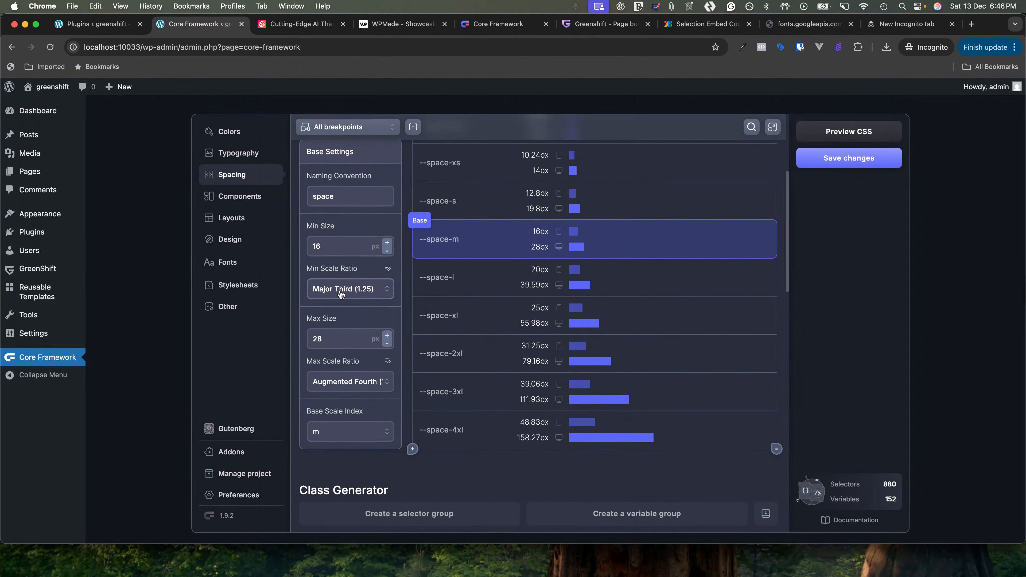
scroll(365, 413, down, 10)
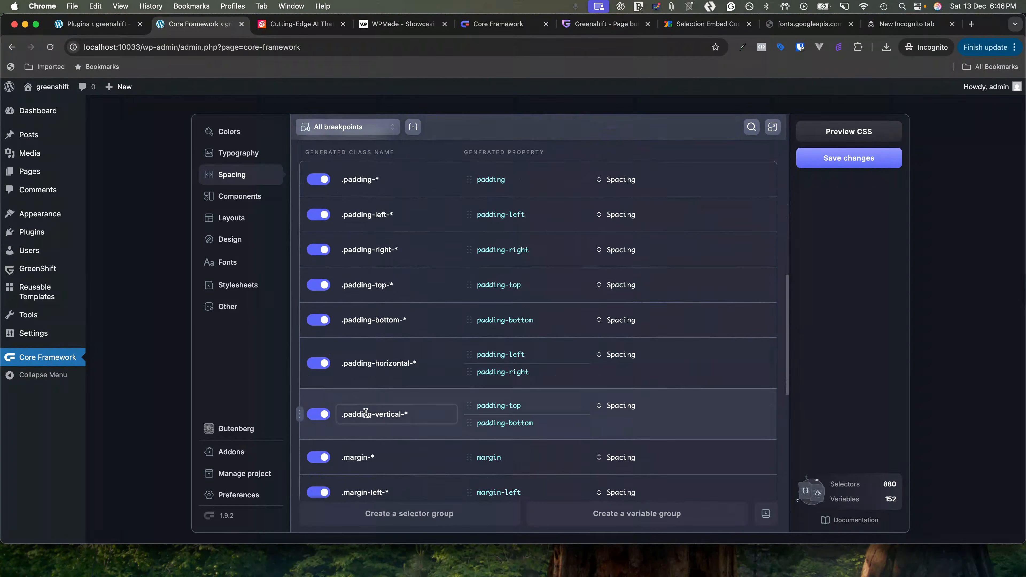
scroll(366, 413, up, 4)
scroll(383, 335, down, 1)
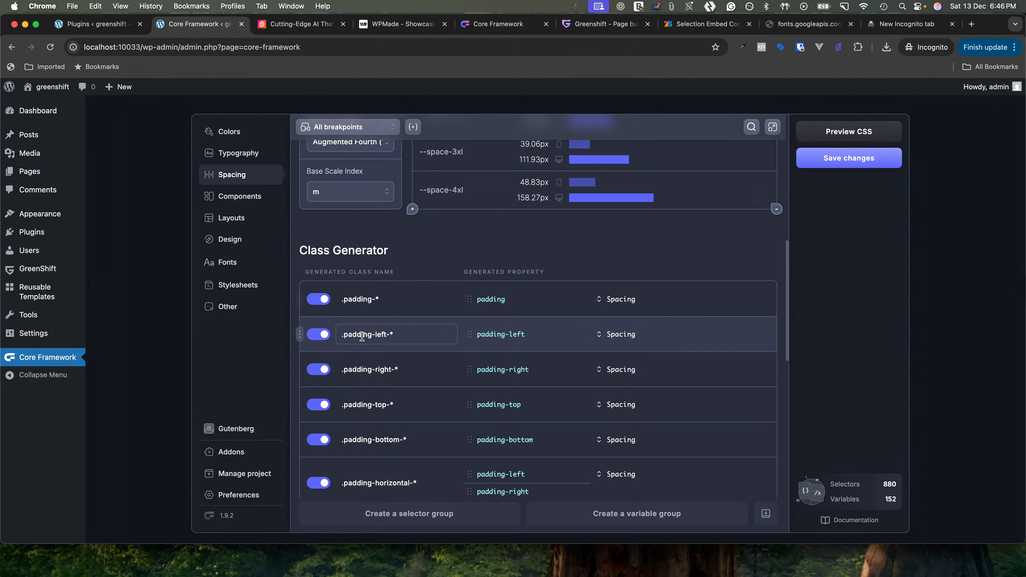
scroll(382, 376, down, 15)
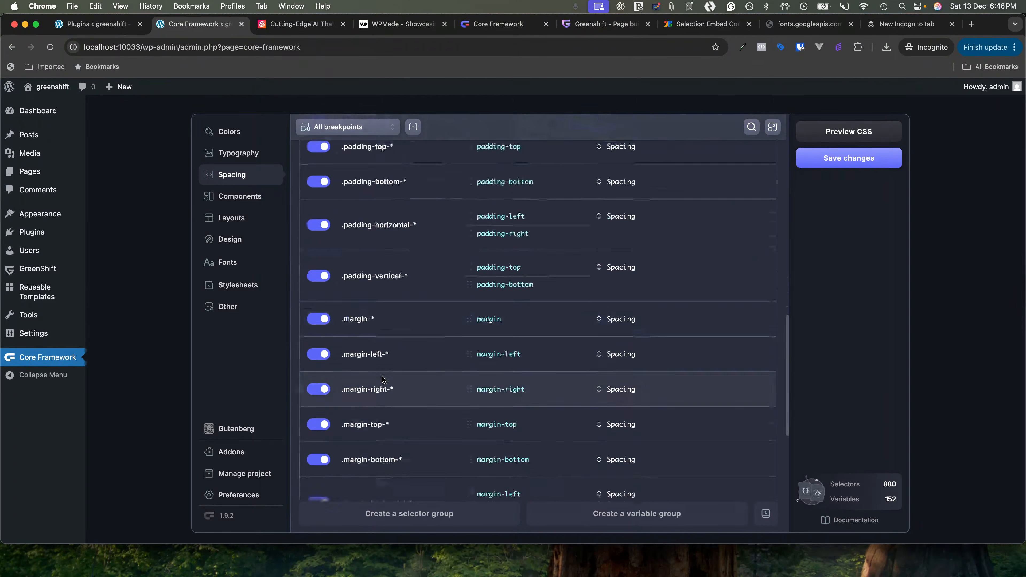
scroll(382, 377, up, 8)
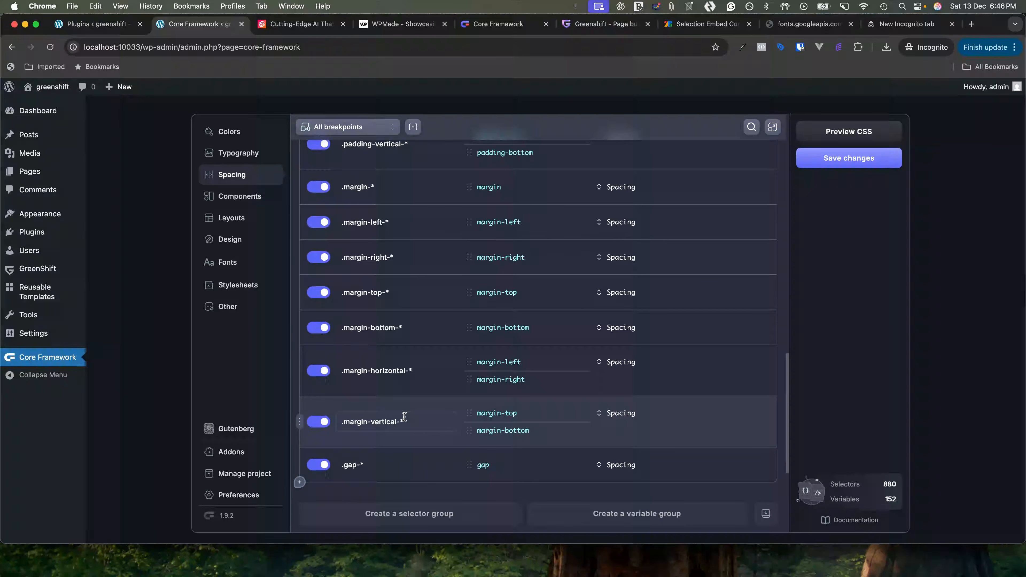
Look over Core Framework's component presets, check the sculture.ai page, and examine the layout grid variables and the grid, flex and column-span classes
click(251, 204)
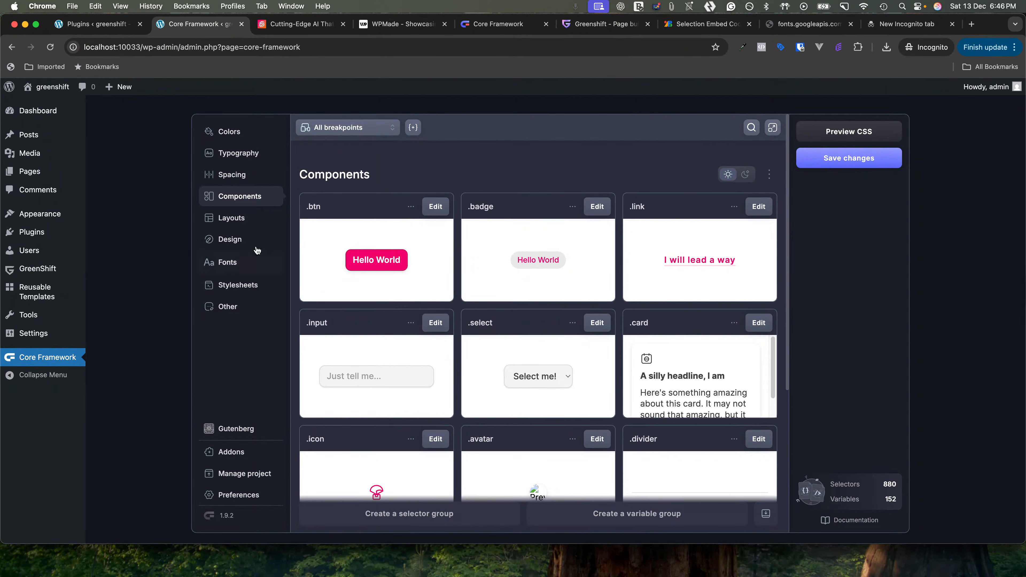
click(233, 222)
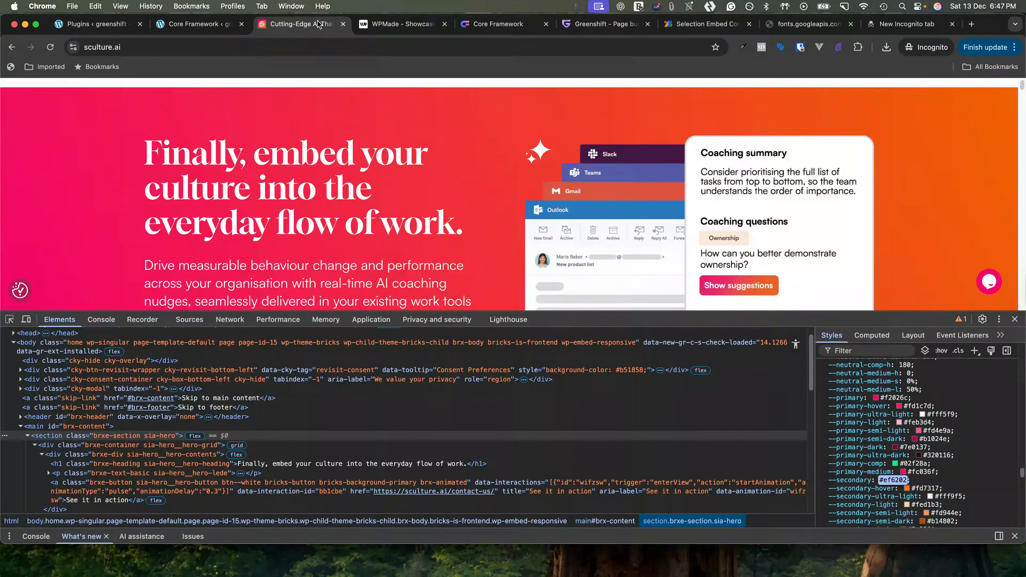
click(318, 24)
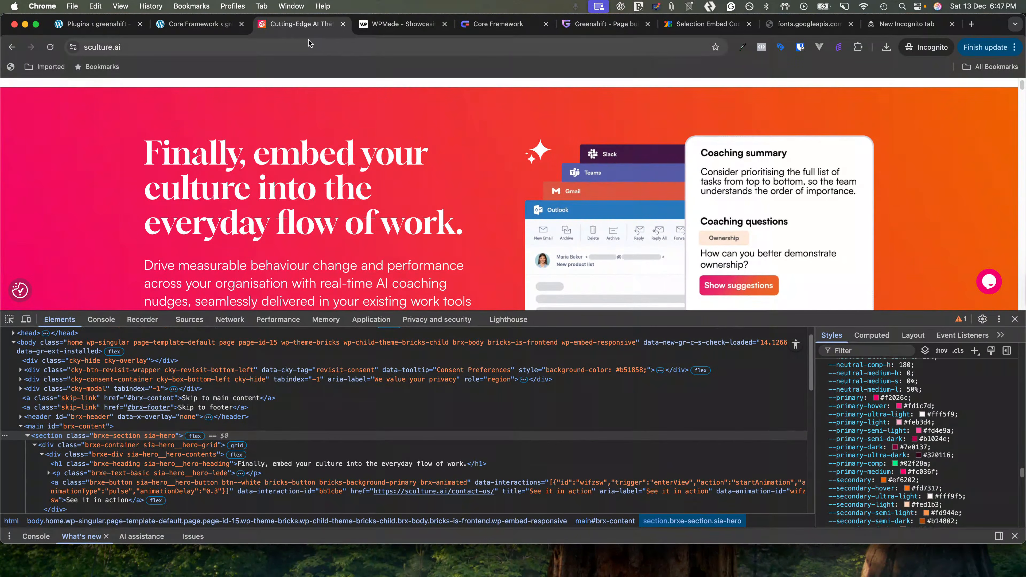
click(198, 24)
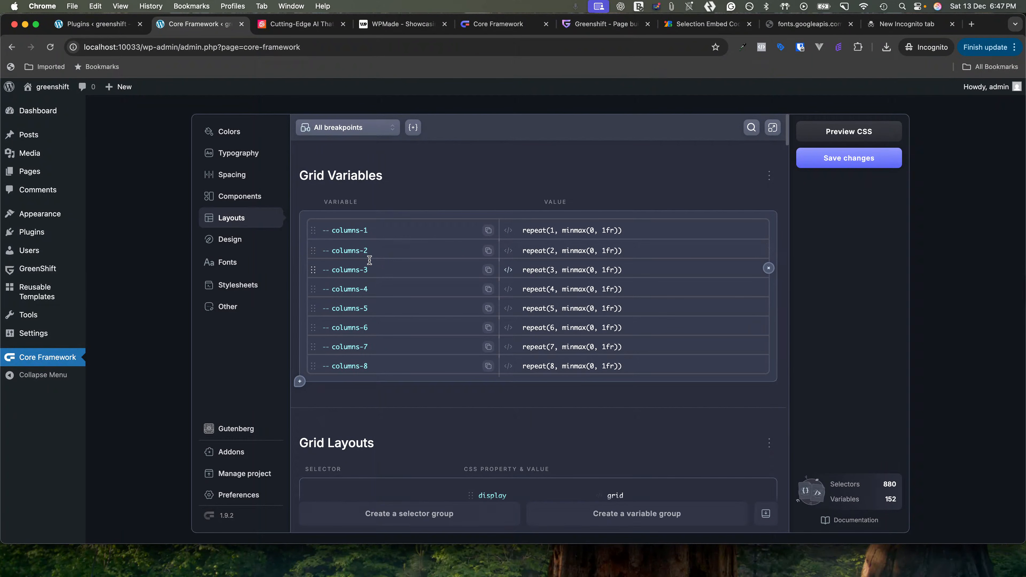
scroll(389, 317, down, 15)
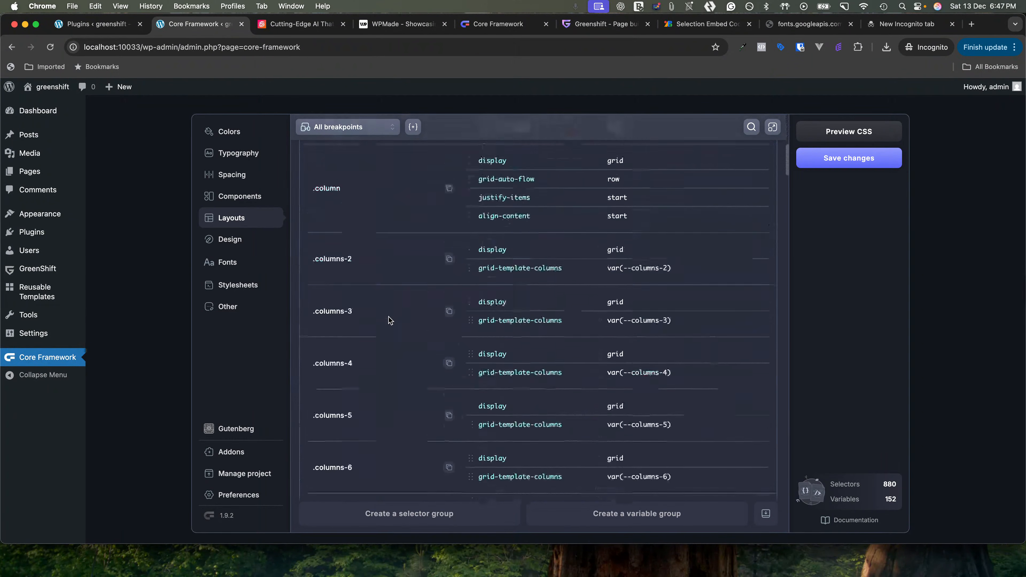
scroll(388, 320, down, 10)
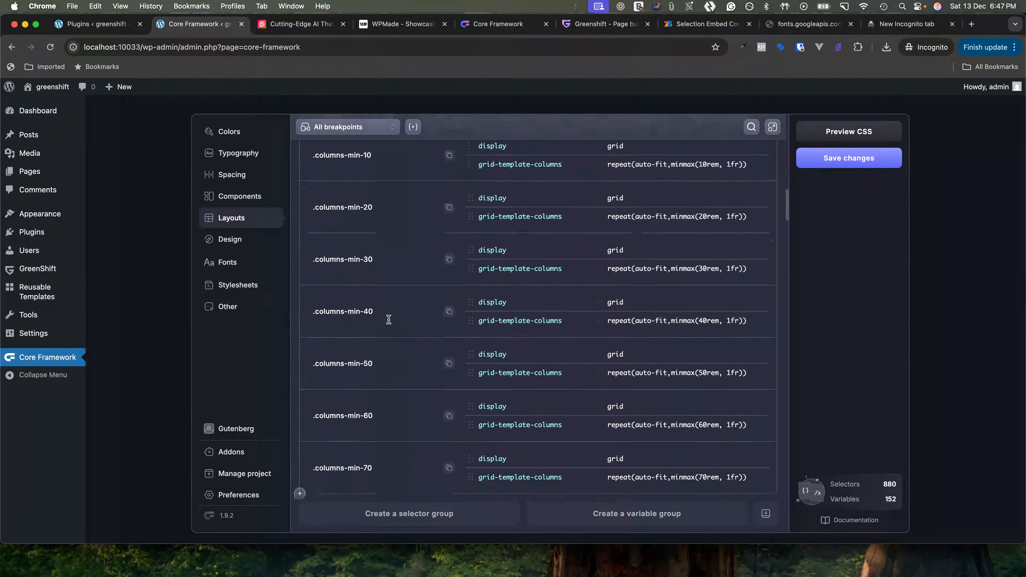
scroll(388, 322, down, 6)
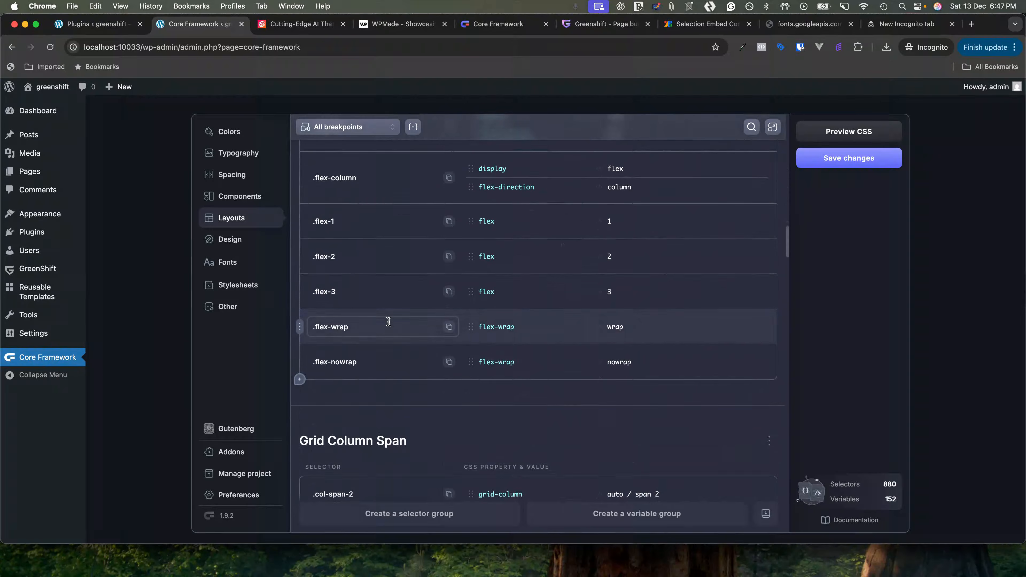
scroll(435, 401, down, 2)
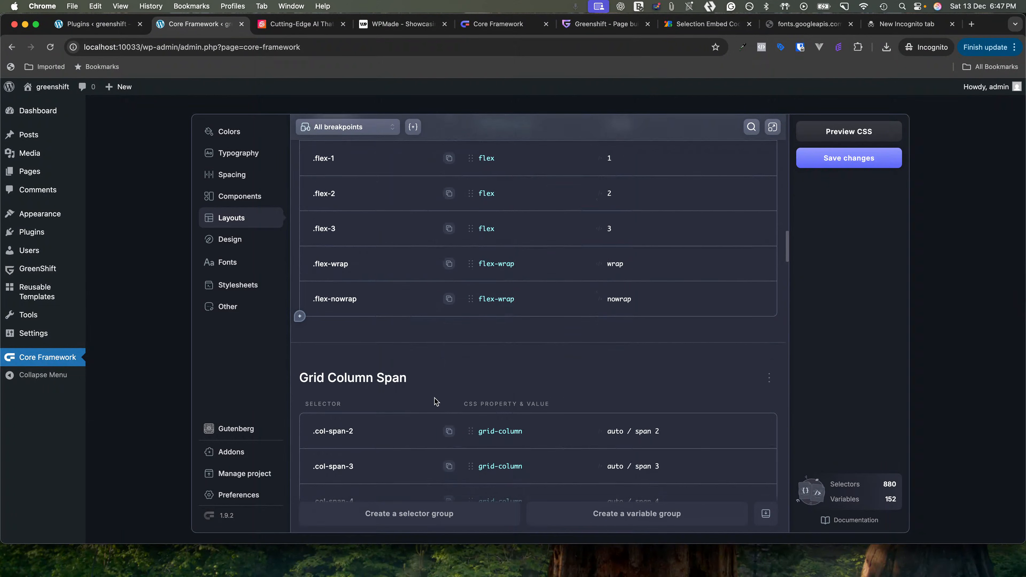
scroll(435, 401, down, 20)
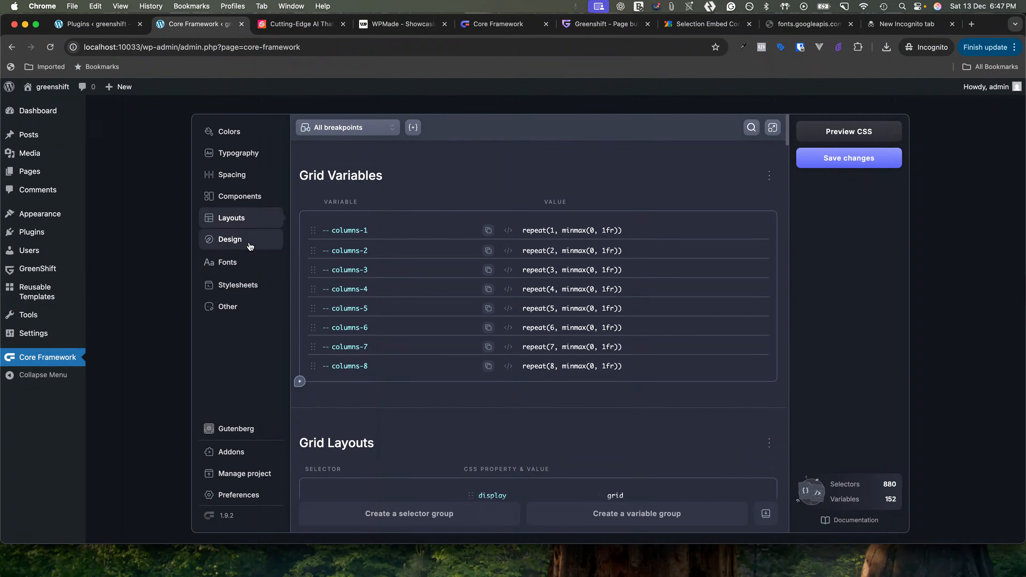
Review Core Framework's design presets: border radius, borders, shadows, opacity and aspect ratio classes
click(248, 241)
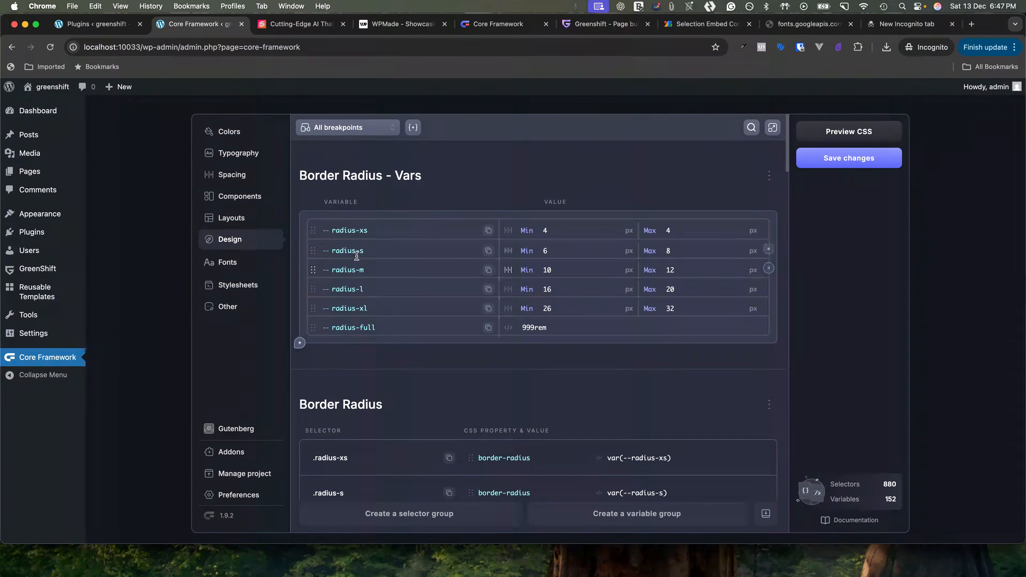
scroll(388, 299, down, 15)
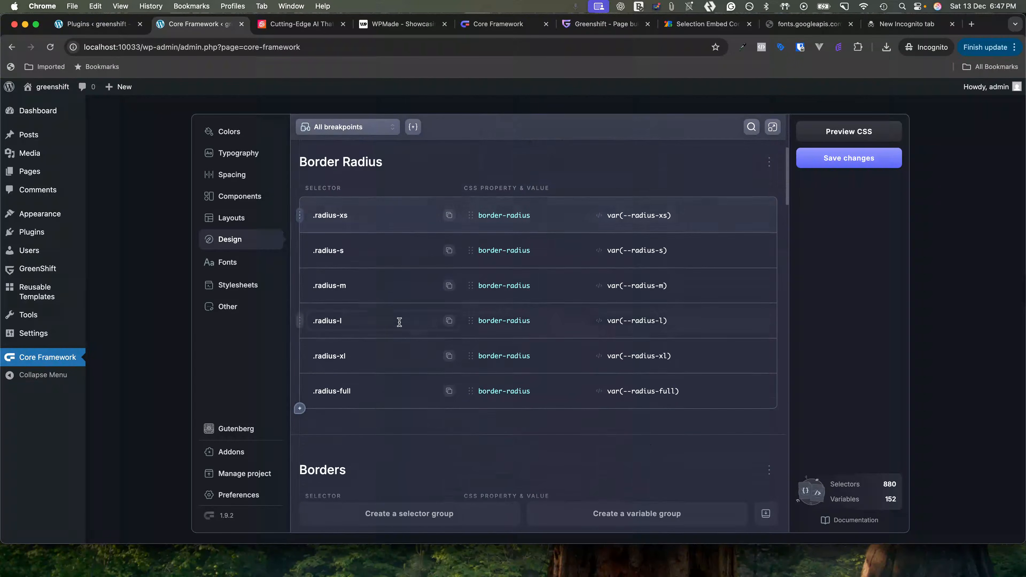
scroll(396, 332, down, 12)
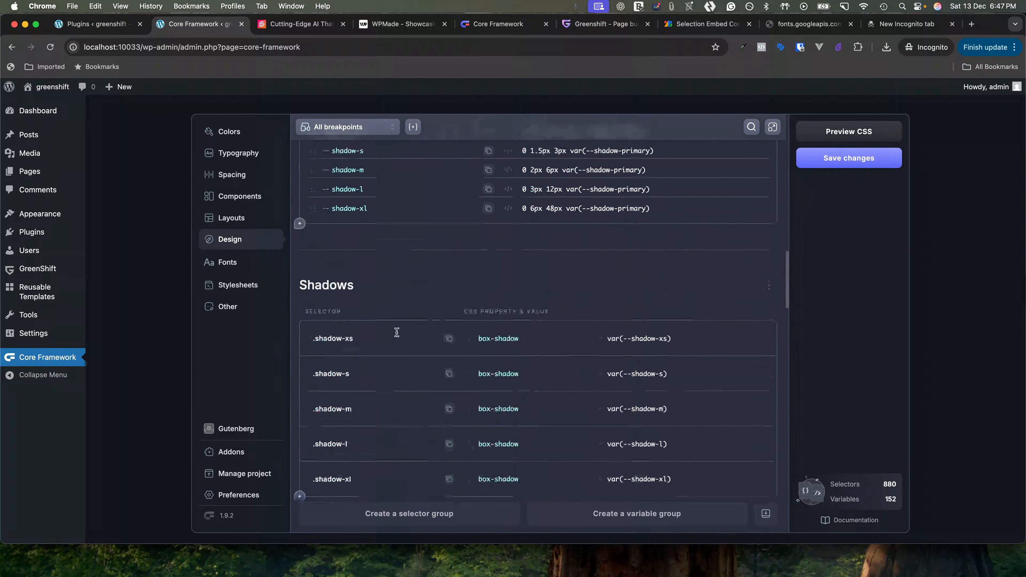
scroll(396, 338, down, 5)
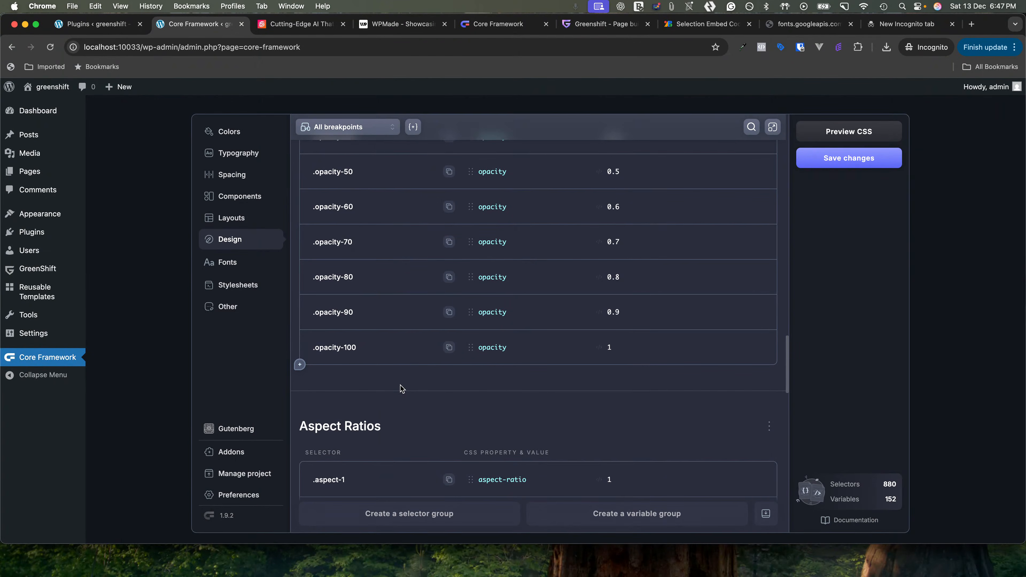
scroll(400, 388, down, 15)
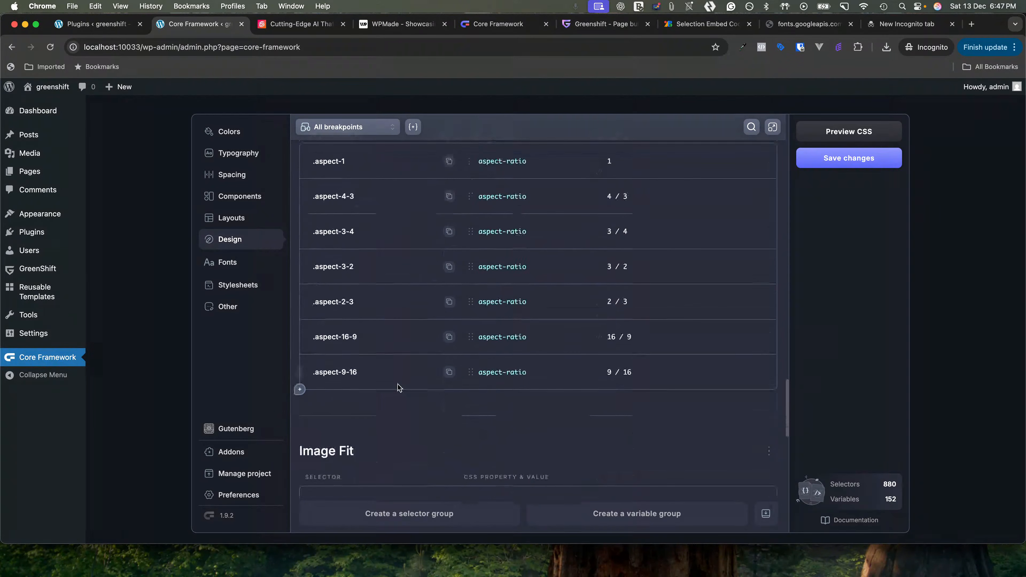
Look over Core Framework's font import options, custom stylesheet editor and the utility classes for display, visibility and overflow
click(236, 261)
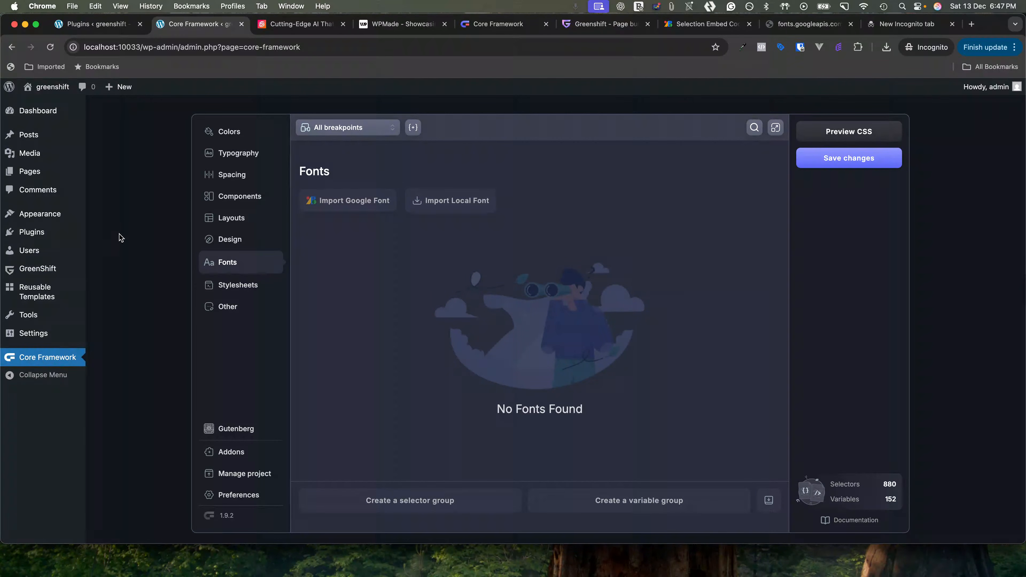
click(230, 293)
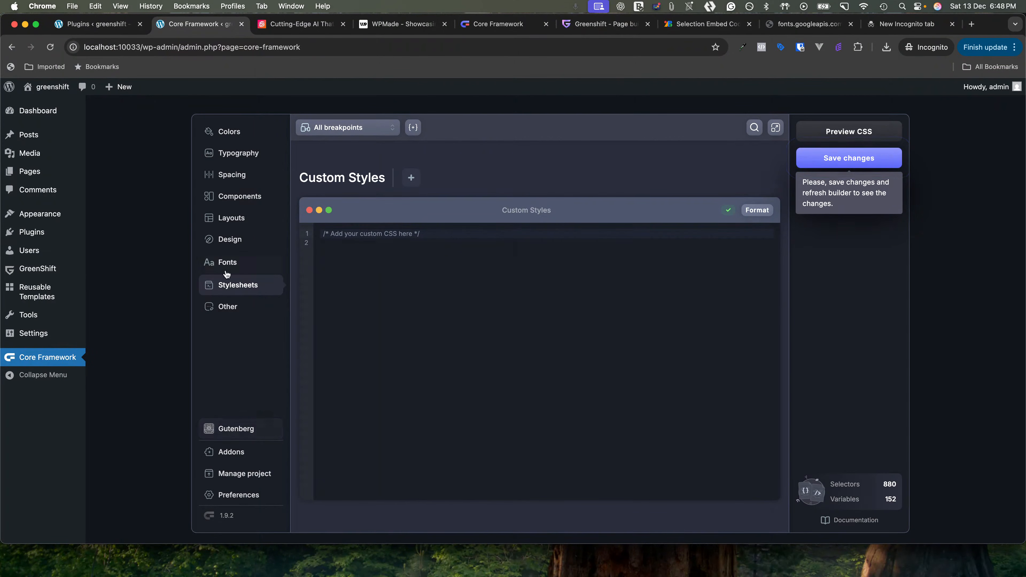
click(235, 312)
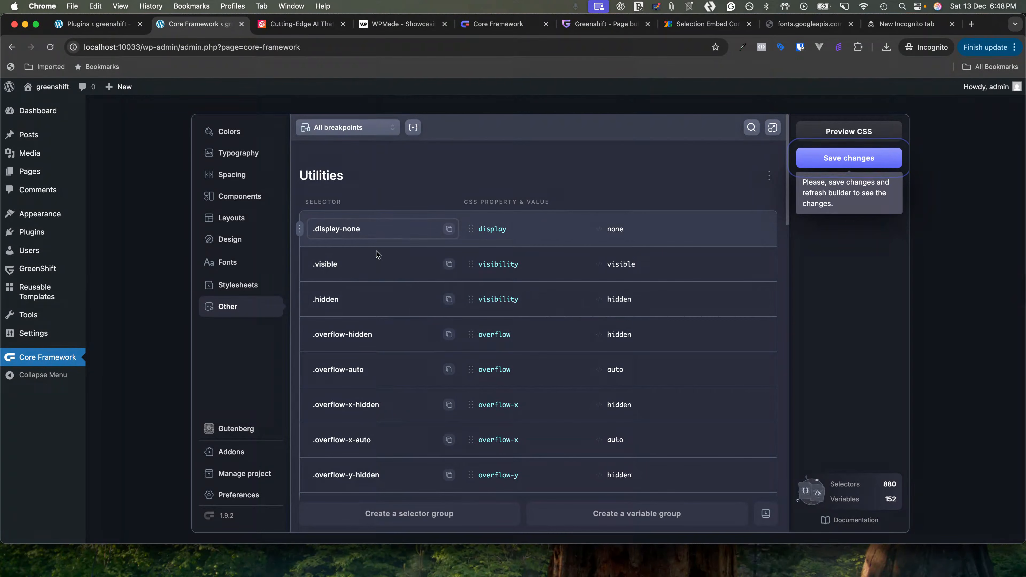
scroll(369, 327, down, 1)
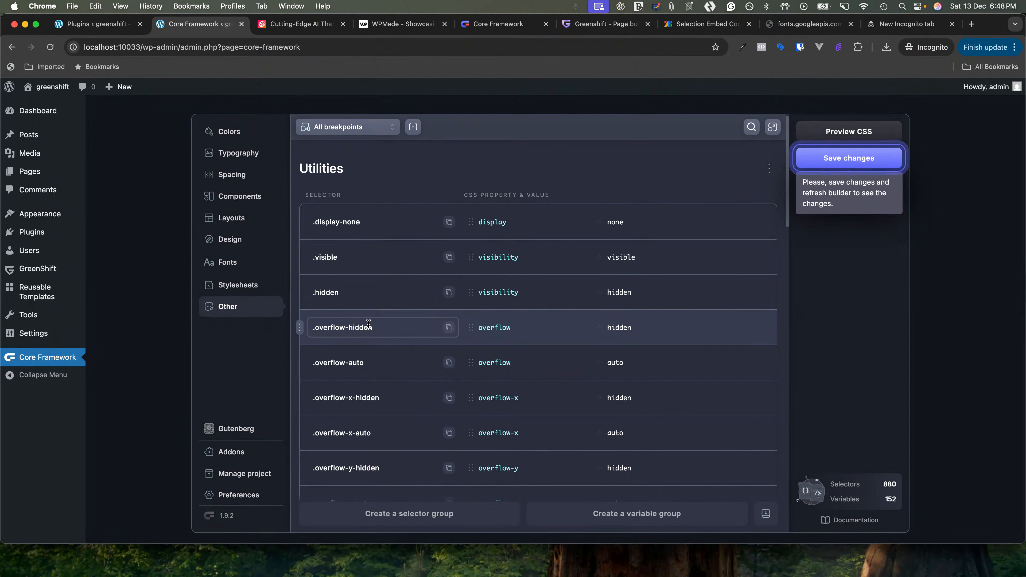
scroll(456, 421, down, 2)
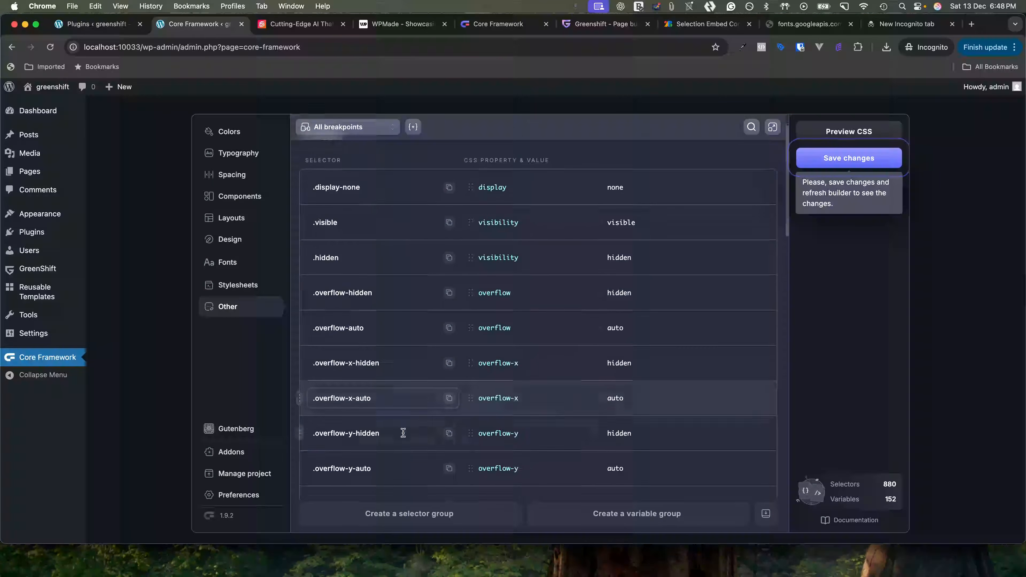
Set the maximum screen width in Core Framework's preferences to 1366 px and save the changes
click(238, 498)
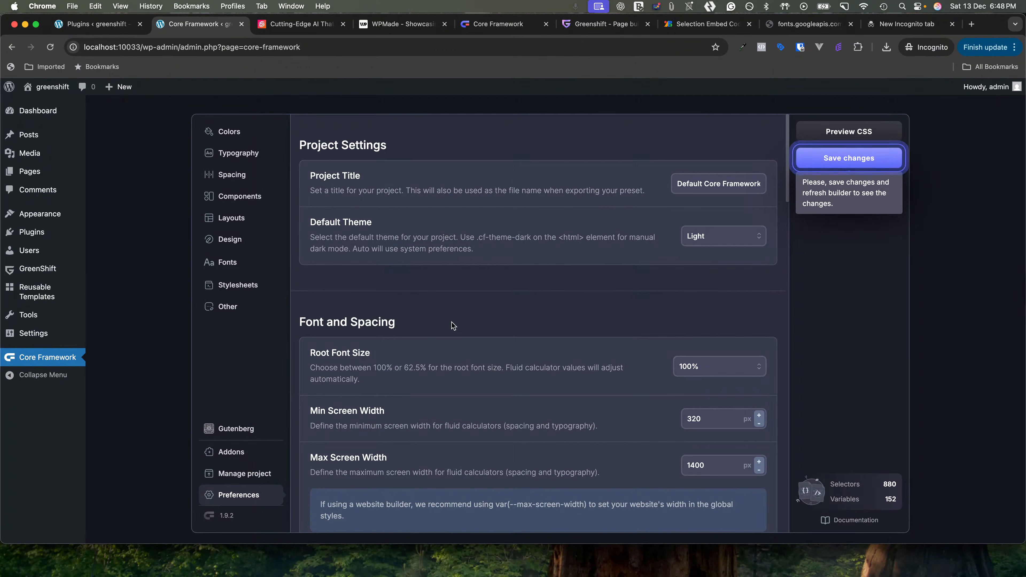
scroll(461, 323, down, 3)
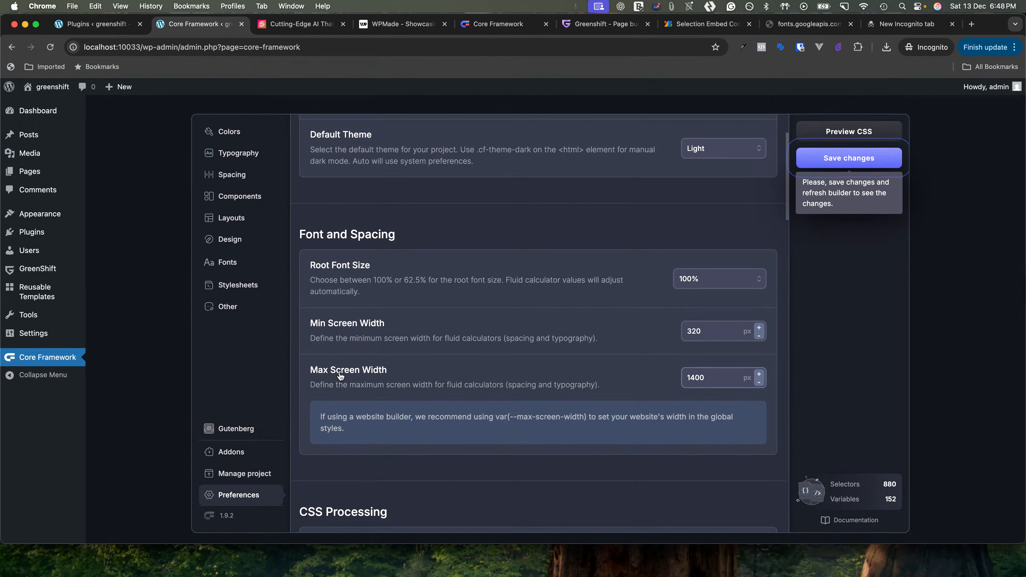
double_click(707, 380)
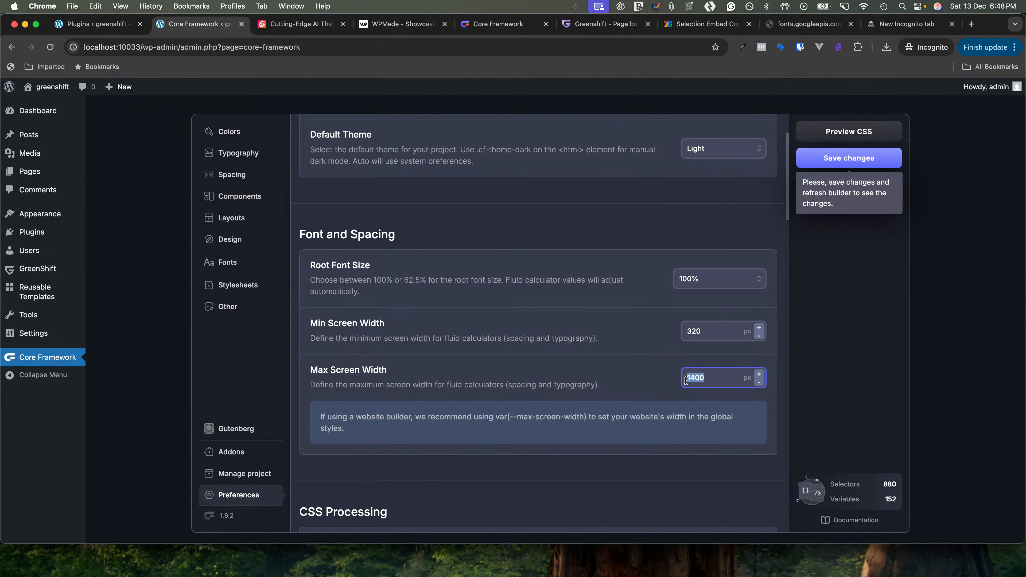
text(1366)
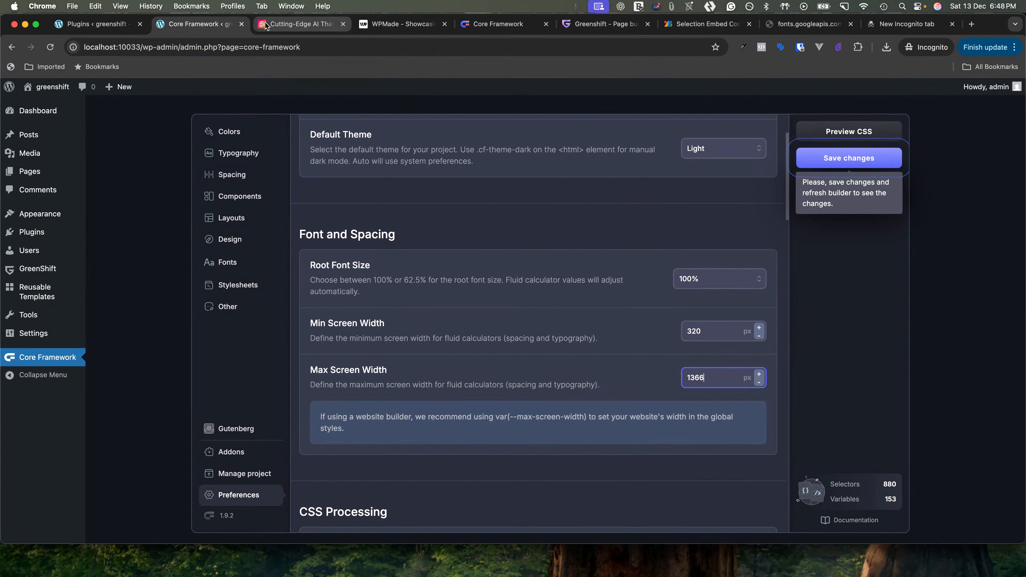
click(281, 24)
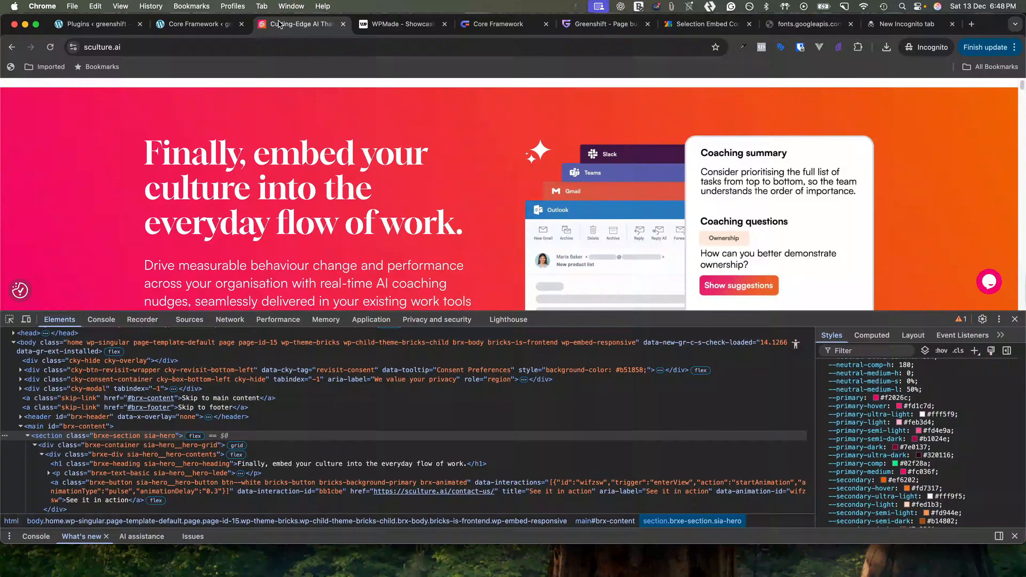
click(181, 28)
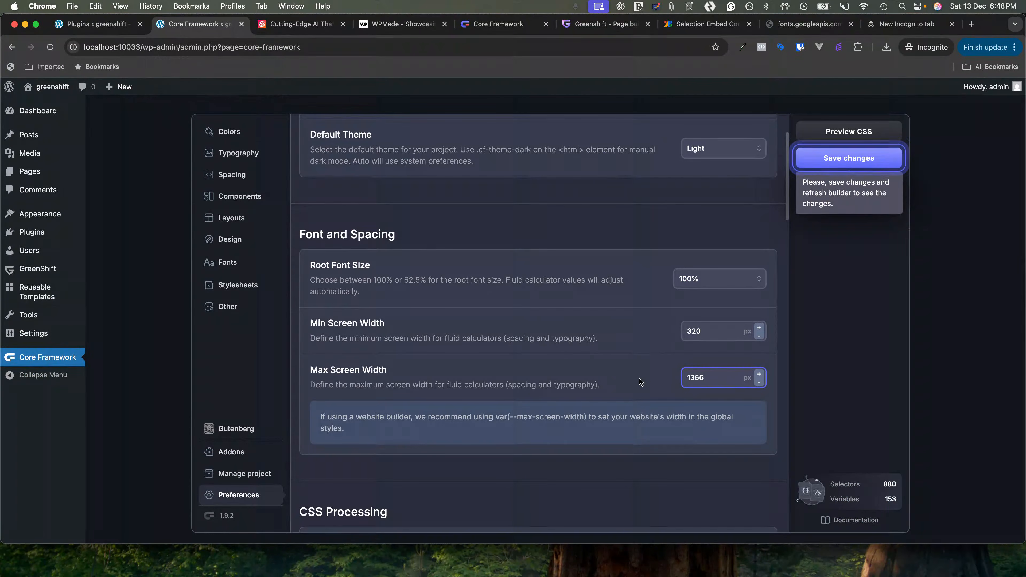
scroll(378, 282, up, 3)
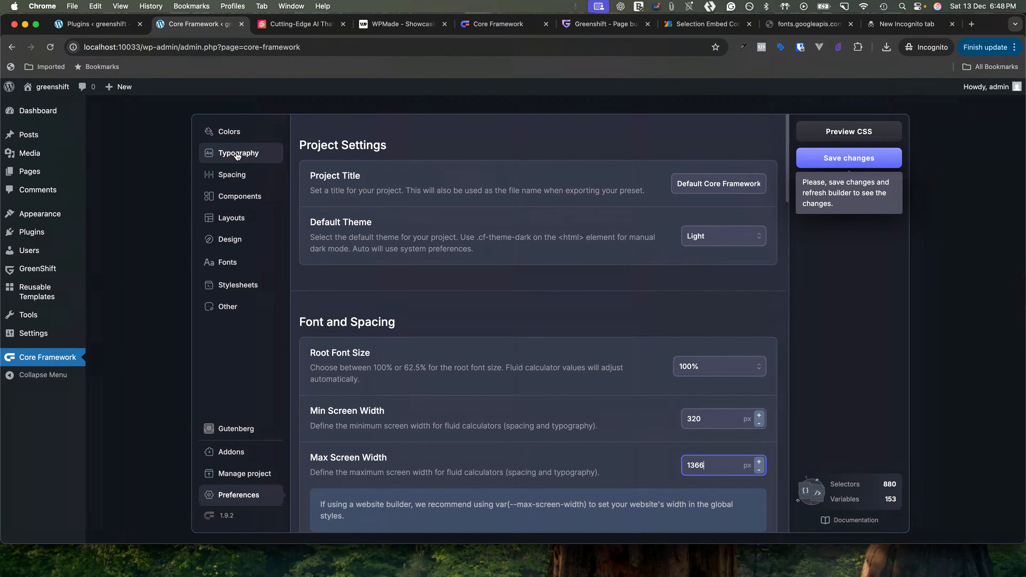
scroll(653, 423, down, 1)
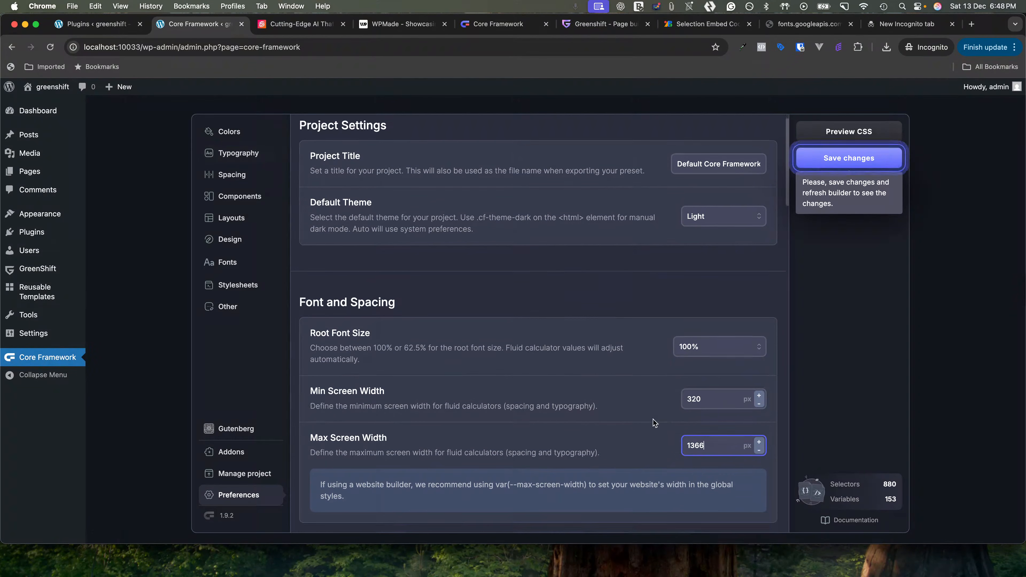
click(831, 160)
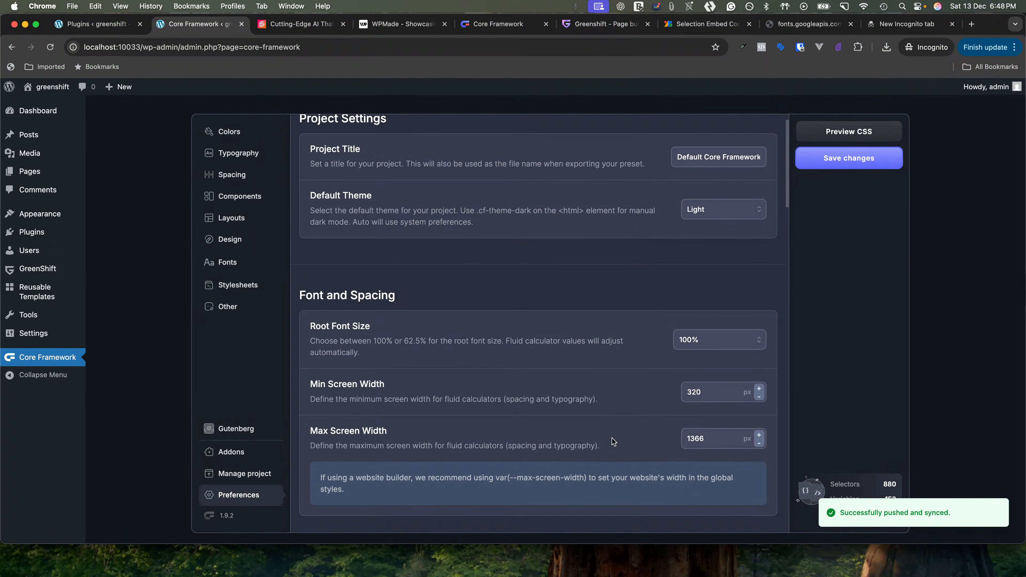
scroll(613, 442, up, 1)
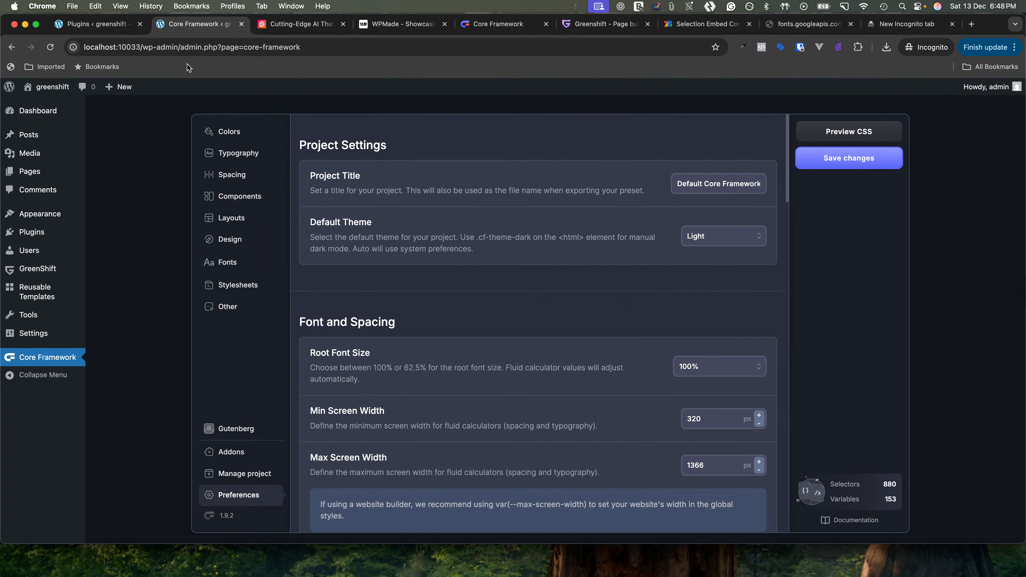
Create a new WordPress page titled "Test", dismissing the editor welcome guide, and publish it
click(35, 172)
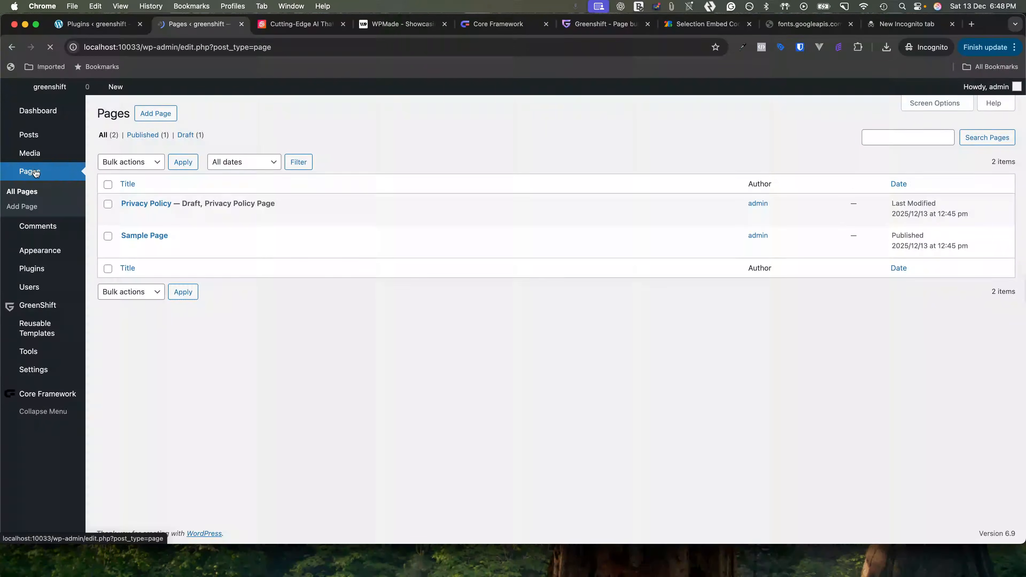
click(152, 117)
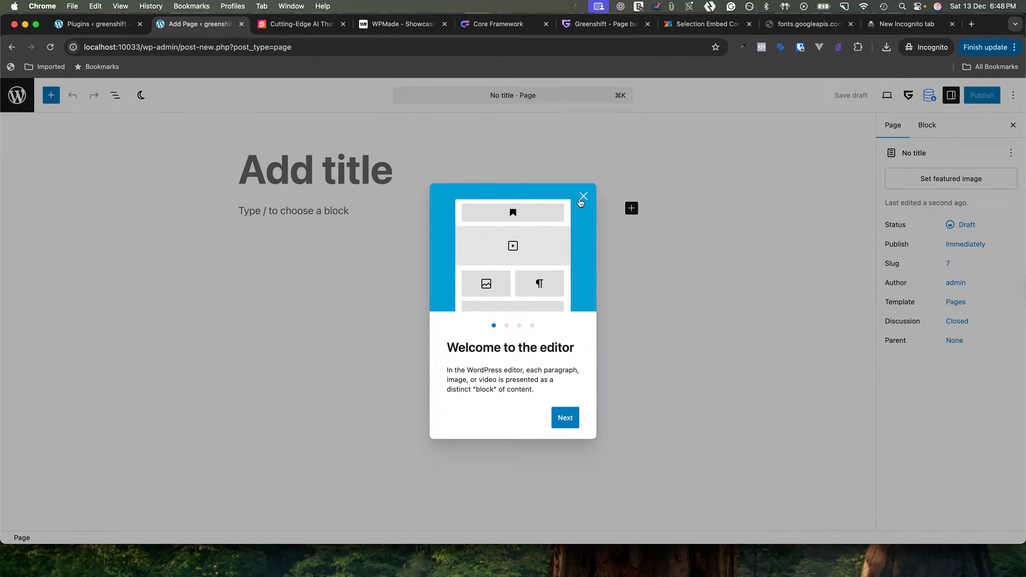
click(582, 200)
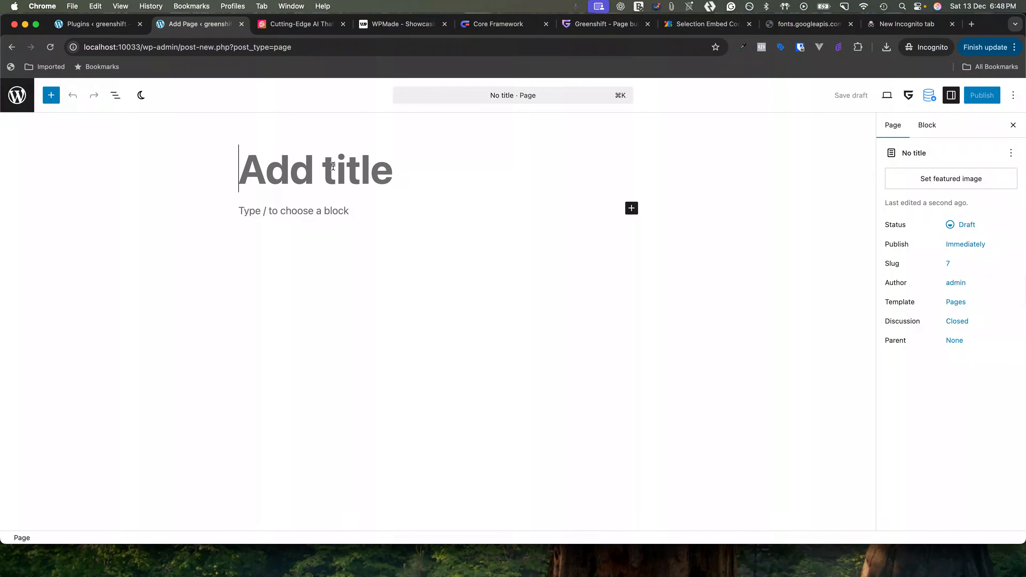
text(Test)
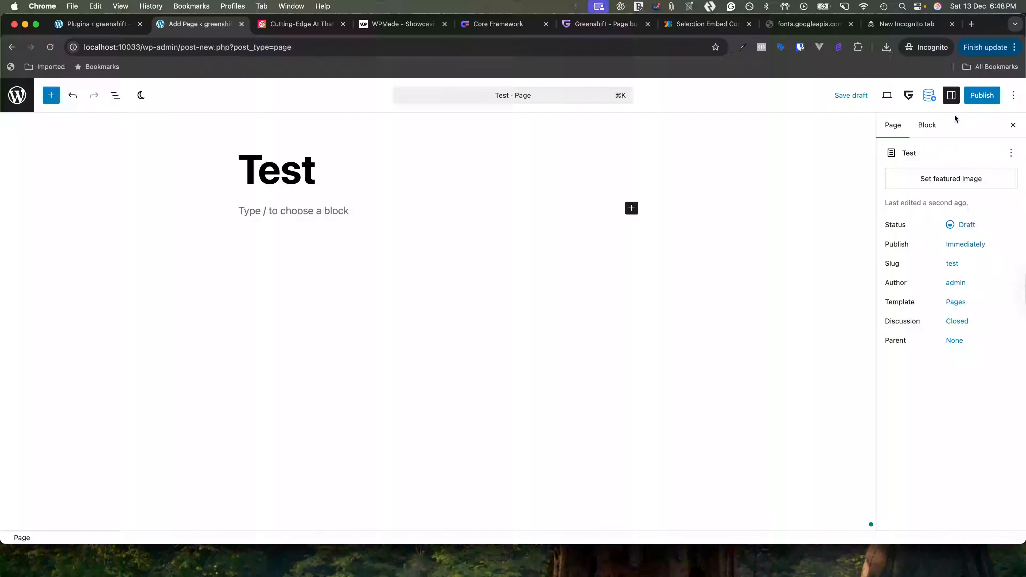
click(982, 95)
click(987, 95)
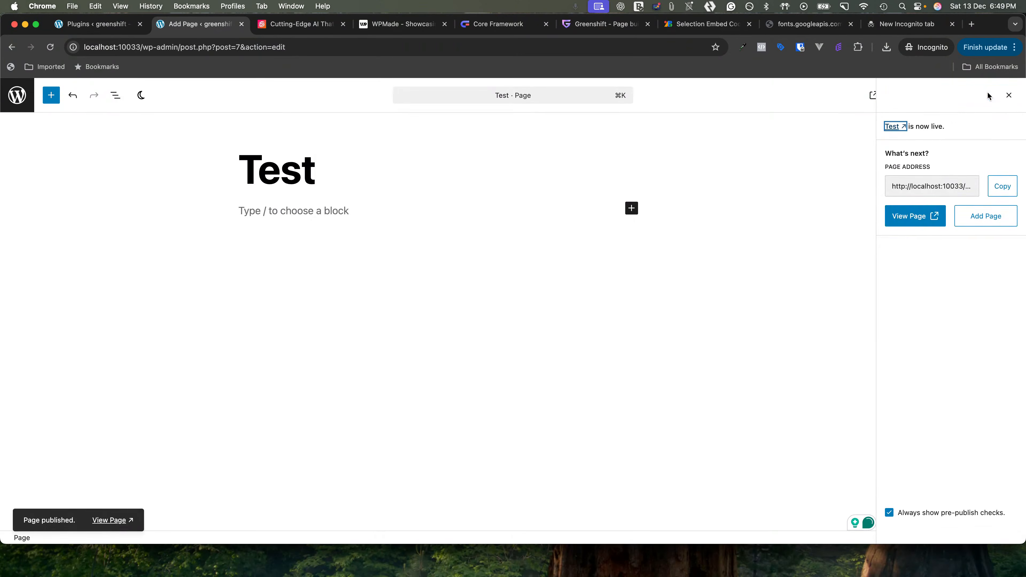
Open the published Test page in a new browser tab, and show the block list view back in its editor
right_click(116, 522)
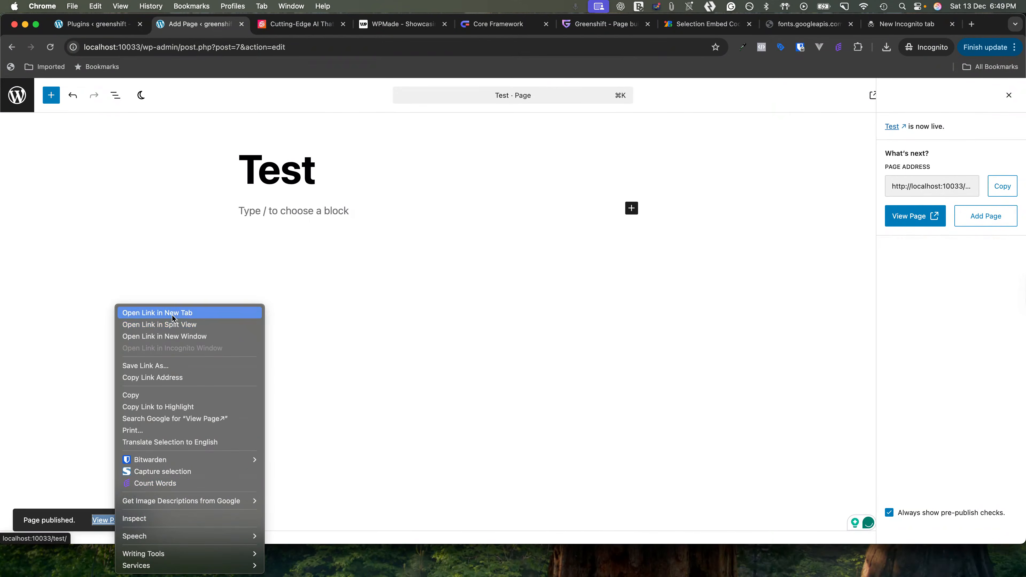
click(173, 313)
click(273, 24)
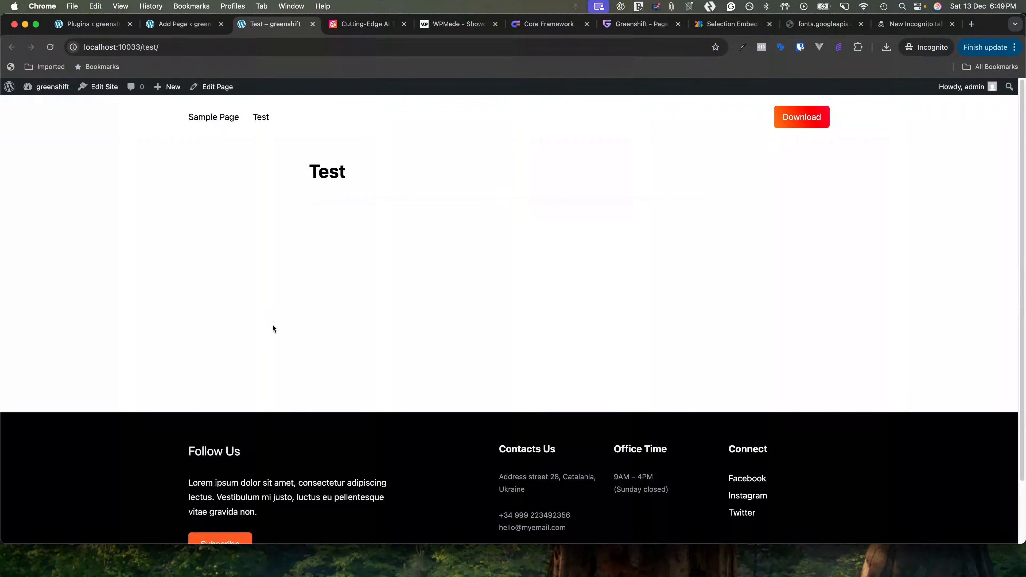
click(197, 25)
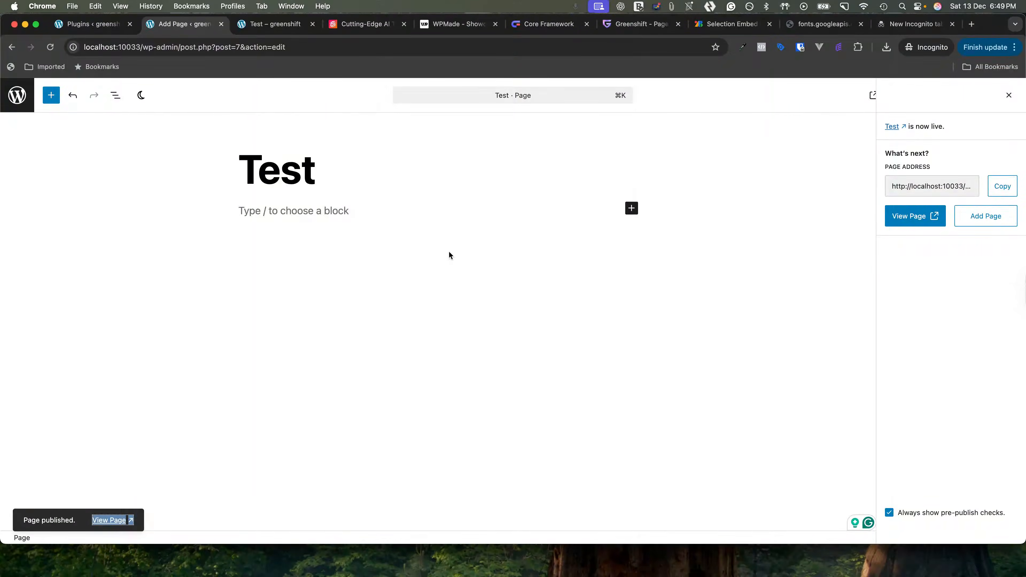
click(111, 94)
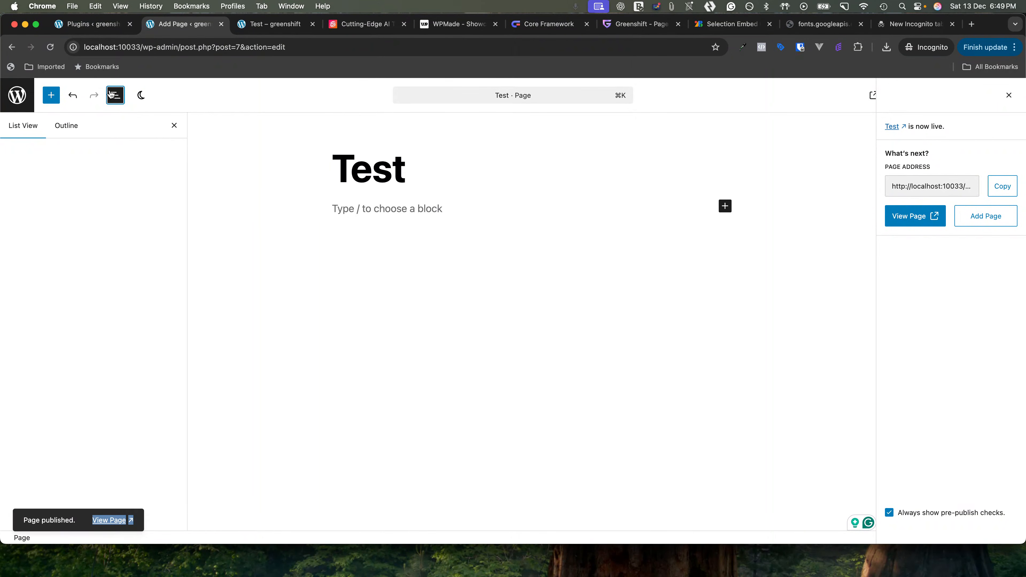
Dock the developer tools beside the sculture.ai page and narrow them so the header and hero section have more room
click(350, 26)
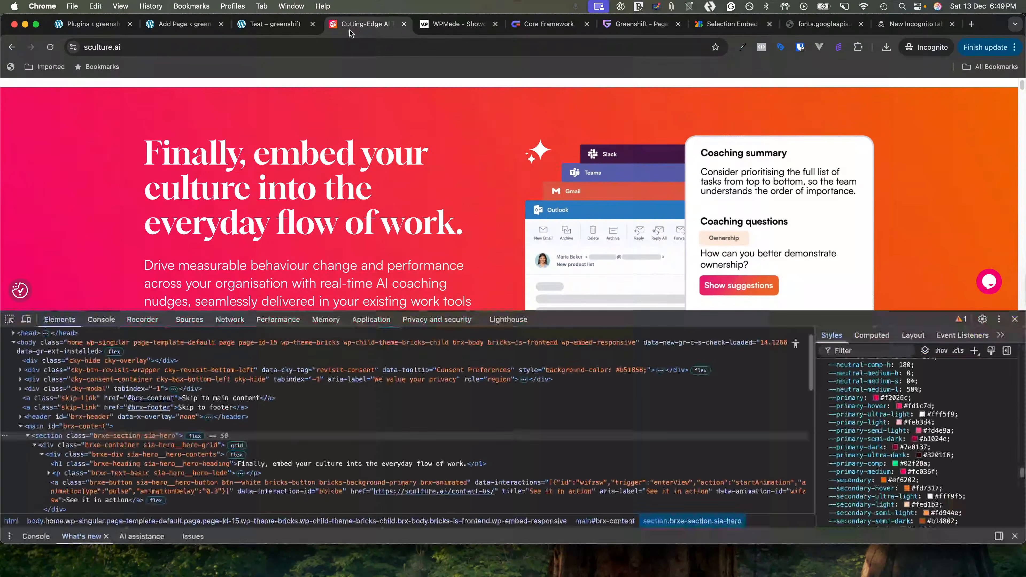
click(999, 319)
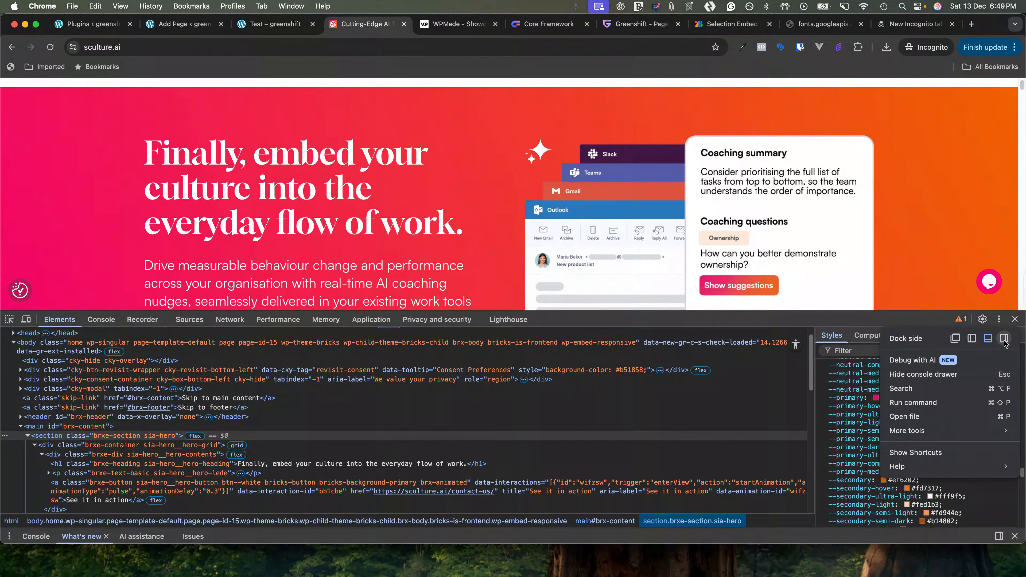
click(966, 334)
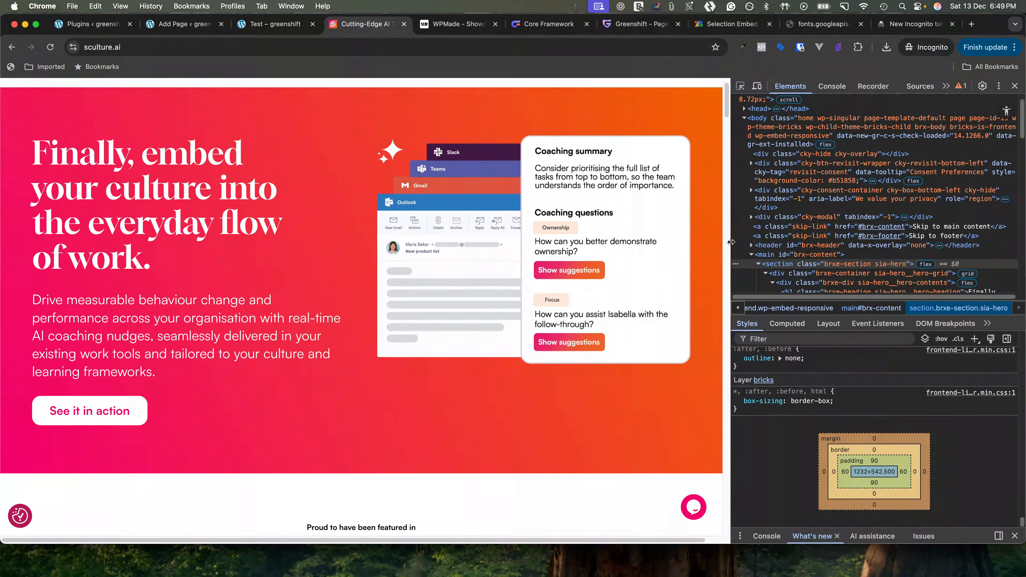
drag(731, 242, 795, 239)
scroll(494, 348, up, 2)
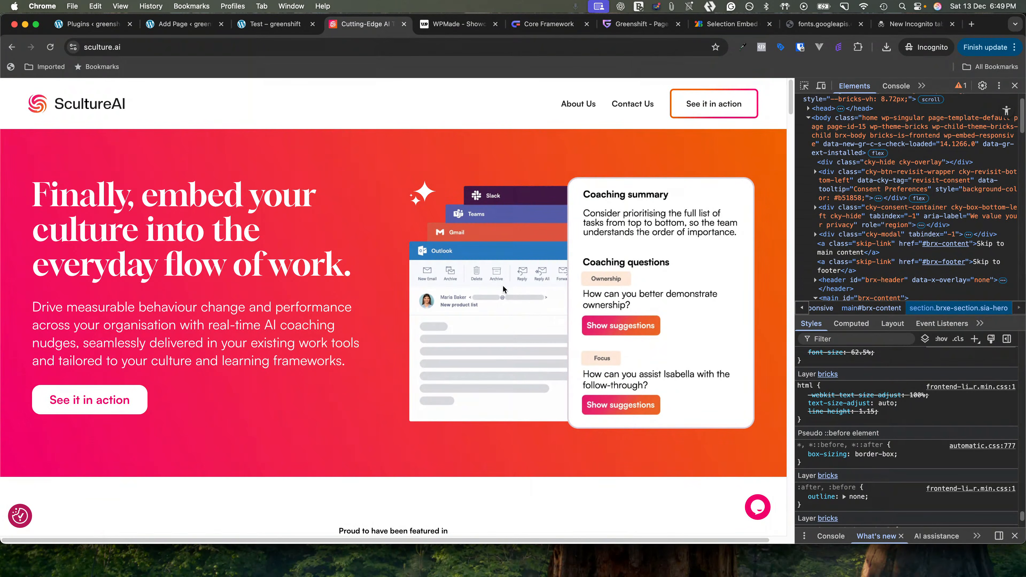
Return to the Test page's editor and insert a GreenLight Section element below the title
click(182, 24)
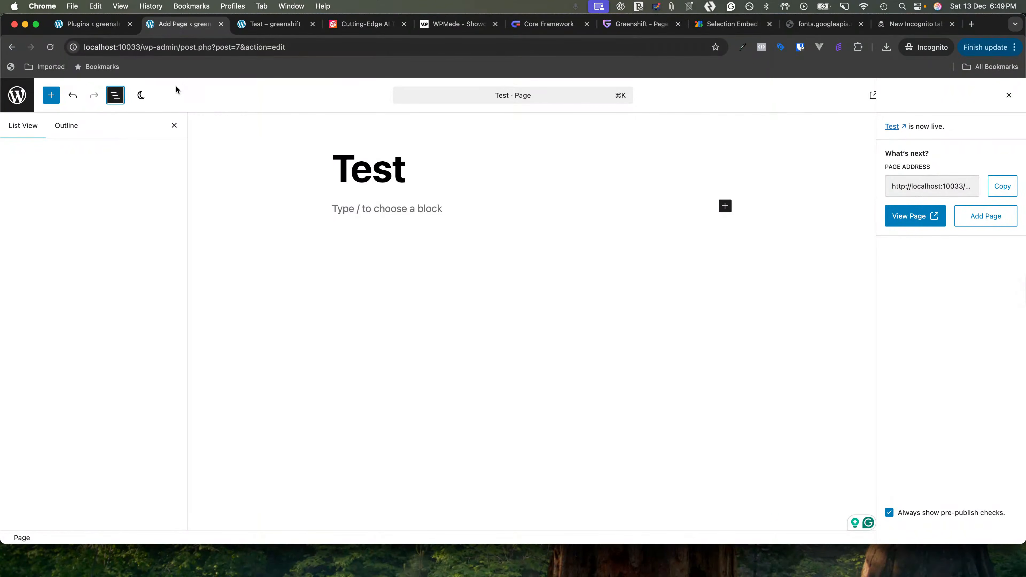
click(56, 100)
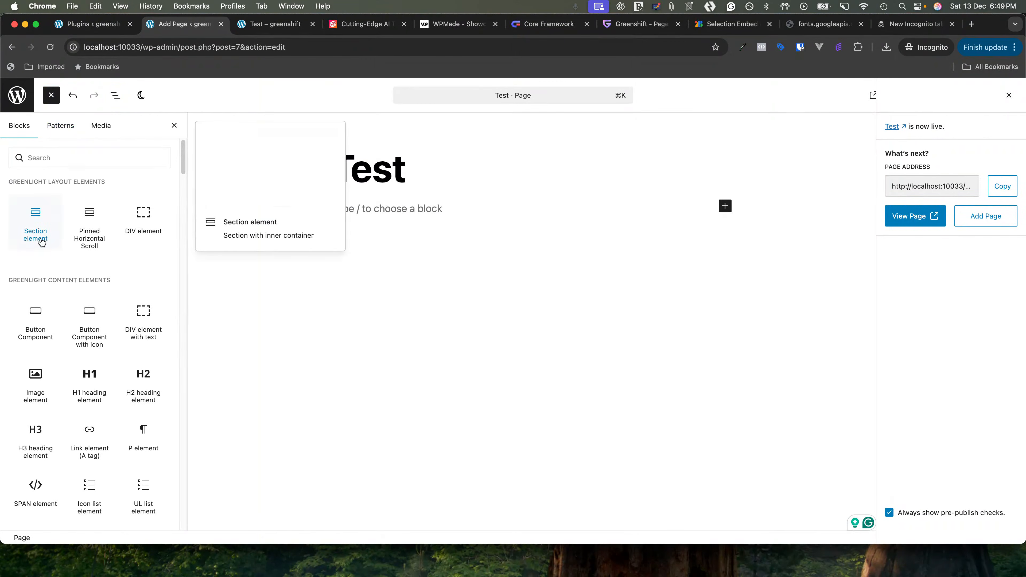
mouse_move(40, 241)
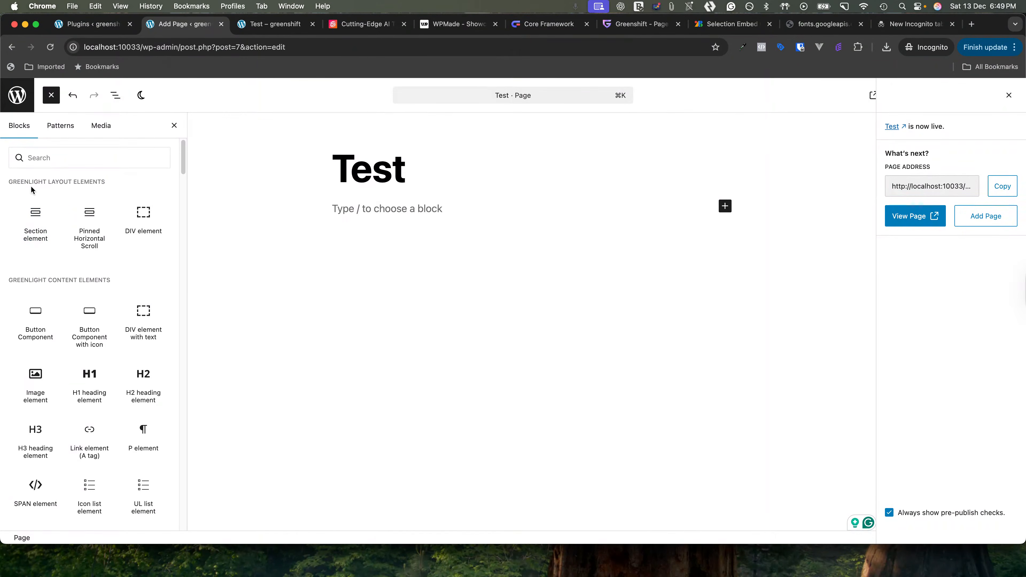
click(36, 233)
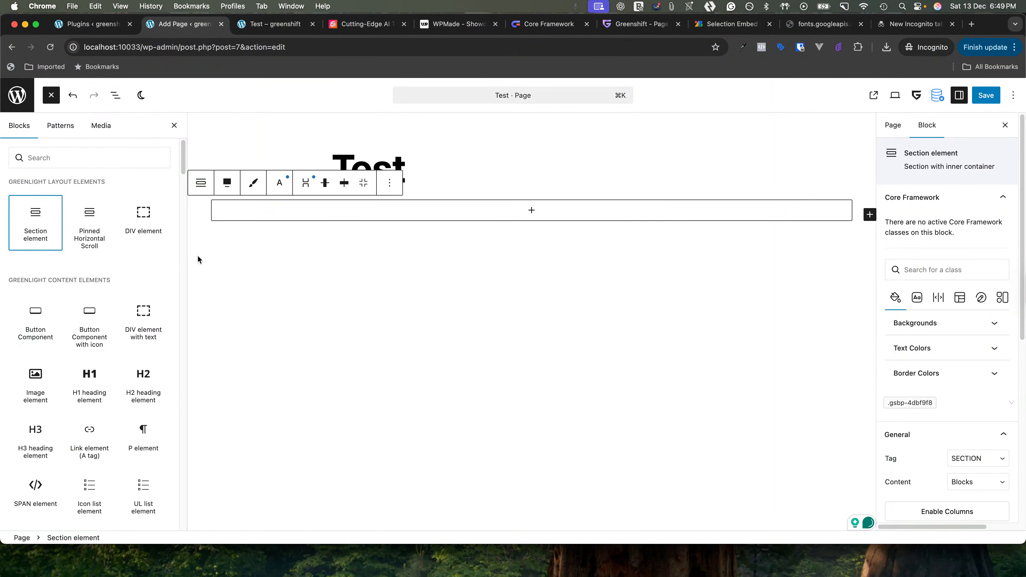
Show the block list view and add a DIV element inside the section's content area
click(532, 214)
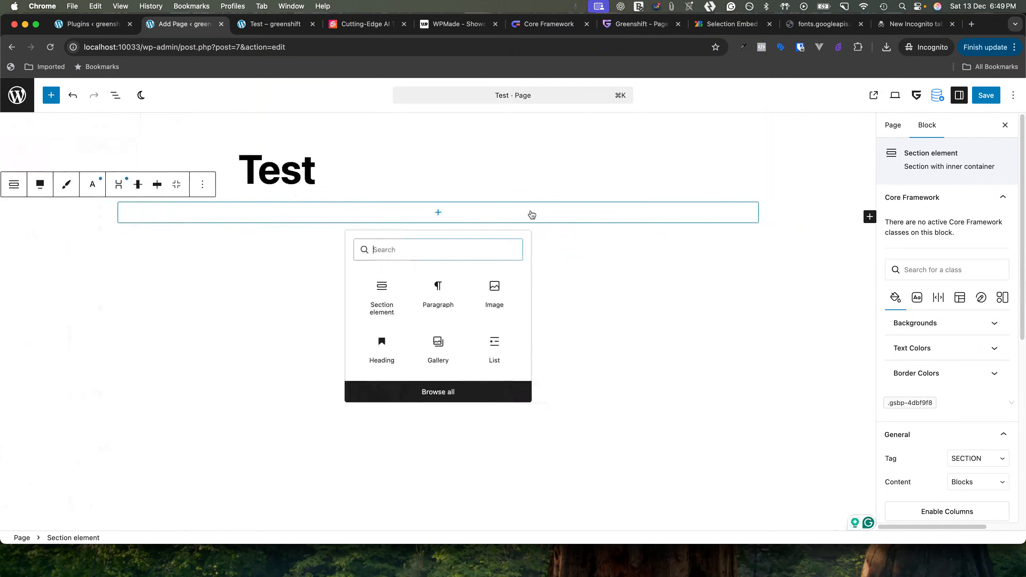
click(117, 95)
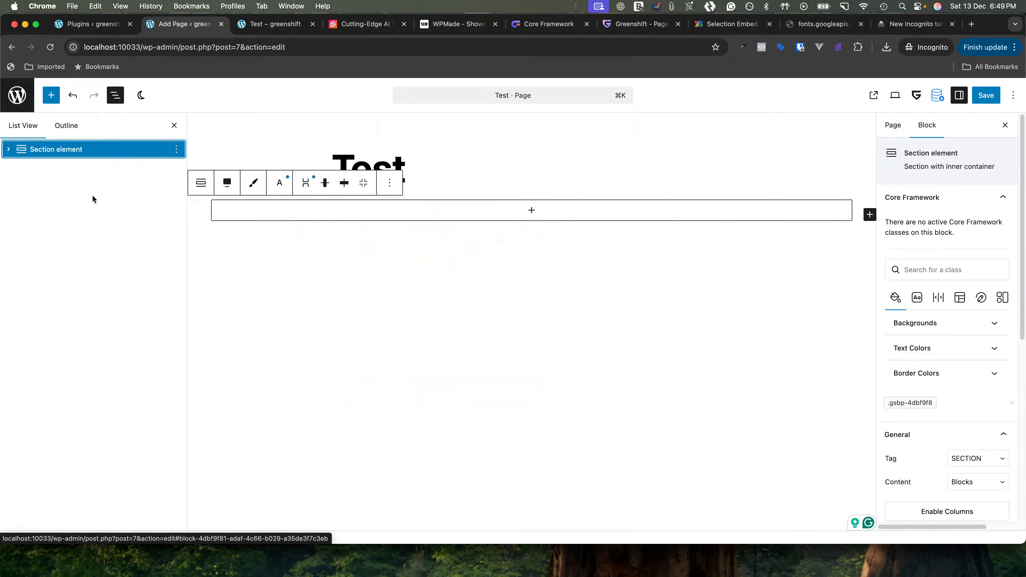
click(532, 211)
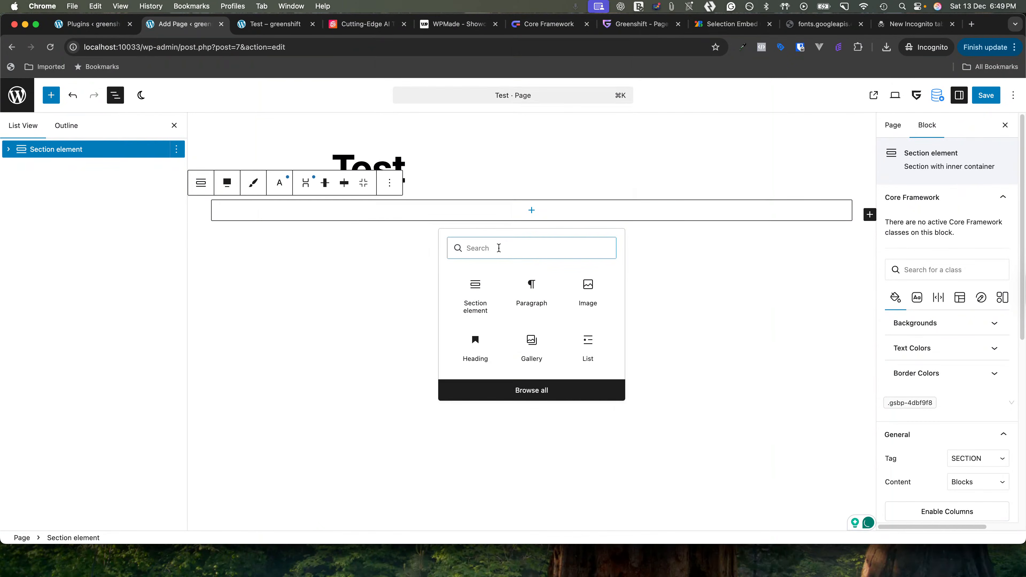
text(div)
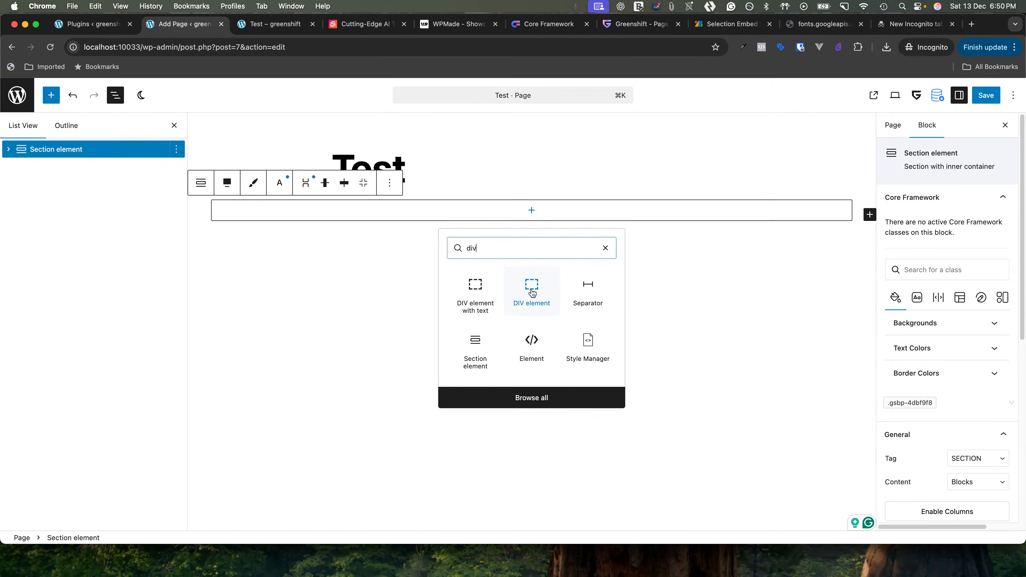
click(531, 291)
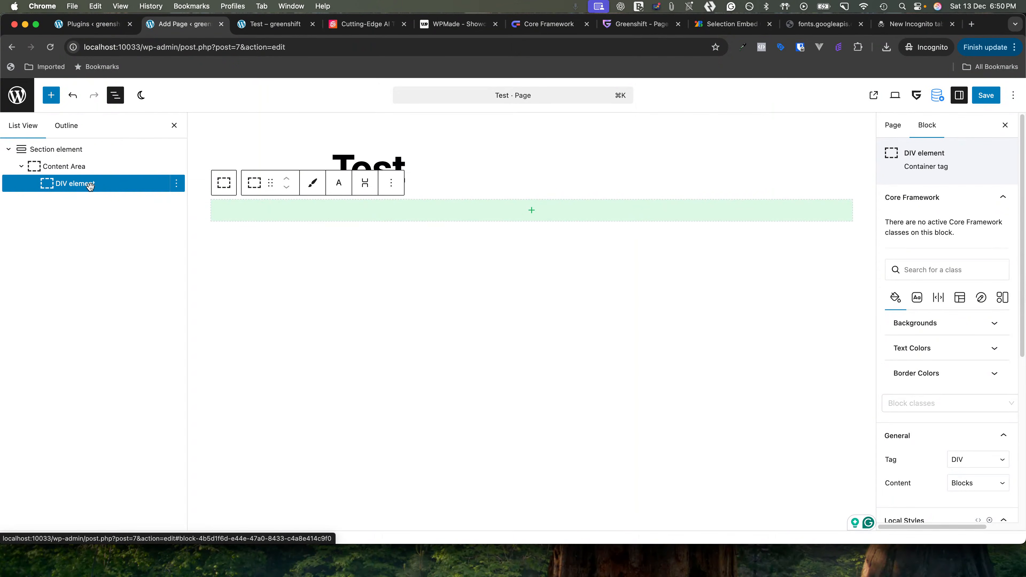
scroll(936, 370, down, 5)
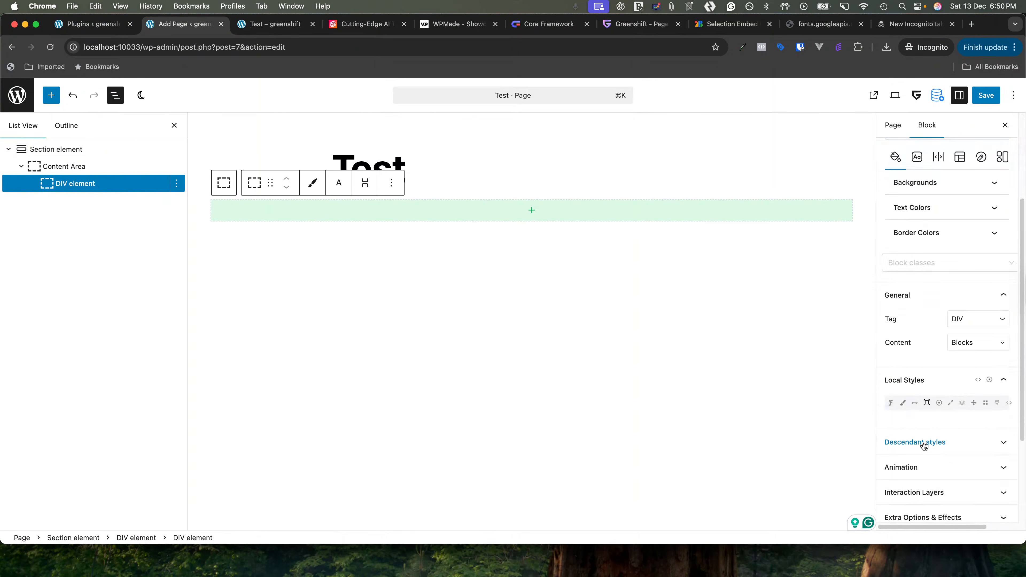
scroll(927, 436, up, 1)
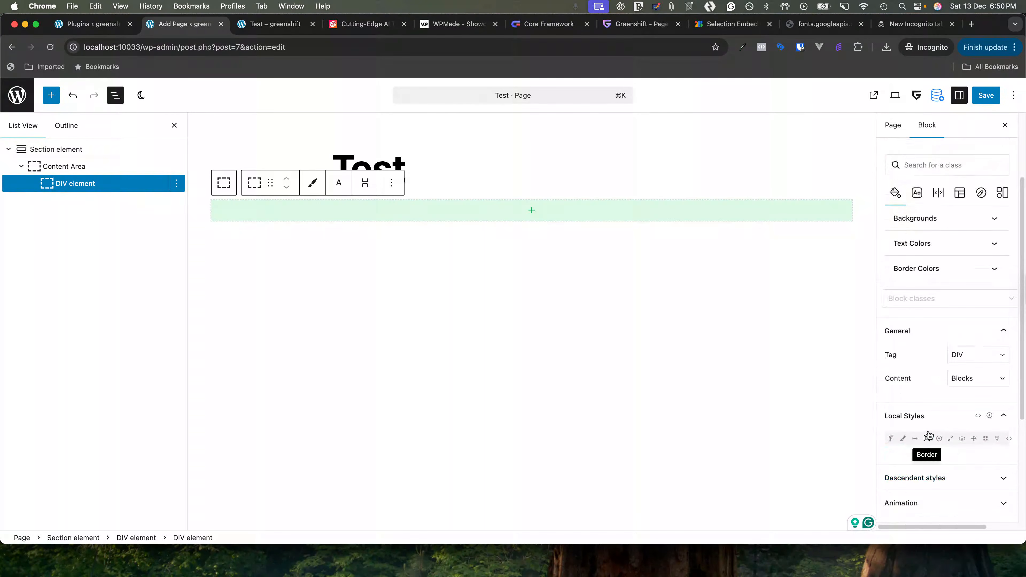
click(965, 359)
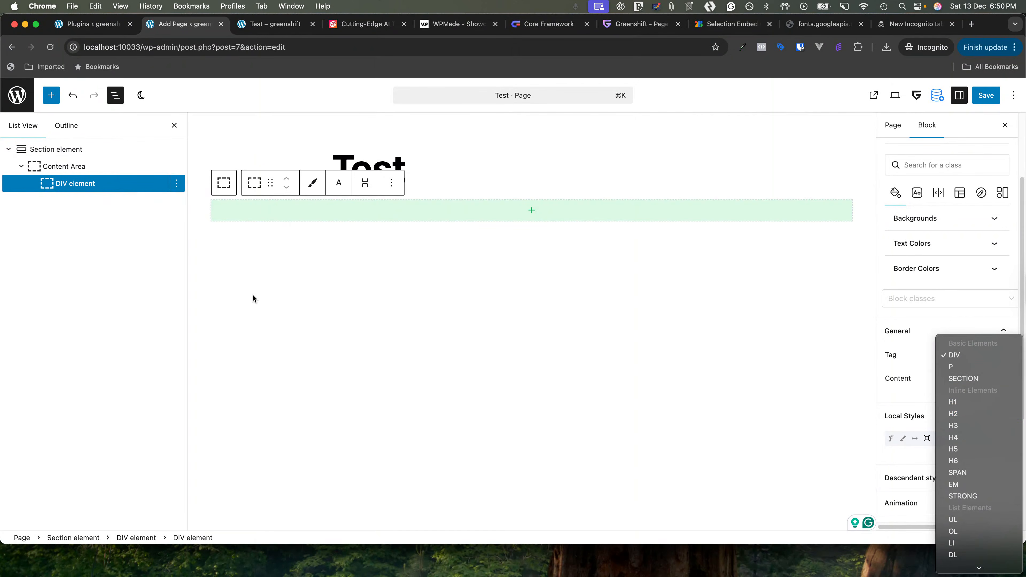
click(85, 193)
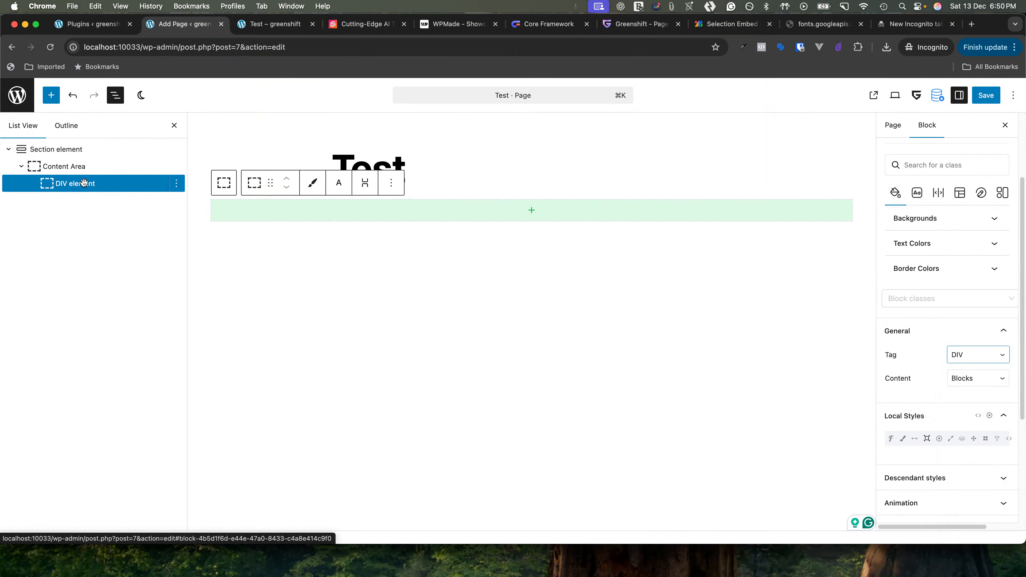
Check the sculture.ai header layout and add two child DIV elements inside the content area's DIV element
click(363, 24)
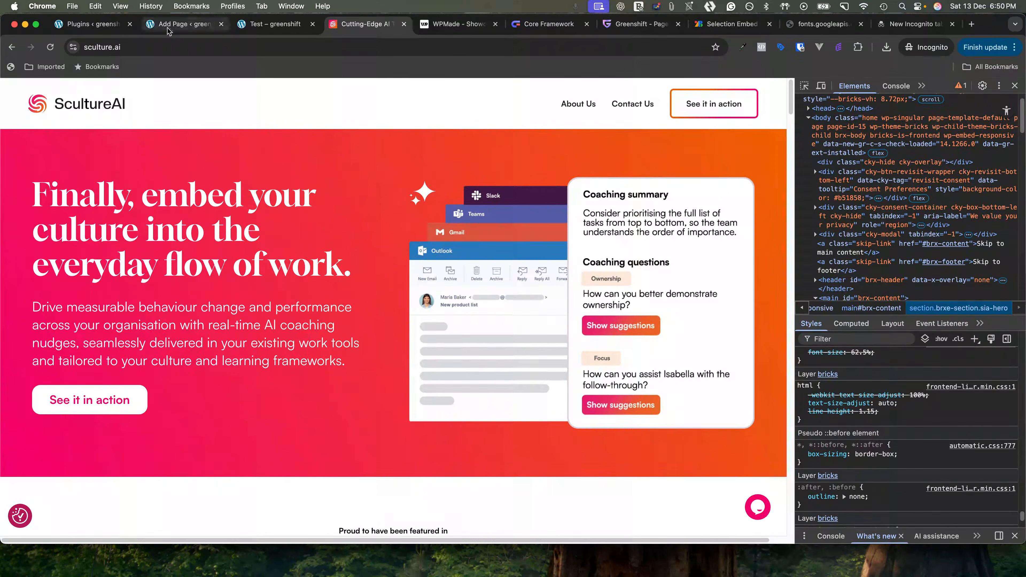
click(182, 24)
click(98, 184)
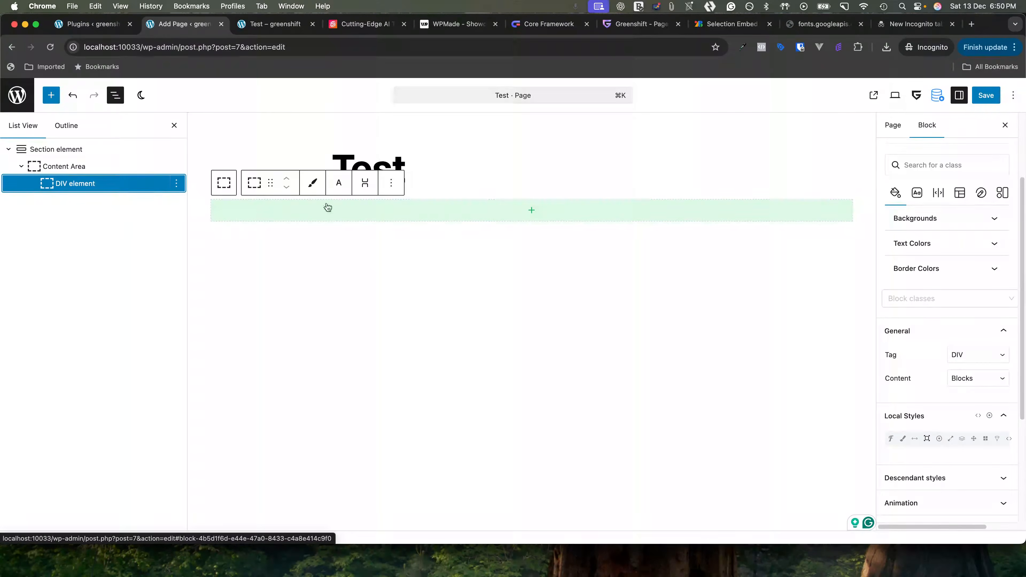
click(540, 213)
click(532, 289)
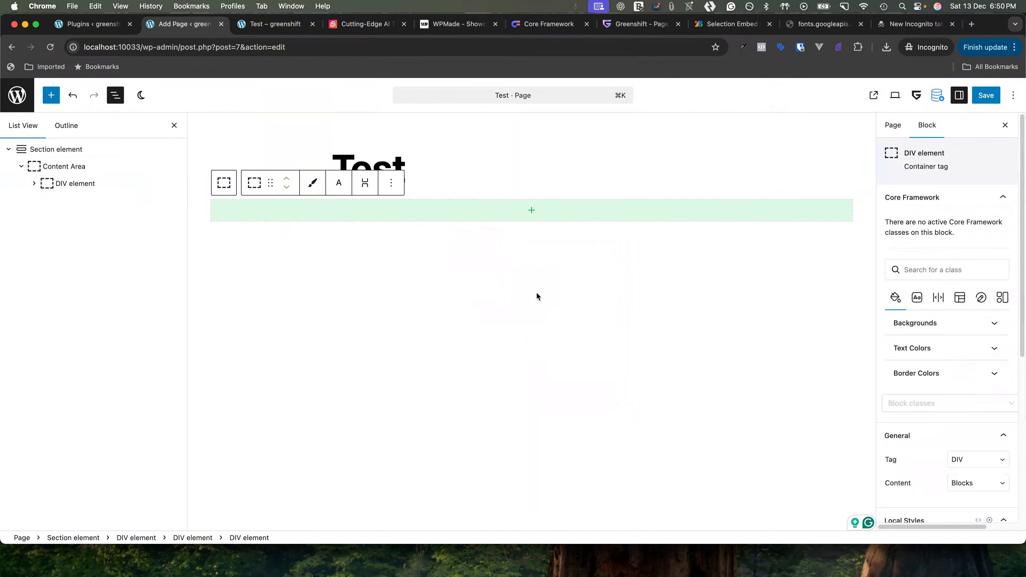
click(117, 184)
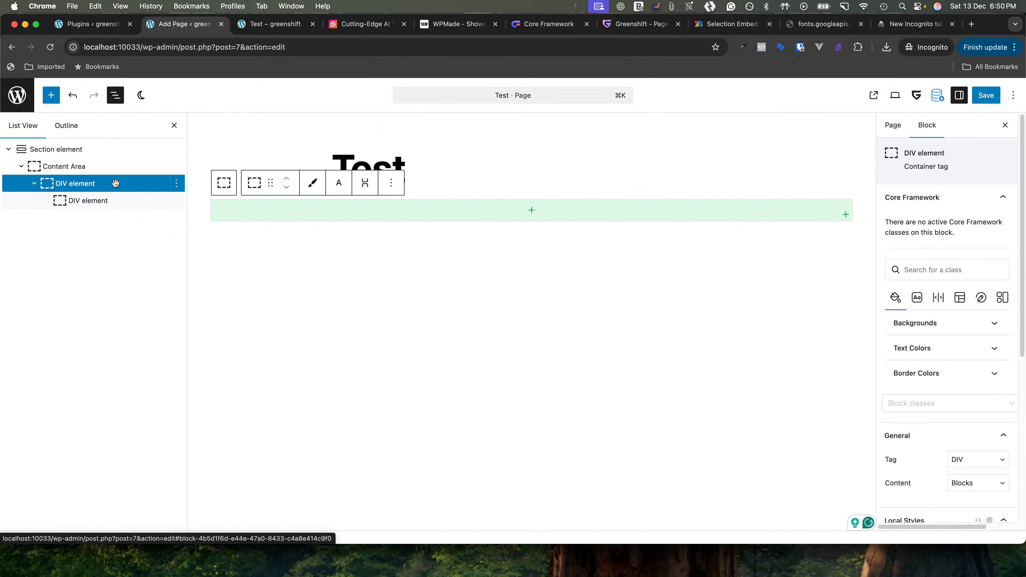
click(128, 186)
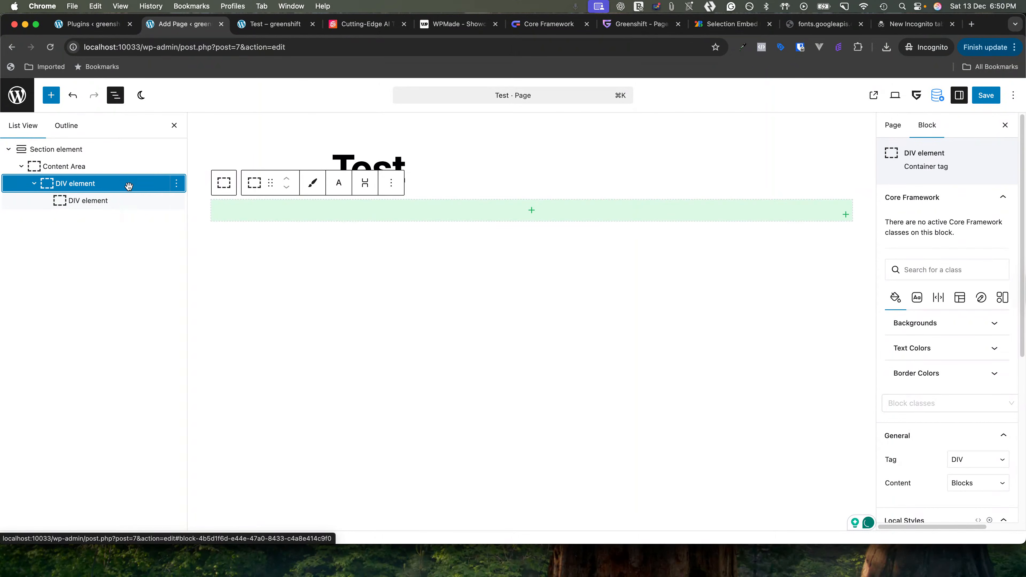
click(521, 214)
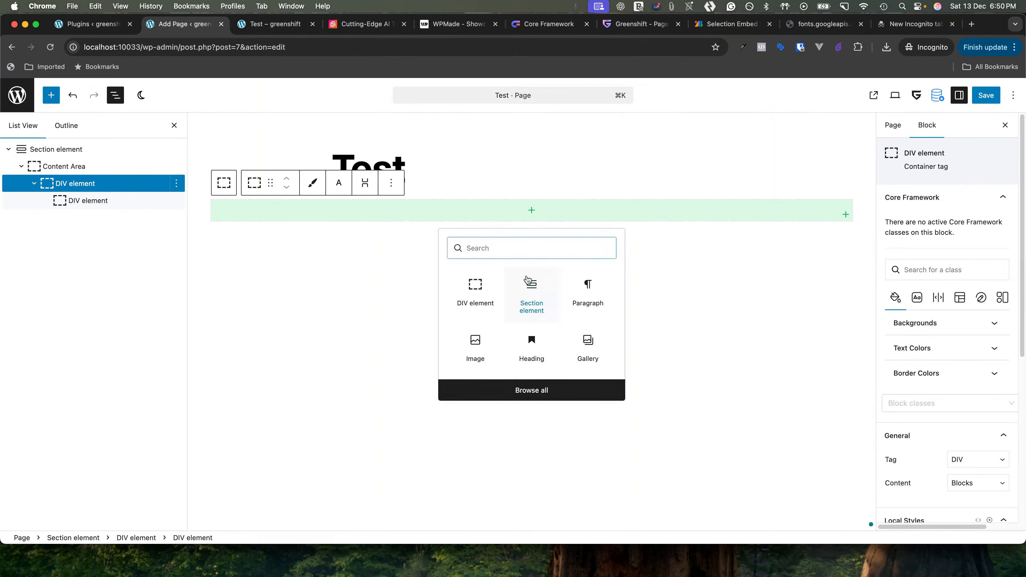
click(483, 293)
Rename the first child DIV element as "Left"
drag(94, 218, 74, 198)
right_click(86, 200)
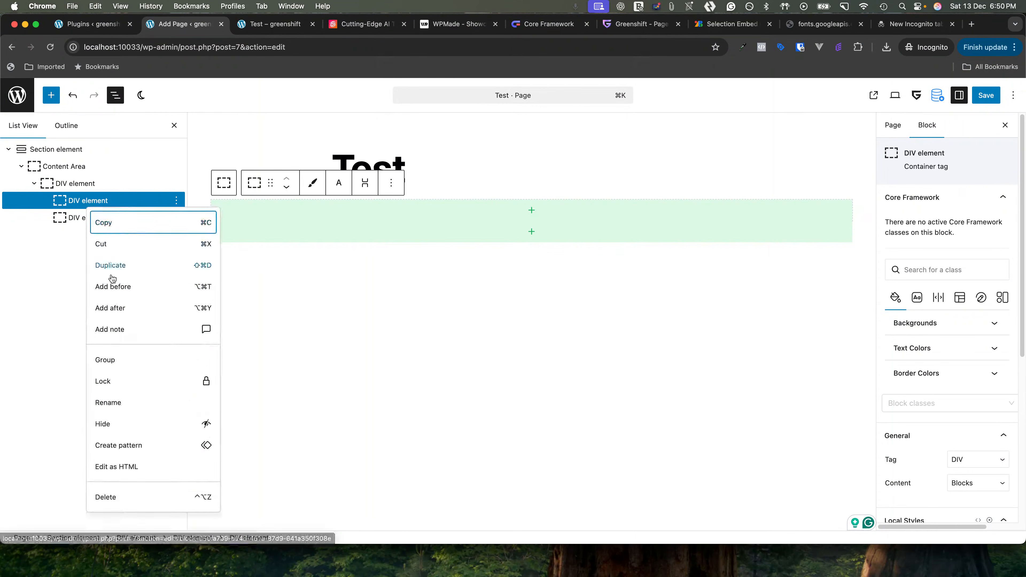
click(108, 403)
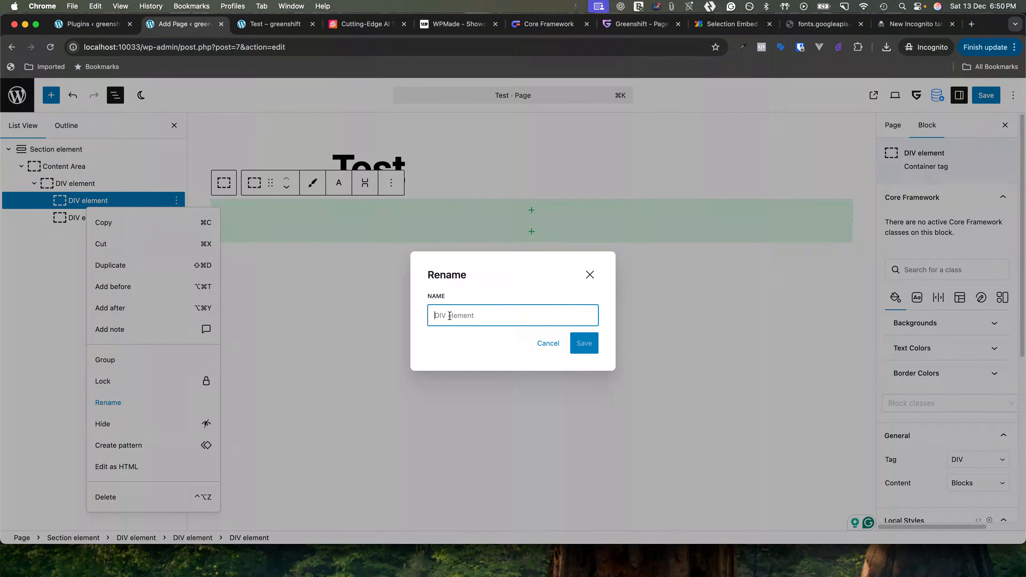
text(Left)
click(584, 343)
Rename the second child DIV element as "Right"
click(77, 219)
right_click(79, 218)
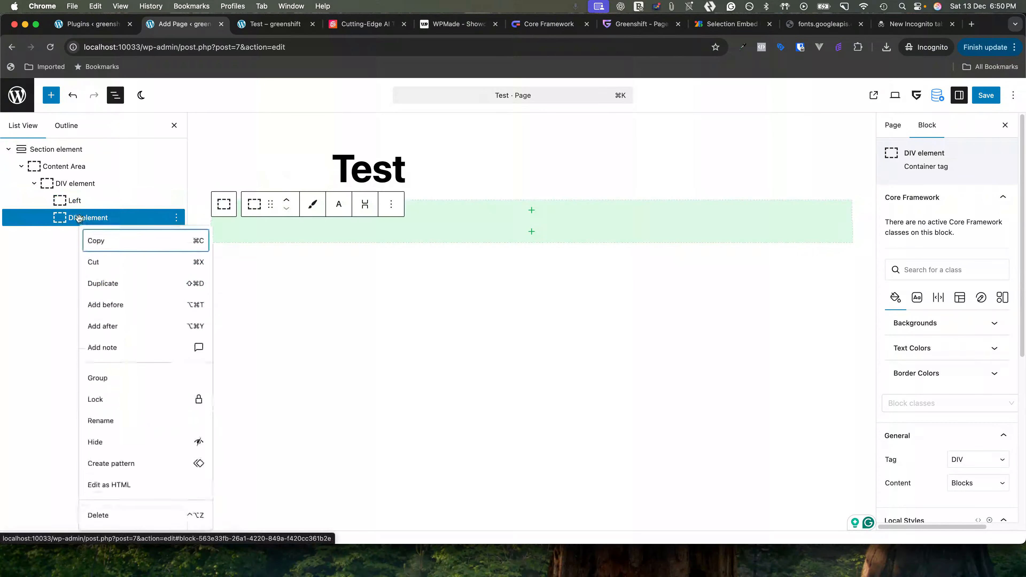
click(102, 420)
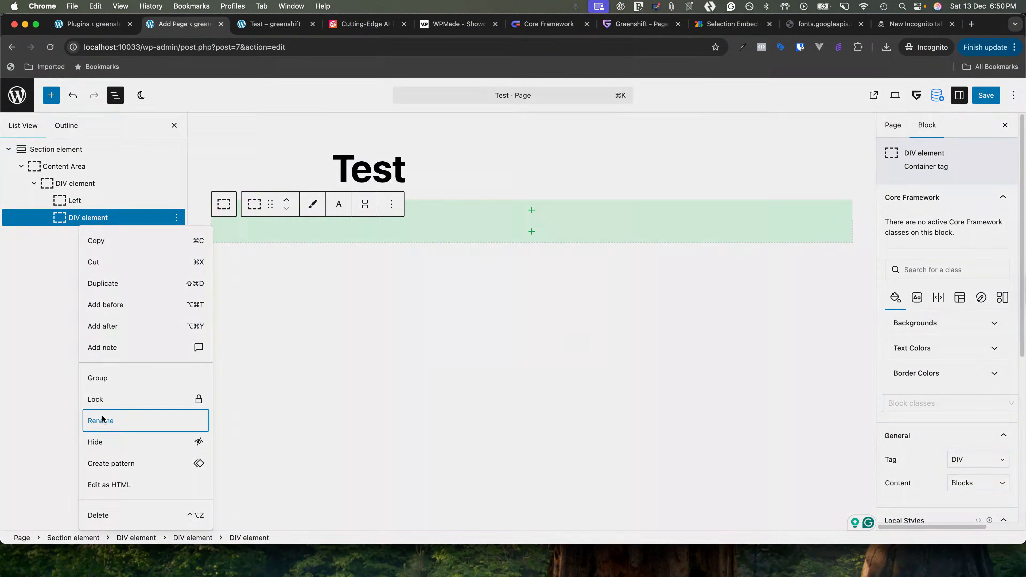
text(Right)
key(Return)
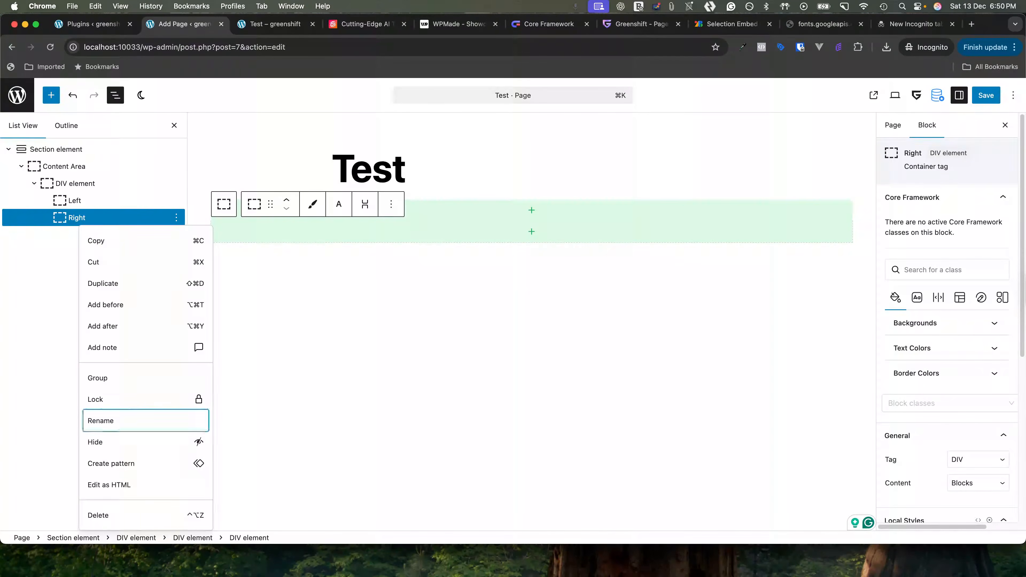
Rename the parent DIV element that holds Left and Right as "Container"
click(82, 182)
right_click(83, 183)
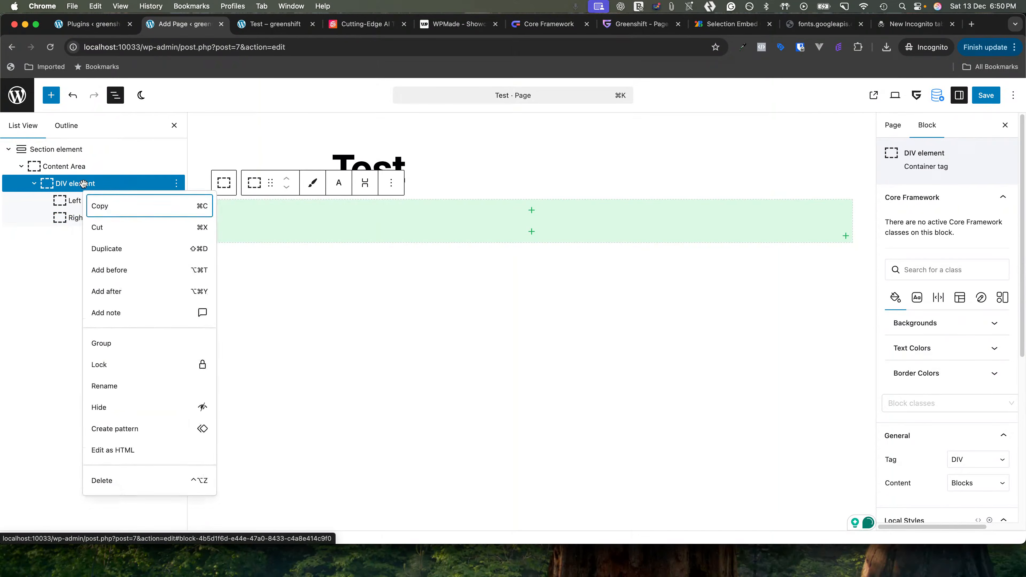
click(111, 385)
text(c)
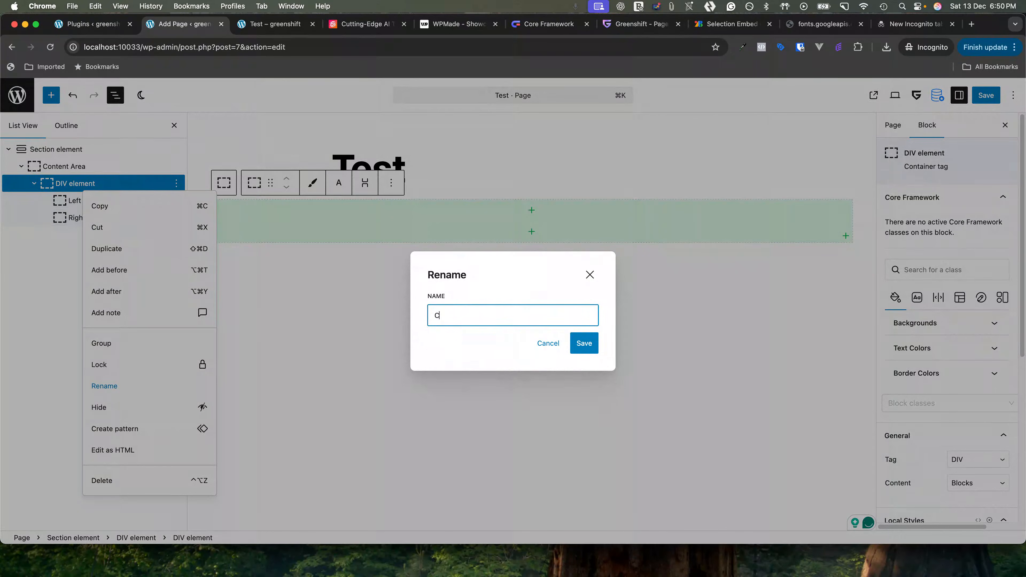
text(ontainer)
key(Return)
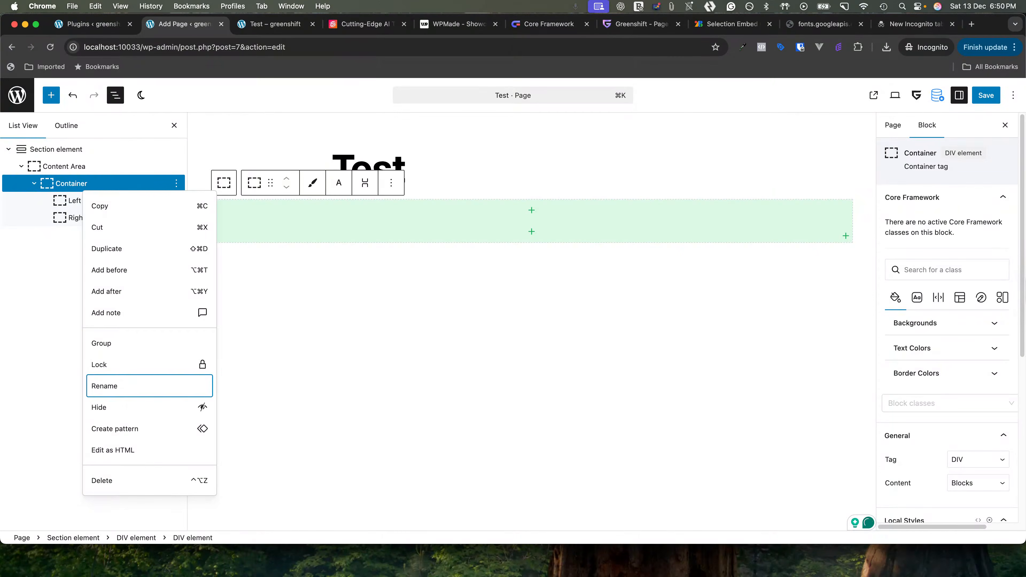
Rename the top-level Section element as "Header" and close its options
click(67, 145)
click(68, 147)
right_click(60, 150)
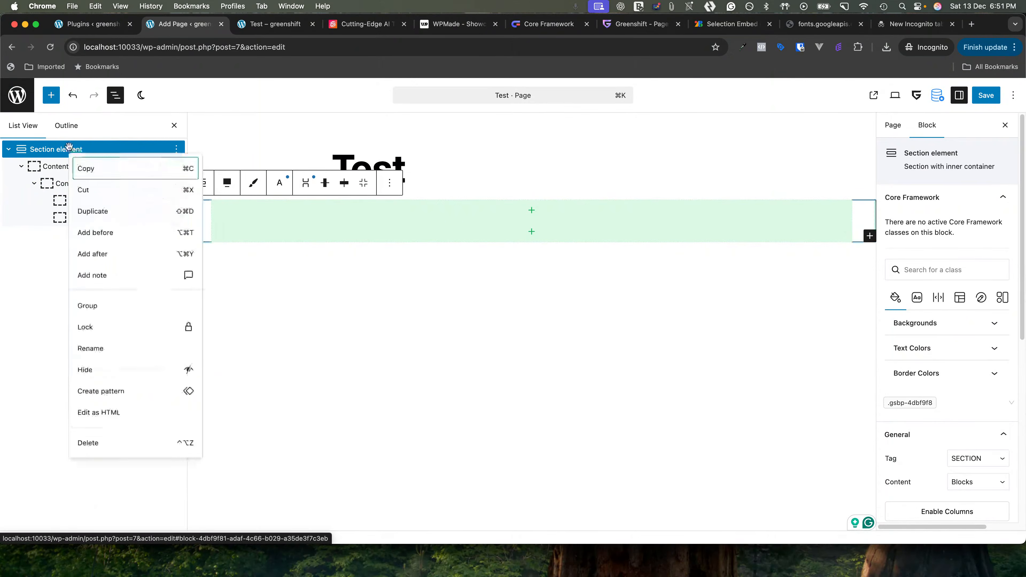
key(Escape)
right_click(58, 150)
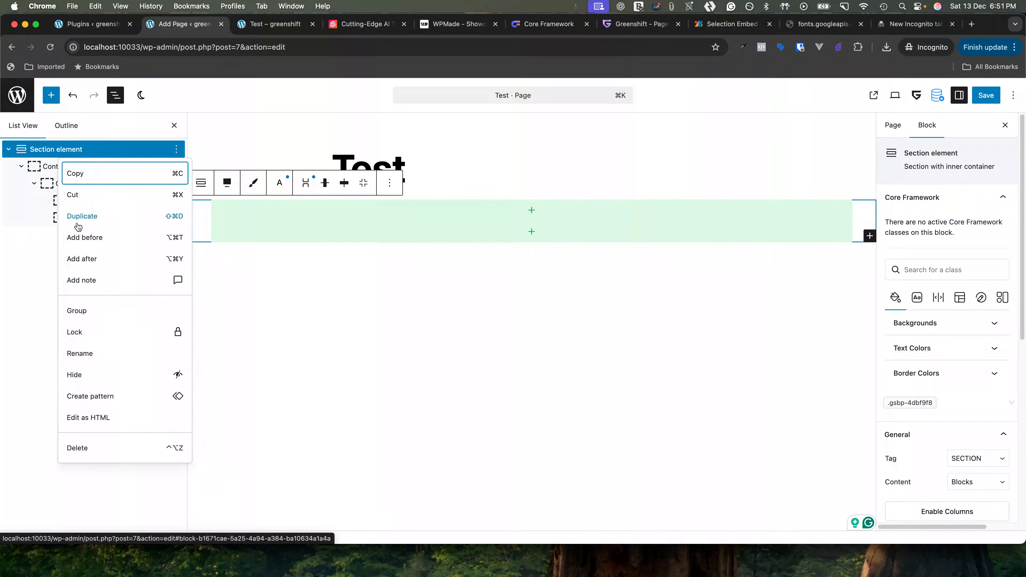
click(80, 354)
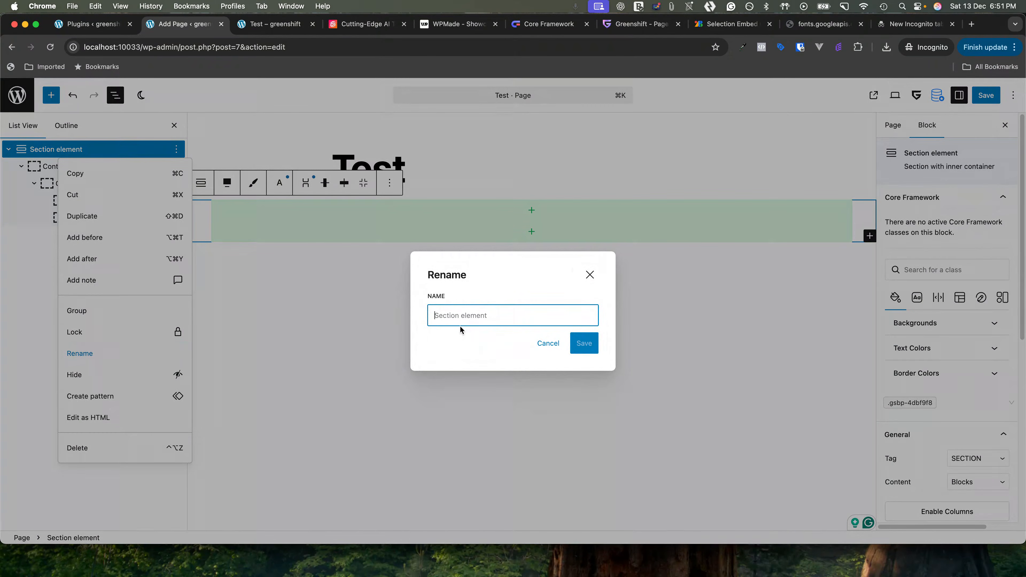
text(Header)
key(Return)
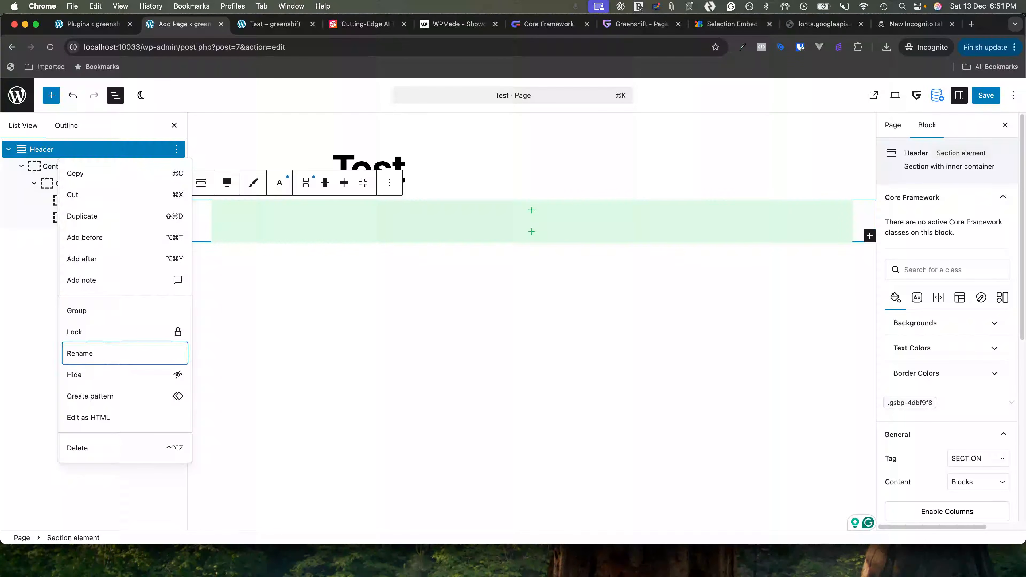
click(60, 150)
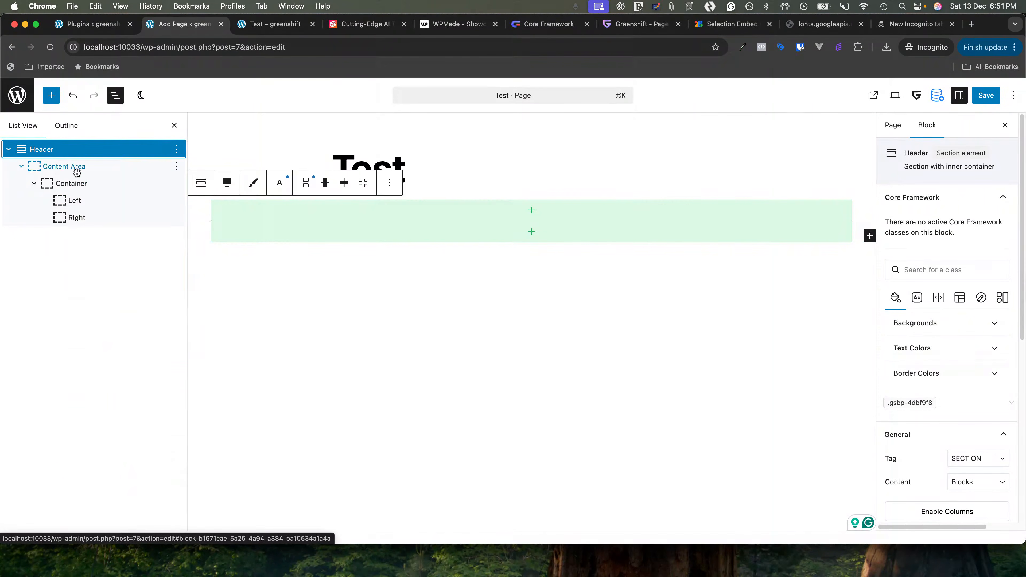
Check the hero layout on sculture.ai and insert a DIV element inside the Left container
click(76, 202)
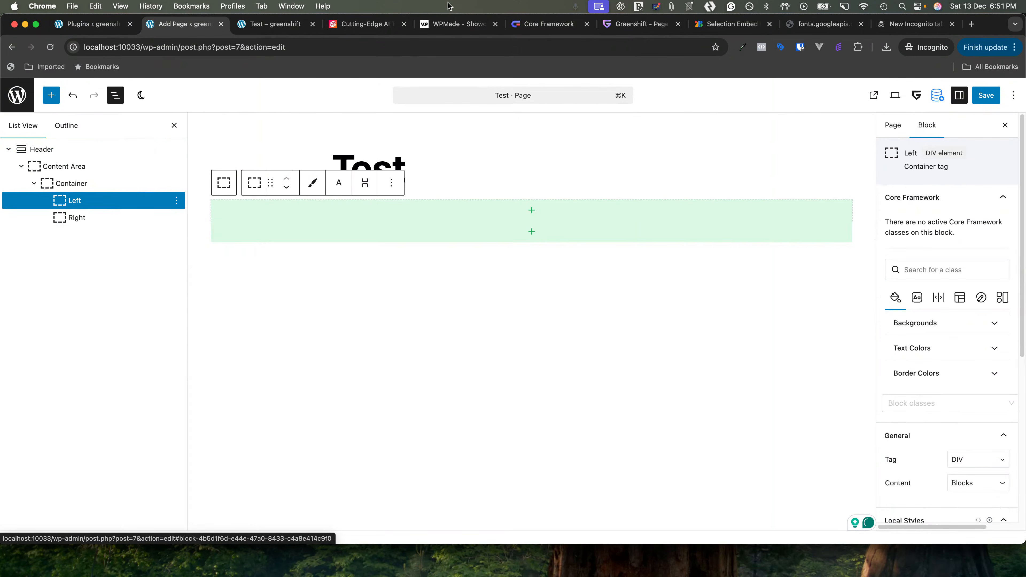
click(374, 25)
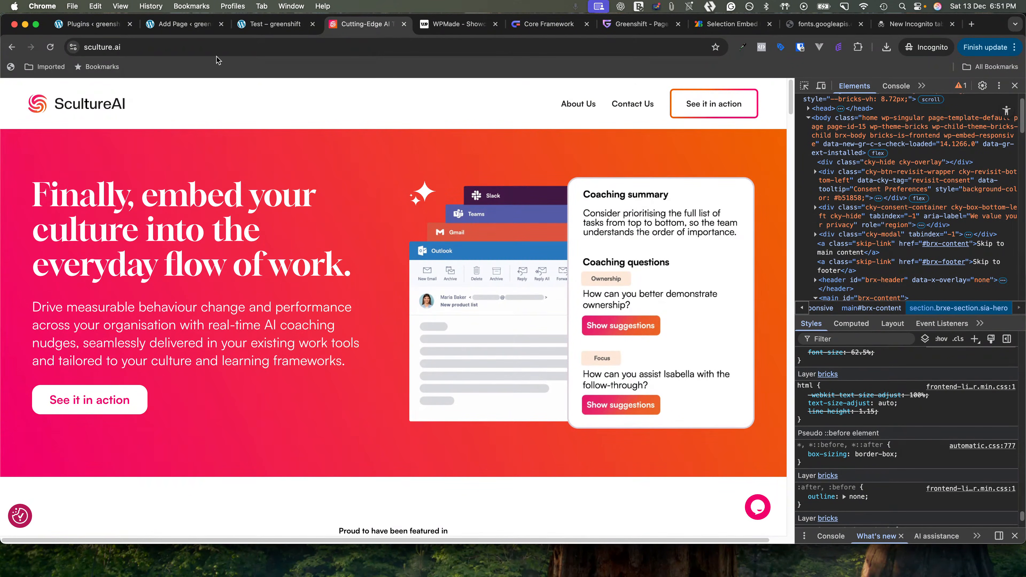
click(184, 29)
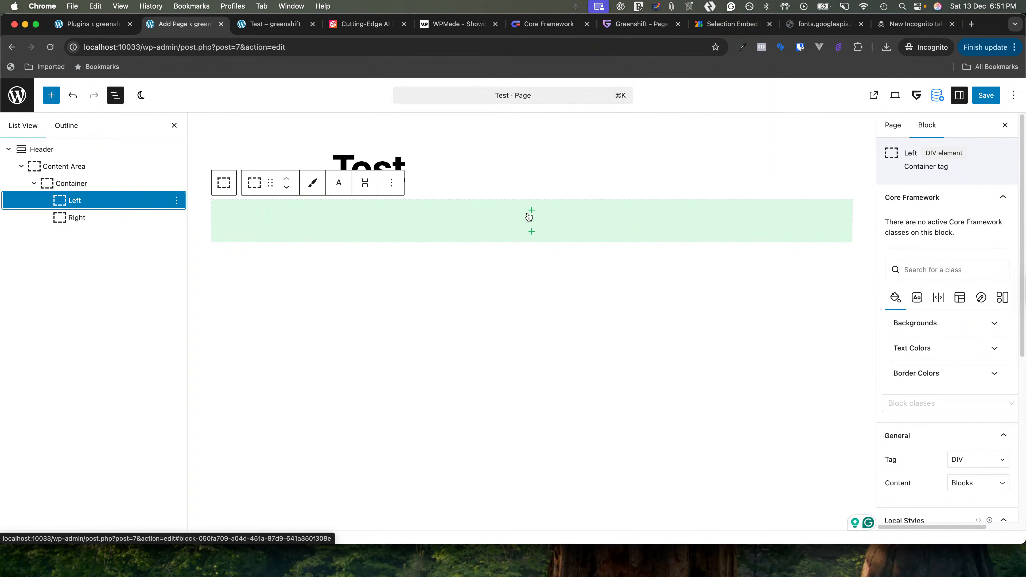
click(532, 212)
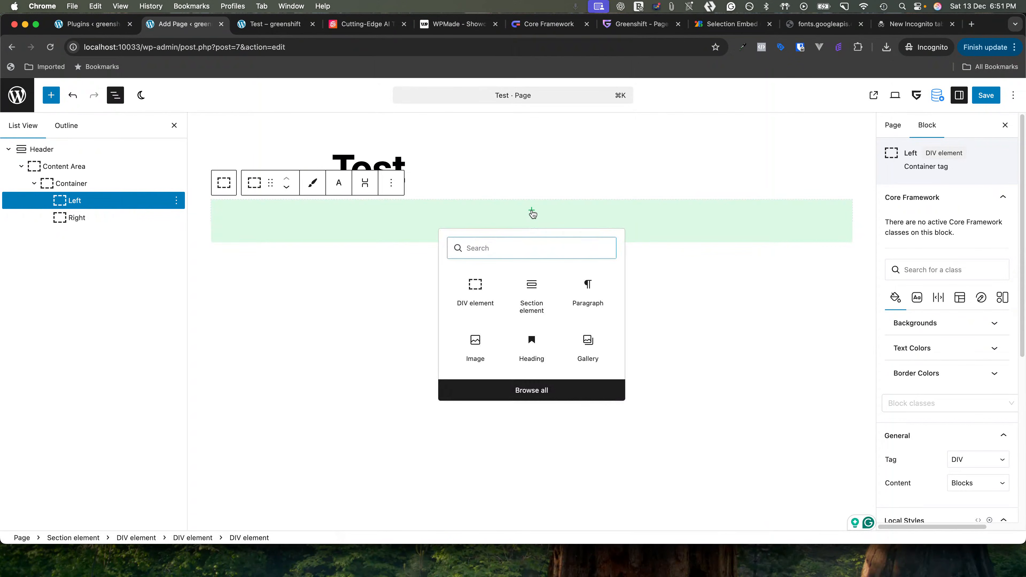
click(482, 290)
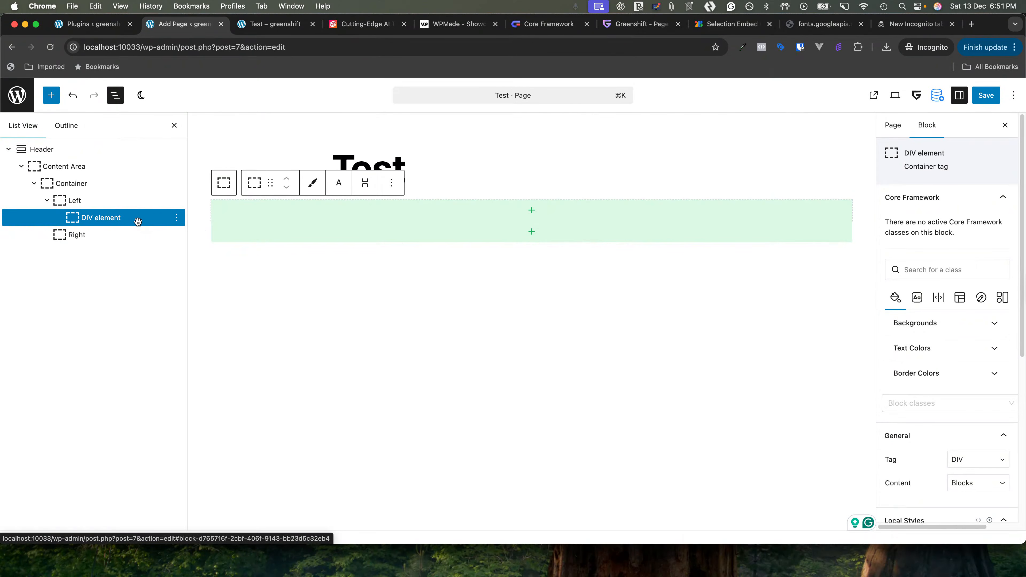
Change the tag of the DIV element inside Left to H1 and its content type to Text
click(112, 220)
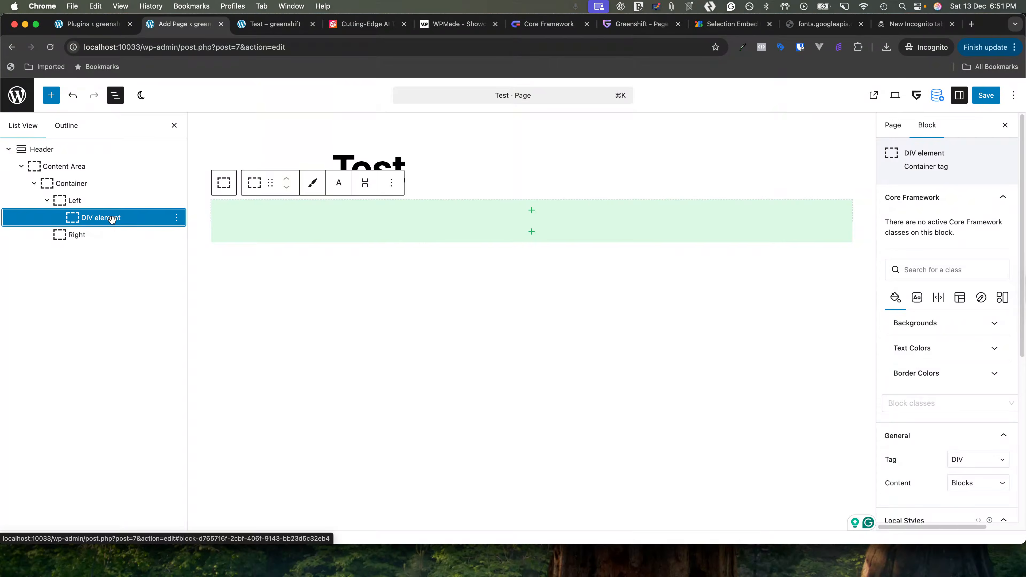
scroll(937, 437, down, 2)
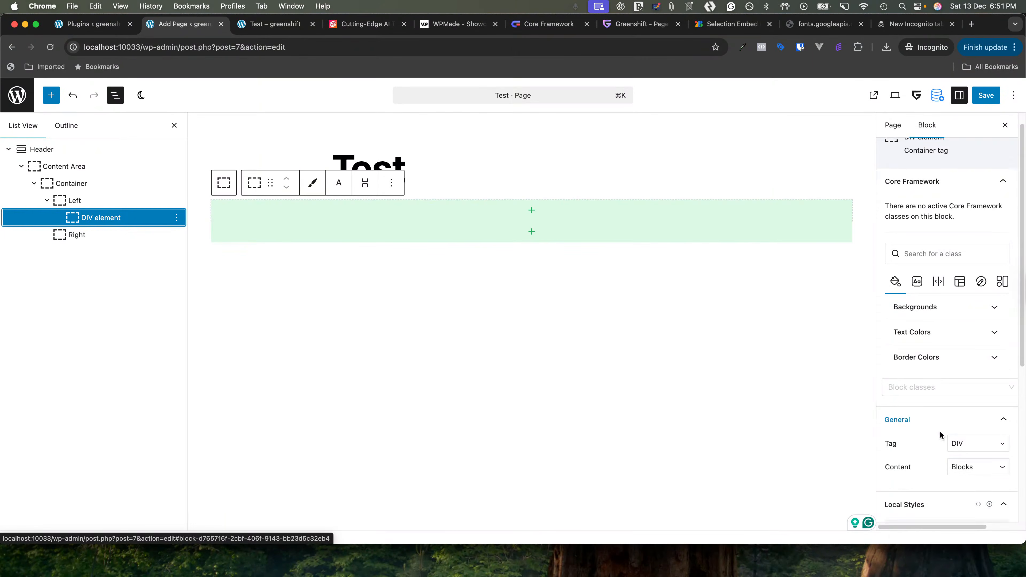
click(989, 412)
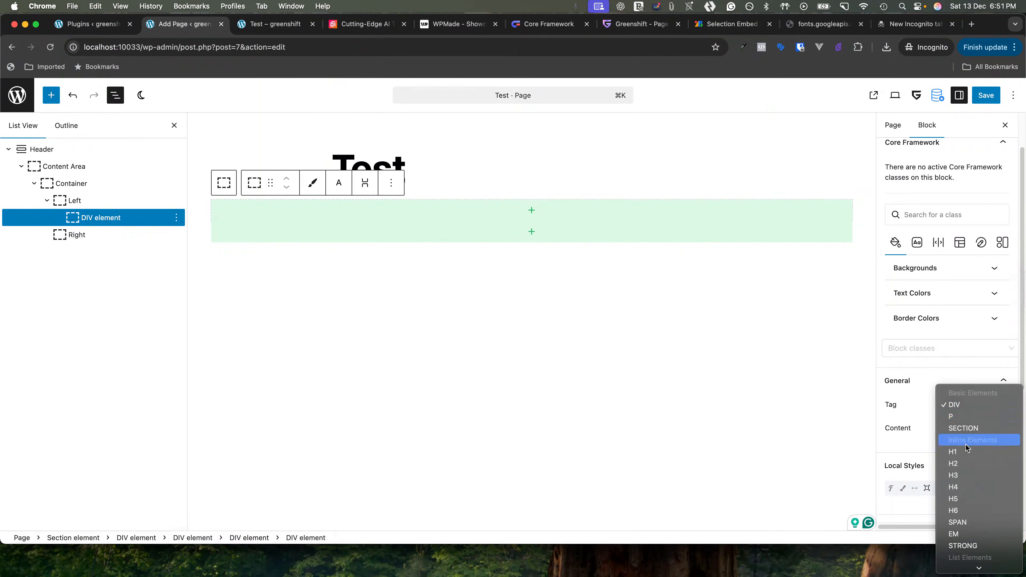
key(Escape)
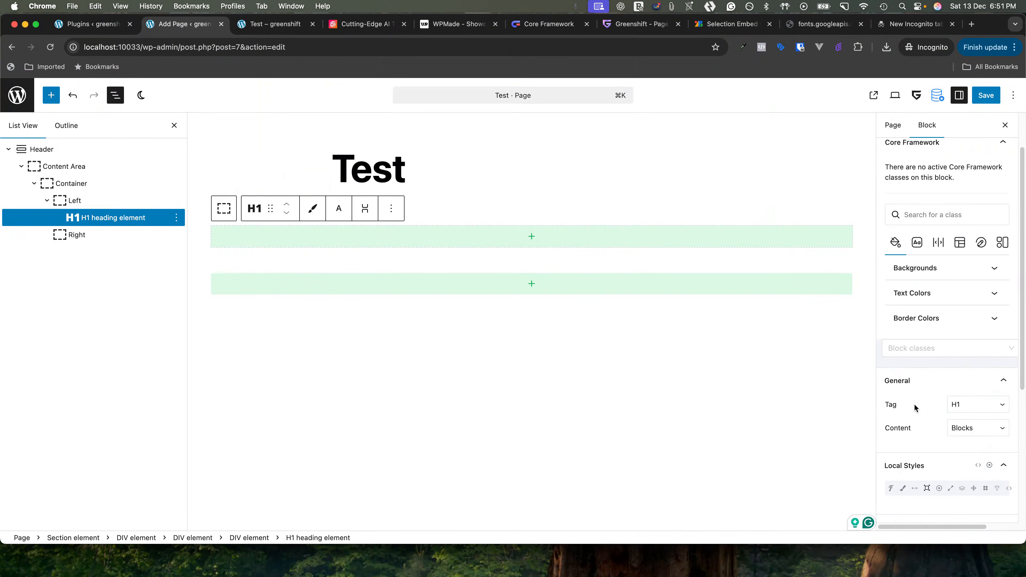
scroll(937, 416, down, 3)
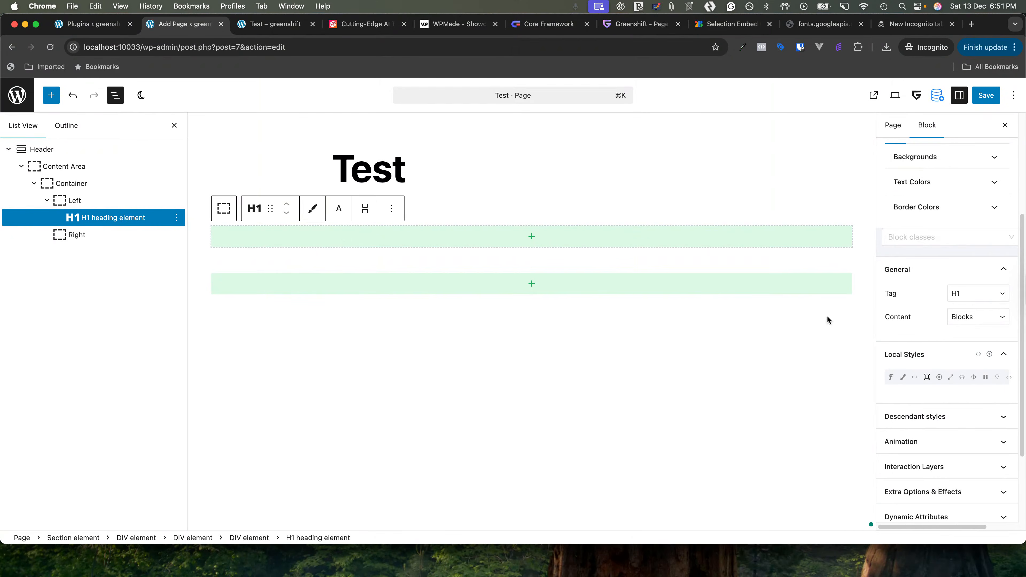
click(961, 317)
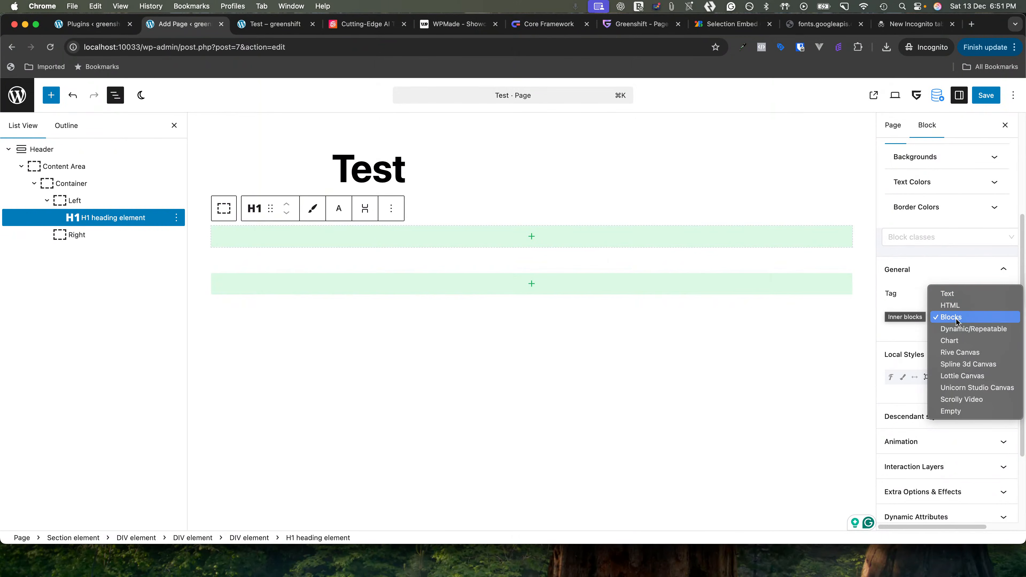
click(951, 296)
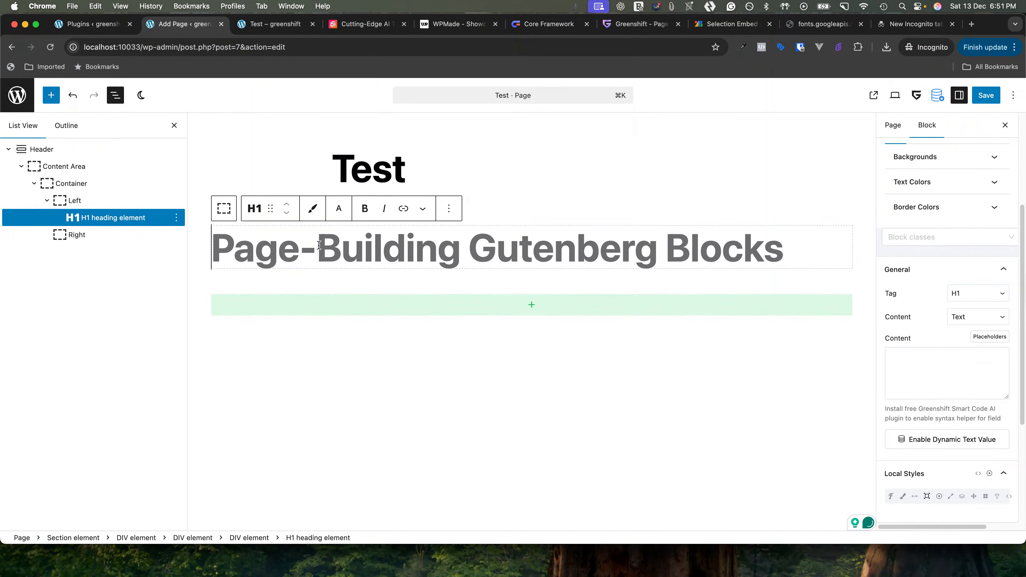
Fill the H1 element with the sculture.ai heading "Finally, embed your culture into the everyday flow of work."
click(919, 359)
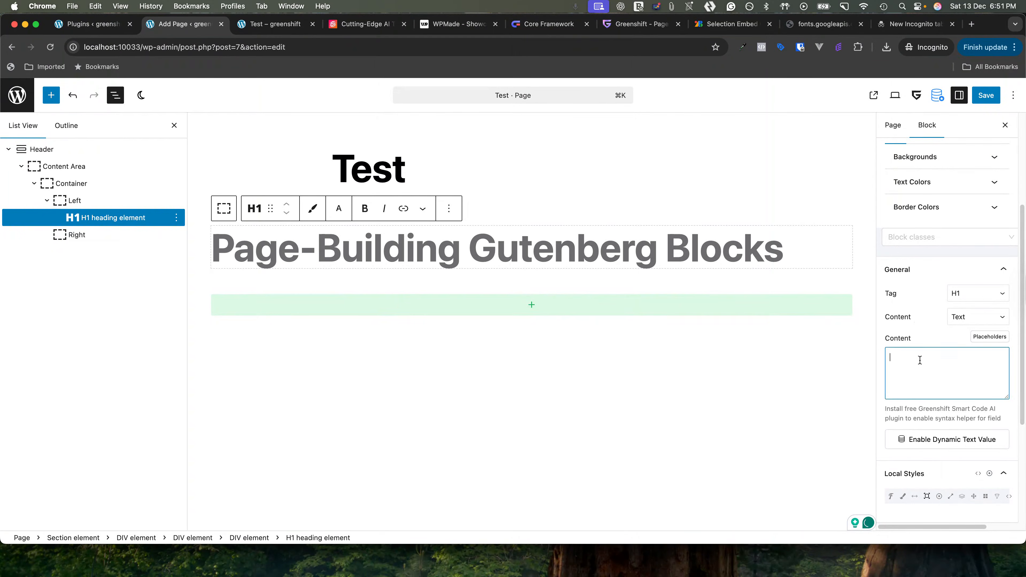
click(345, 28)
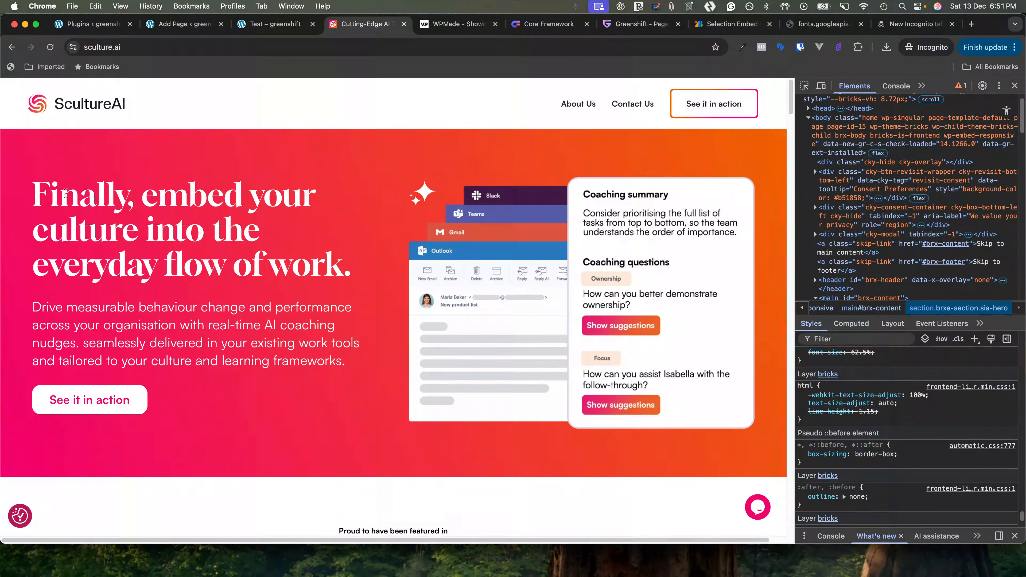
drag(34, 194, 364, 267)
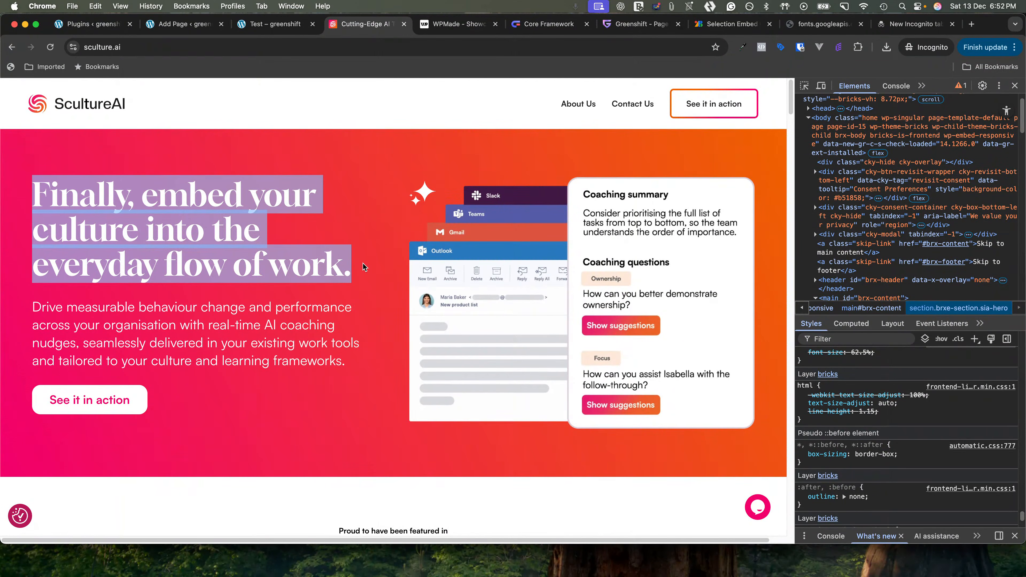
key(super+c)
click(184, 25)
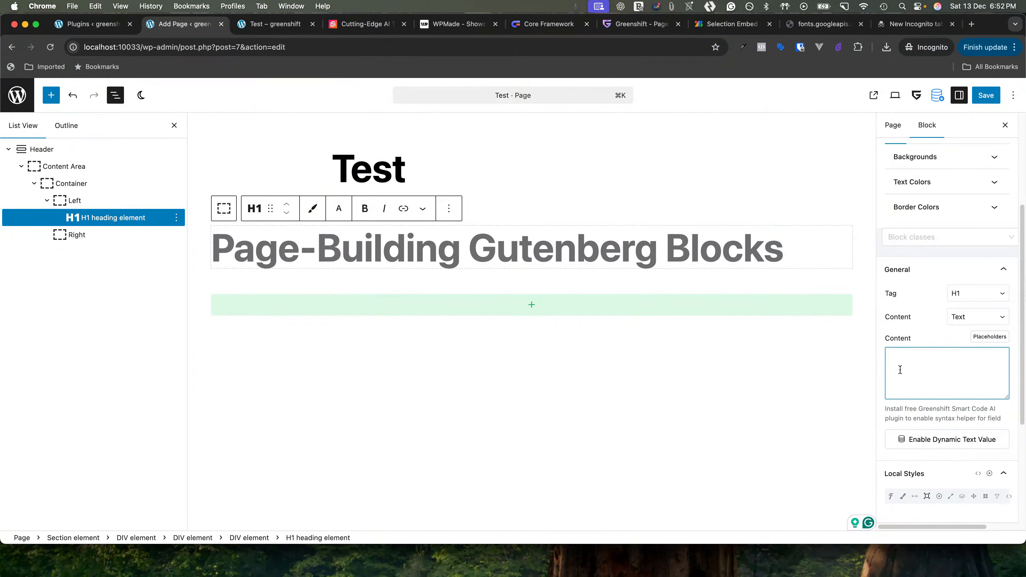
key(super+v)
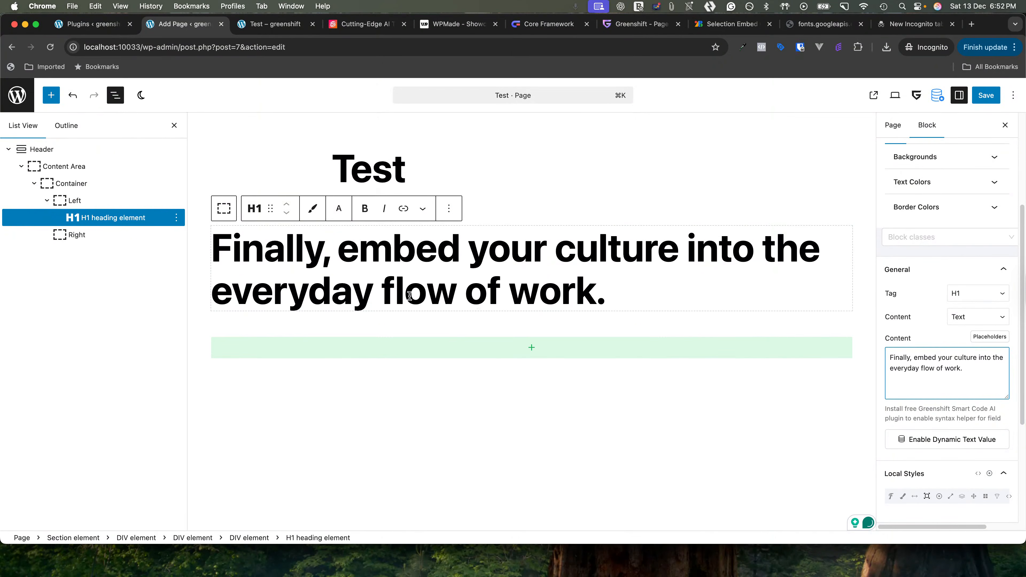
Copy the hero paragraph starting "Drive measurable behaviour change and performance" from sculture.ai and return to the page editor
click(267, 30)
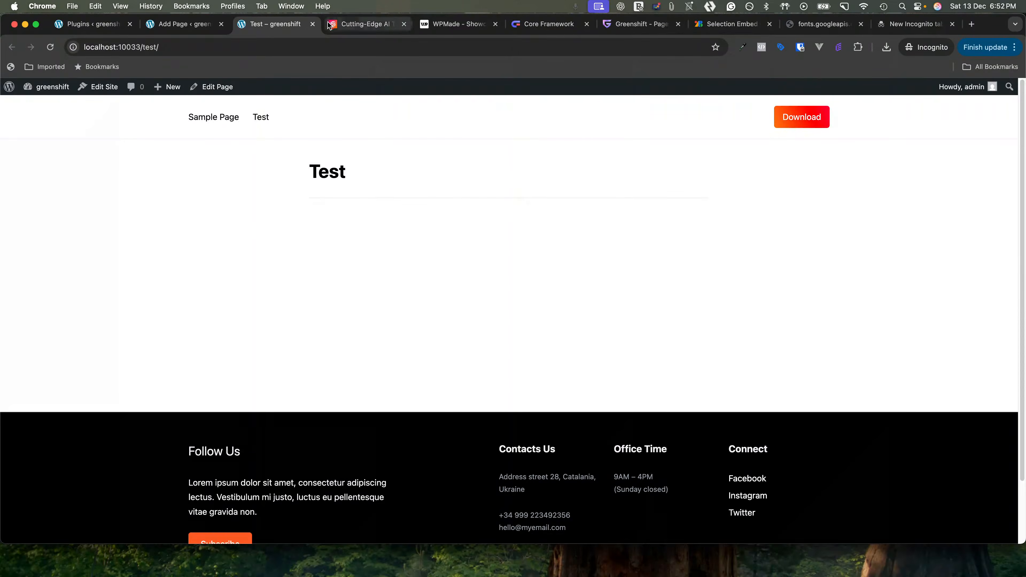
click(349, 25)
click(75, 326)
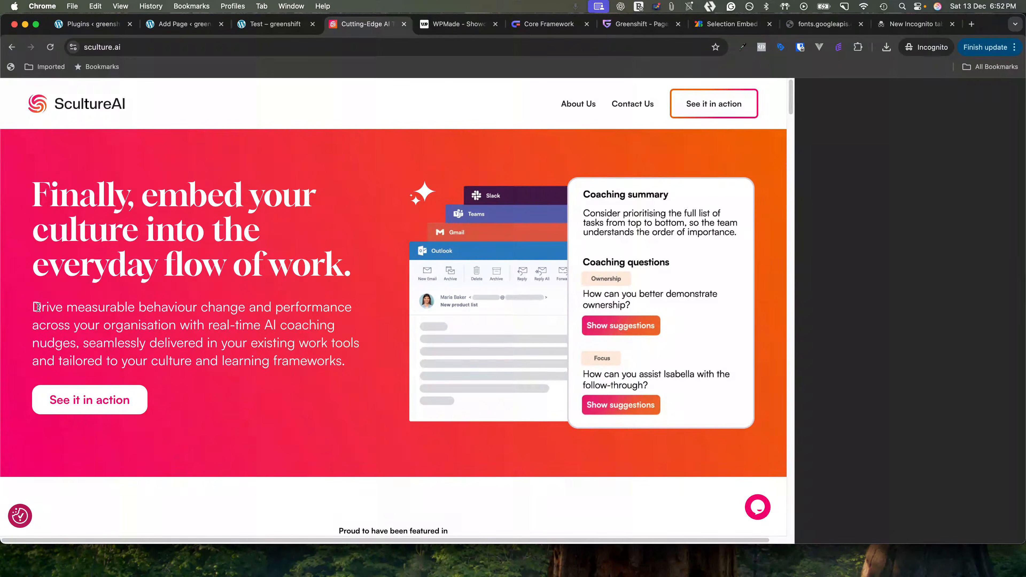
key(super+alt+i)
drag(32, 307, 371, 363)
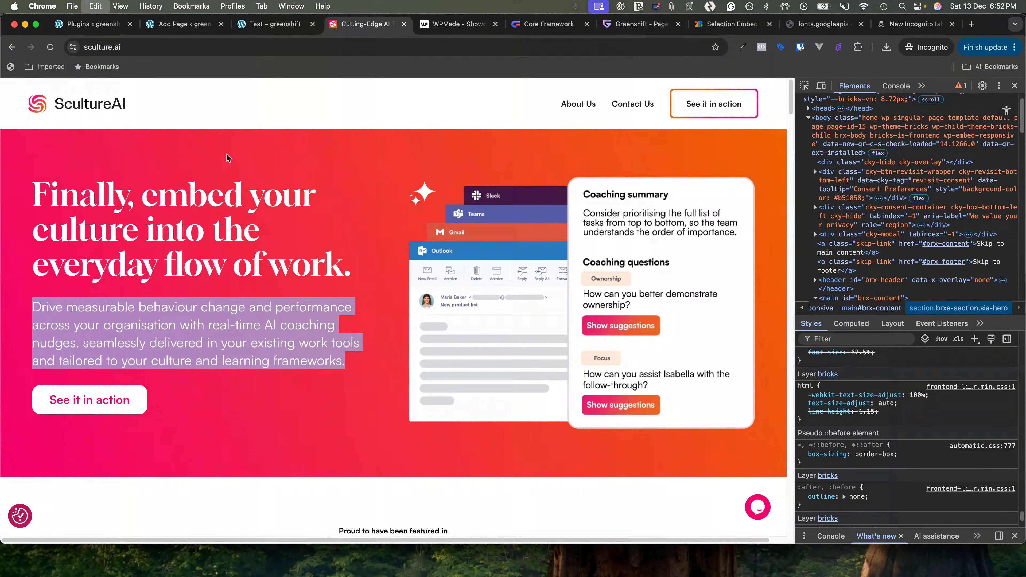
click(183, 30)
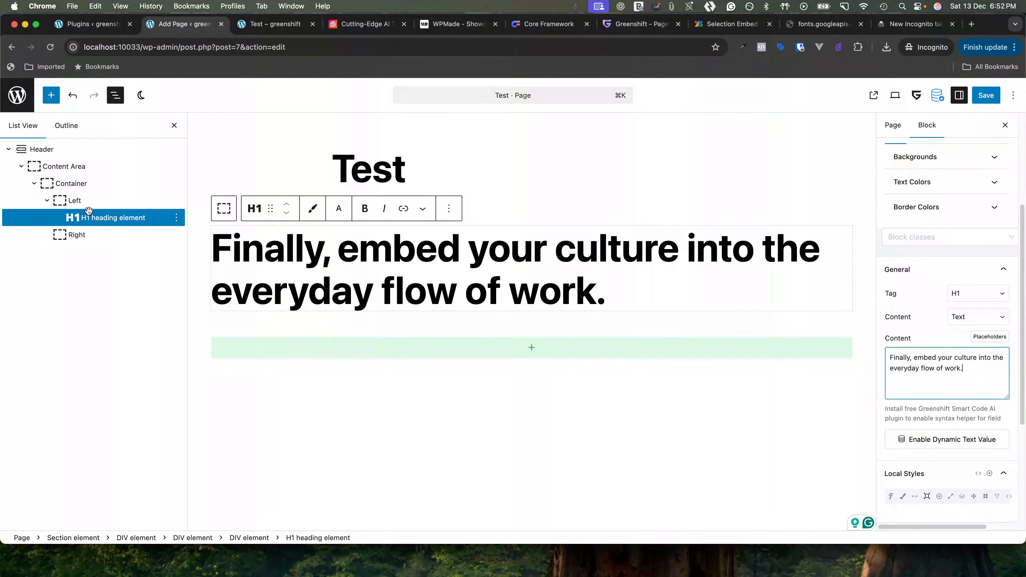
Add a DIV element inside the Left container below the H1 heading
click(77, 201)
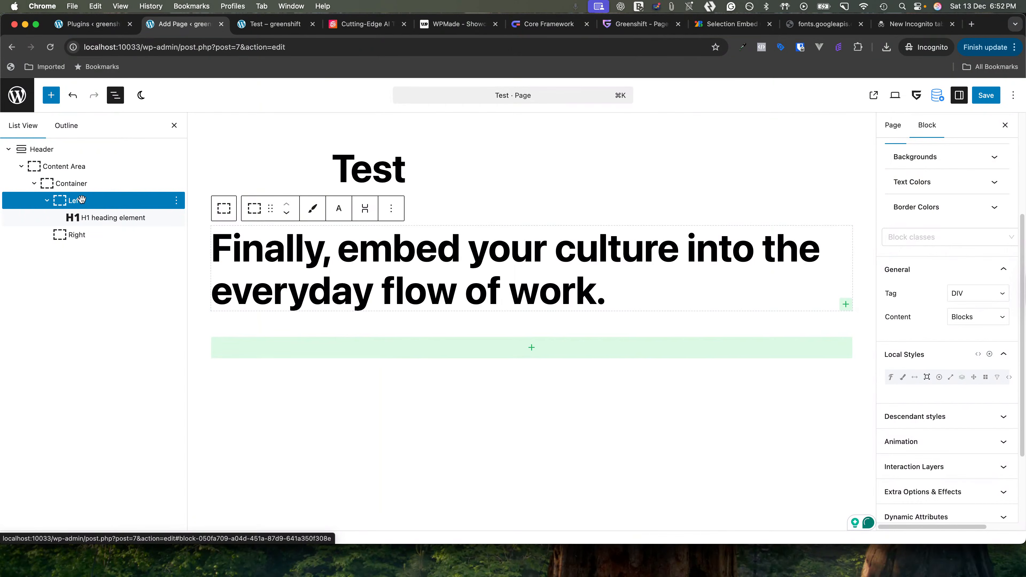
click(844, 310)
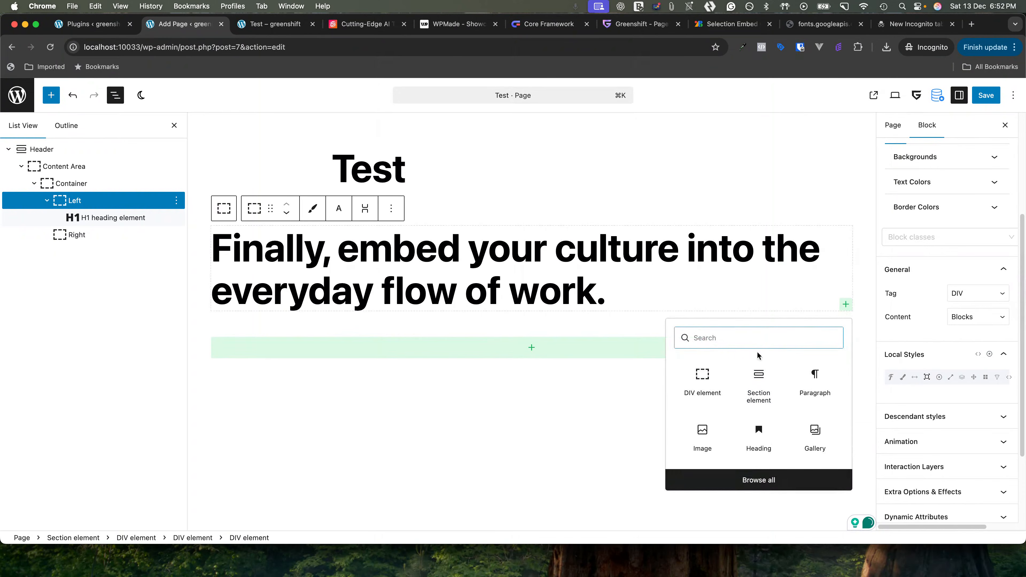
click(703, 380)
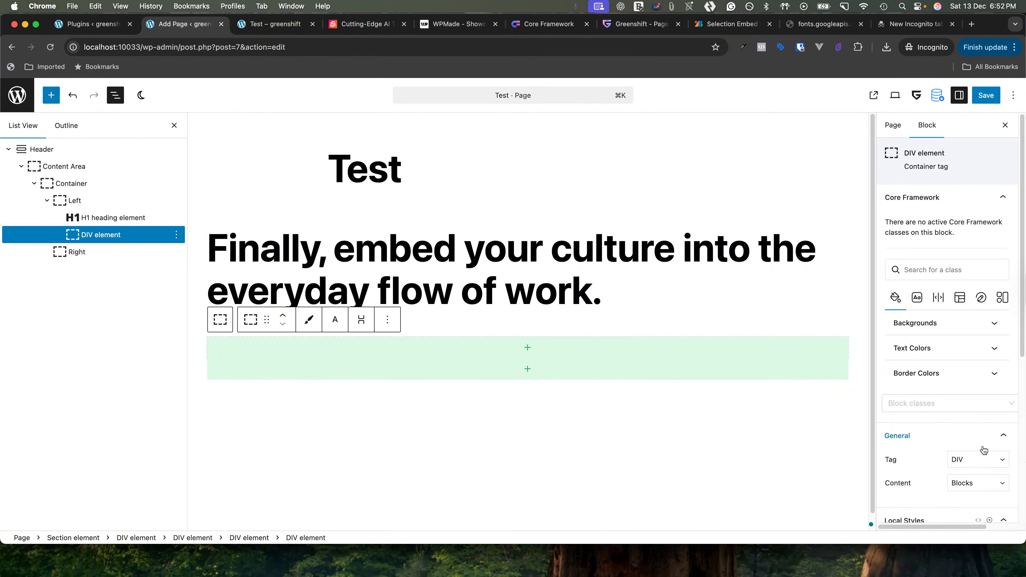
Set the tag of the DIV element below the heading to P and its content type to Text
scroll(985, 451, down, 5)
click(969, 337)
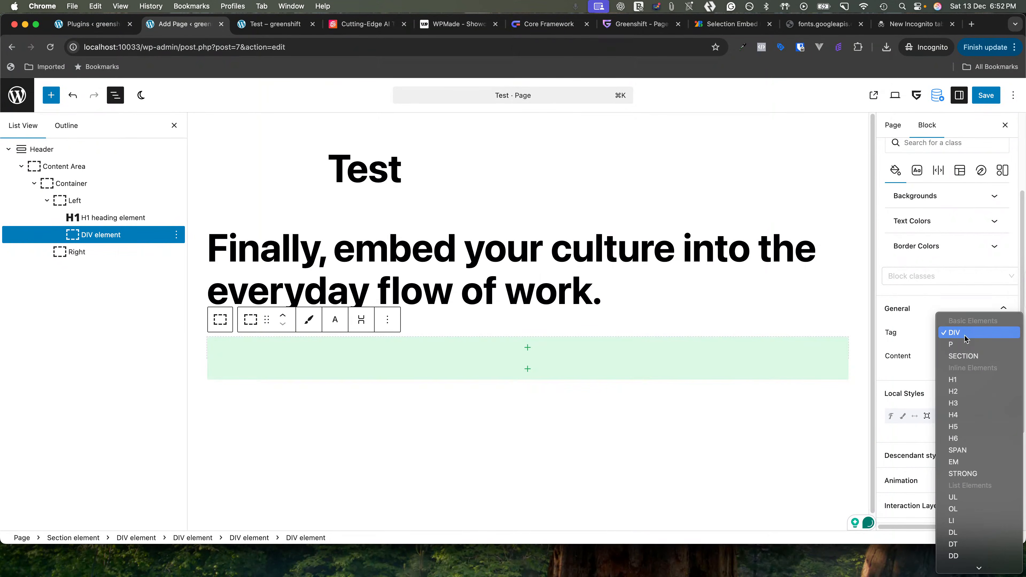
click(958, 344)
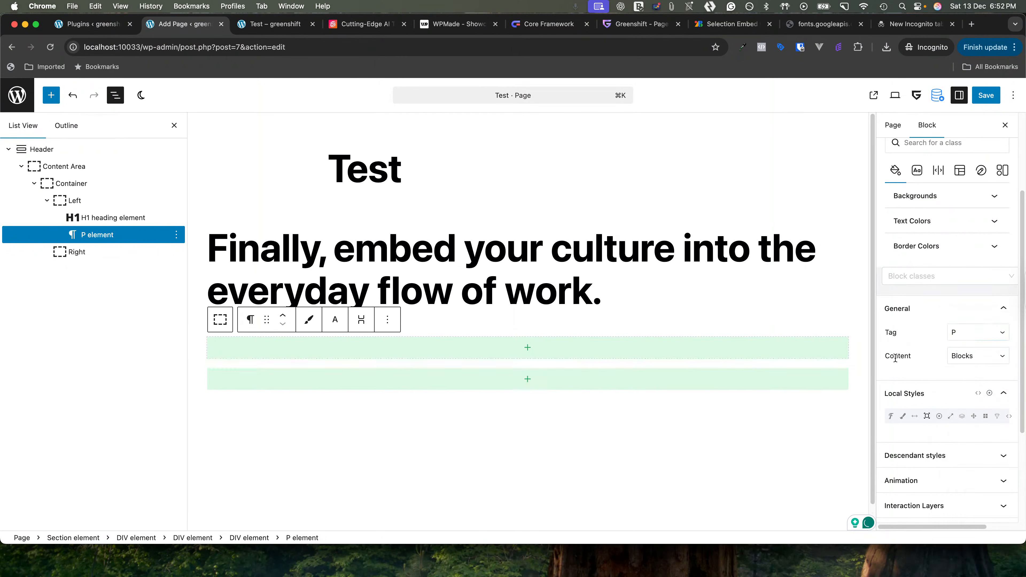
click(975, 362)
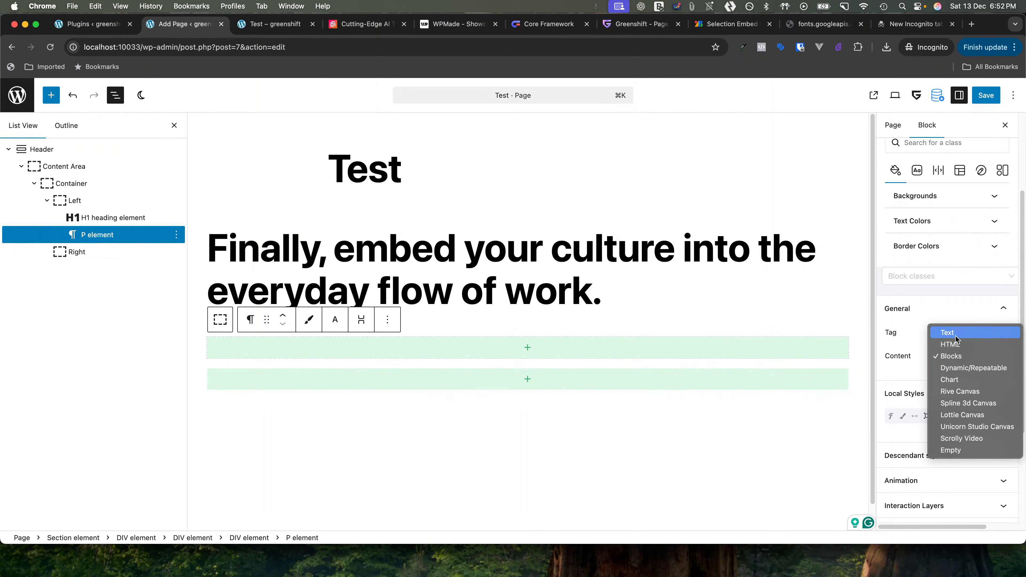
click(956, 338)
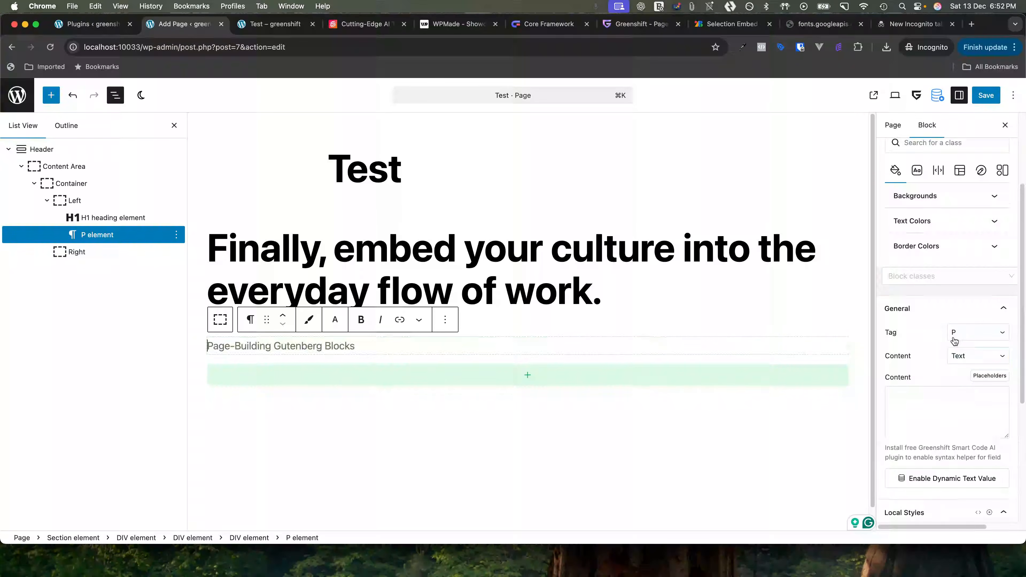
Paste the copied "Drive measurable behaviour change and performance" text into the paragraph below the heading
click(917, 398)
click(367, 346)
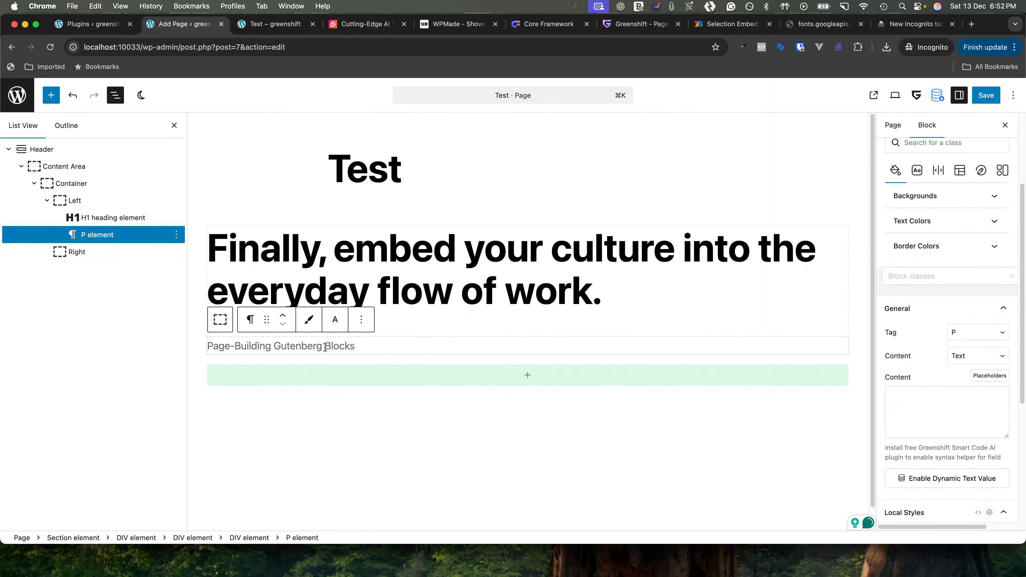
click(912, 403)
click(359, 344)
key(super+v)
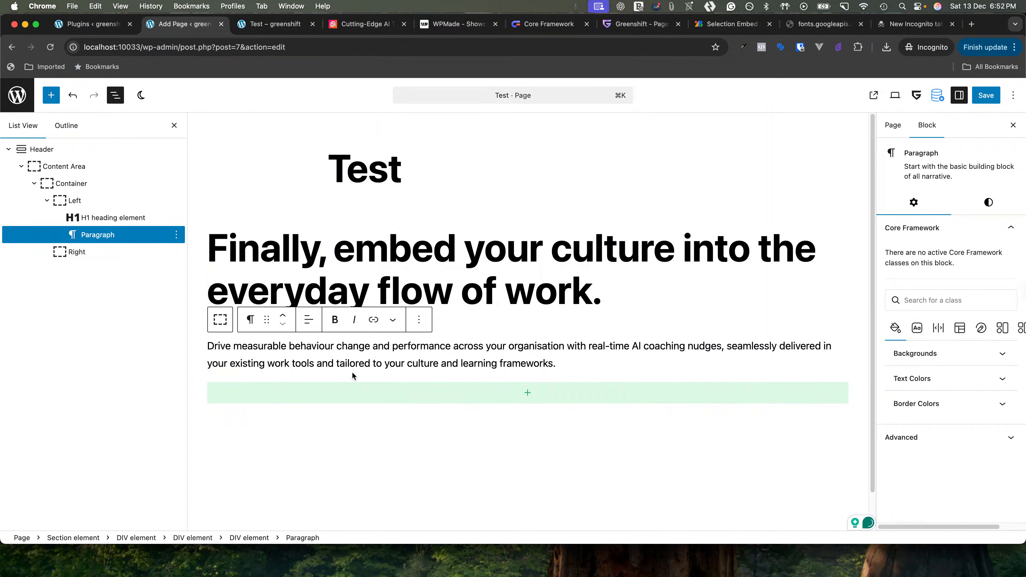
Add a DIV element inside the Left container below the paragraph
click(80, 201)
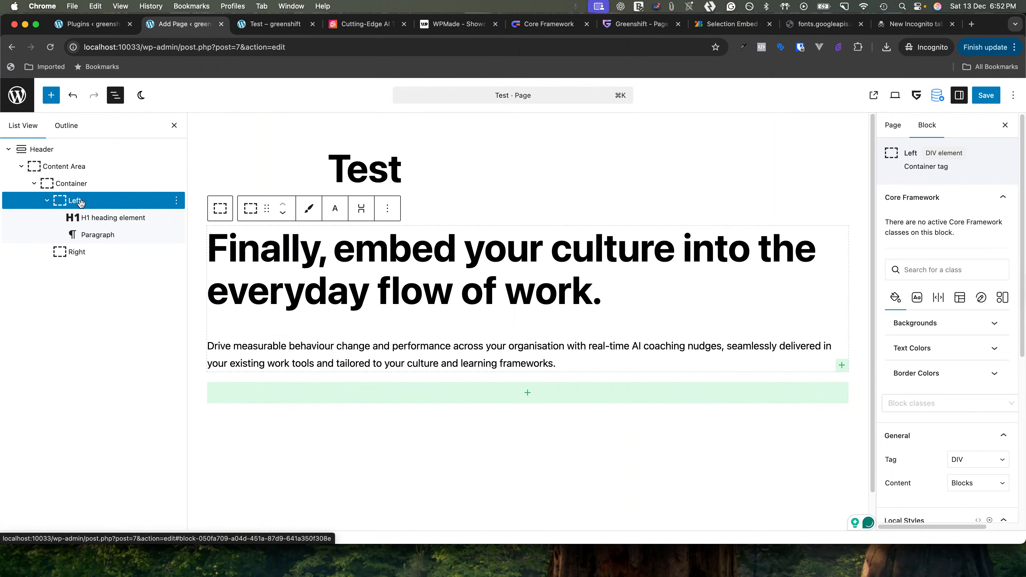
click(842, 366)
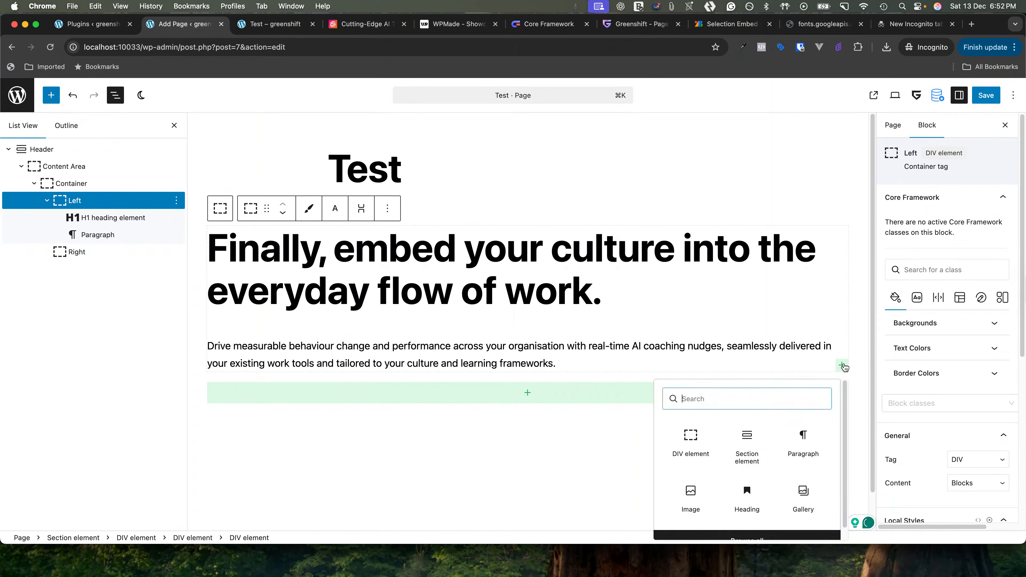
click(694, 449)
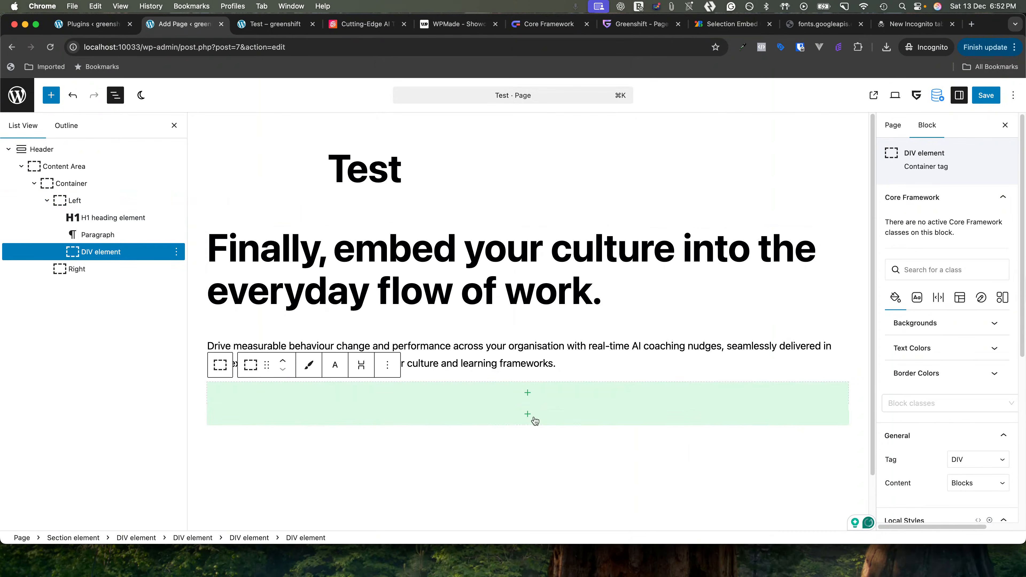
Set the tag of the DIV element below the paragraph to A and its content type to Text
scroll(914, 389, down, 5)
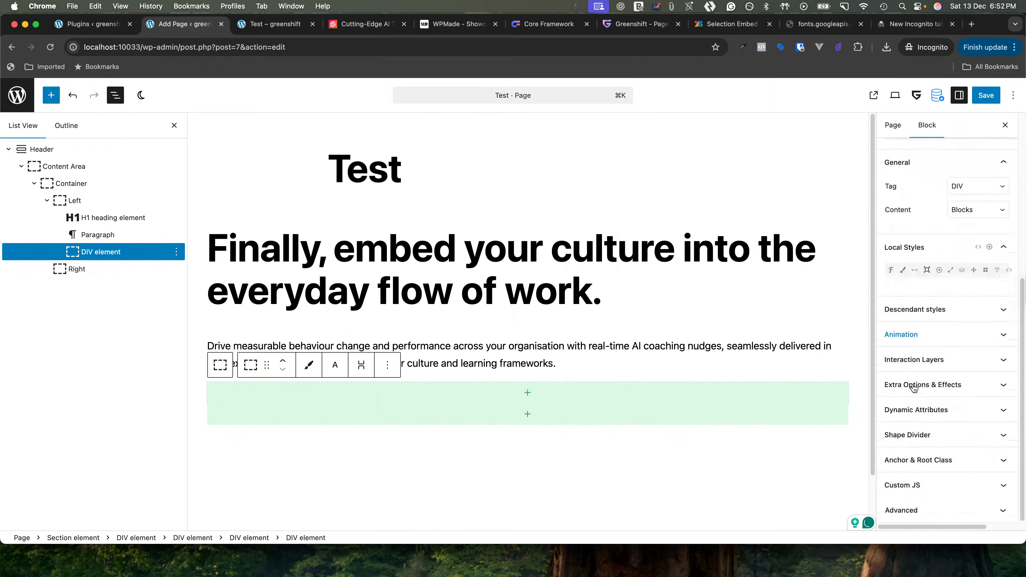
click(356, 24)
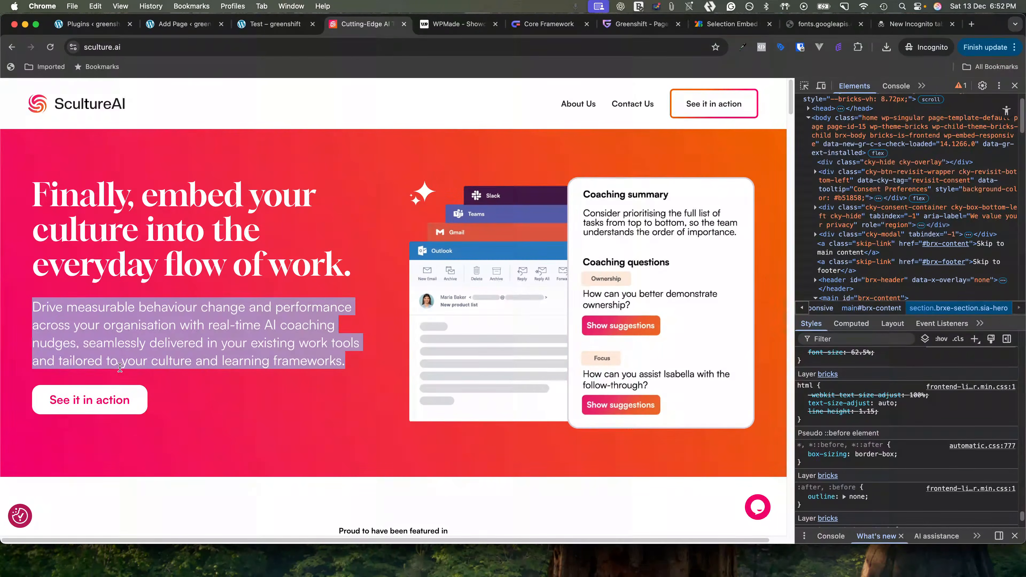
click(176, 32)
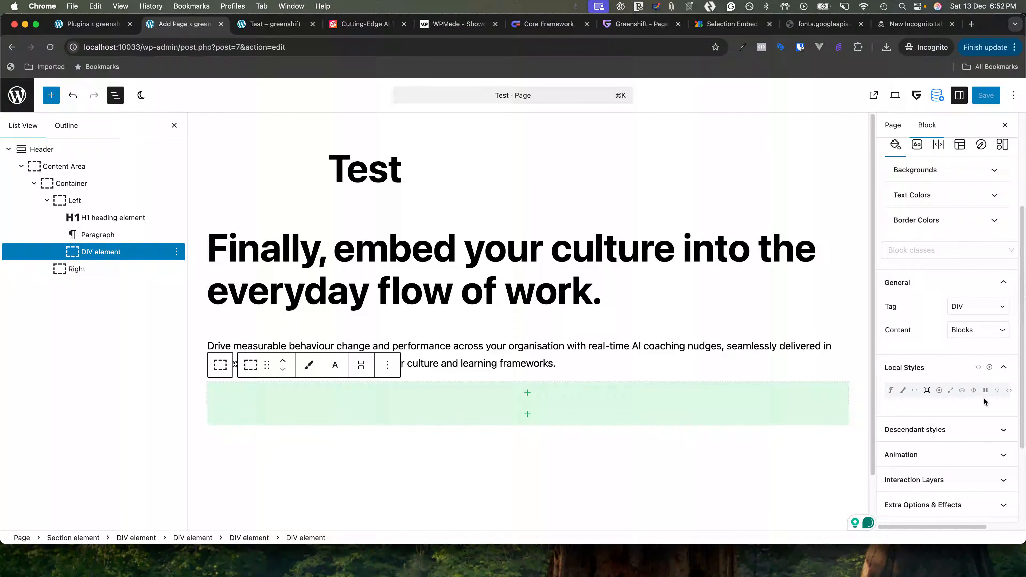
scroll(971, 407, down, 4)
scroll(957, 276, up, 4)
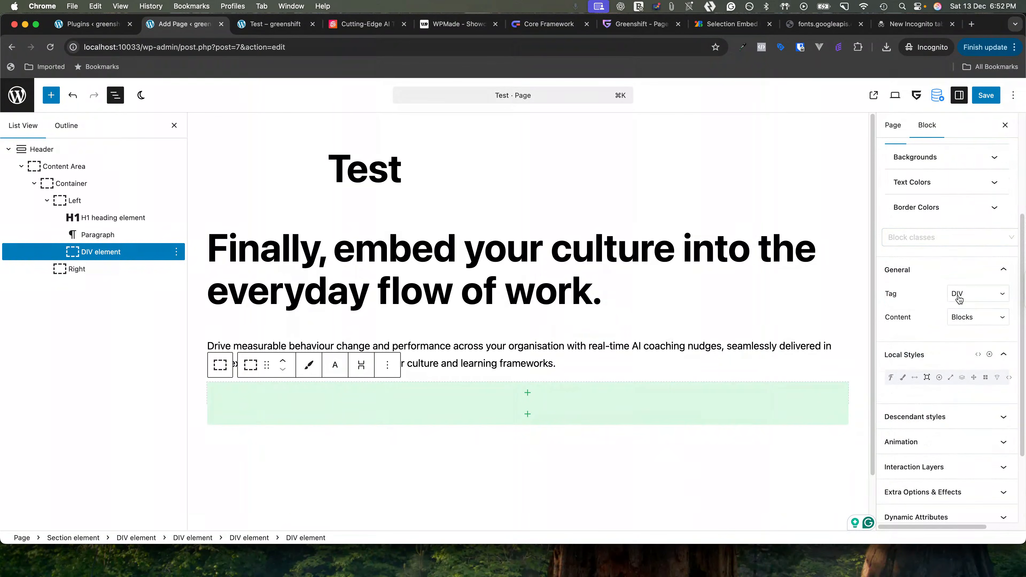
click(978, 294)
scroll(958, 399, down, 5)
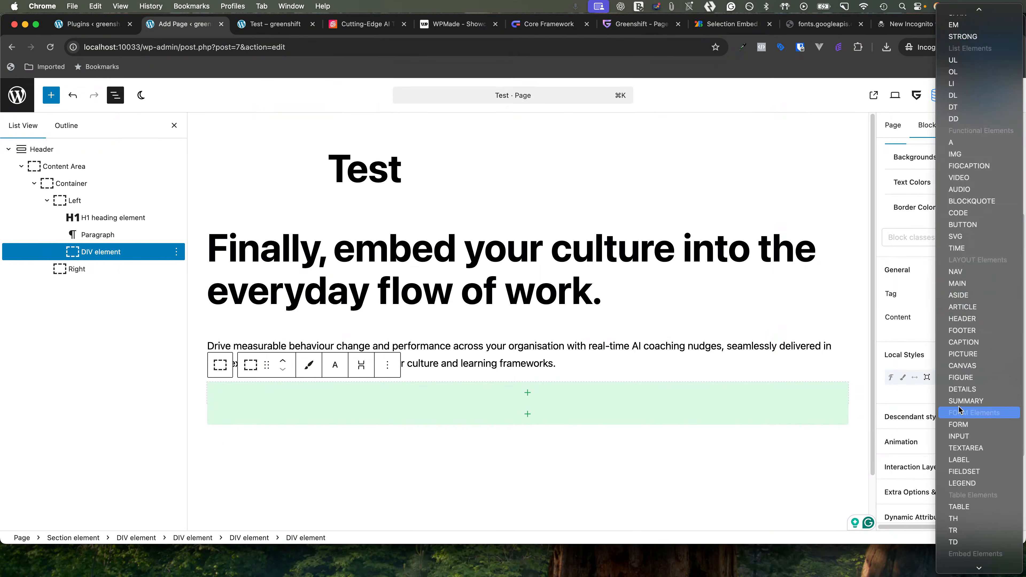
click(953, 274)
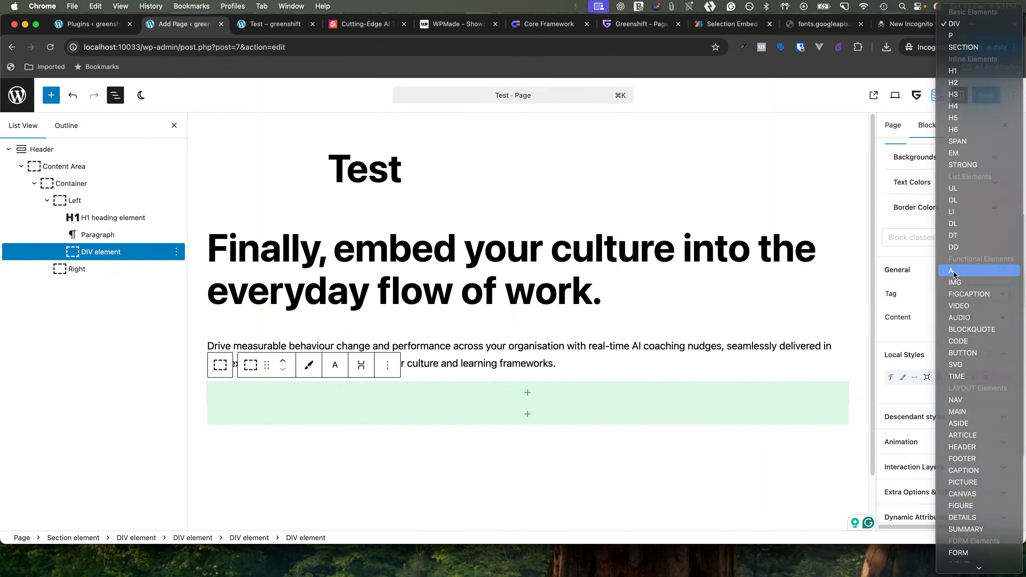
click(962, 324)
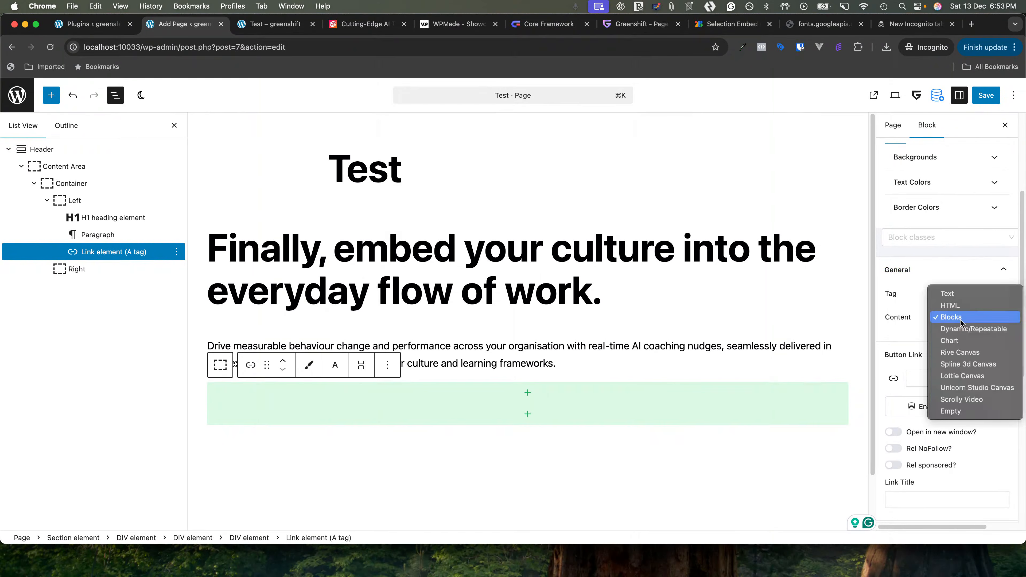
click(948, 296)
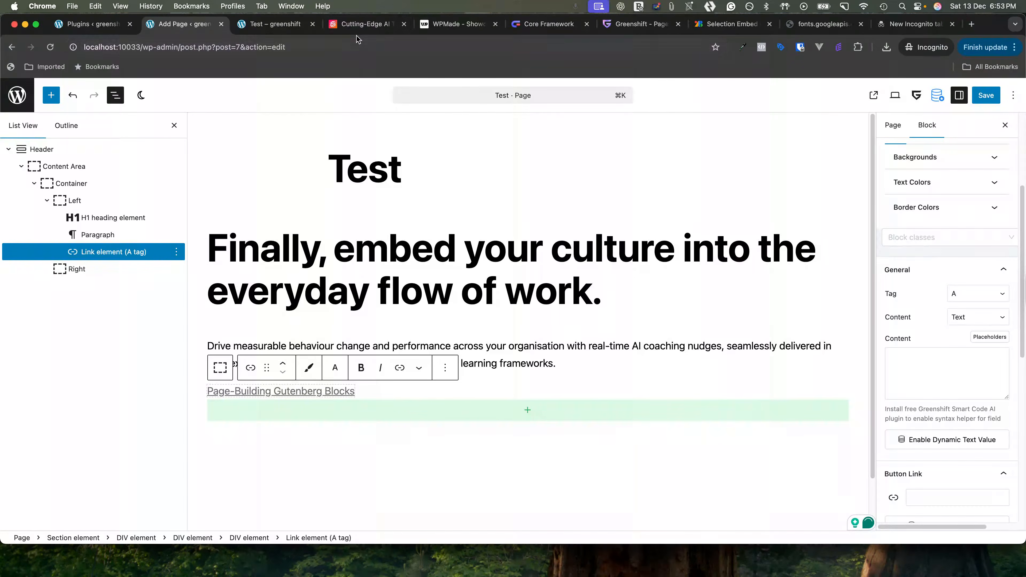
Set the link element's text to "See it in action", matching the sculture.ai hero button, and its link address to "#"
click(356, 24)
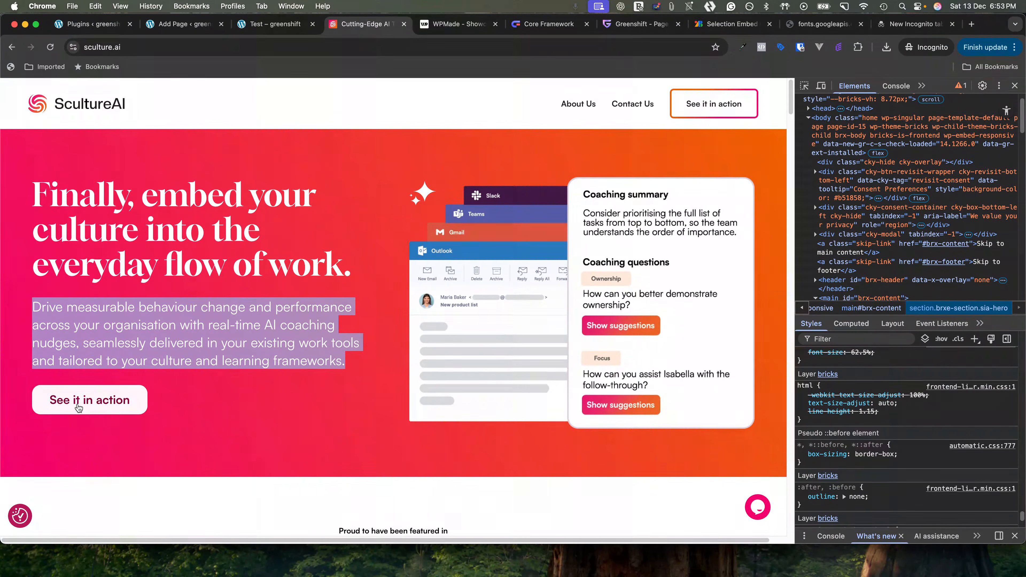
click(168, 30)
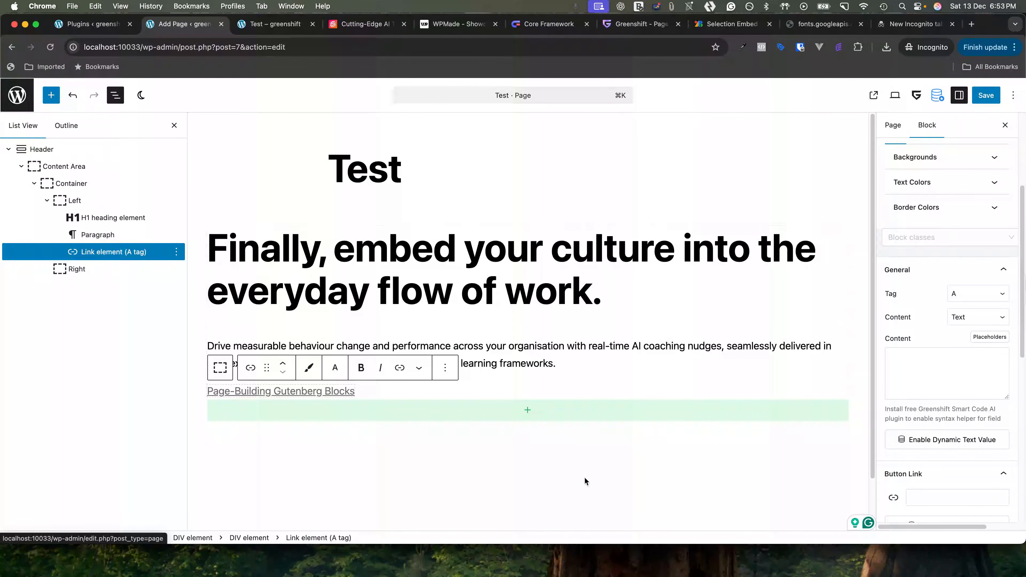
click(908, 371)
text(See)
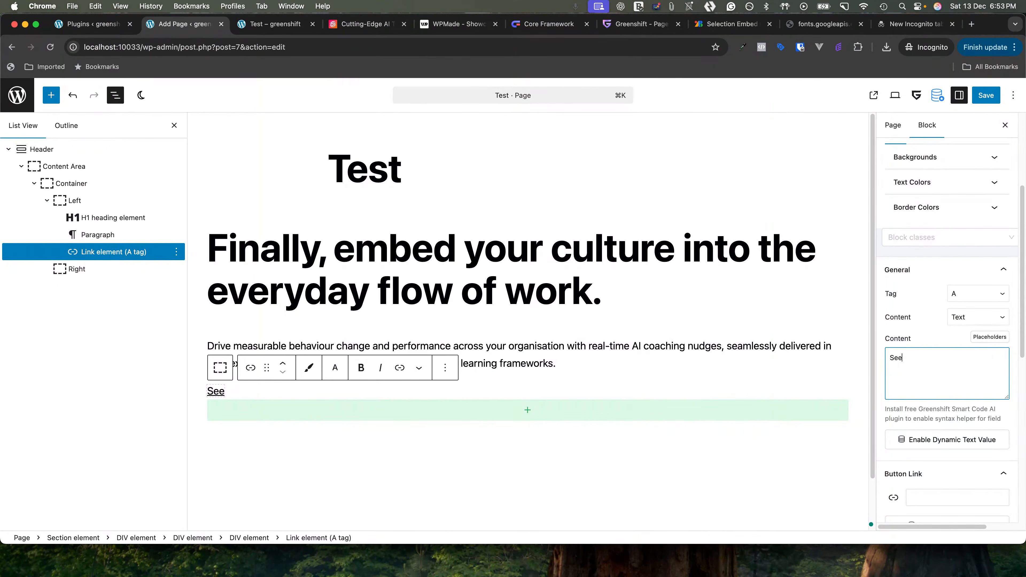
text( it in action)
click(914, 498)
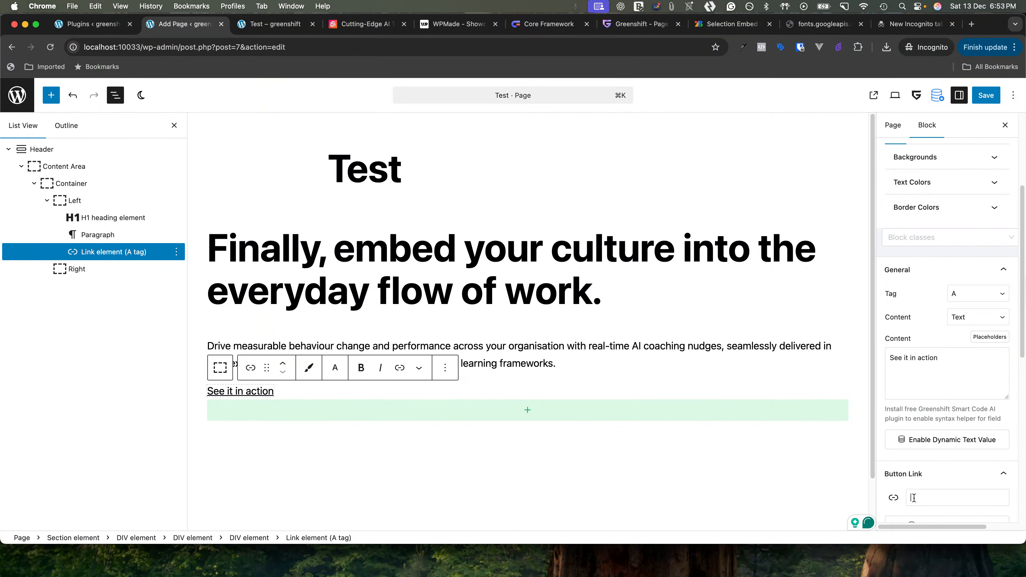
text(#)
Check the hero image on sculture.ai and add a DIV element inside the Right container of the Test page
click(74, 201)
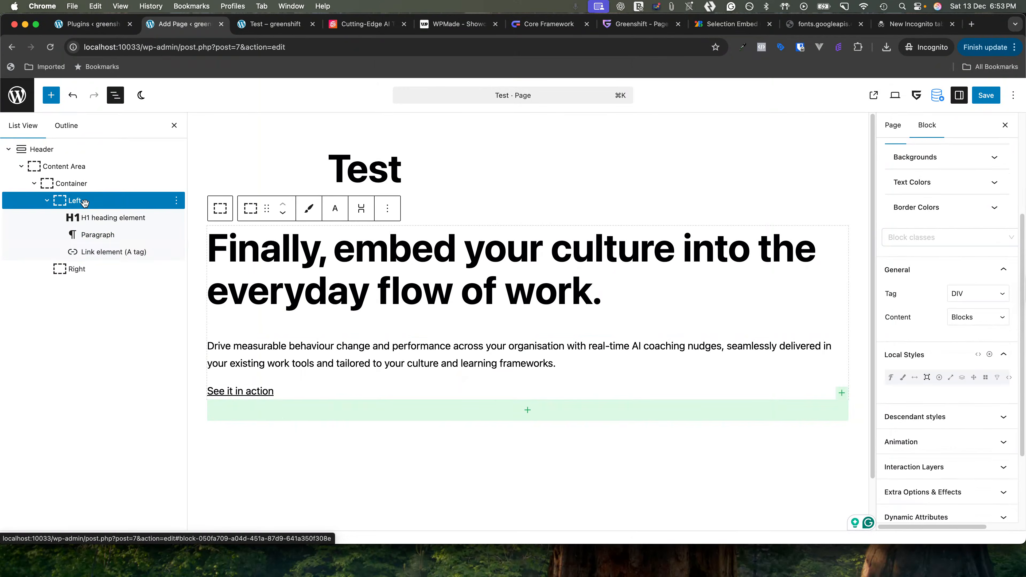
click(84, 269)
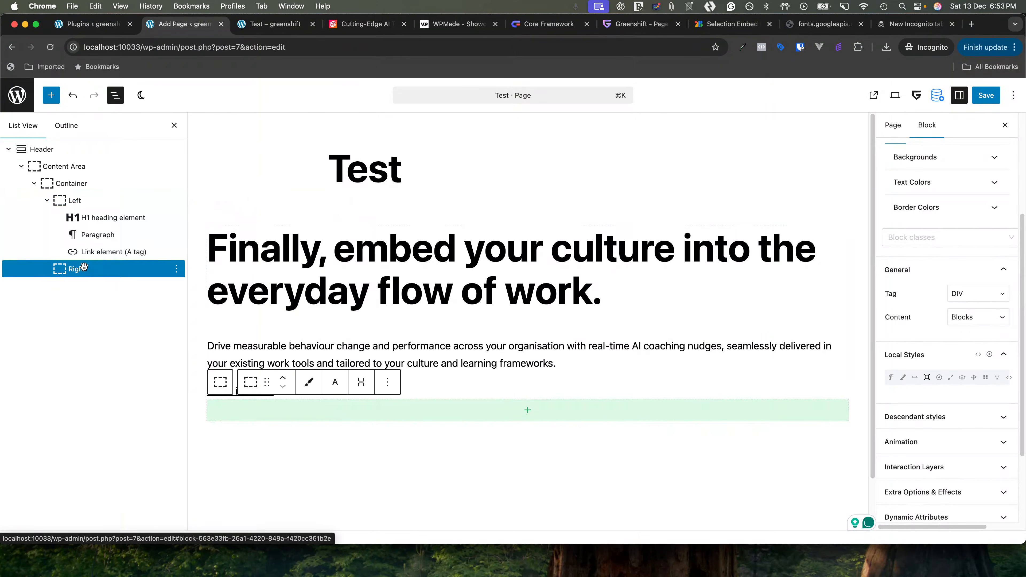
click(287, 25)
click(357, 24)
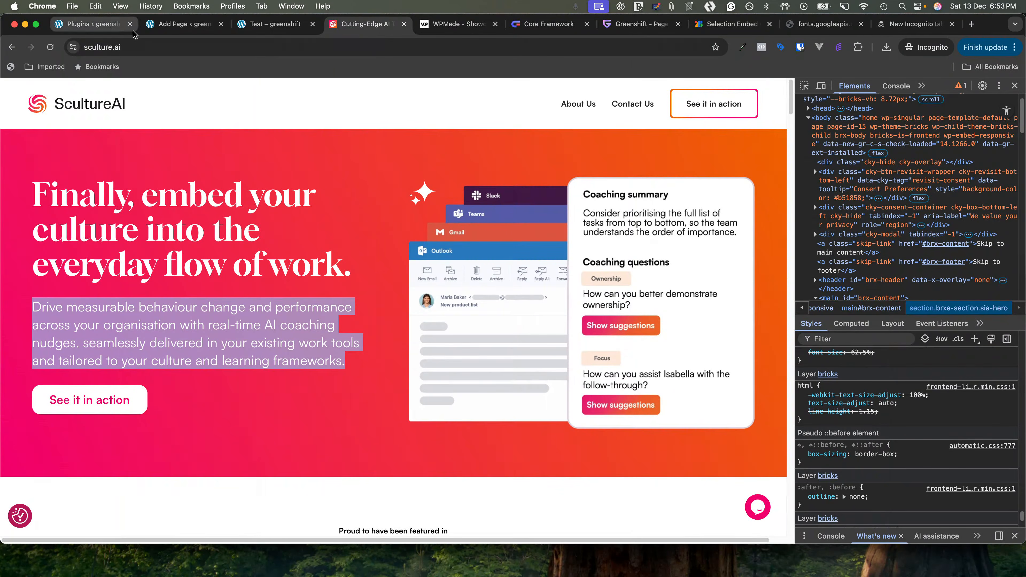
click(182, 24)
click(112, 273)
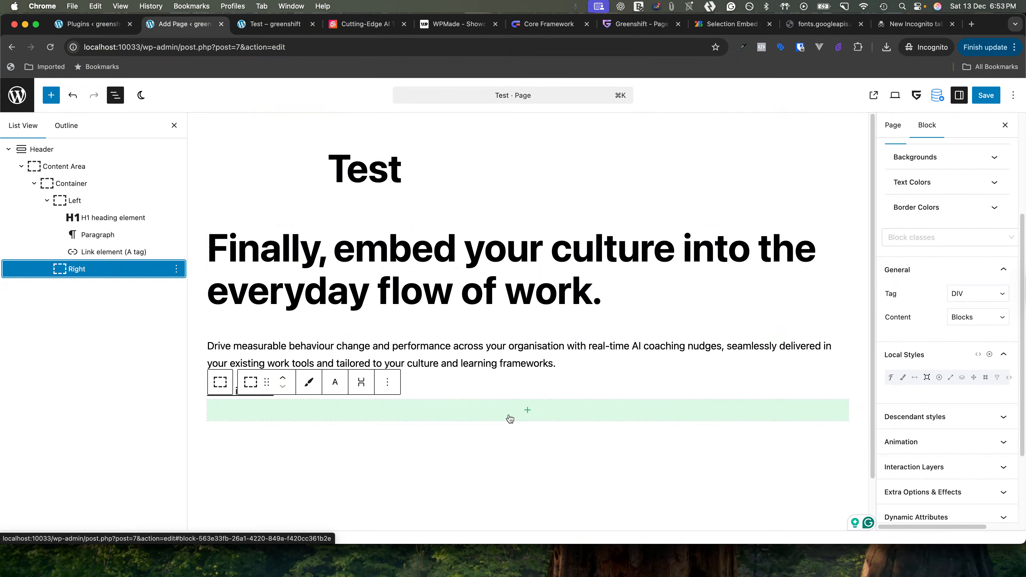
click(524, 414)
click(473, 483)
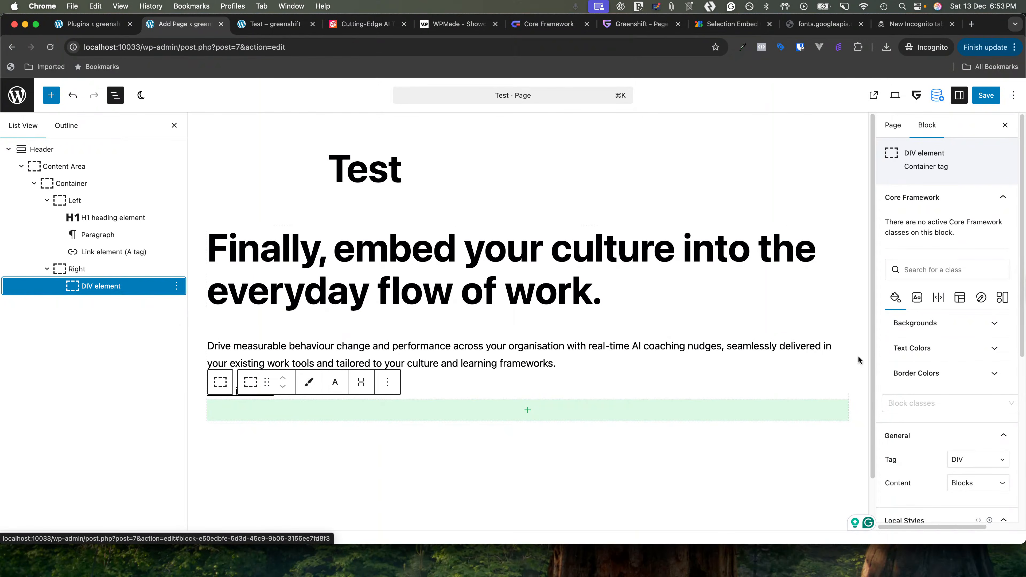
Set the tag of the DIV element inside the Right container to FIGURE
scroll(904, 395, down, 5)
click(977, 292)
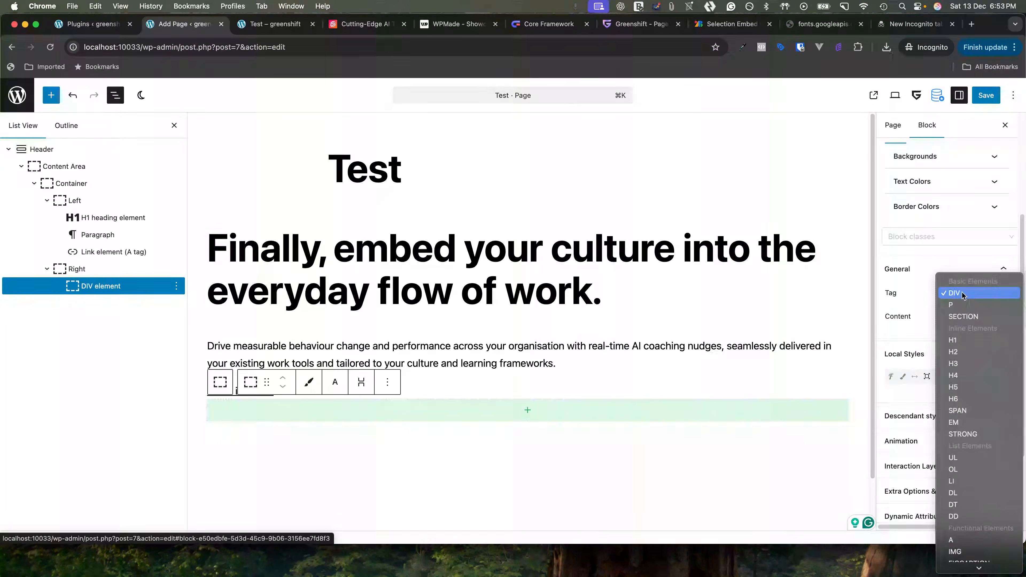
scroll(969, 404, up, 5)
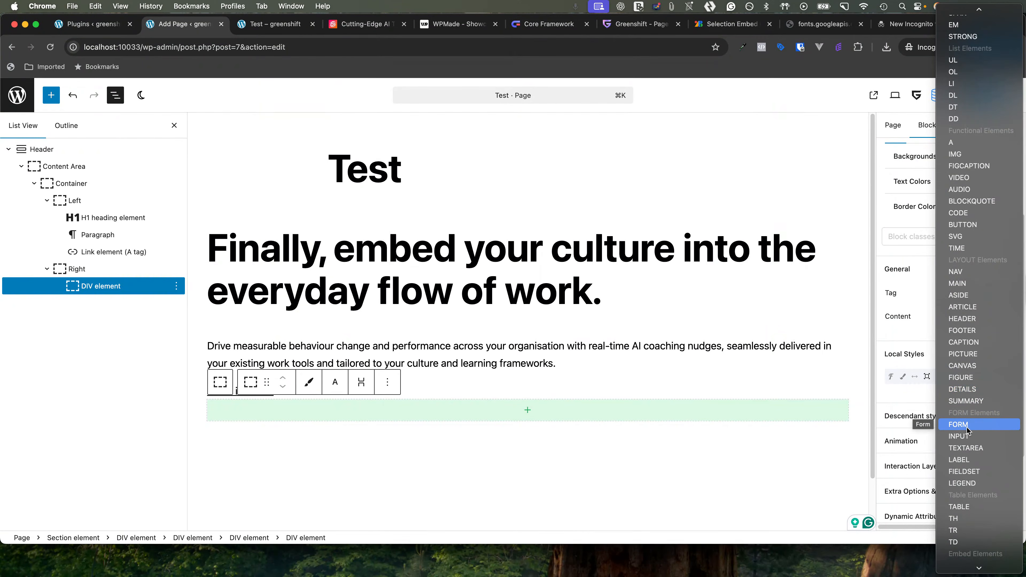
click(964, 377)
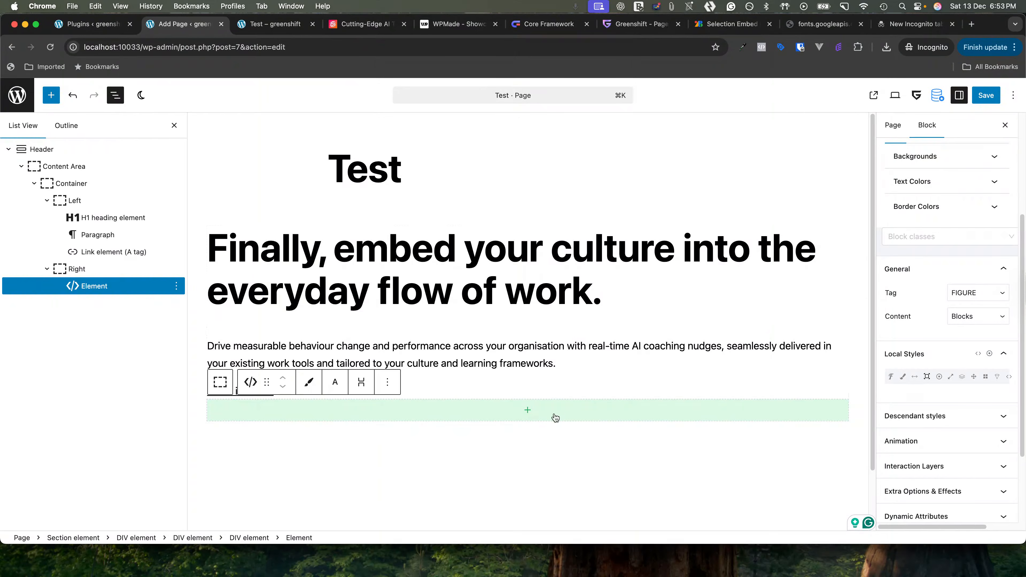
Add a DIV element inside the figure element and set its tag to IMG
click(530, 411)
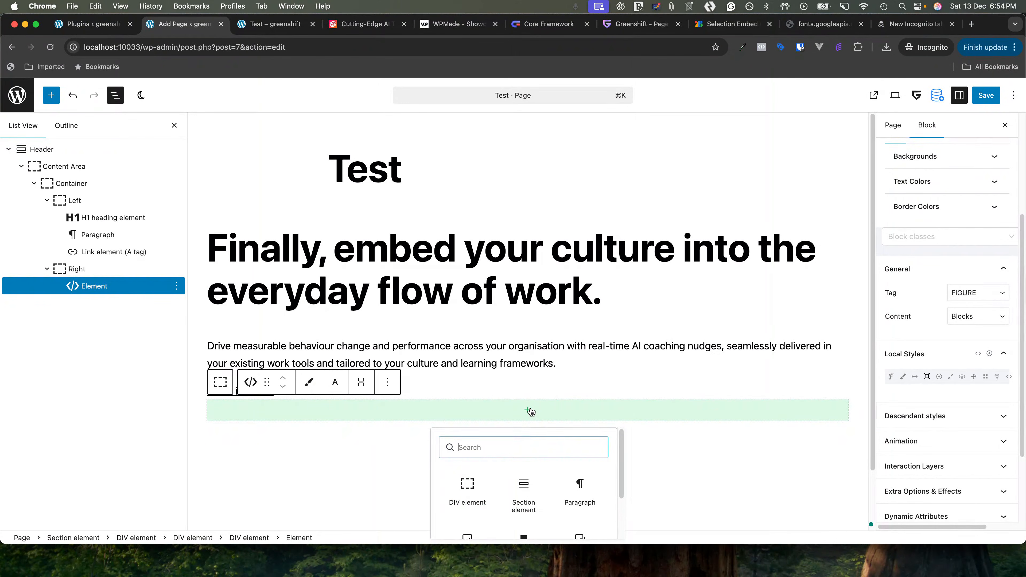
click(464, 497)
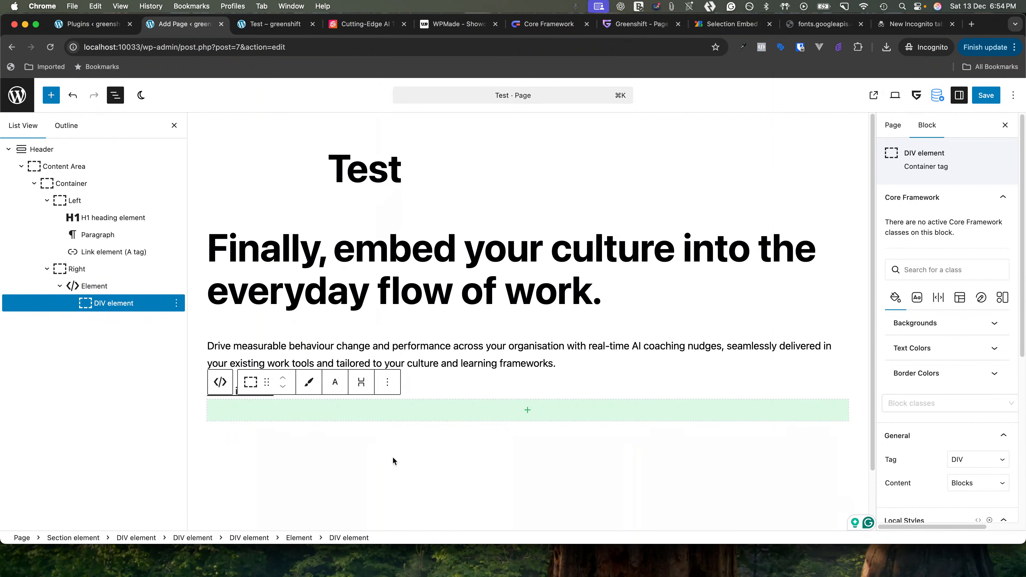
click(108, 286)
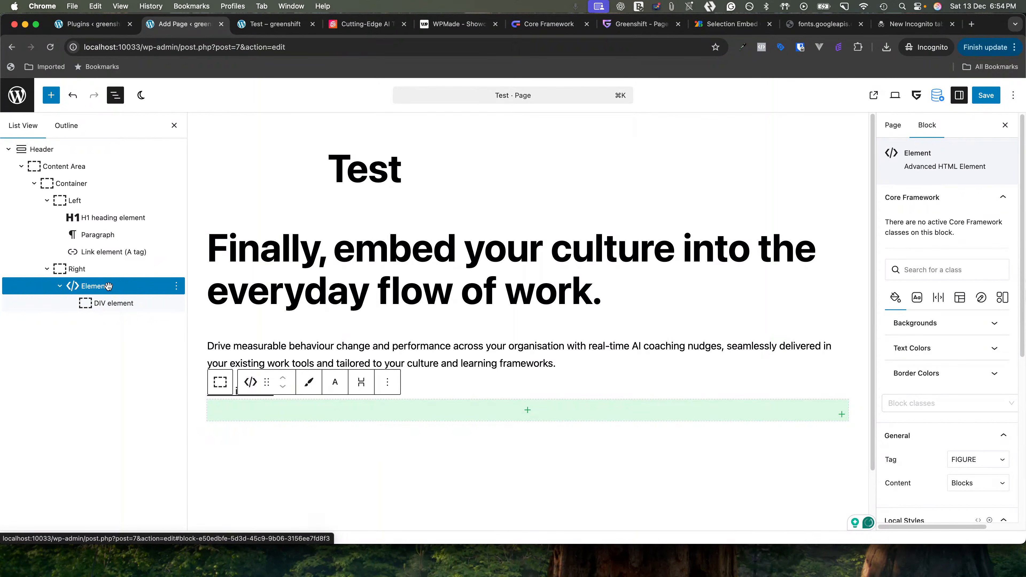
click(108, 303)
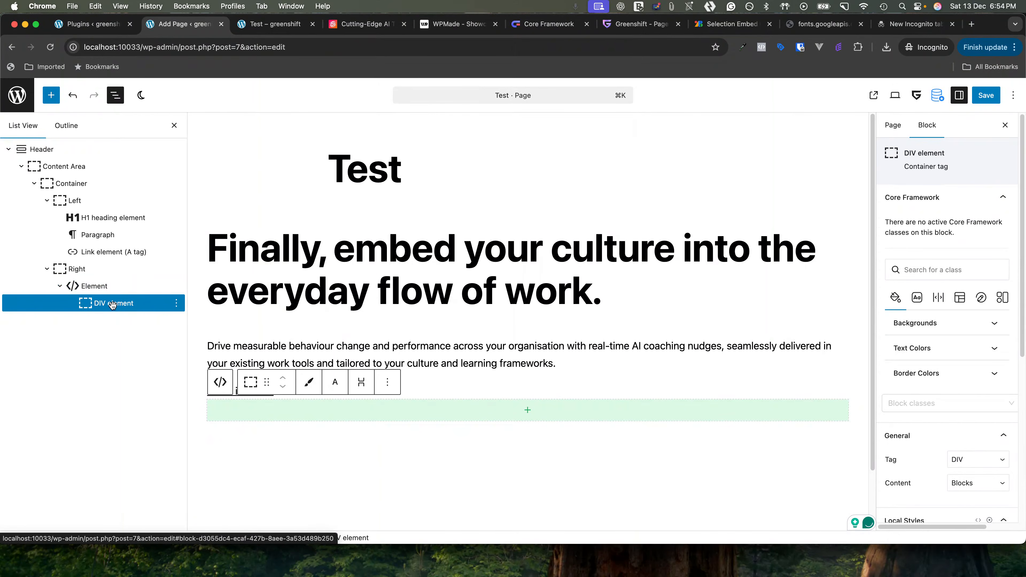
click(962, 461)
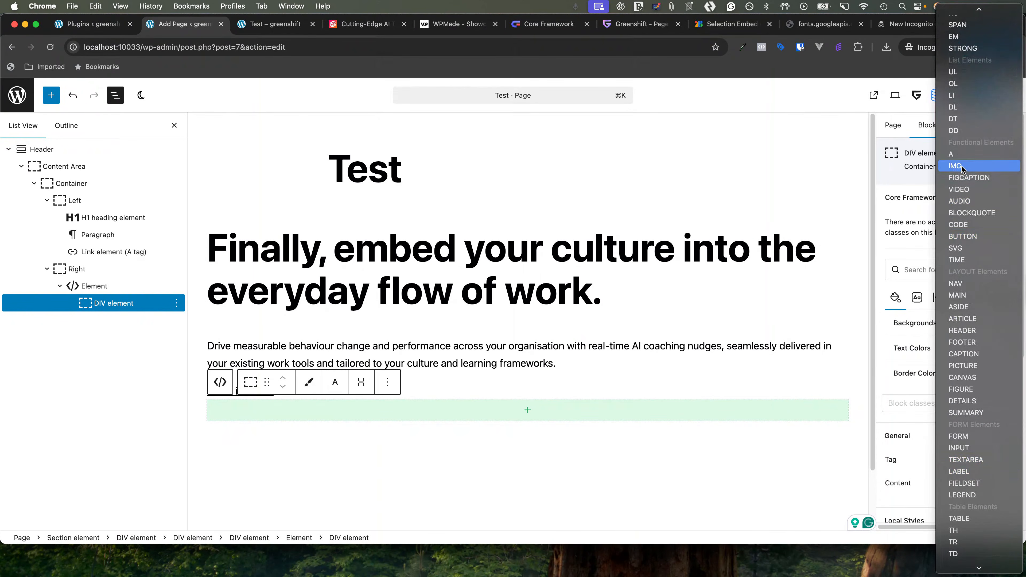
click(961, 165)
Assign ScultureAI-Finally-embed-your-culture-into-the-everyday-flow-of-work.webp from the media library to the image element
scroll(946, 379, down, 3)
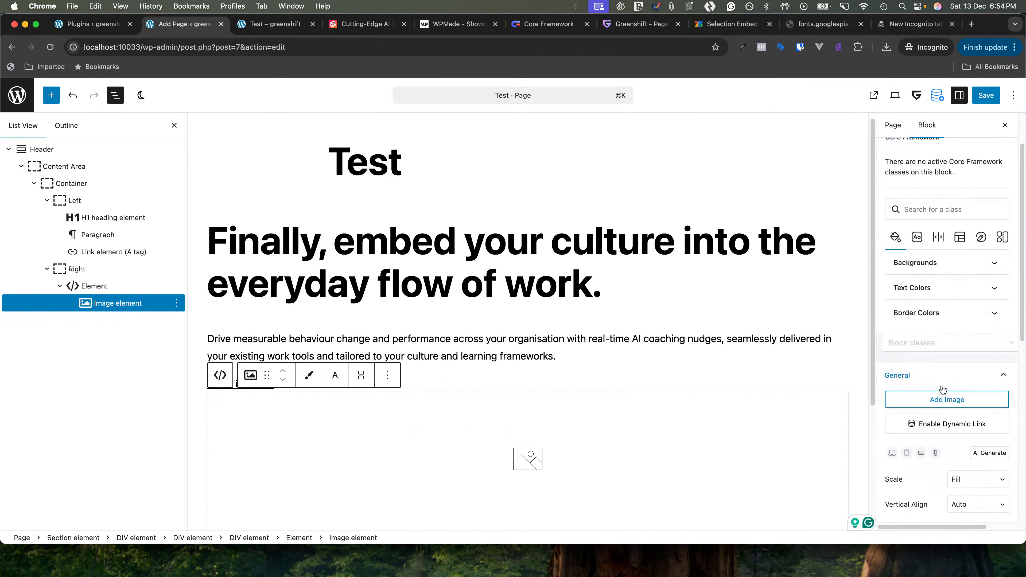
click(925, 400)
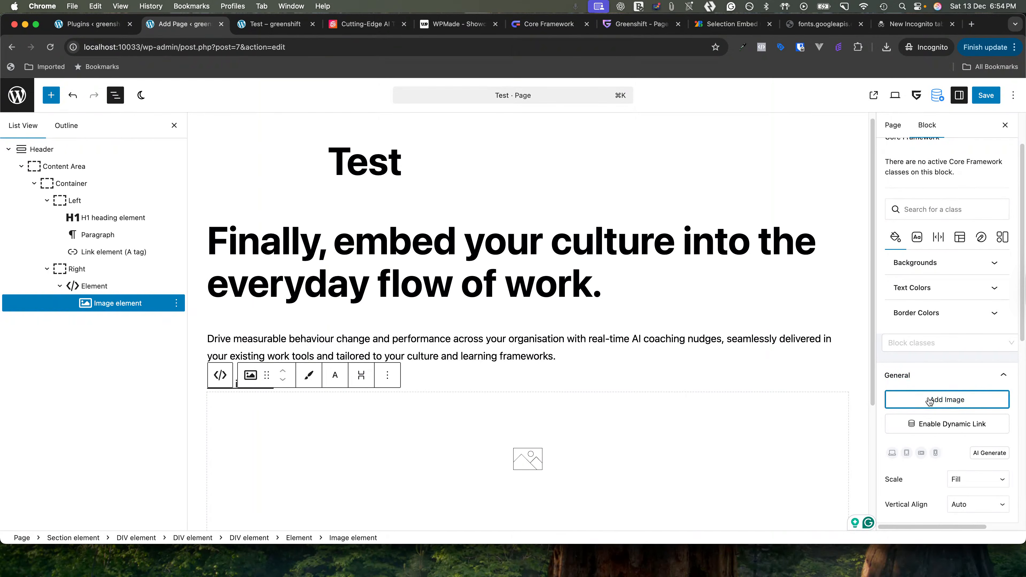
click(897, 433)
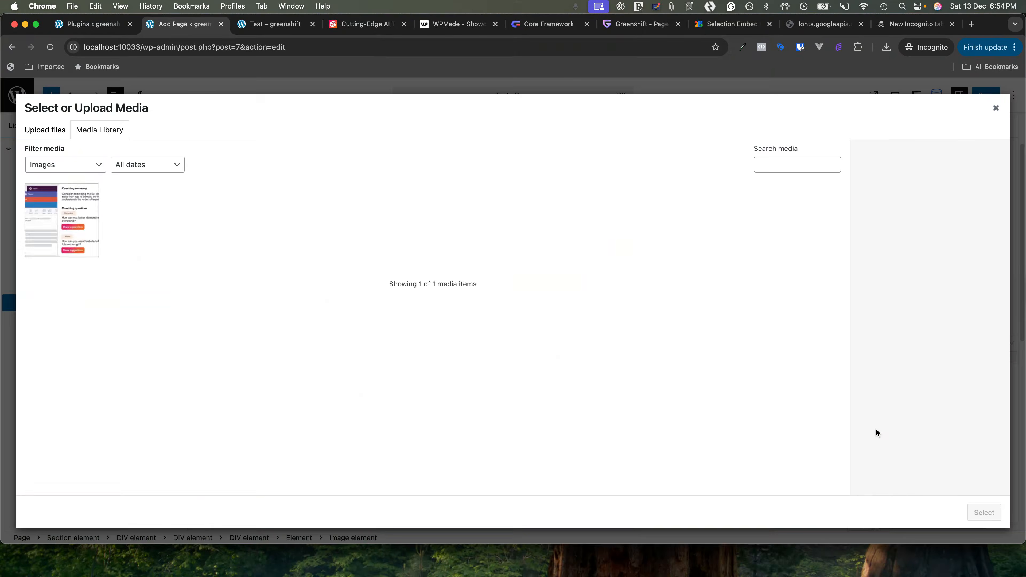
click(56, 226)
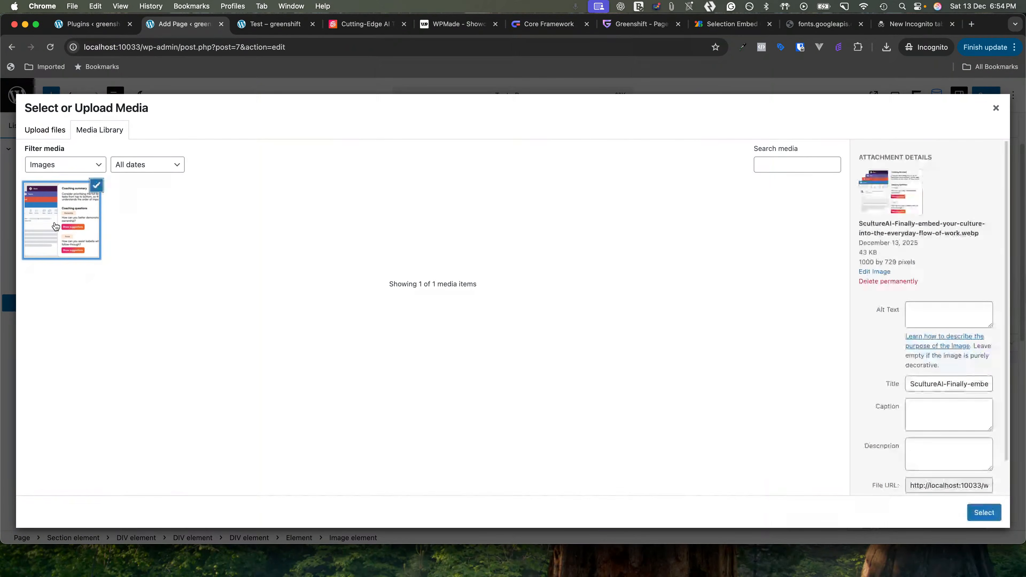
click(974, 512)
scroll(606, 407, down, 1)
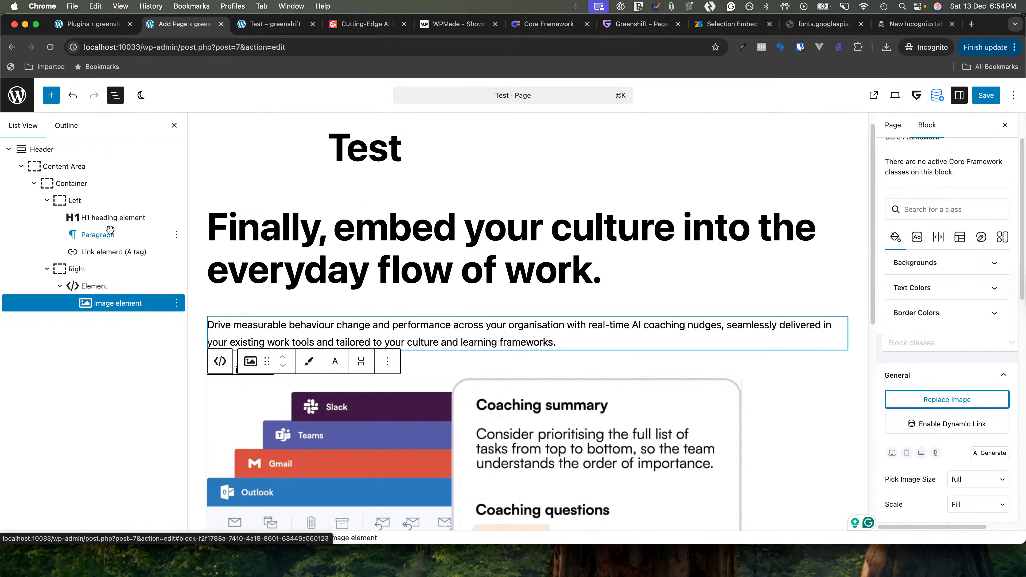
Rename the H1 heading element in the Left container to Heading
right_click(103, 222)
click(127, 421)
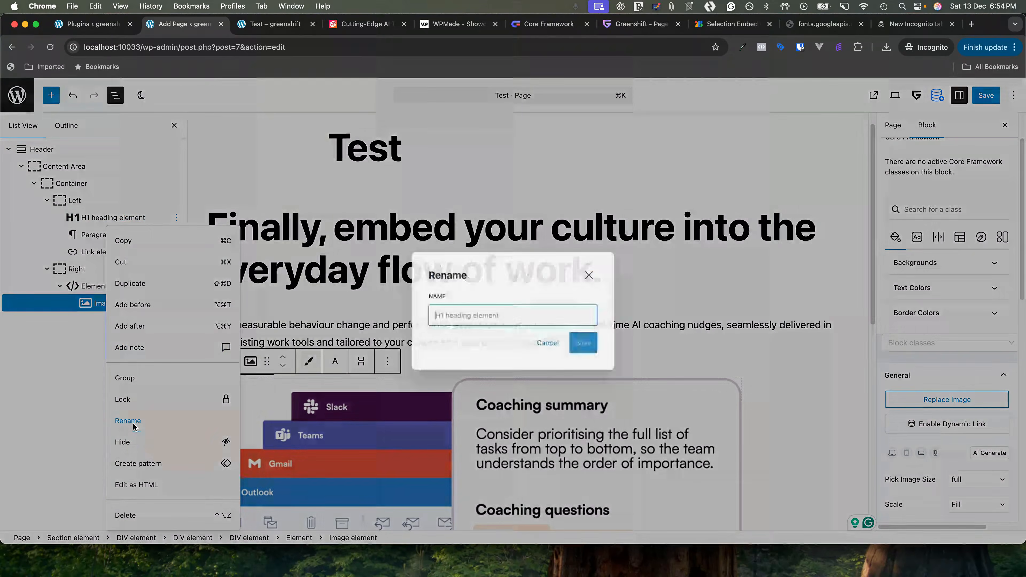
text(Headin)
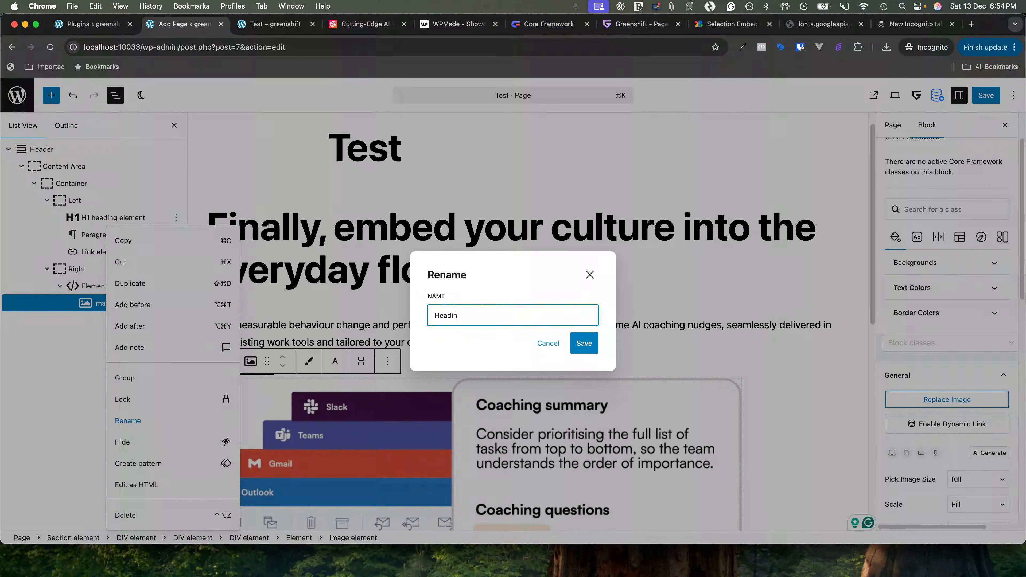
text(g)
key(Return)
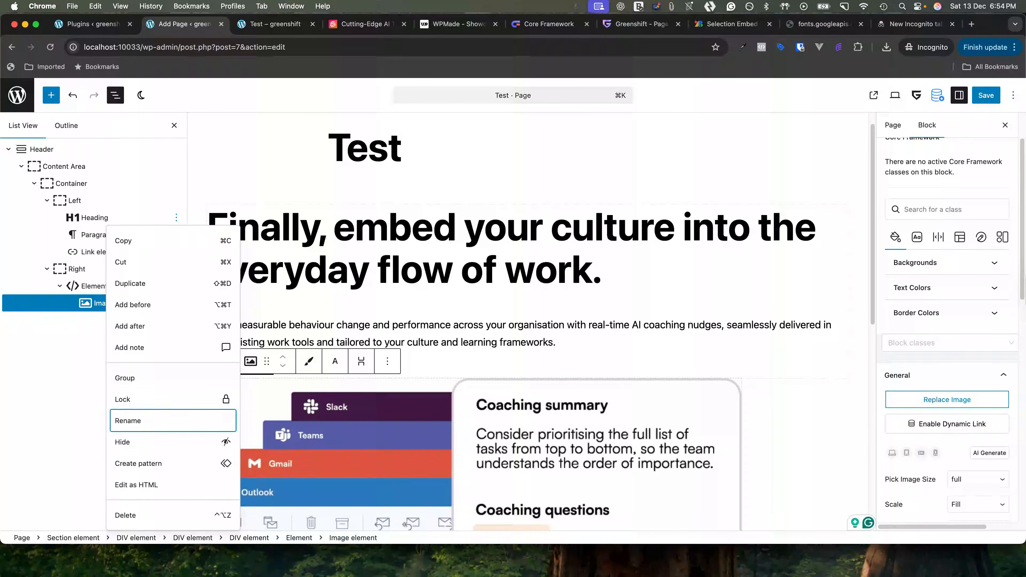
Rename the paragraph block in the Left container to Text
click(85, 236)
right_click(86, 240)
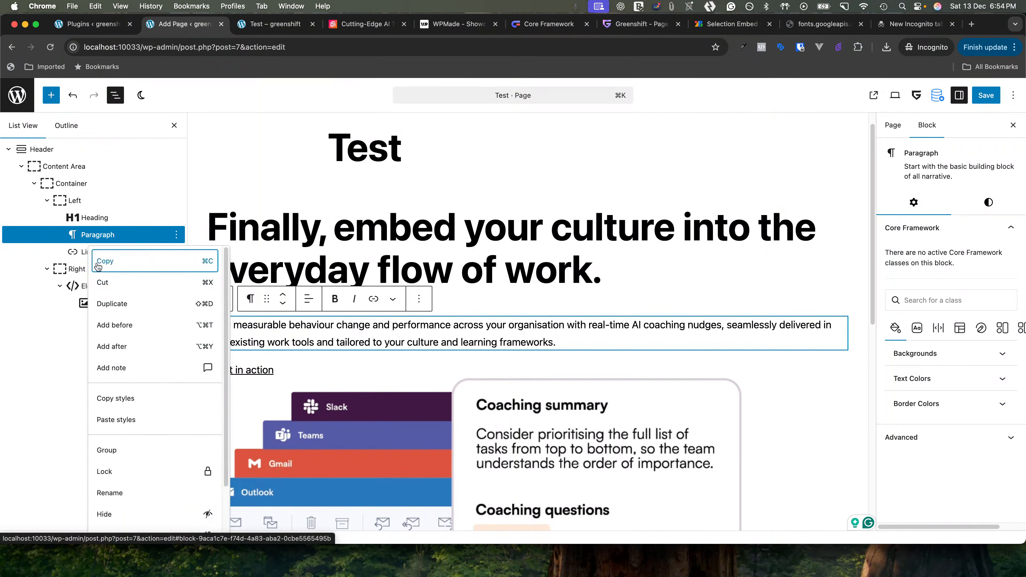
click(115, 494)
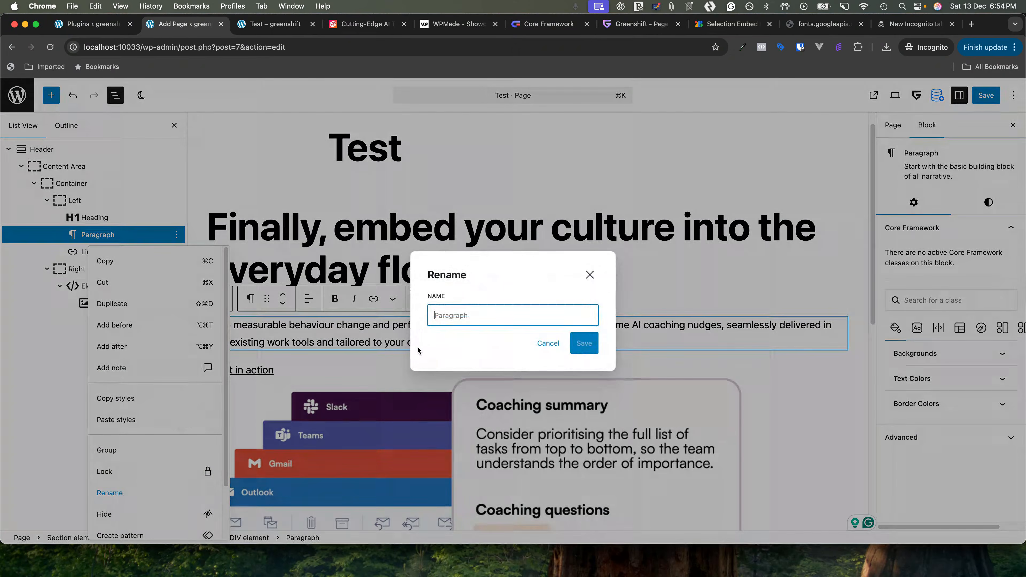
text(Text)
key(Return)
Rename the link element in the Left container to cta
click(82, 253)
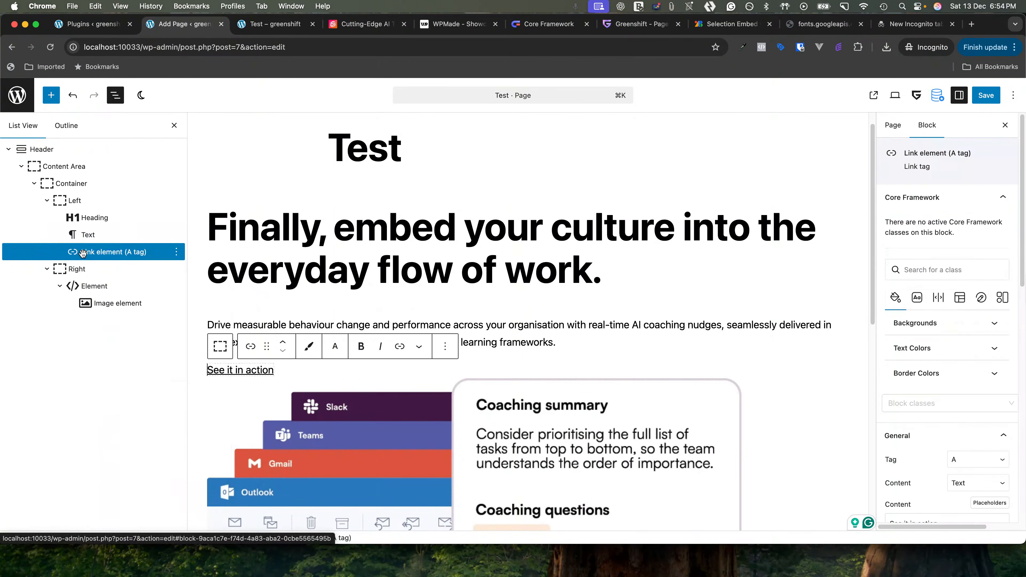
right_click(83, 252)
click(104, 456)
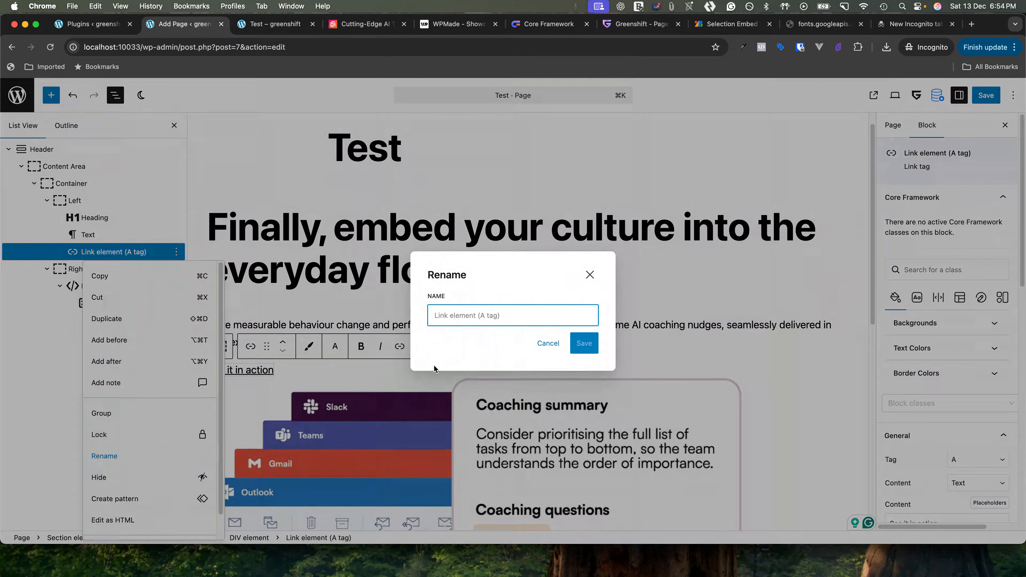
text(cta)
key(Return)
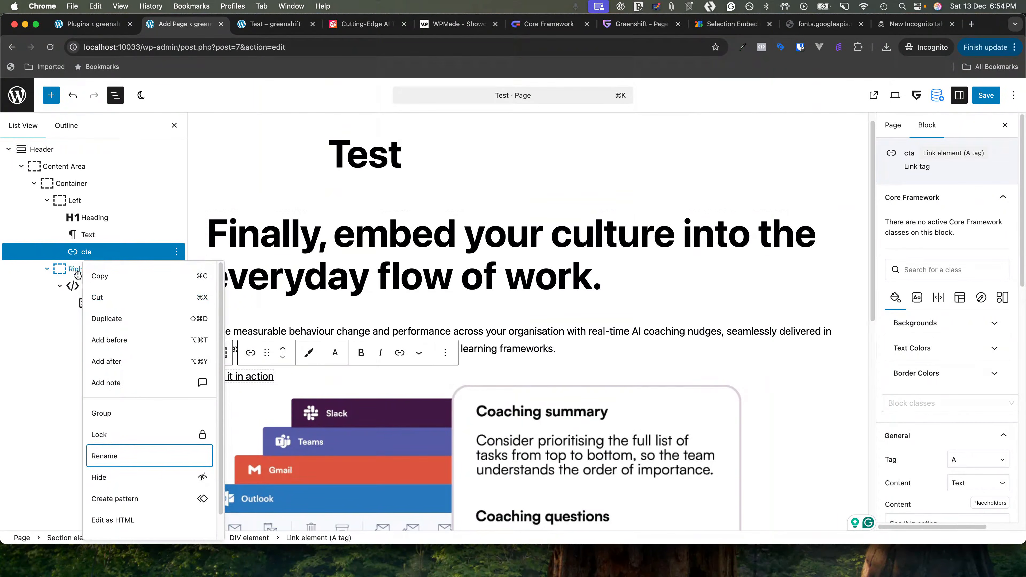
Rename the figure element inside the Right container to Media wrap
click(77, 269)
click(95, 287)
right_click(97, 286)
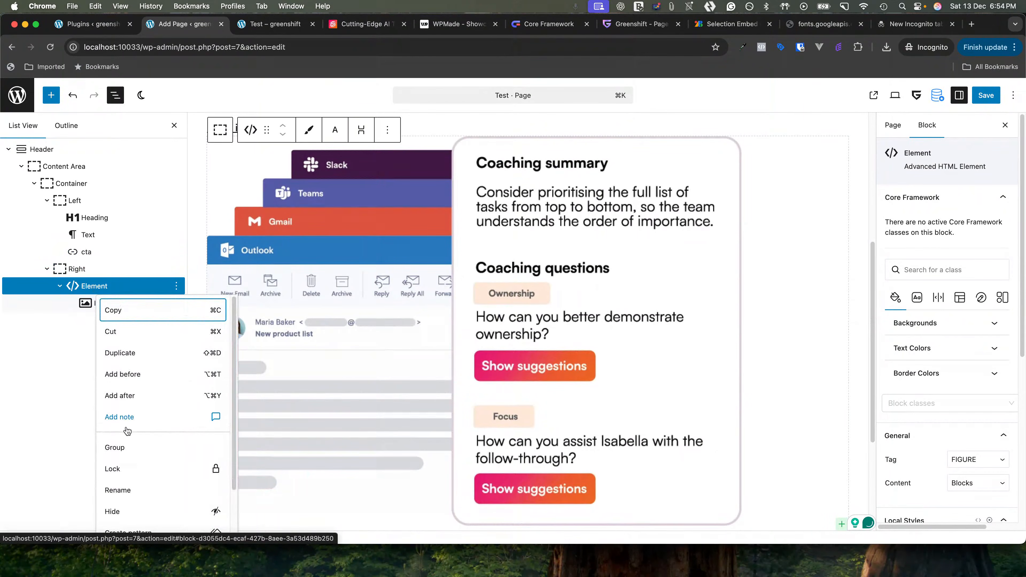
click(123, 490)
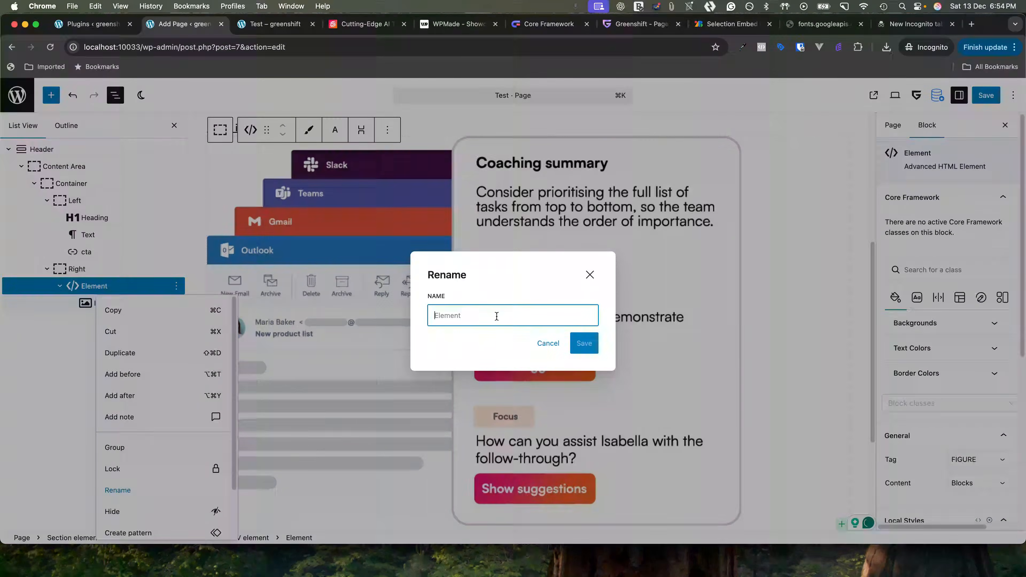
text(Media wrap)
key(Return)
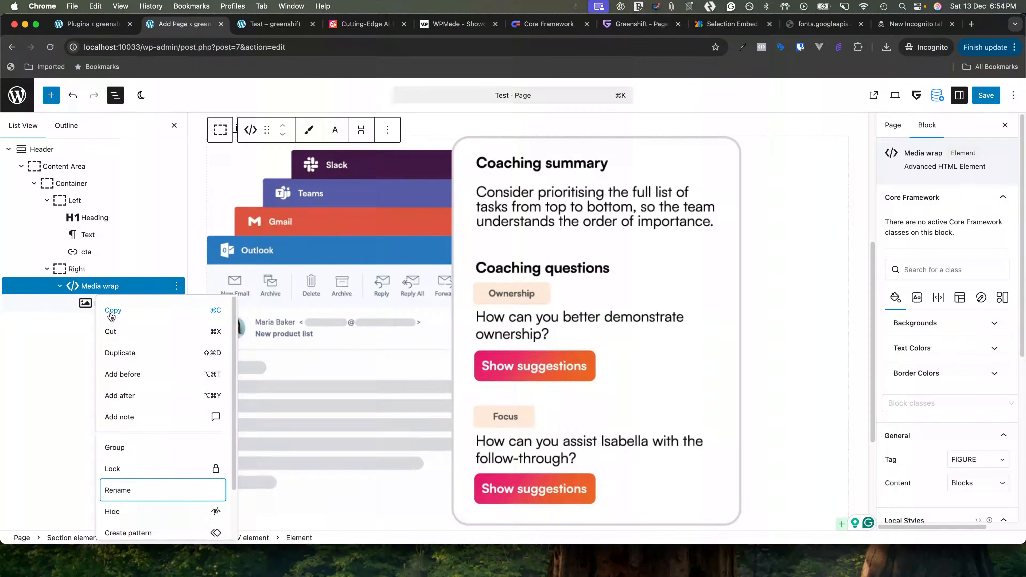
Rename the image element inside Media wrap to media
click(84, 304)
right_click(85, 303)
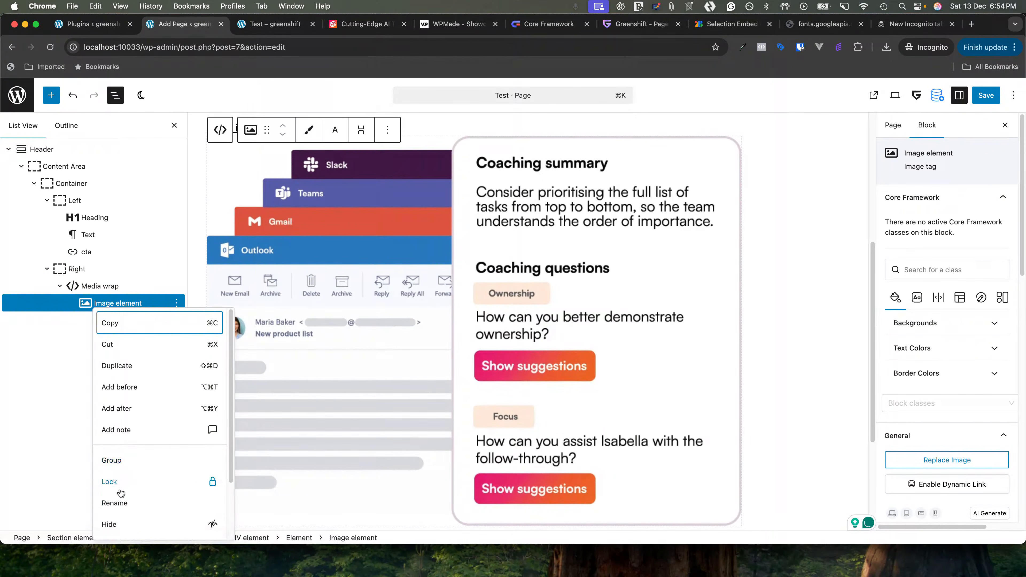
click(124, 502)
text(mef)
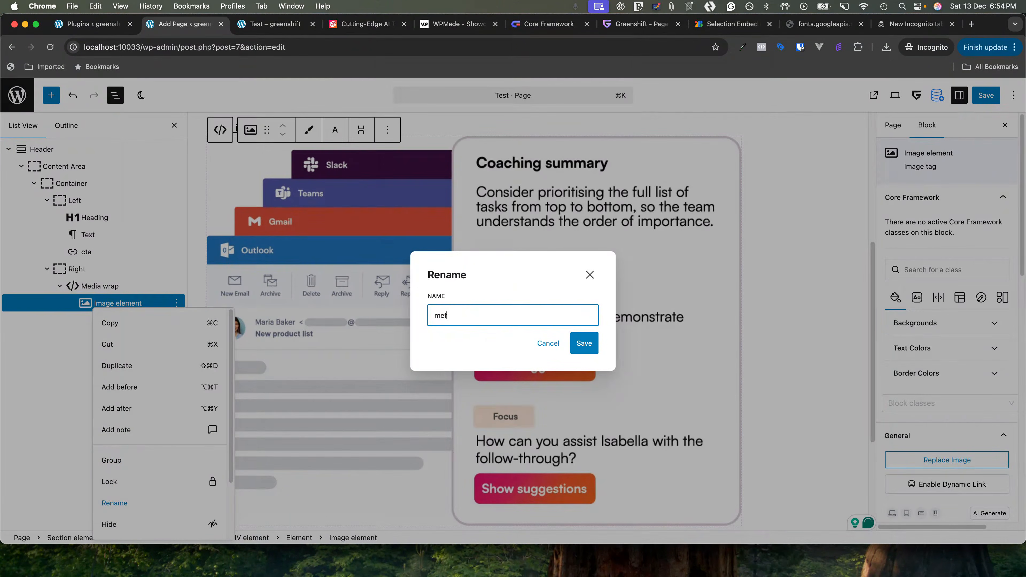
text(ia)
key(Return)
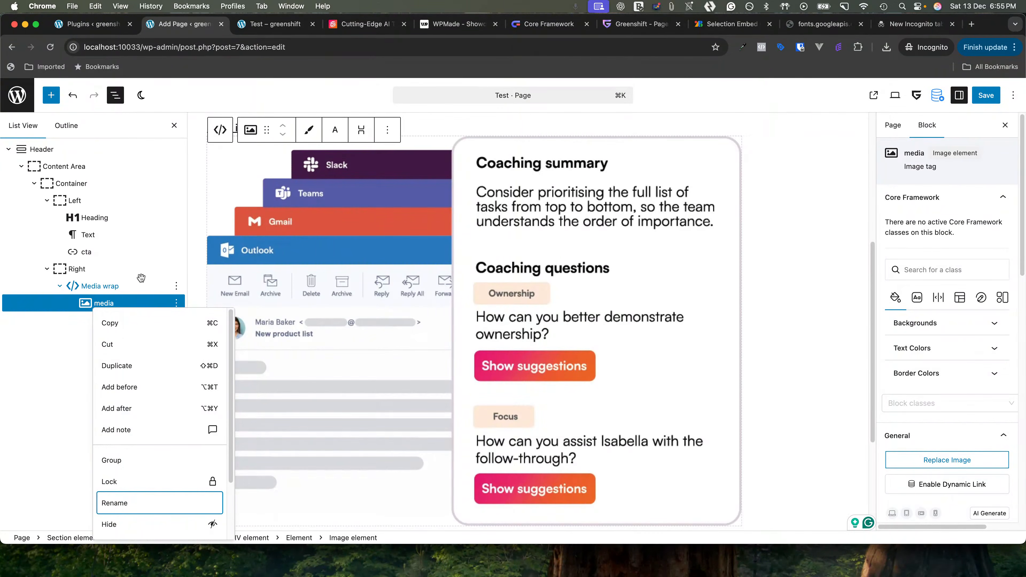
click(131, 302)
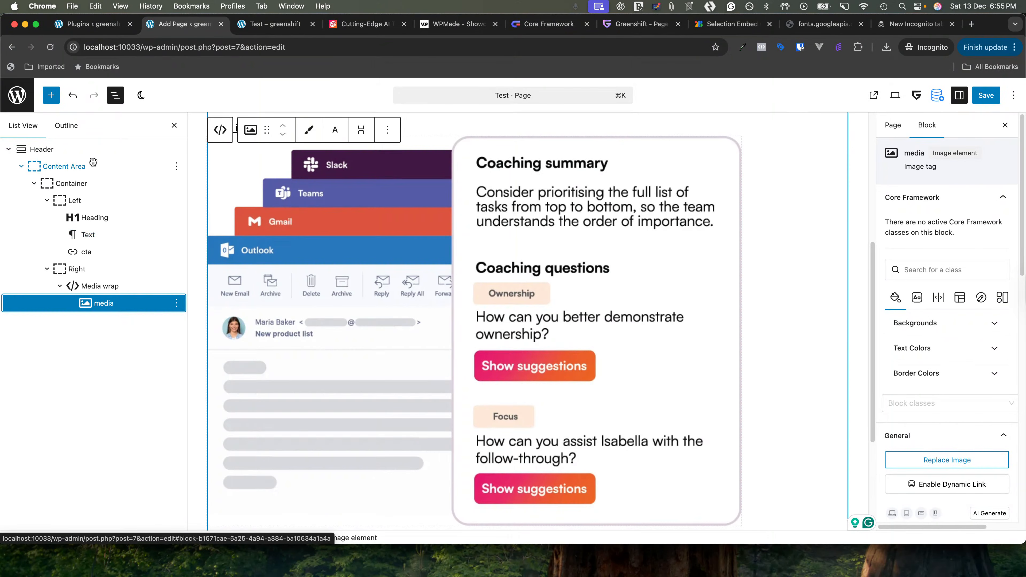
Save the page and review the refreshed Test page on the front end
click(986, 95)
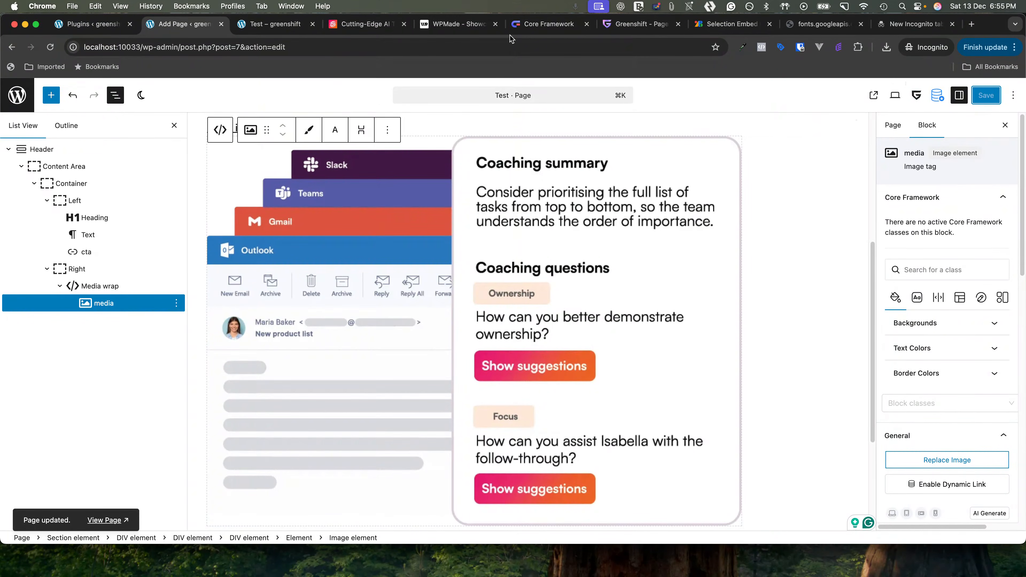
click(280, 25)
click(50, 46)
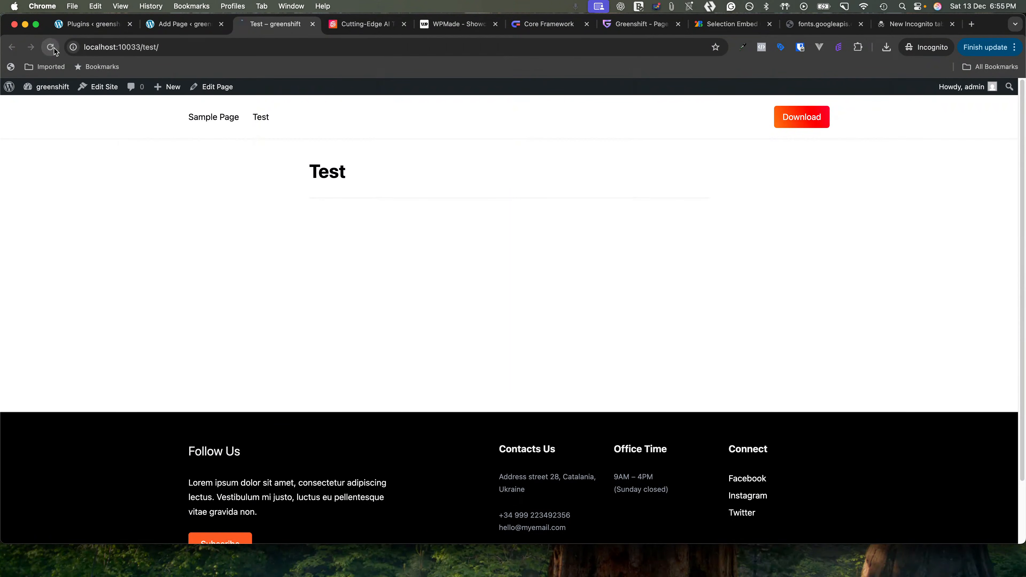
scroll(122, 215, down, 8)
scroll(123, 213, up, 7)
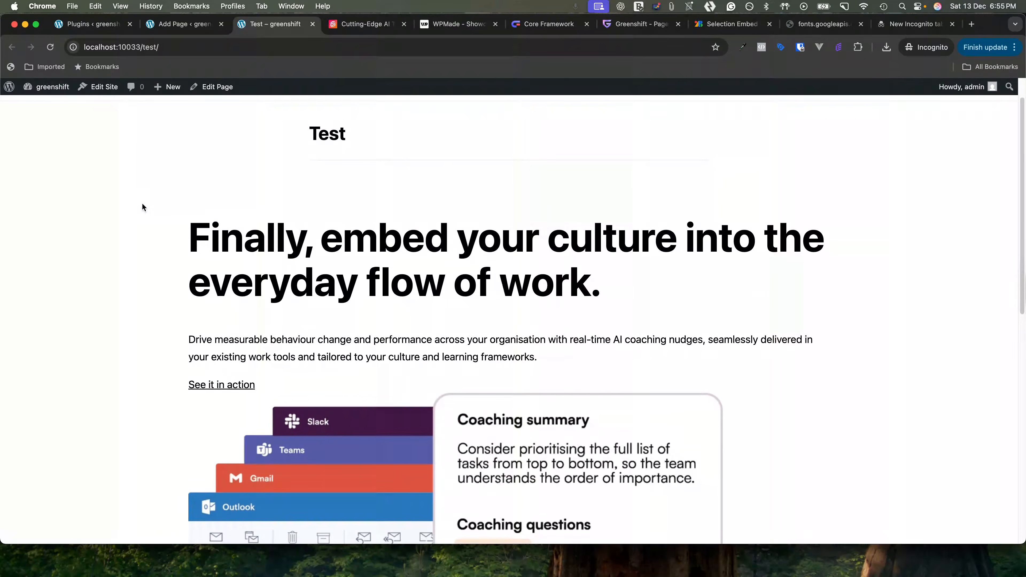
scroll(279, 218, down, 1)
scroll(283, 229, up, 3)
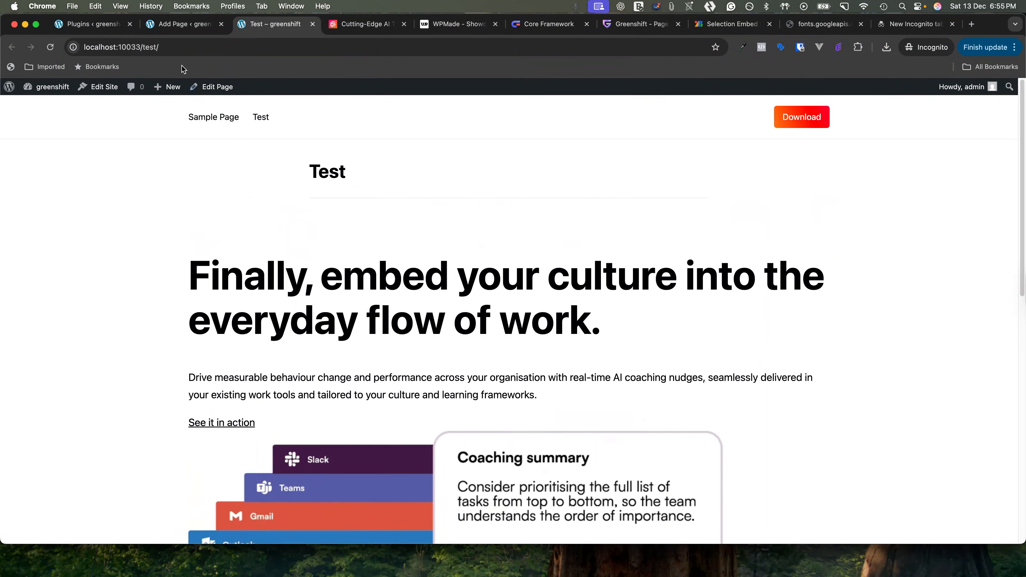
Return to the page editor and add a local class named header-sect to the Header section
click(176, 25)
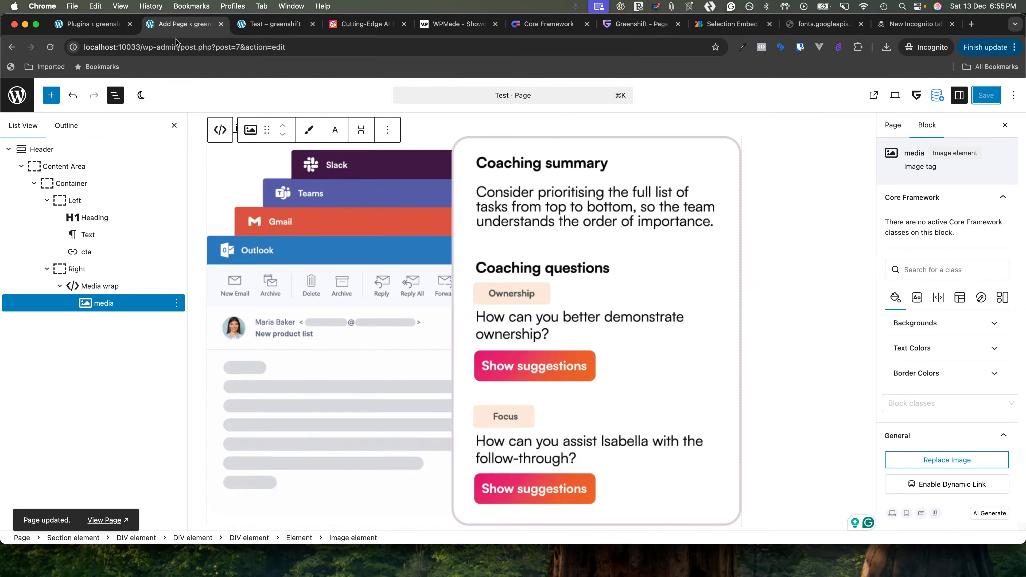
click(80, 150)
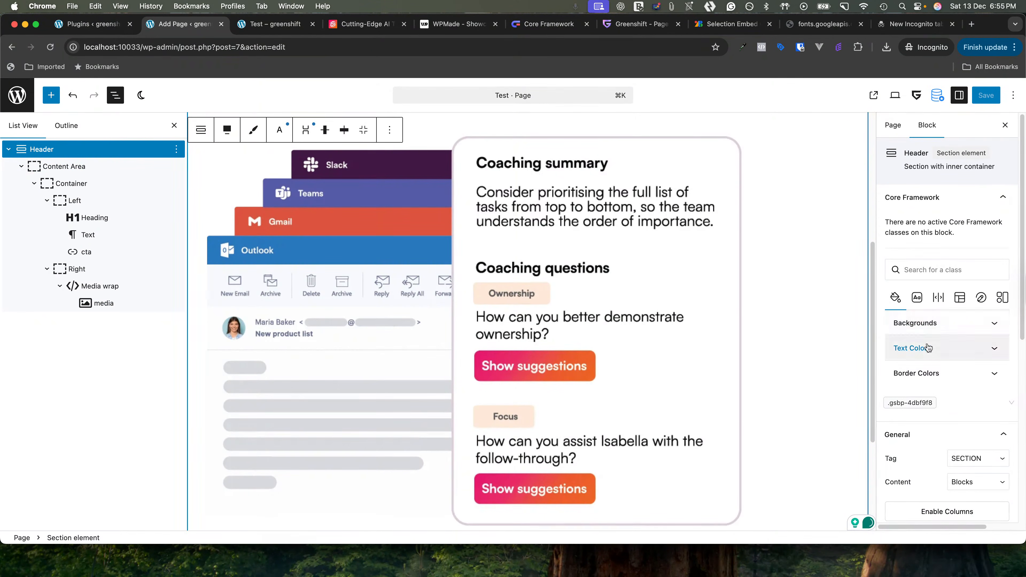
click(949, 202)
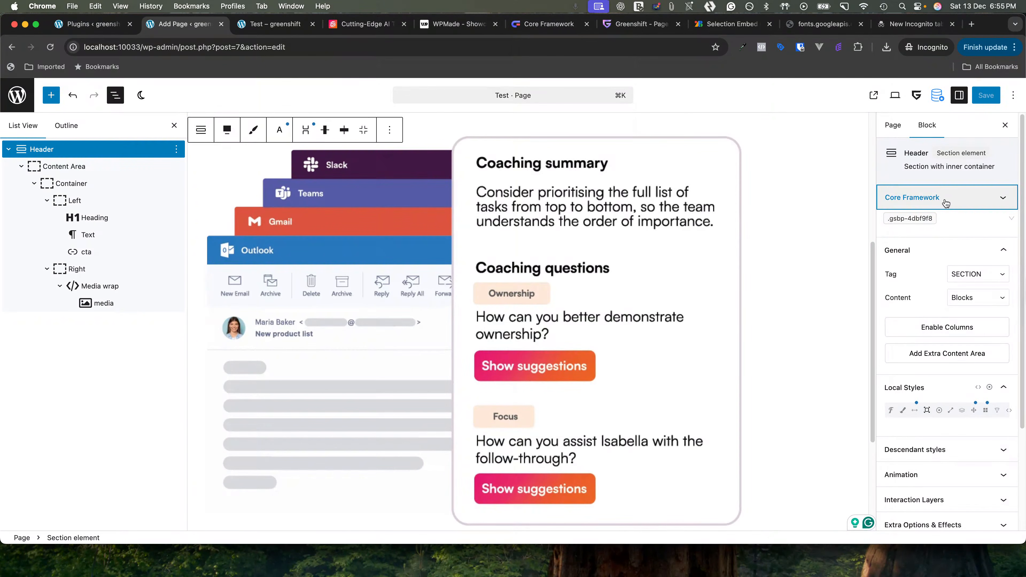
click(944, 204)
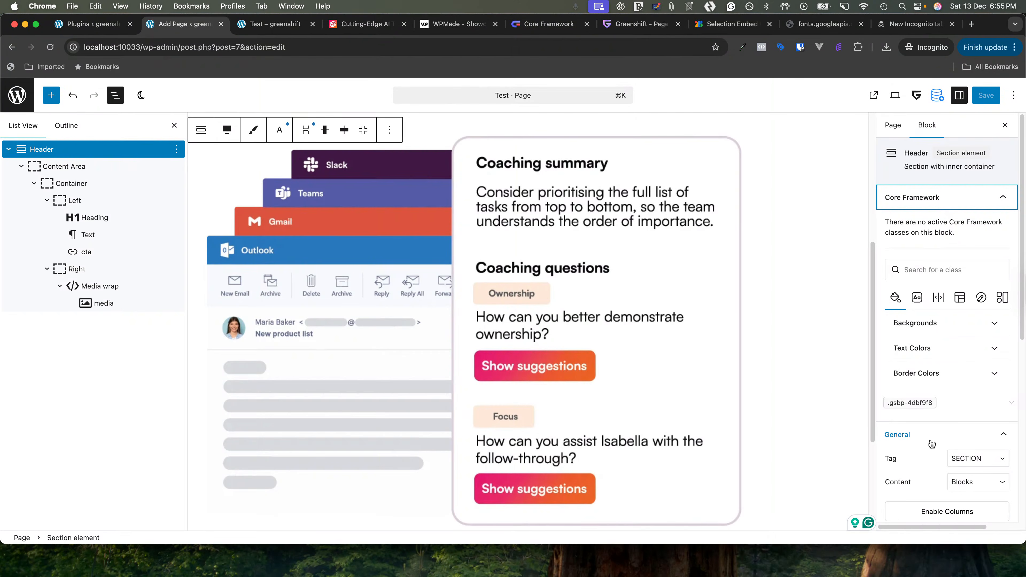
scroll(944, 429, down, 1)
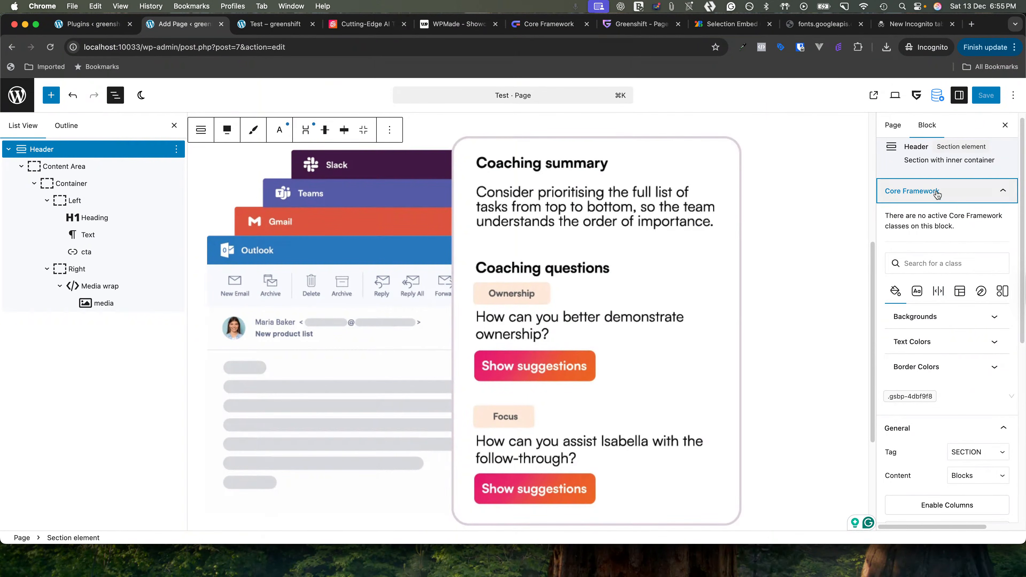
click(935, 201)
click(937, 222)
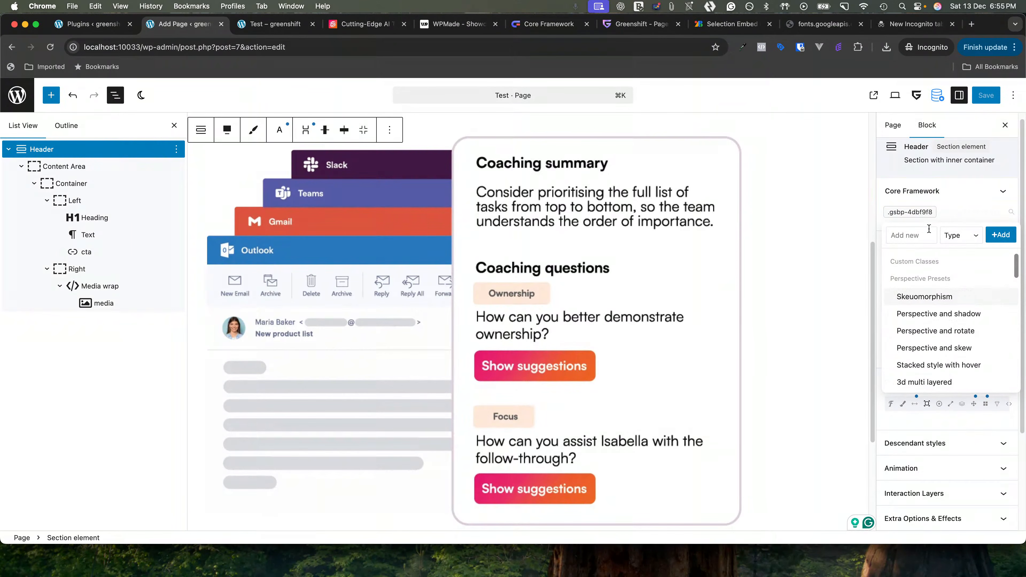
click(915, 236)
text(header-sect)
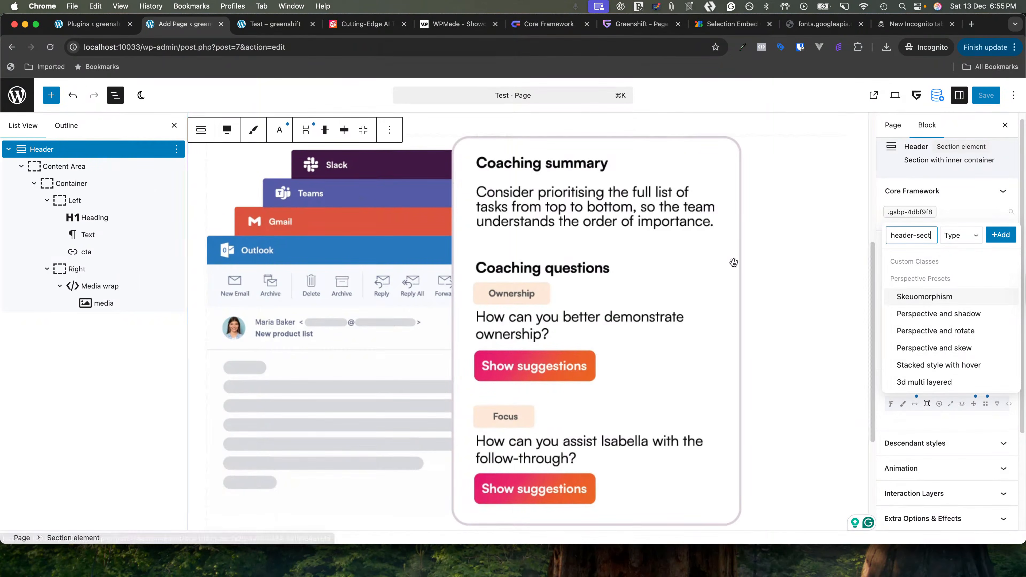
click(965, 235)
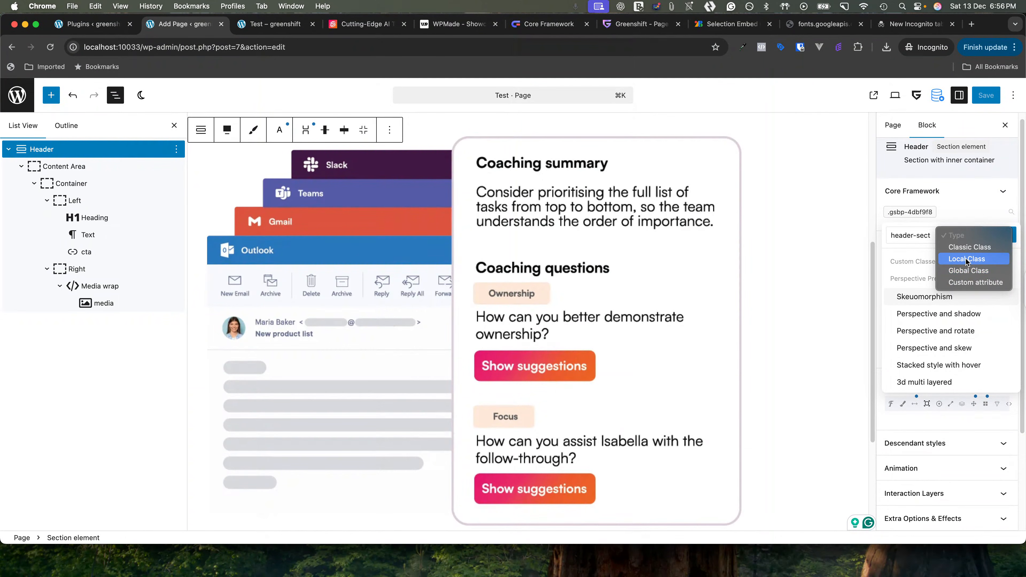
click(965, 259)
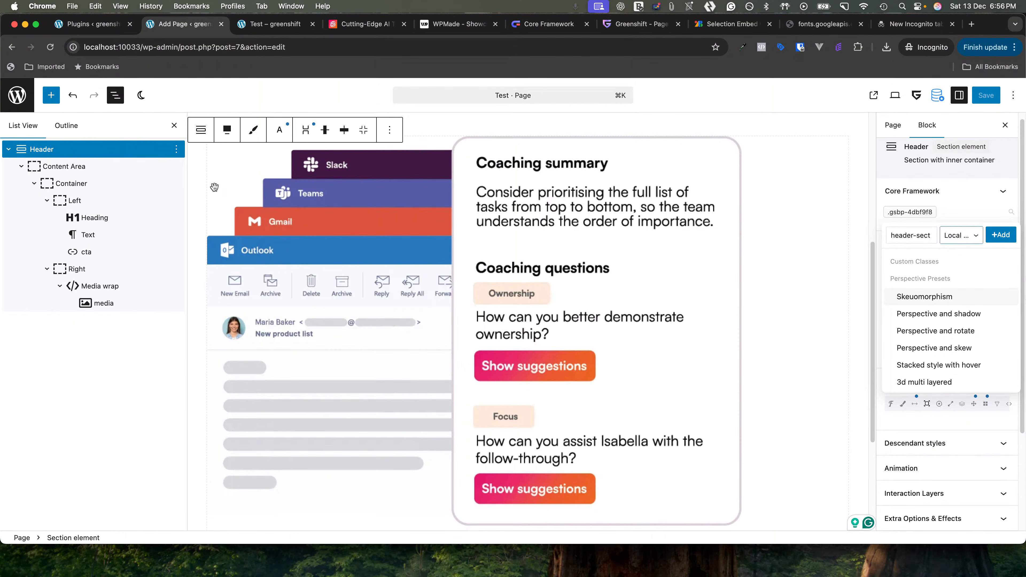
click(1001, 235)
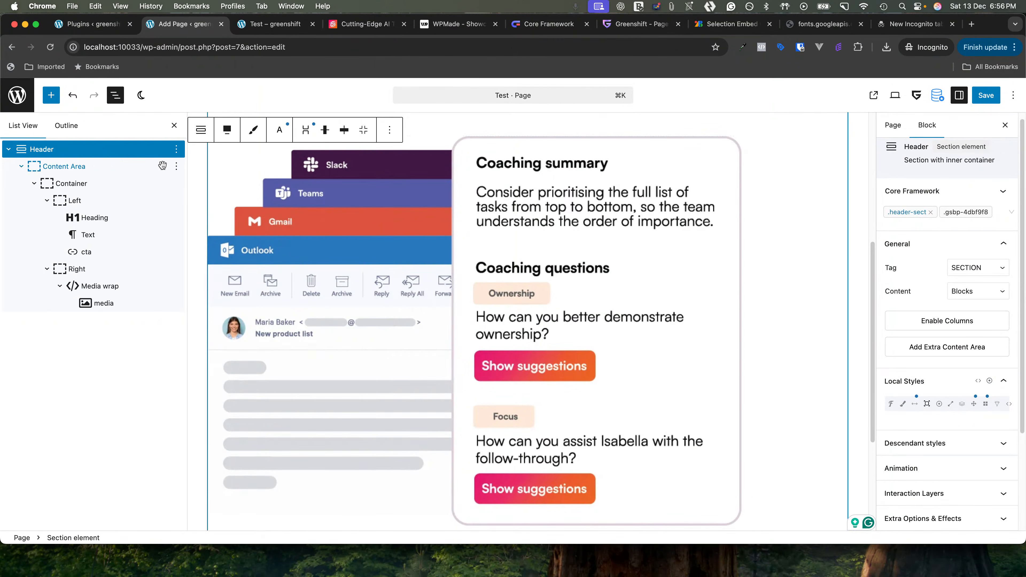
click(97, 151)
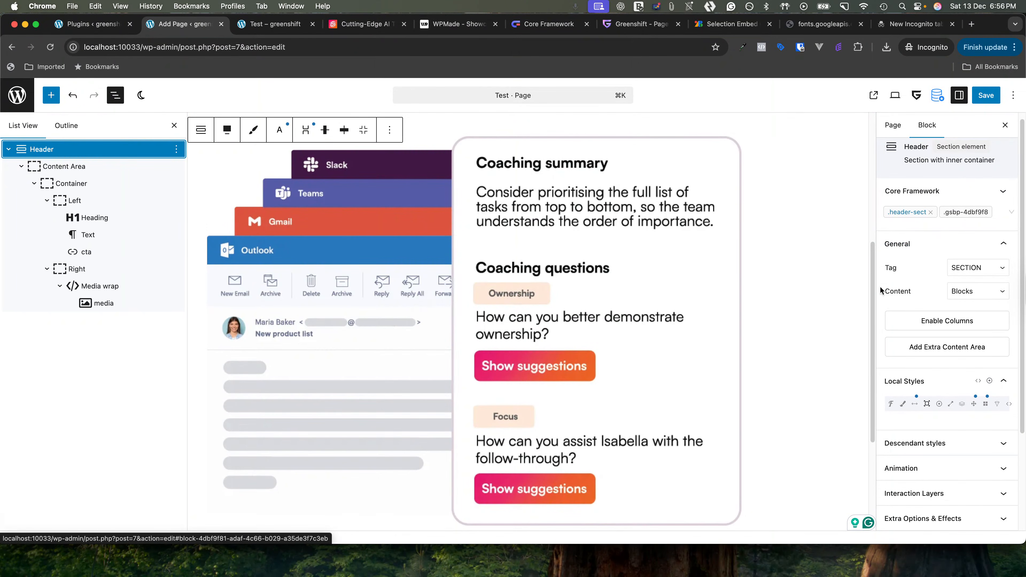
Enter header-sect__d as the name of a new block class for the Container element
click(75, 183)
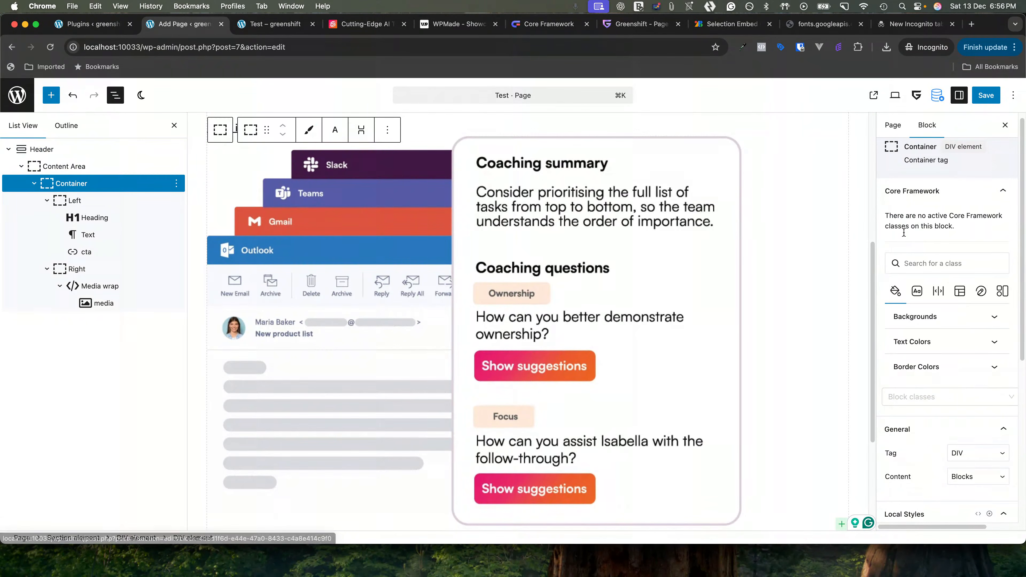
scroll(931, 397, down, 1)
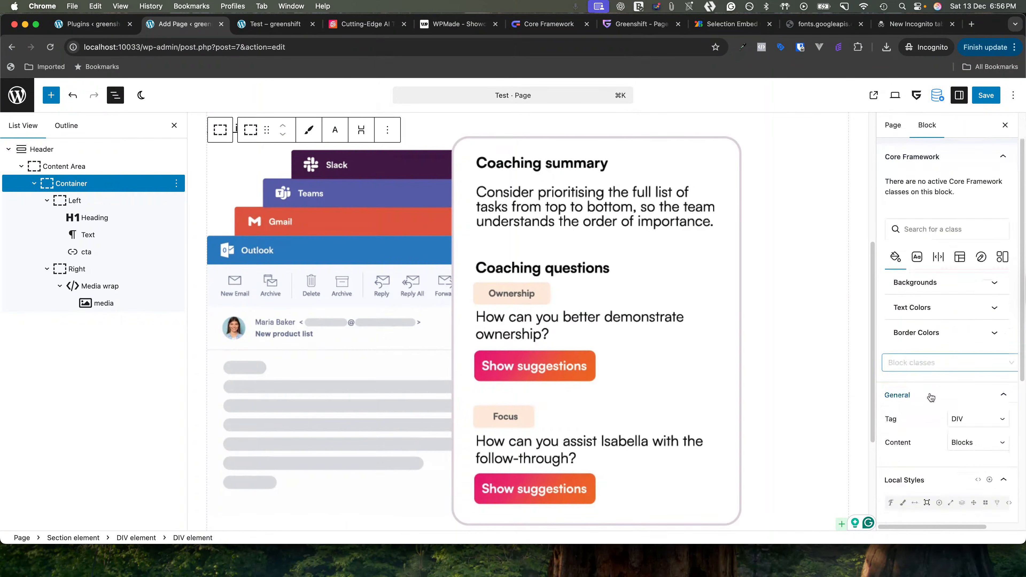
click(918, 363)
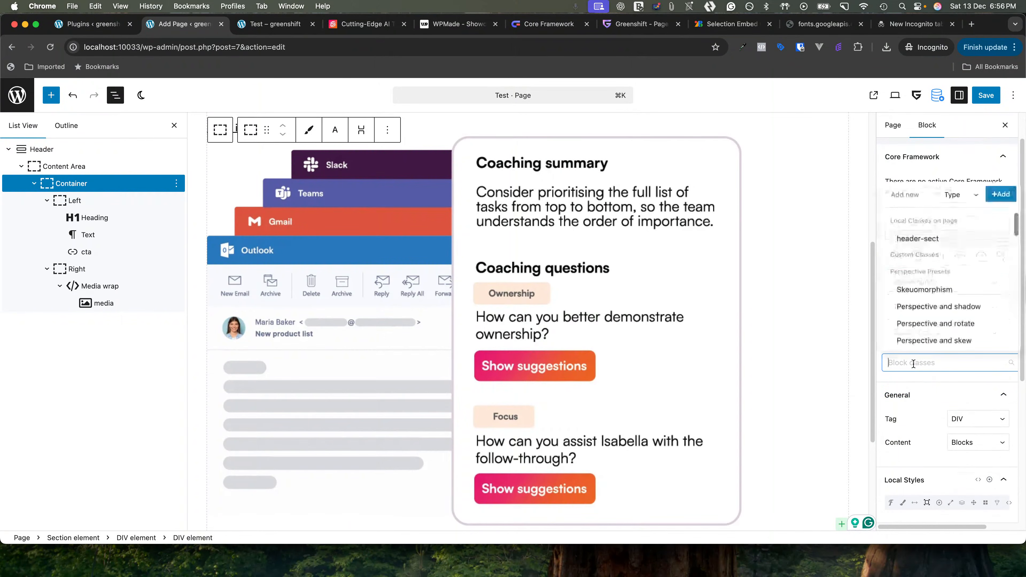
click(907, 190)
text(head)
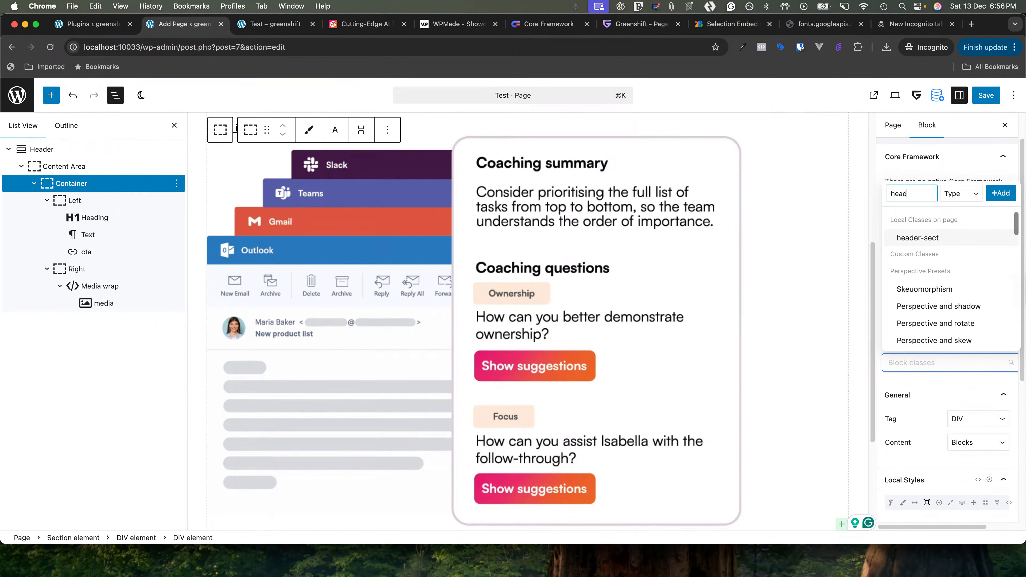
text(er)
text(-sect__d)
mouse_move(911, 198)
mouse_down()
mouse_move(929, 195)
mouse_move(891, 193)
mouse_up()
click(926, 194)
drag(930, 193, 933, 193)
Search the web for "BEM class" in a new tab and review the Block and Element naming rules on getbem.com
click(971, 24)
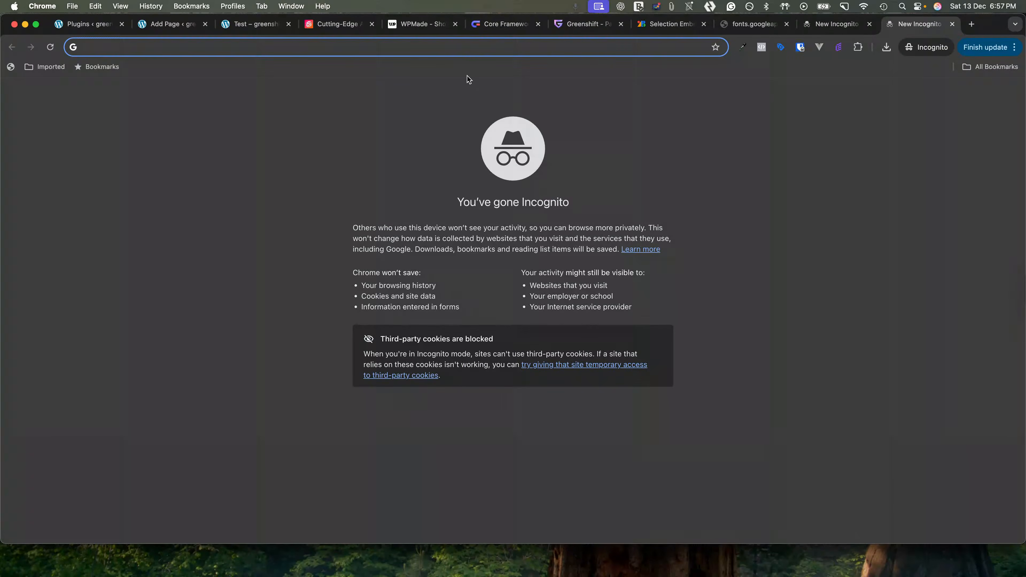
text(BEM )
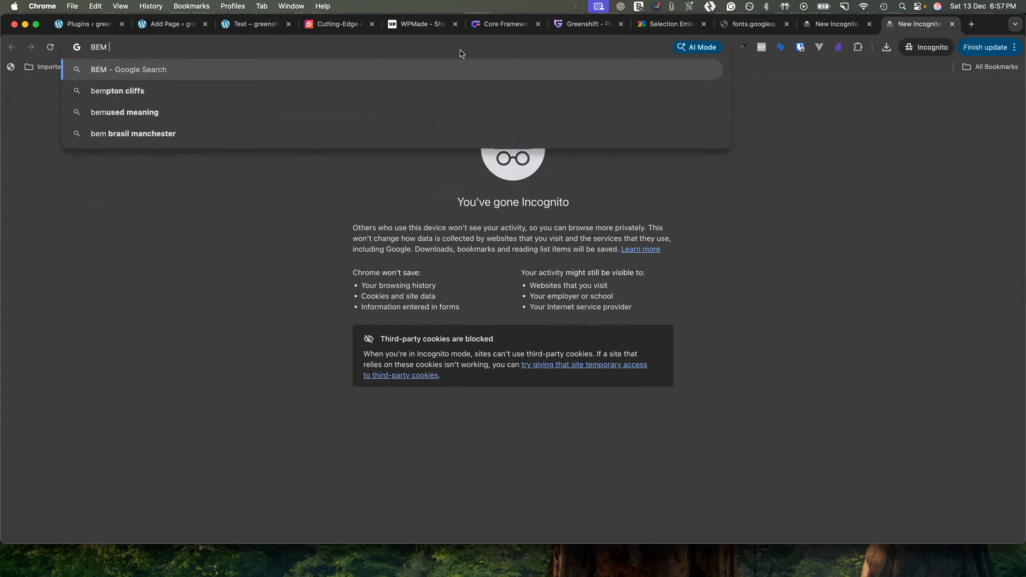
text(class)
key(Return)
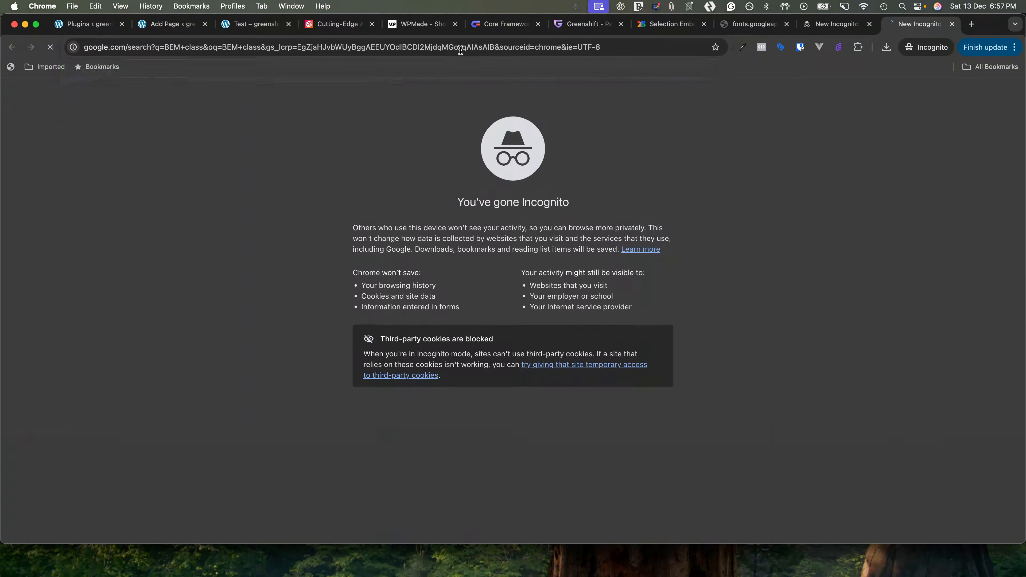
click(169, 198)
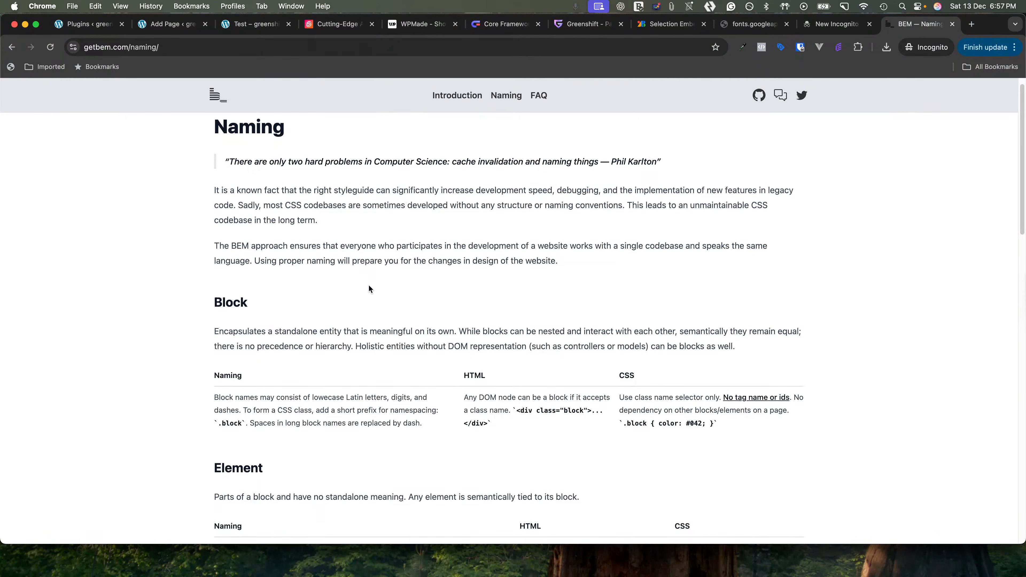
scroll(368, 284, down, 5)
scroll(368, 286, down, 10)
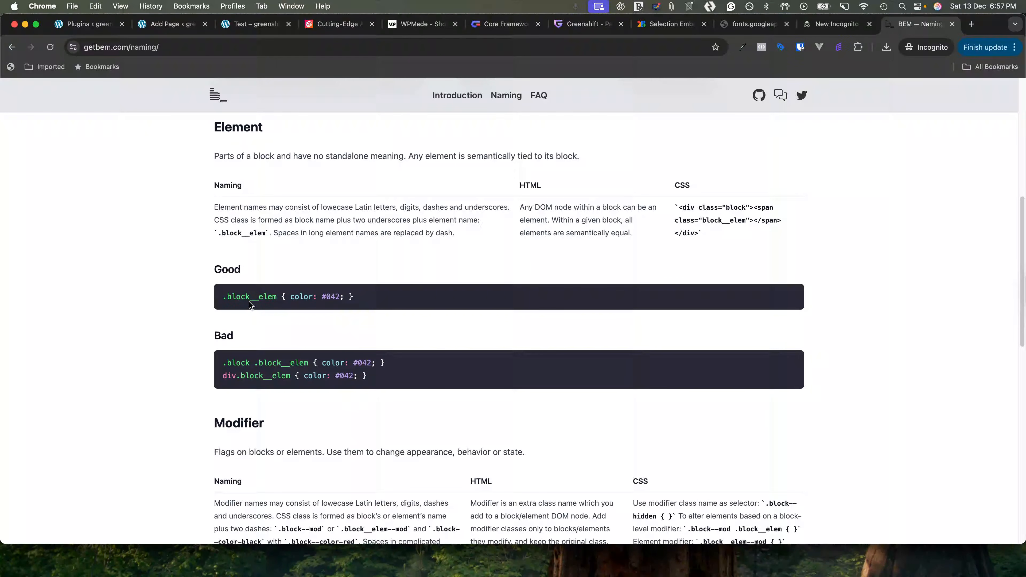
scroll(282, 318, up, 14)
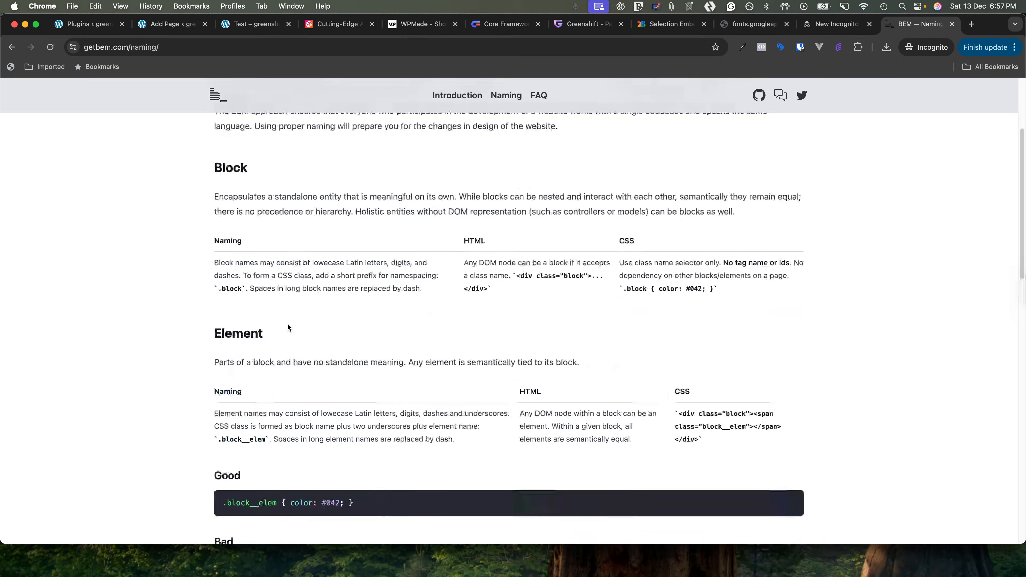
scroll(311, 319, up, 1)
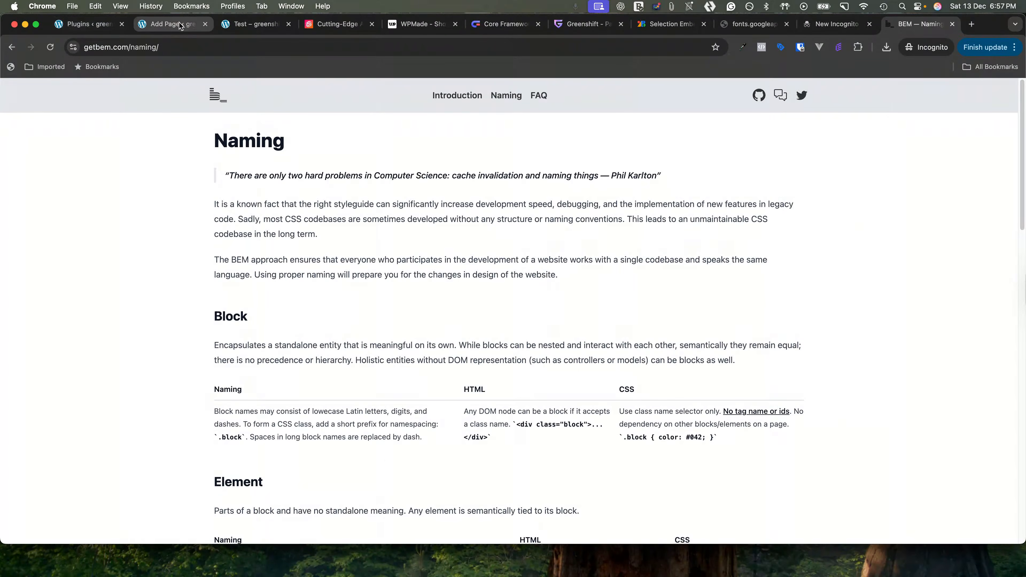
Return to the page editor and add header-sect__cont as a local class on the Container element
click(165, 24)
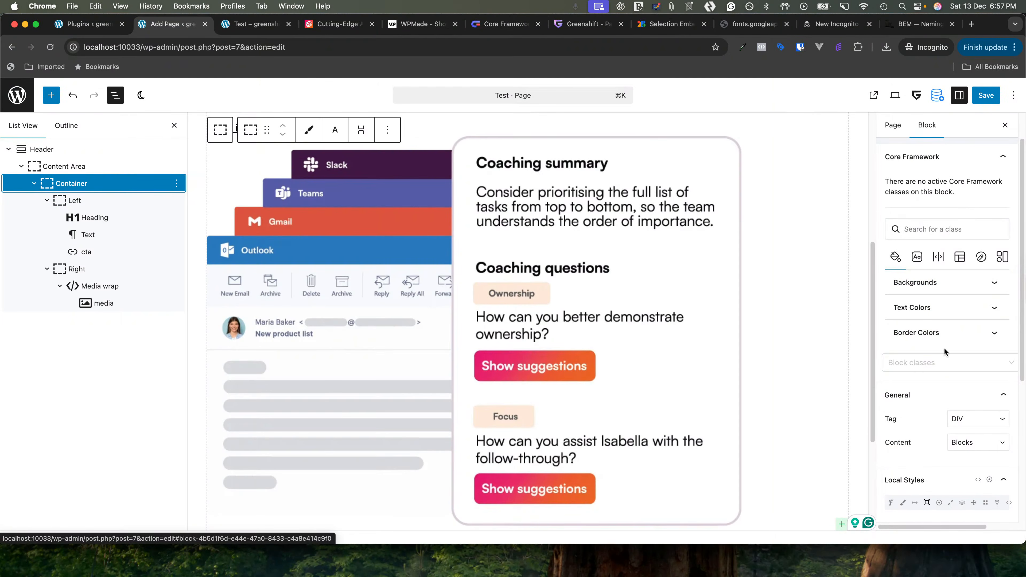
click(946, 359)
click(977, 198)
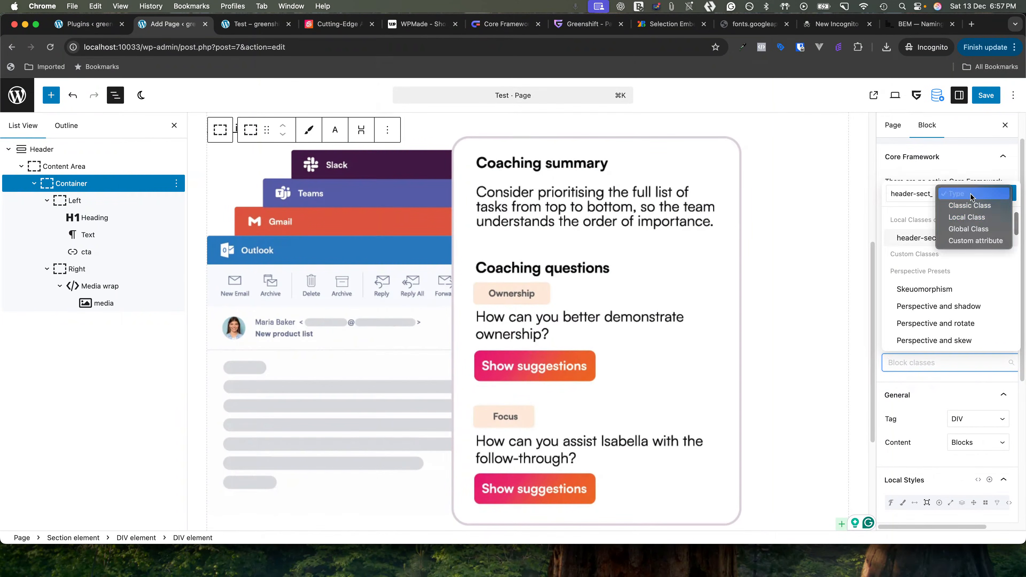
click(970, 219)
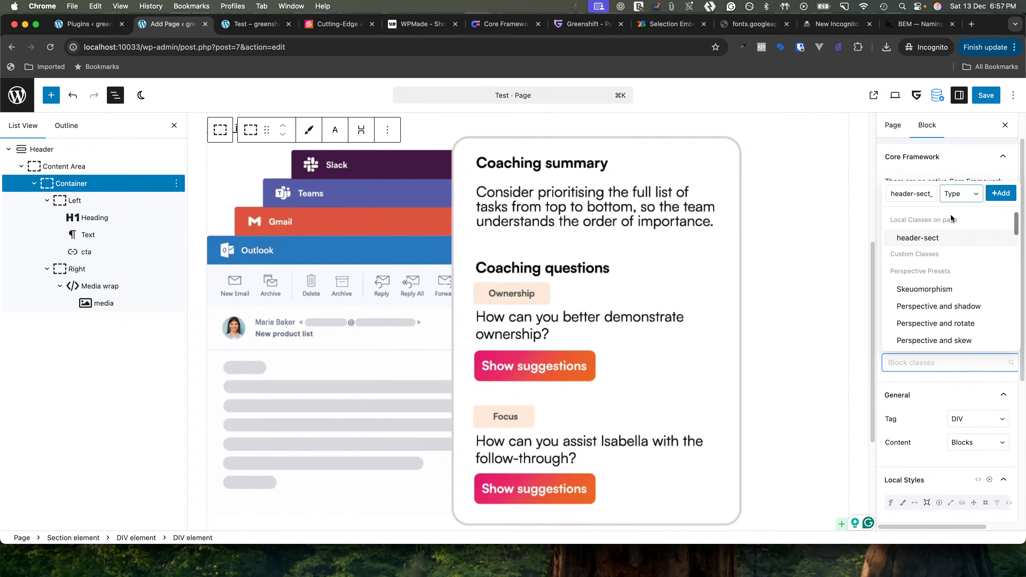
click(1001, 193)
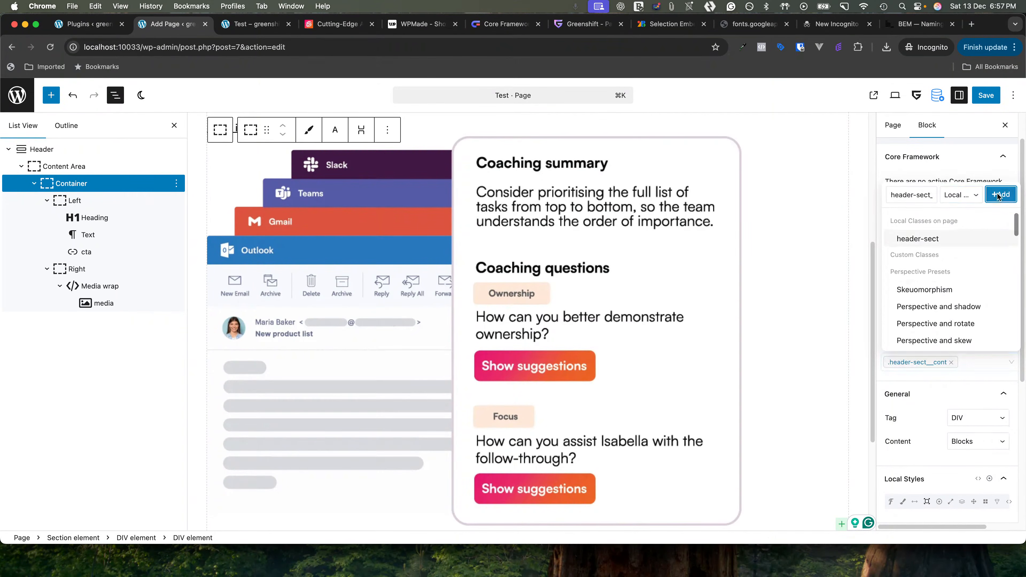
Select the Left element and collapse its Core Framework settings
click(74, 201)
click(935, 227)
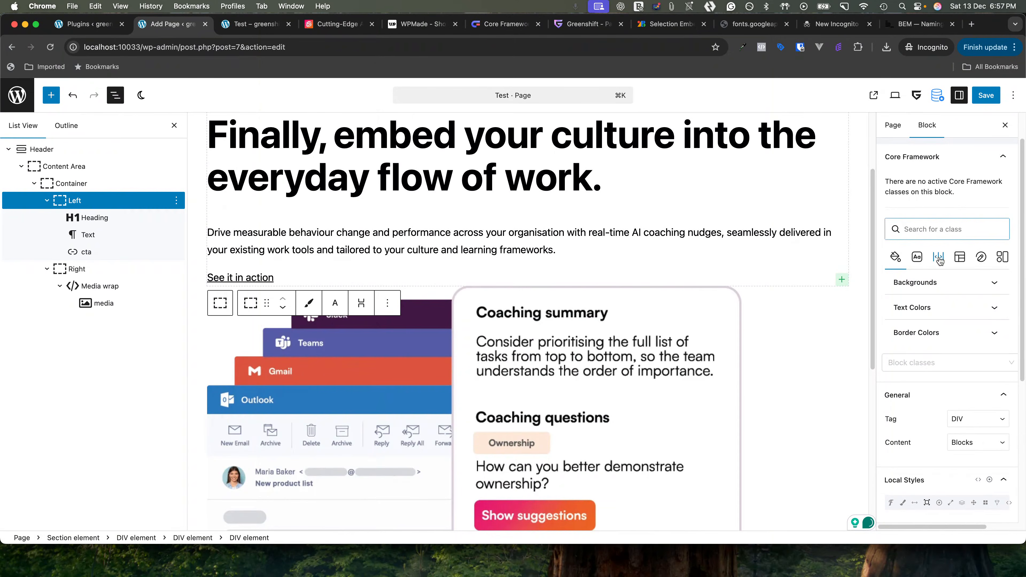
click(929, 363)
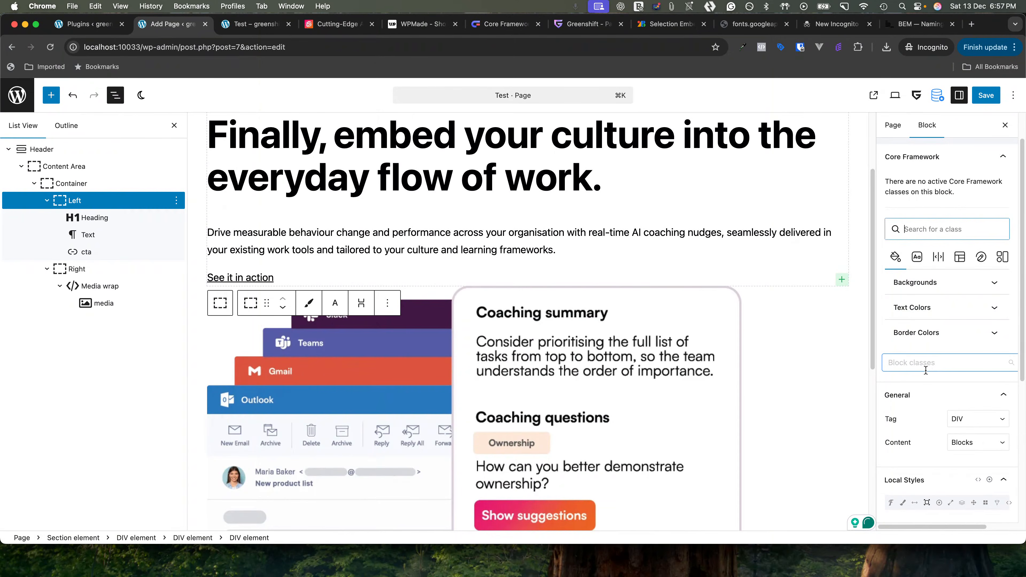
click(884, 383)
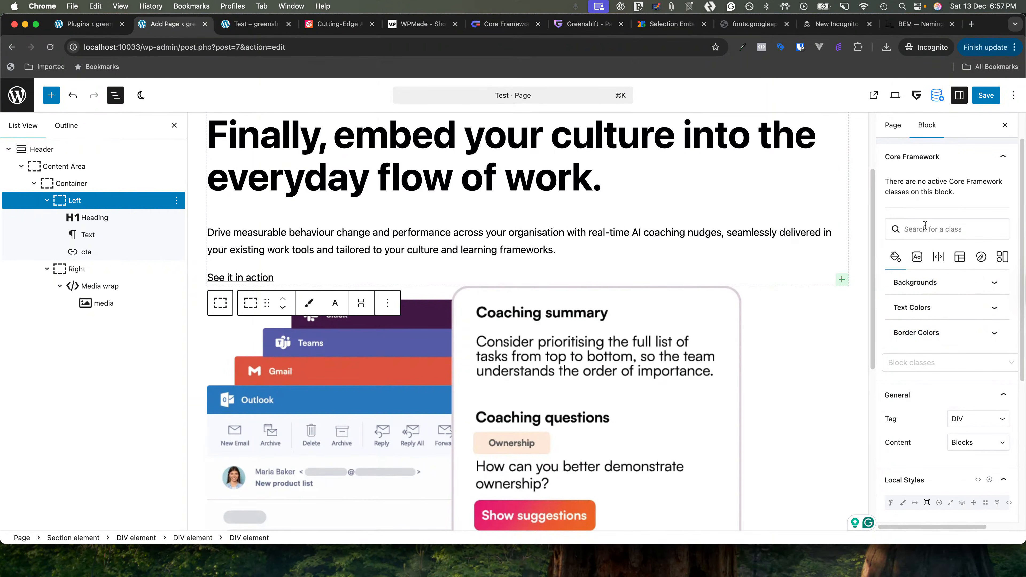
click(932, 164)
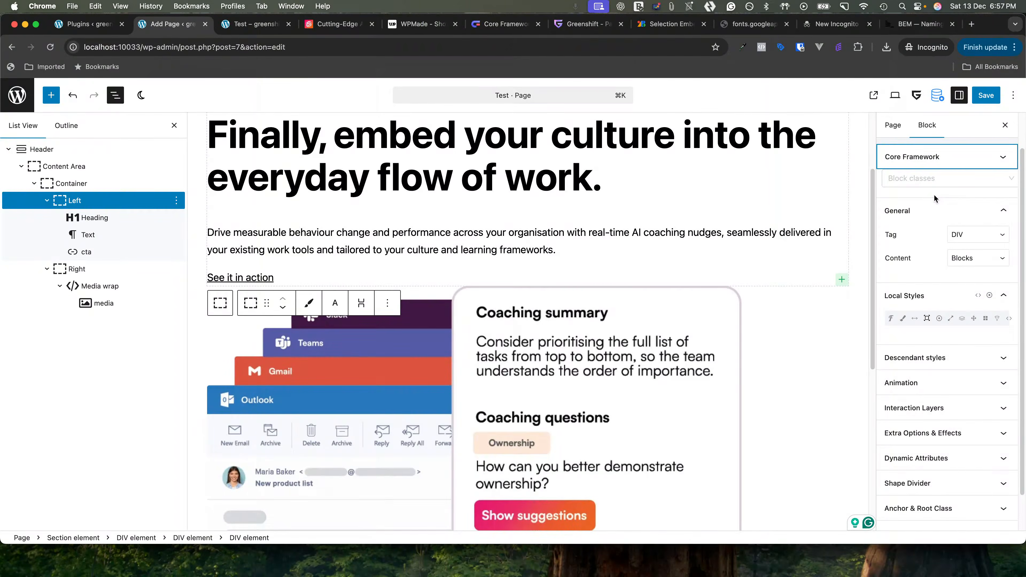
Add a local class named header-sect__left to the Left element, copying the header-sect prefix for reuse
click(922, 213)
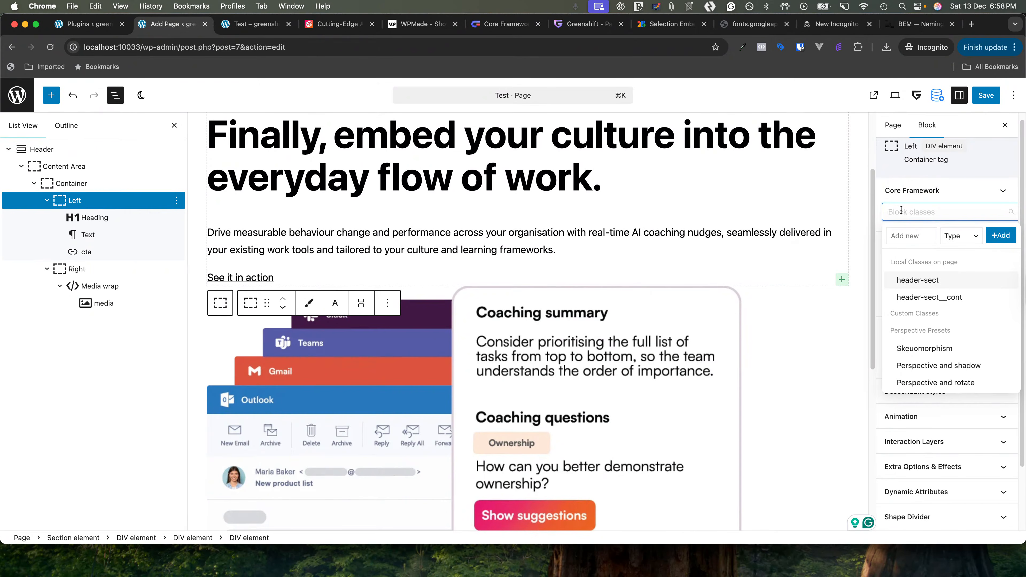
click(900, 235)
text(header-sect__)
key(super+a)
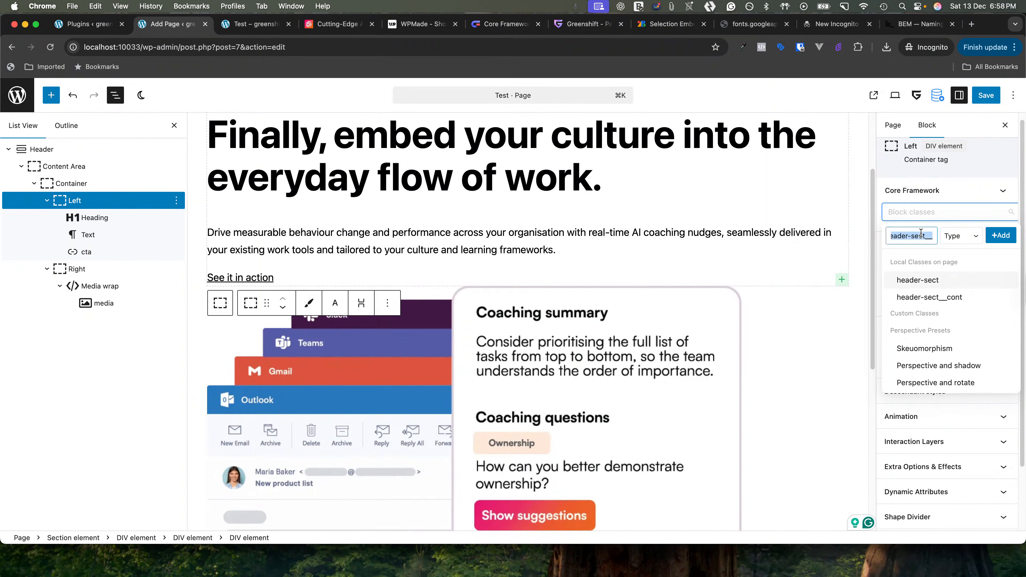
key(super+c)
click(935, 235)
text(left)
click(958, 237)
click(969, 261)
click(1002, 236)
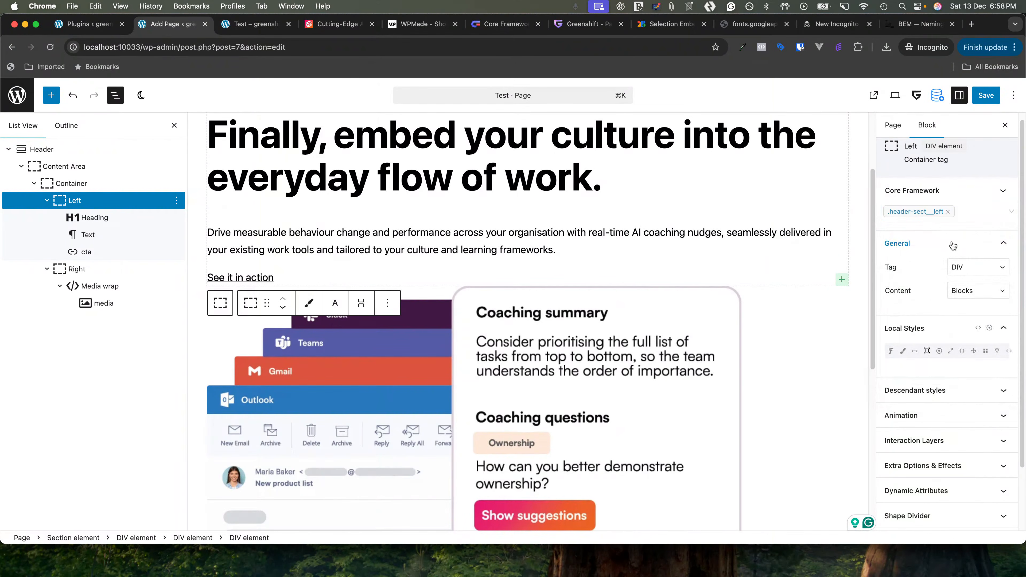
Add a local class named header-sect__heading to the Heading element inside Left, reusing the copied prefix
click(106, 219)
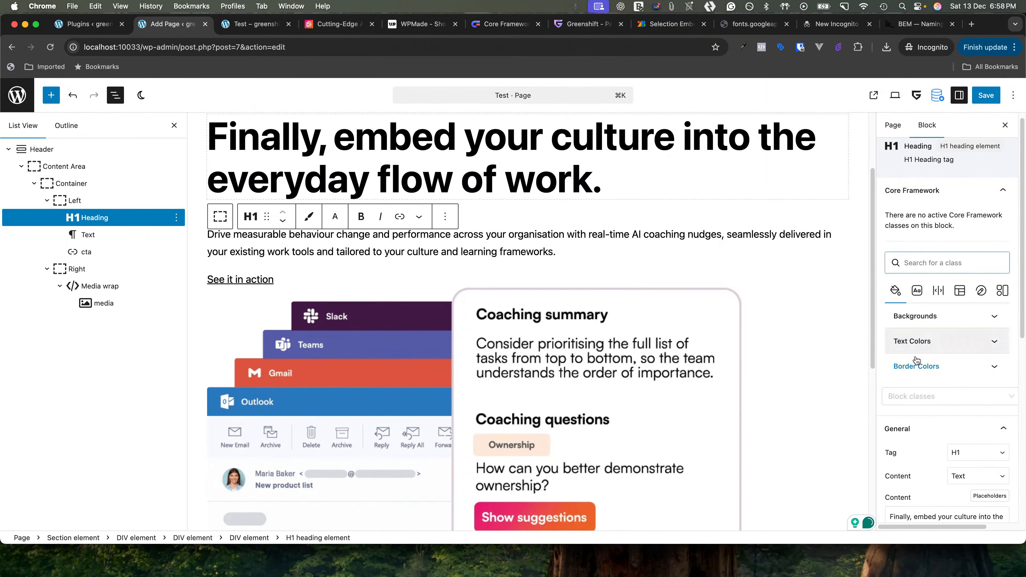
click(914, 396)
click(905, 227)
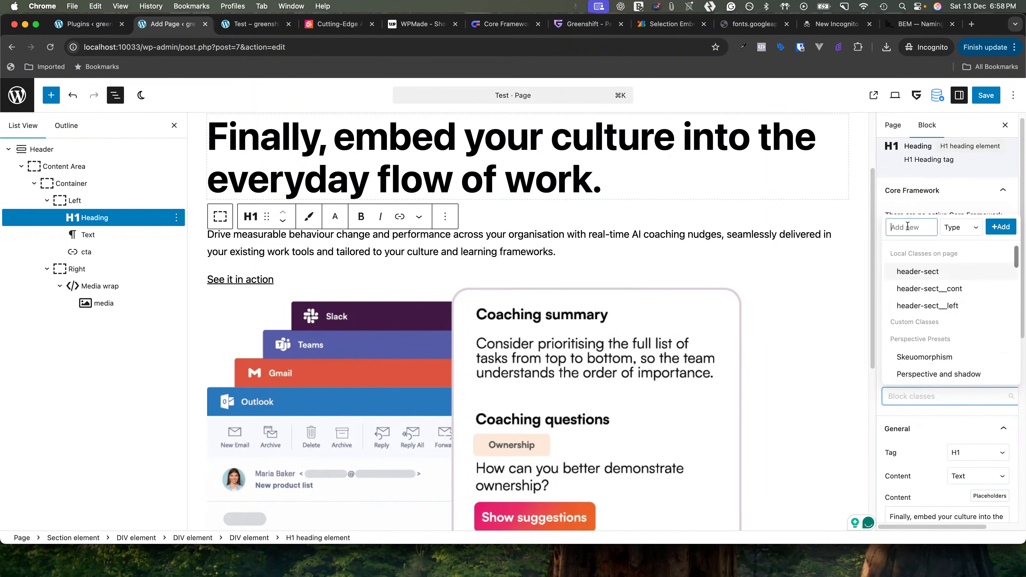
key(super+v)
text(__heading)
click(961, 227)
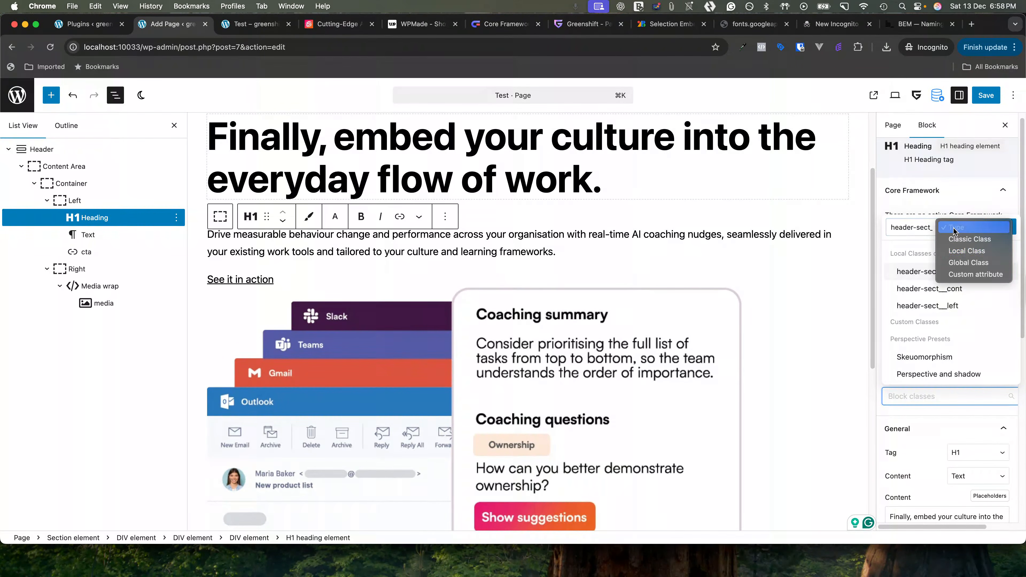
click(969, 251)
click(1000, 229)
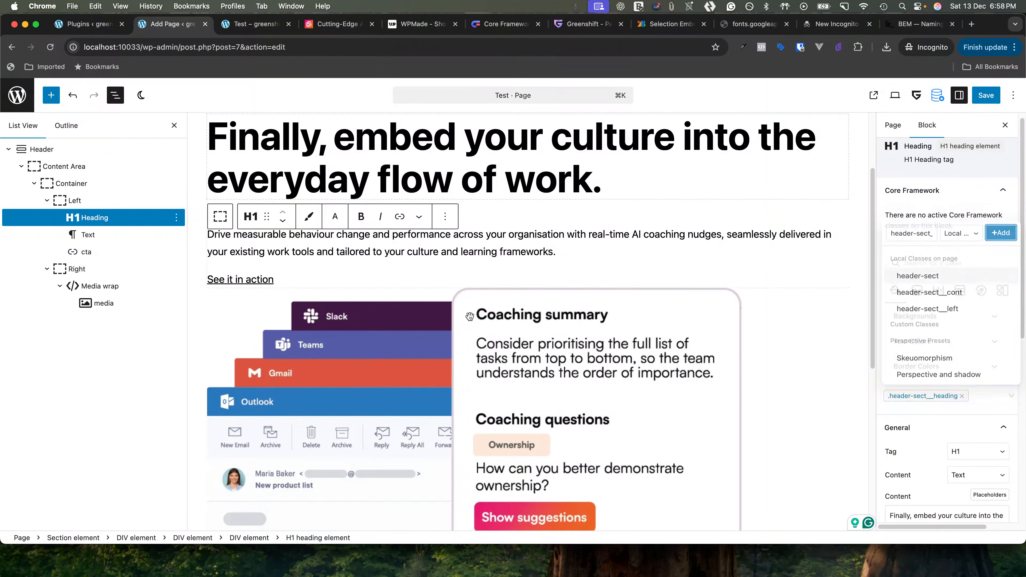
Select the Text paragraph inside the Left element
click(88, 234)
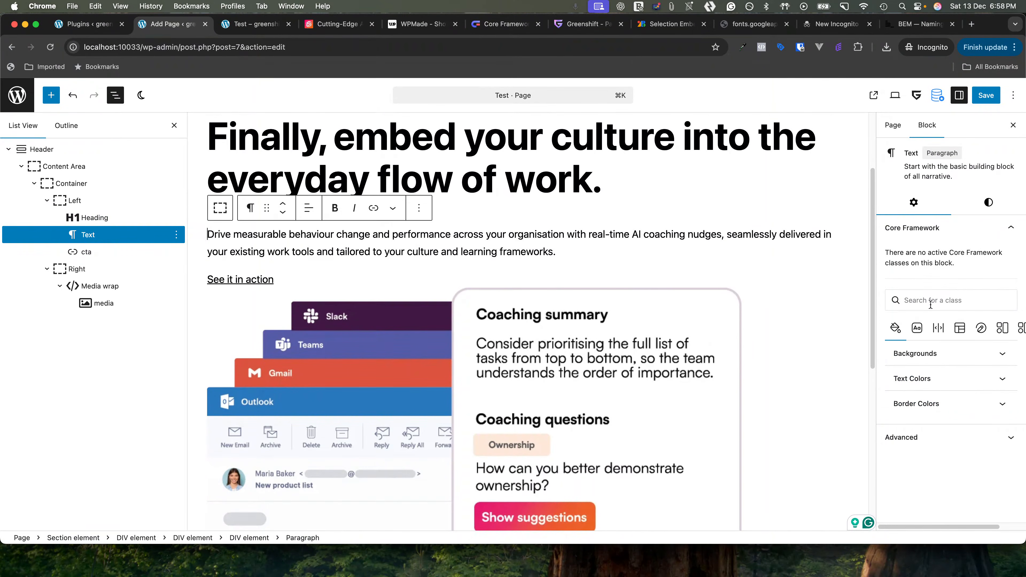
click(112, 237)
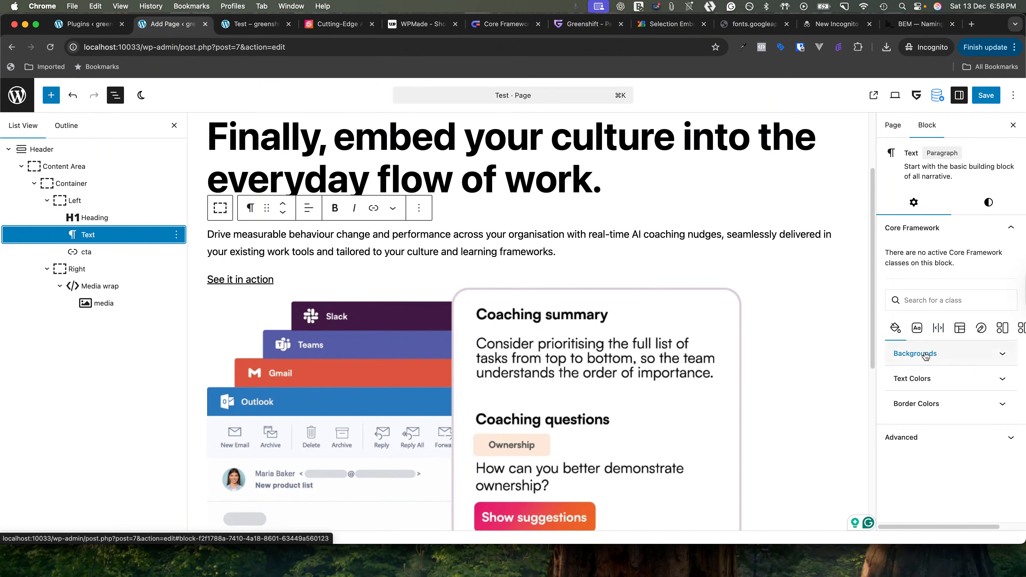
click(916, 439)
click(916, 438)
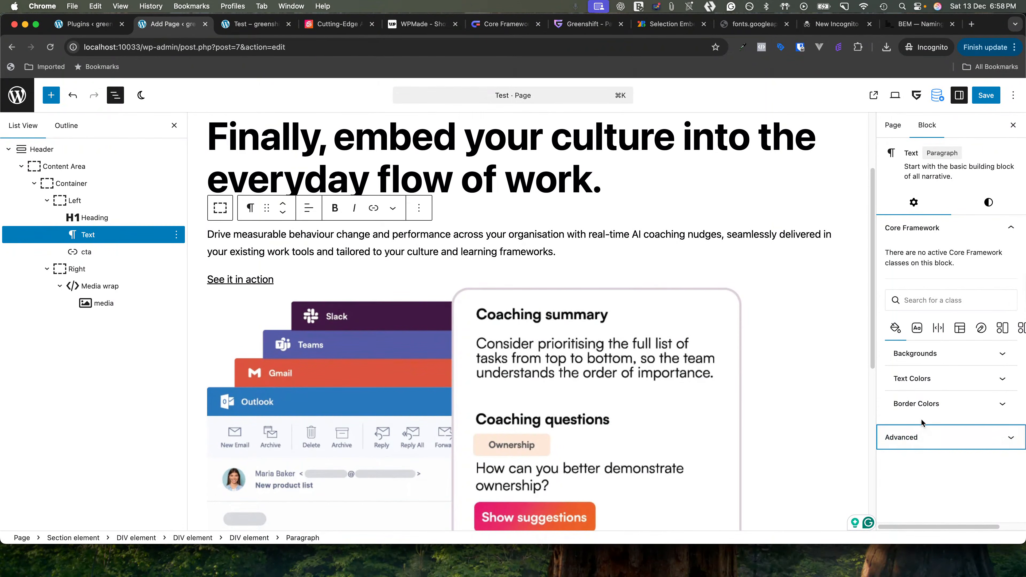
click(117, 96)
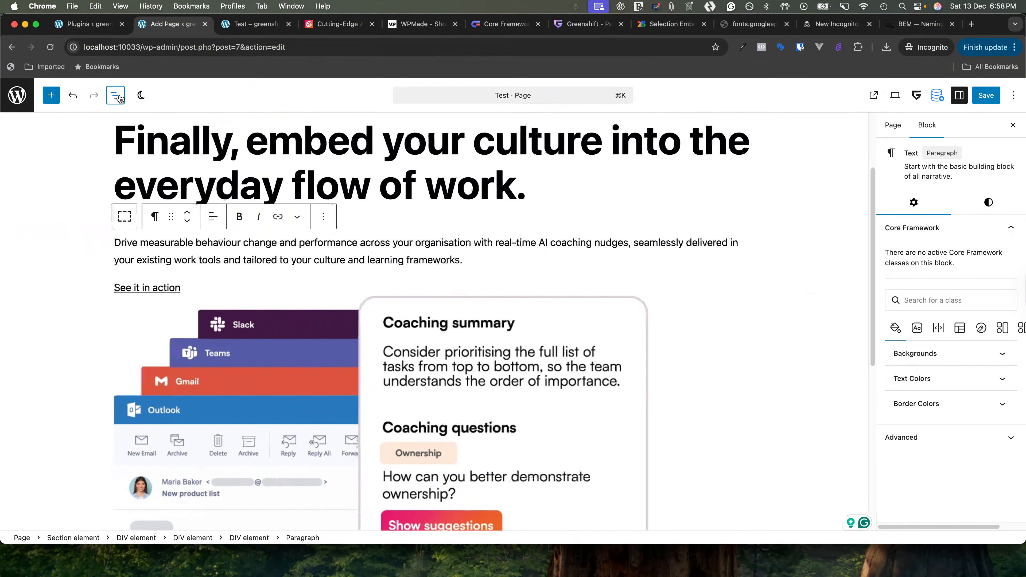
click(116, 96)
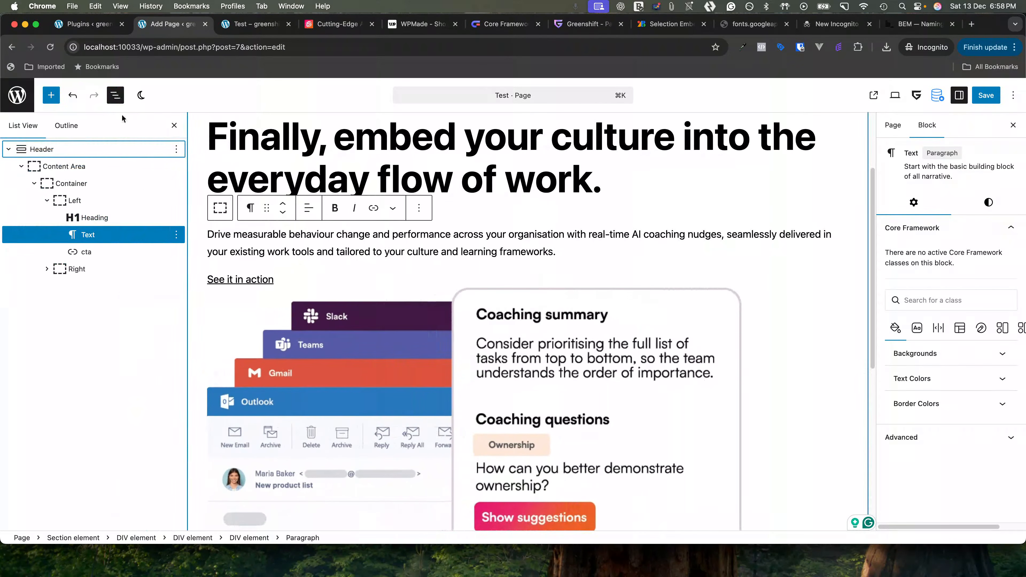
click(97, 235)
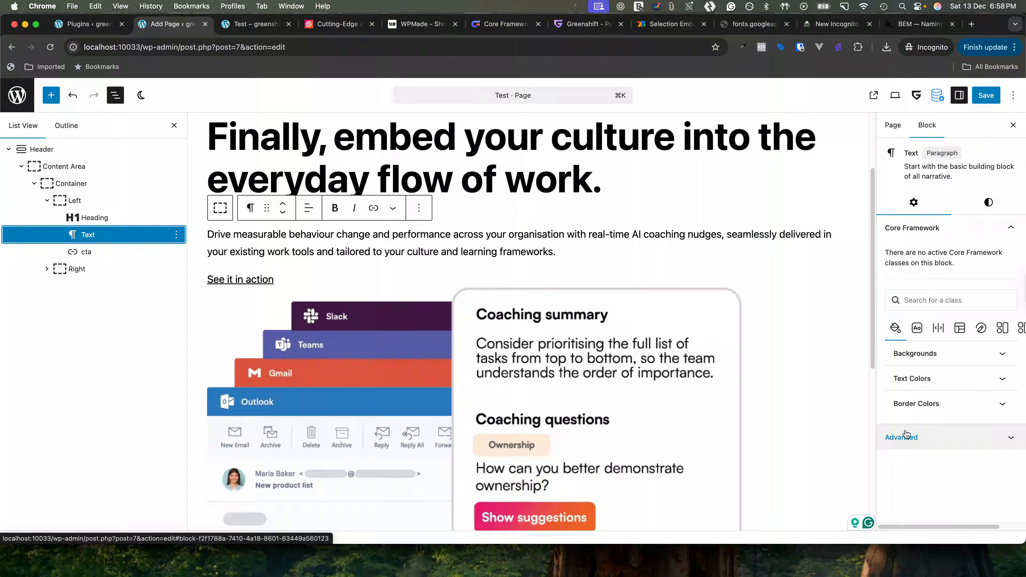
Add a new DIV element at the end of the Left container
click(99, 202)
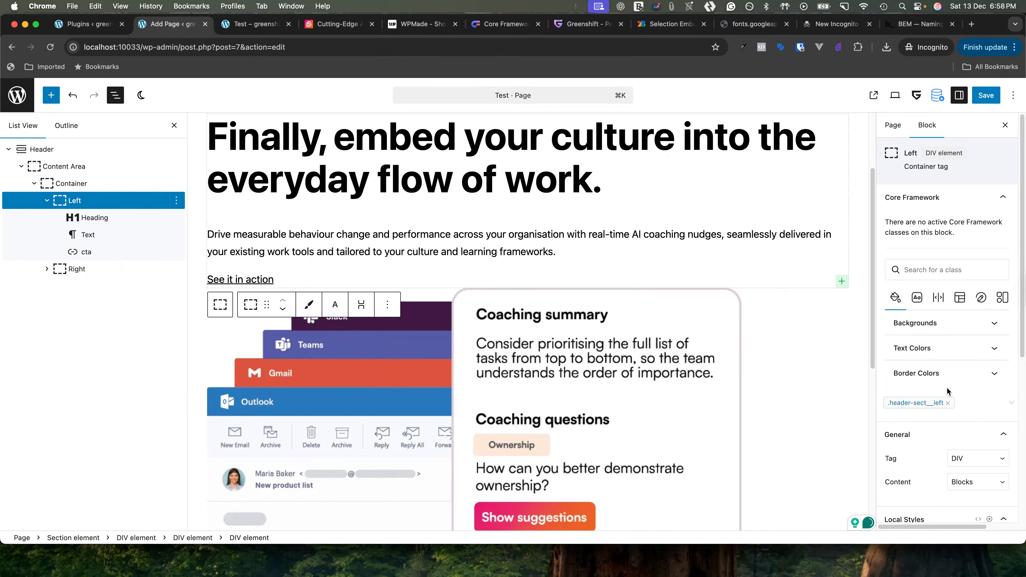
click(841, 280)
click(873, 355)
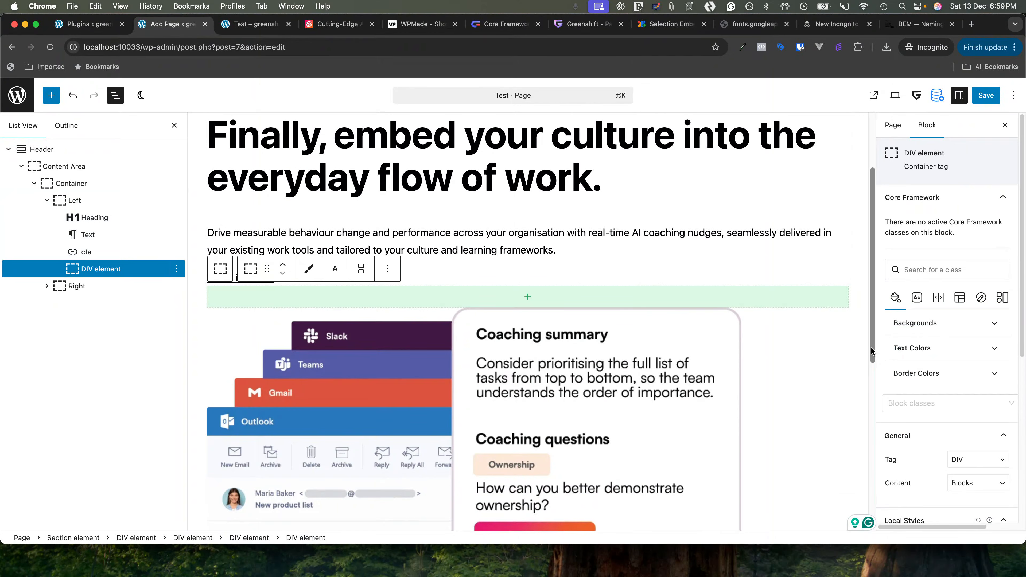
Change the new element's tag to P and its content type to Text
scroll(950, 384, down, 5)
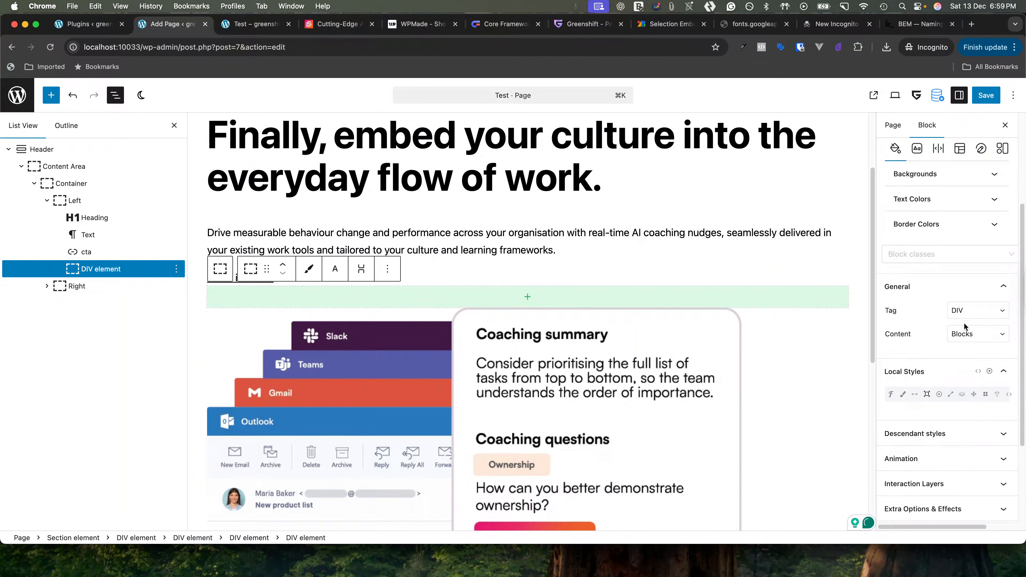
click(968, 311)
click(966, 323)
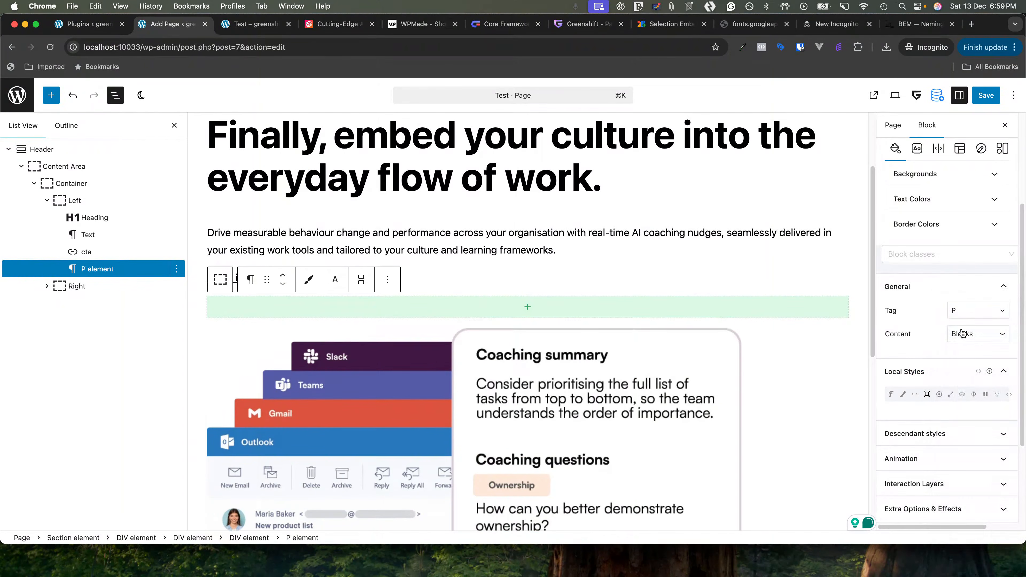
click(963, 335)
click(953, 312)
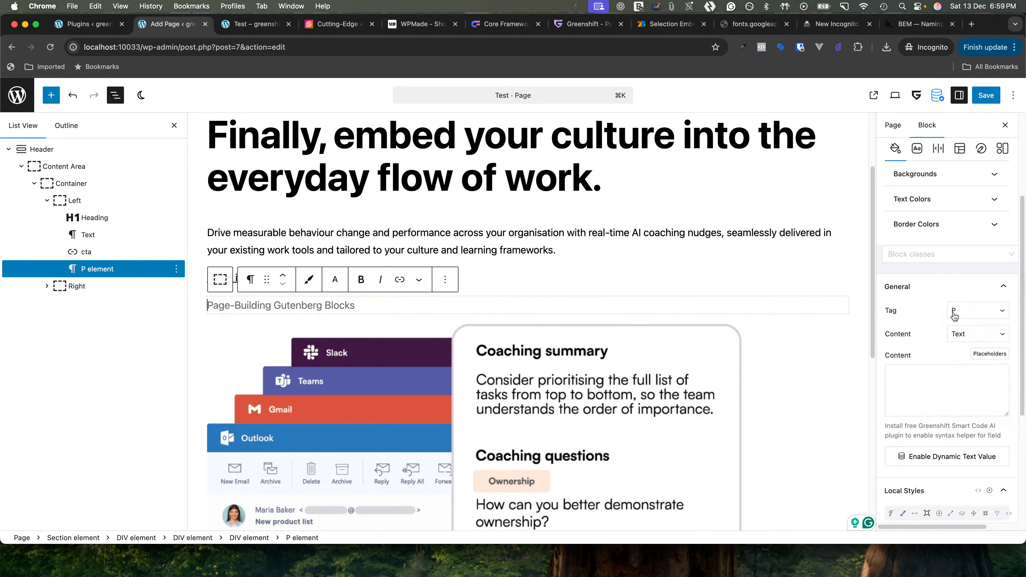
scroll(954, 315, down, 3)
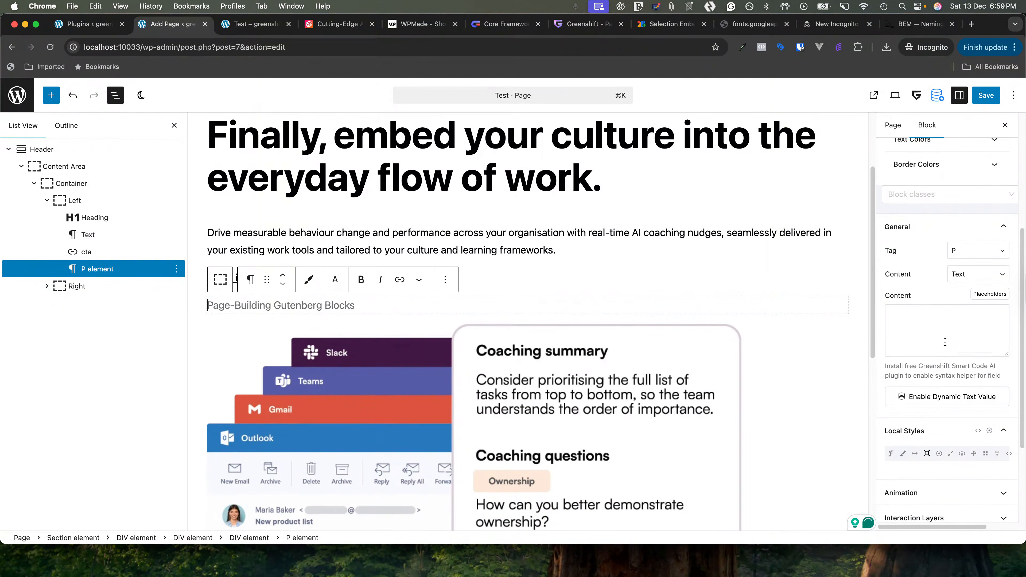
Move the P element directly below the Heading and delete the old Text paragraph block
drag(107, 269, 97, 235)
click(99, 253)
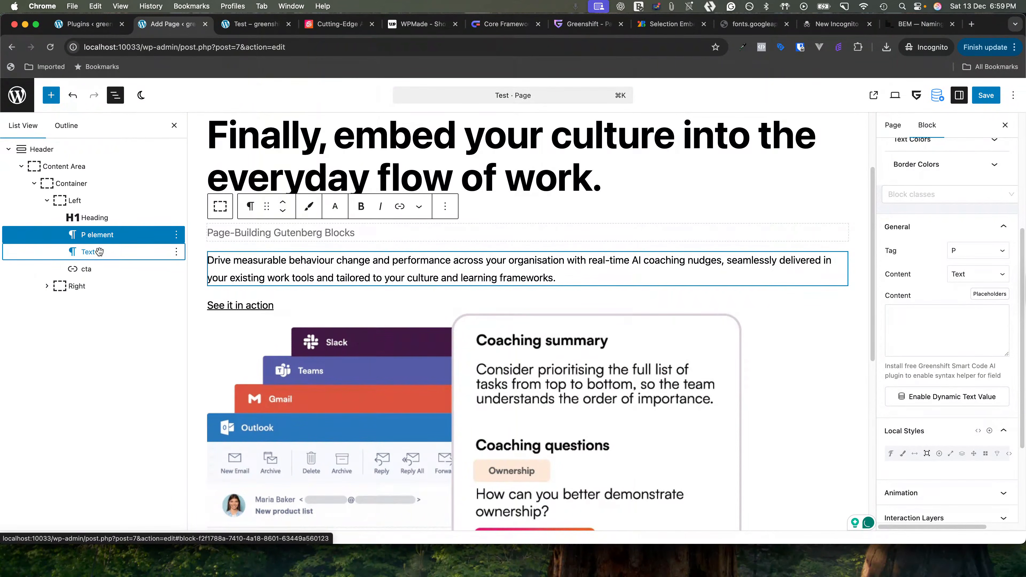
right_click(99, 252)
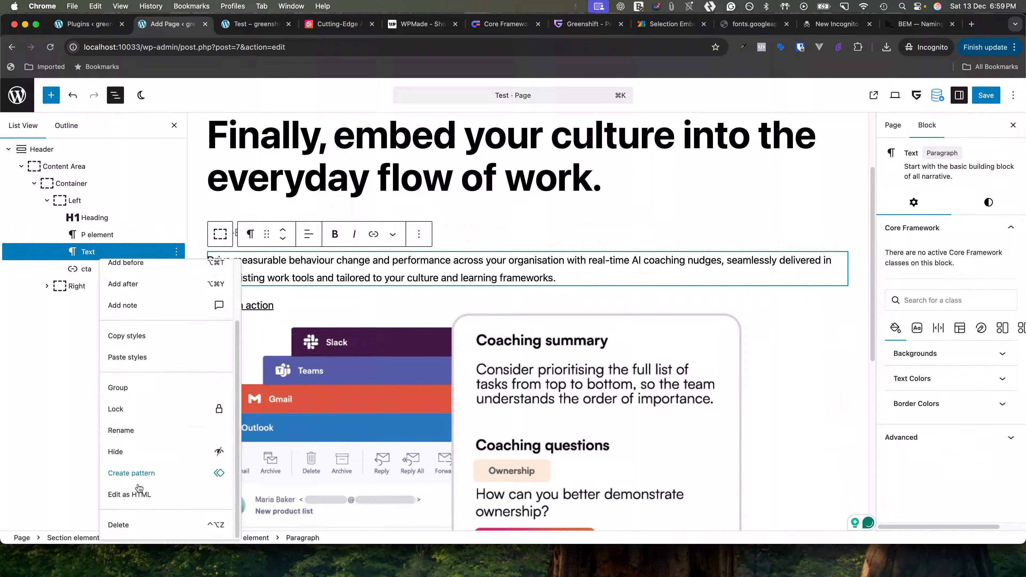
click(119, 525)
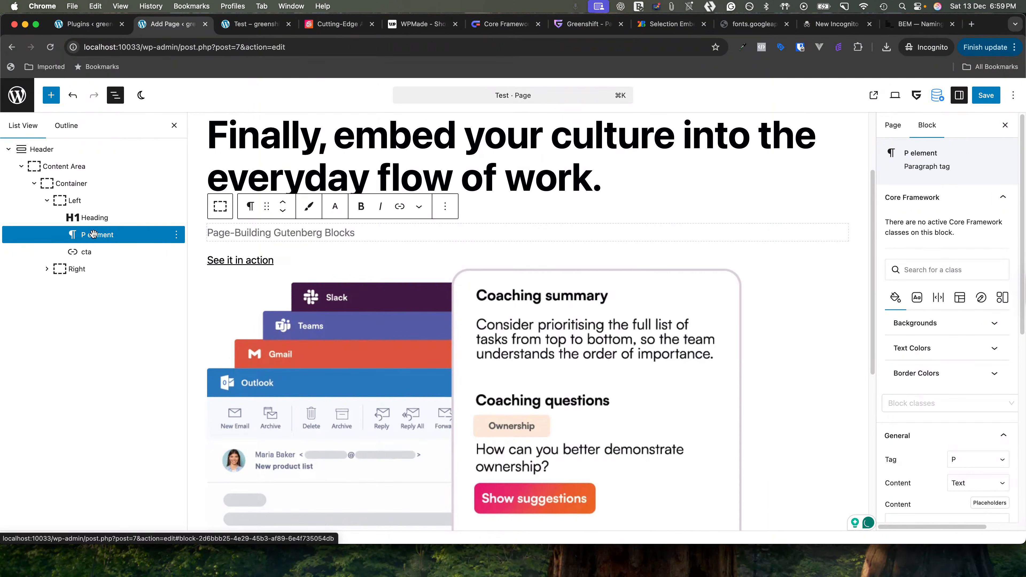
Add the local class header-sect__text to the P element
click(916, 405)
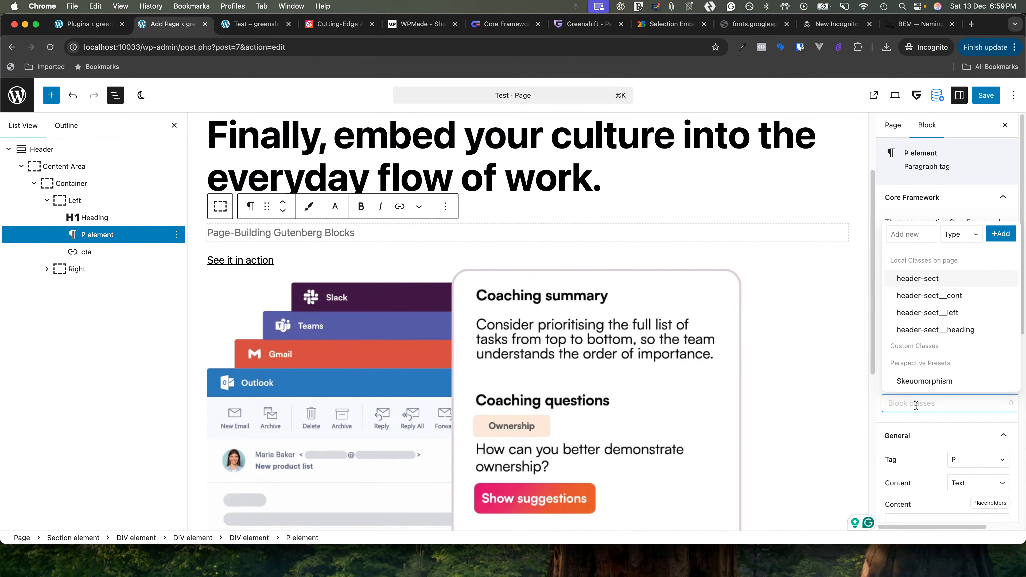
click(907, 234)
text(header-sect__)
text(__)
click(961, 235)
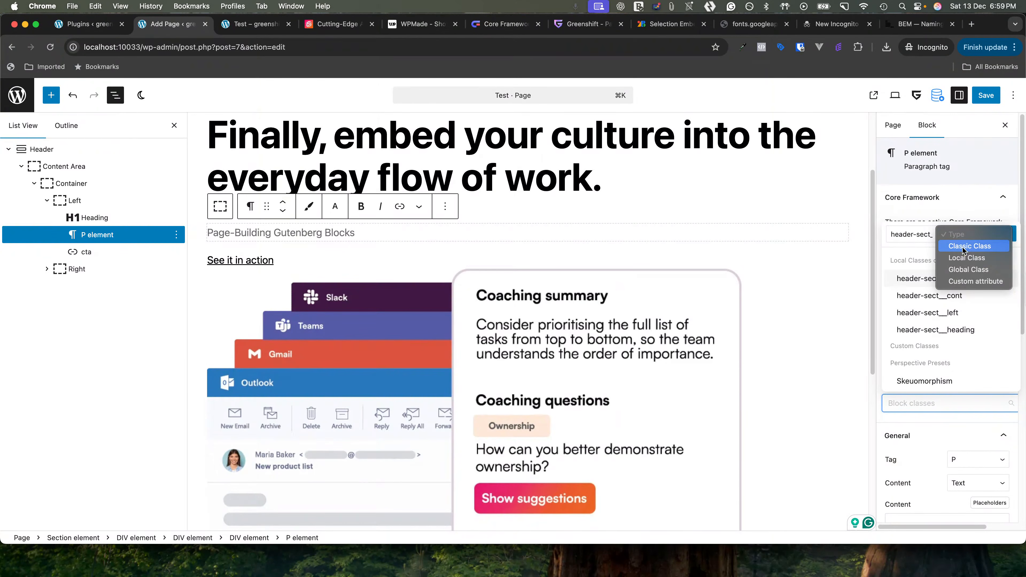
click(966, 258)
click(1002, 234)
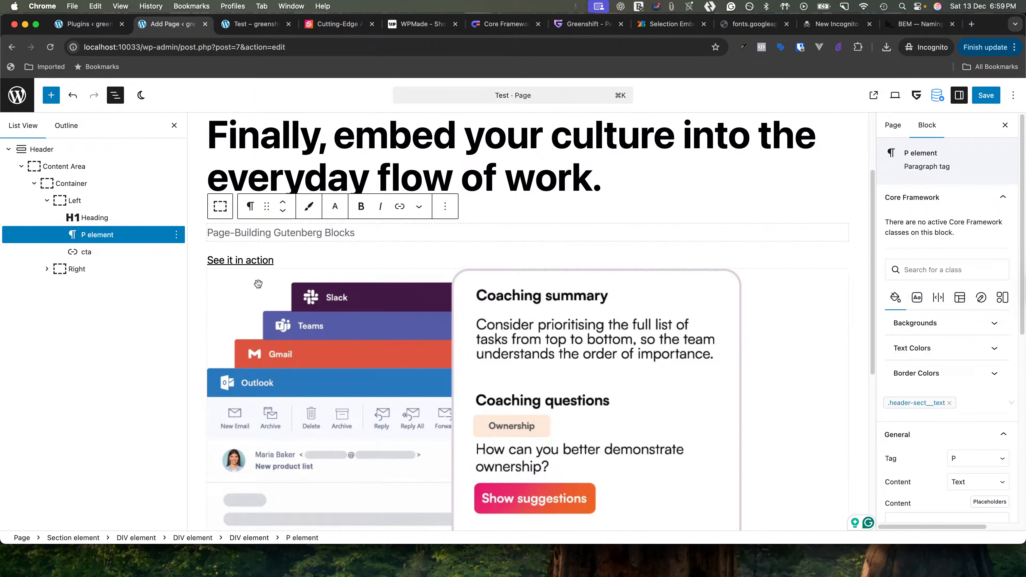
Add the local class header-sect__cta to the cta link element
click(129, 252)
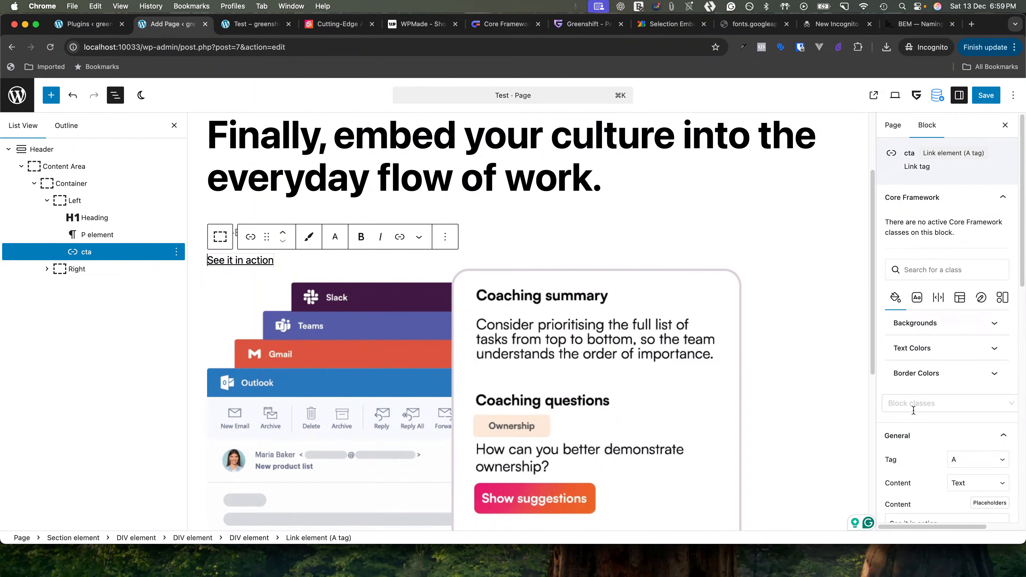
click(922, 274)
text(header-sect__)
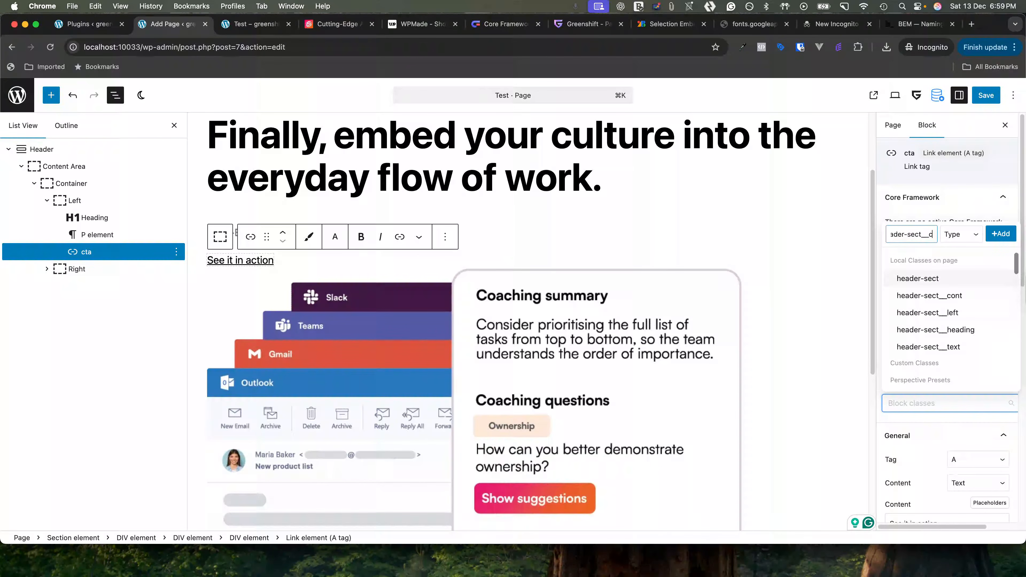
click(960, 235)
click(967, 258)
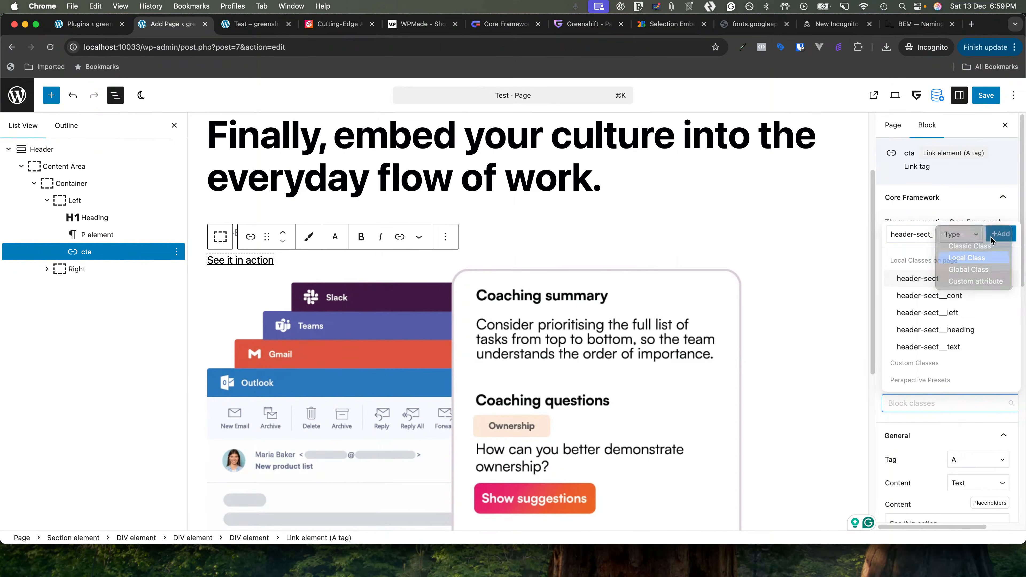
click(1006, 234)
Add the local class header-sect__right to the Right container
click(72, 269)
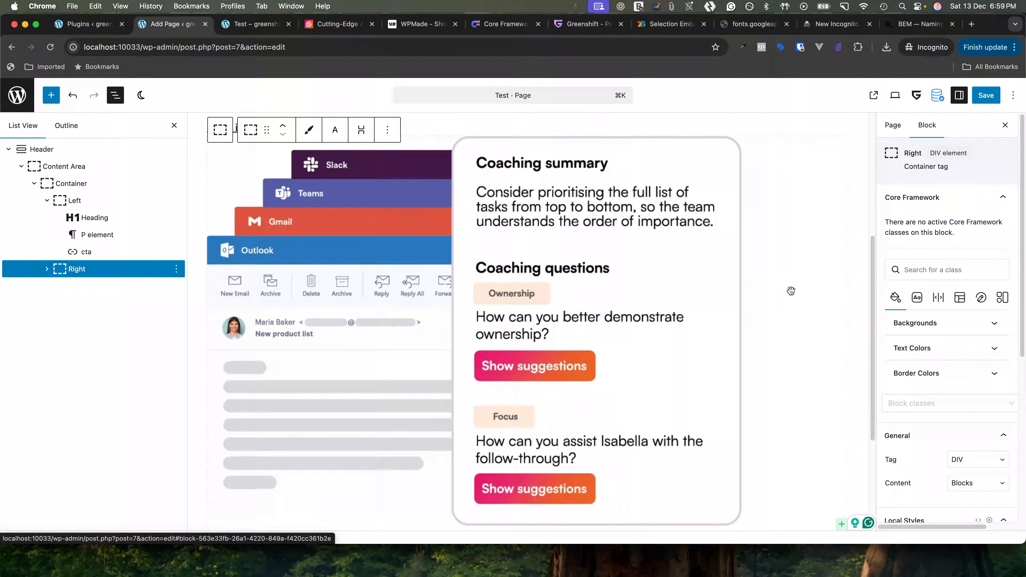
click(909, 403)
text(header-sect__)
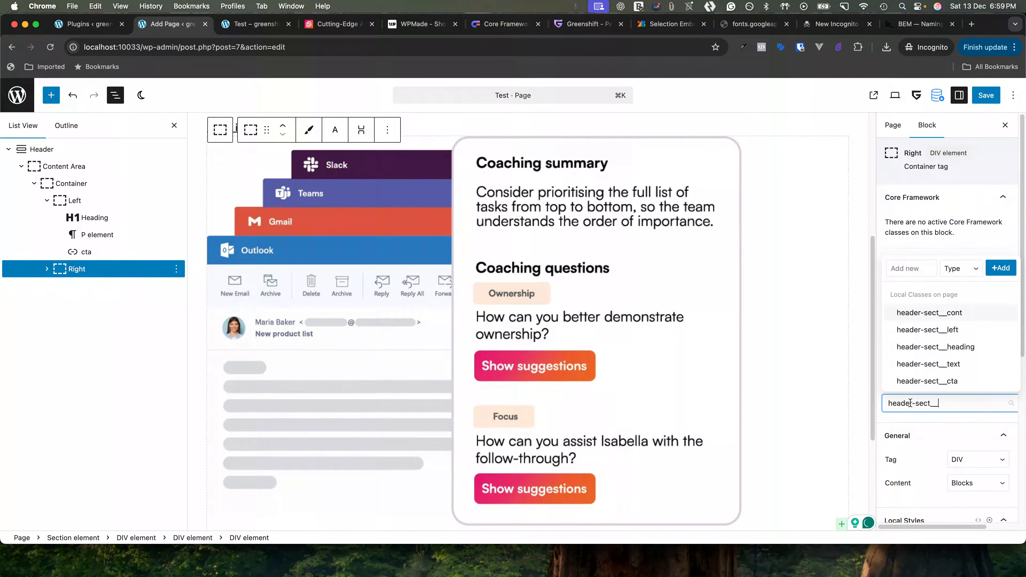
text(right)
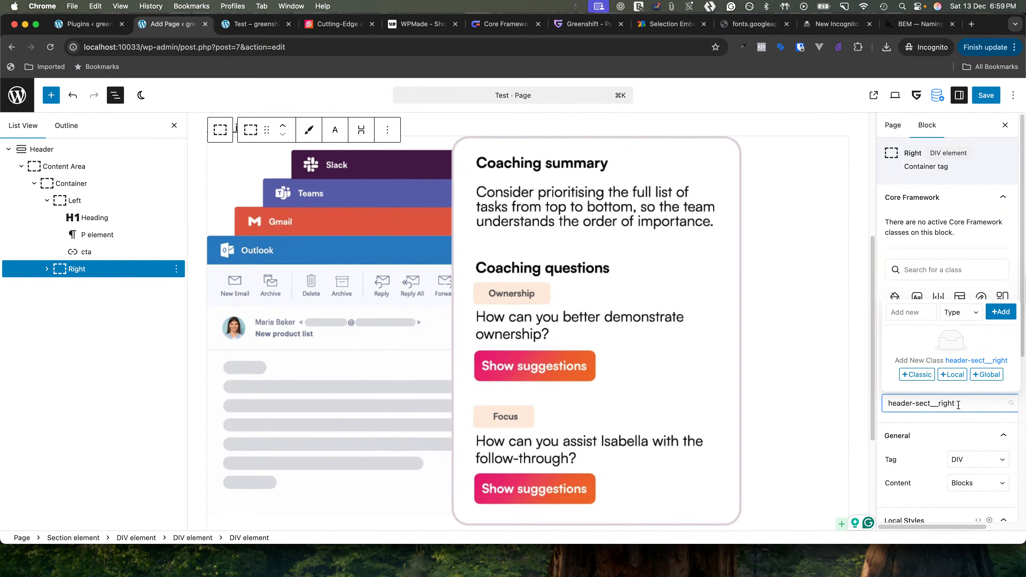
click(955, 375)
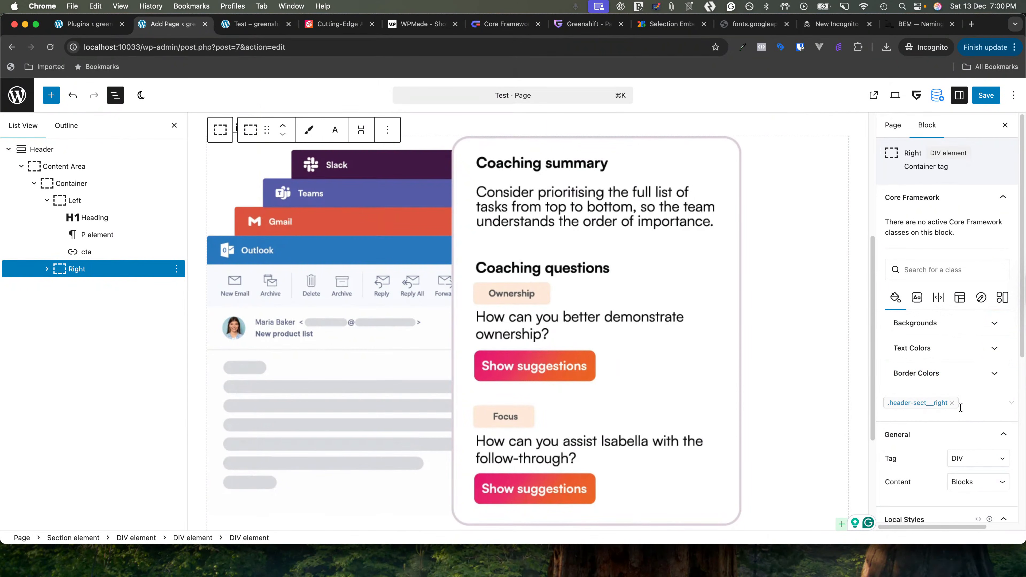
Add the local class header-sect__media-wrap to the Media wrap element inside the Right container
click(46, 269)
click(79, 285)
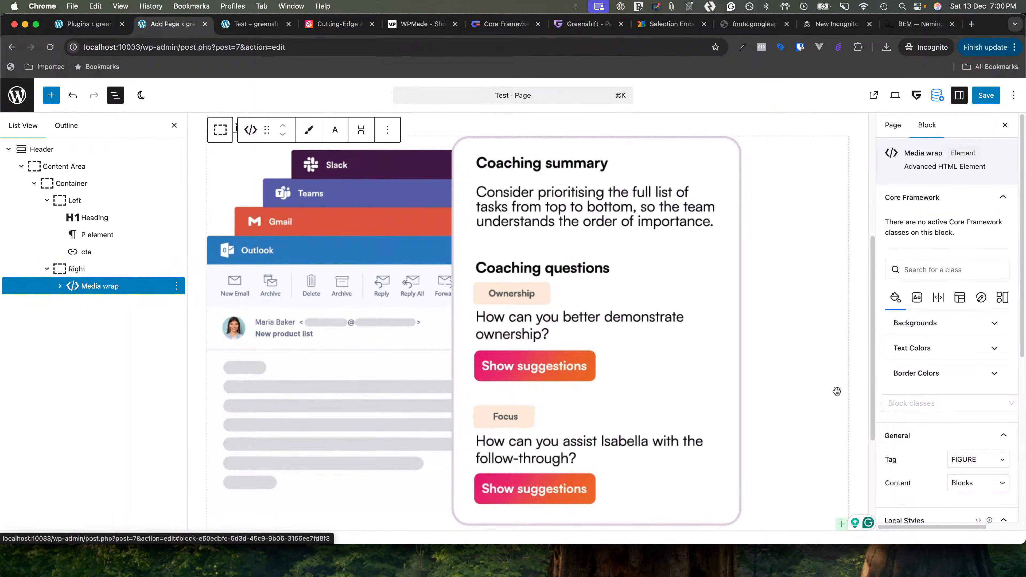
click(923, 404)
text(header-sect__)
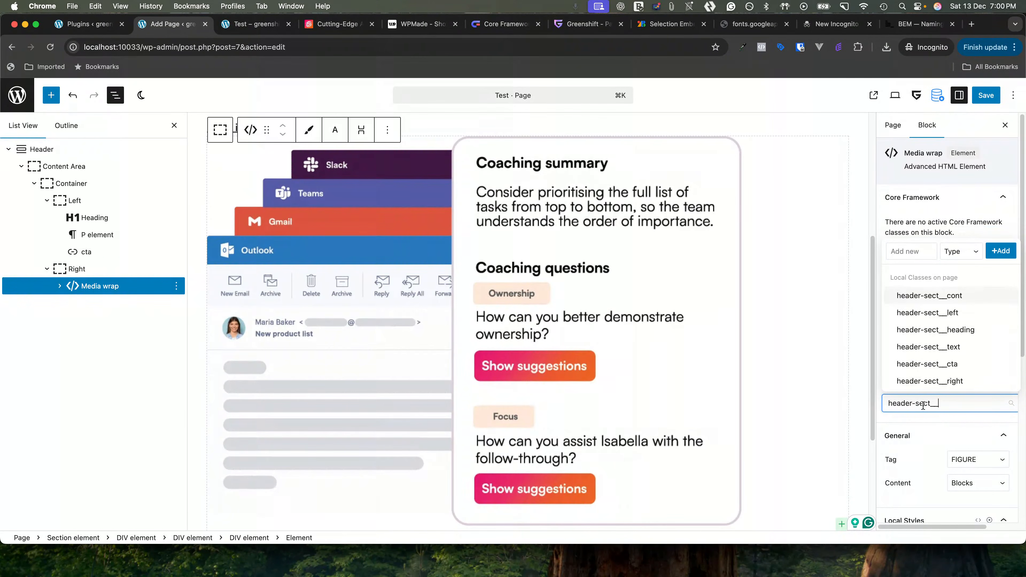
text(medi)
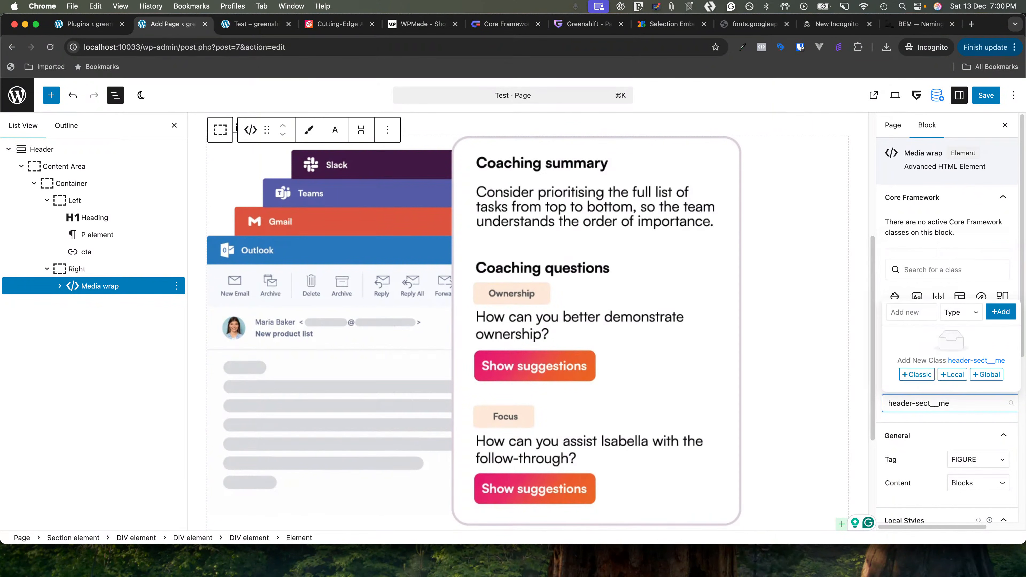
text(wrap)
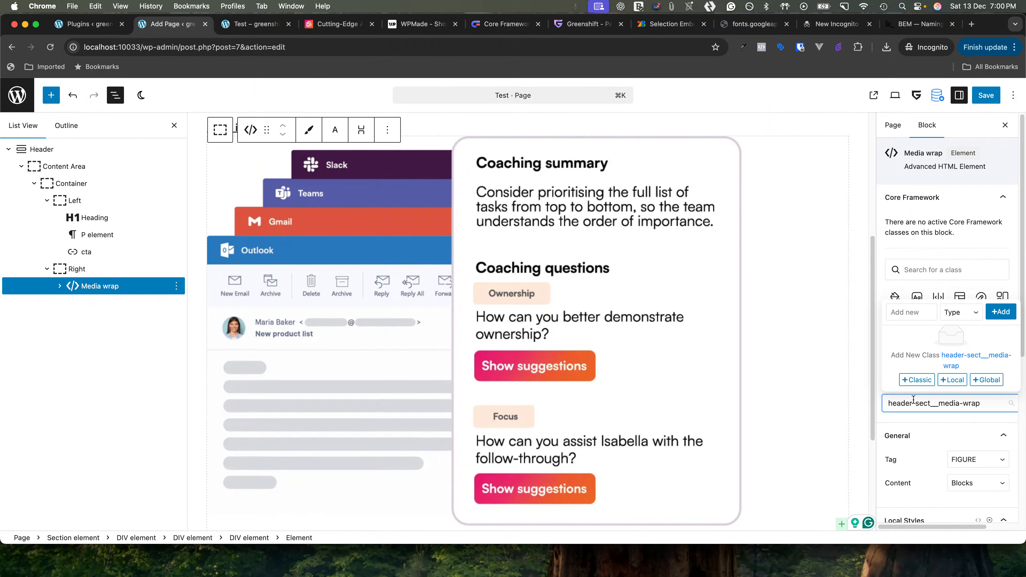
click(952, 380)
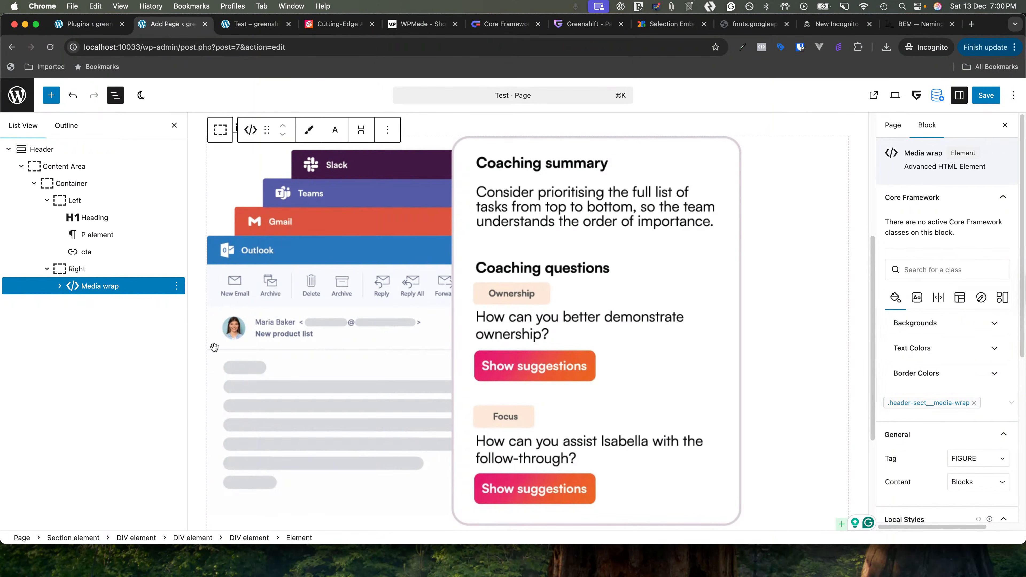
Expand the Media wrap element and select the media image nested inside it
click(59, 286)
click(82, 301)
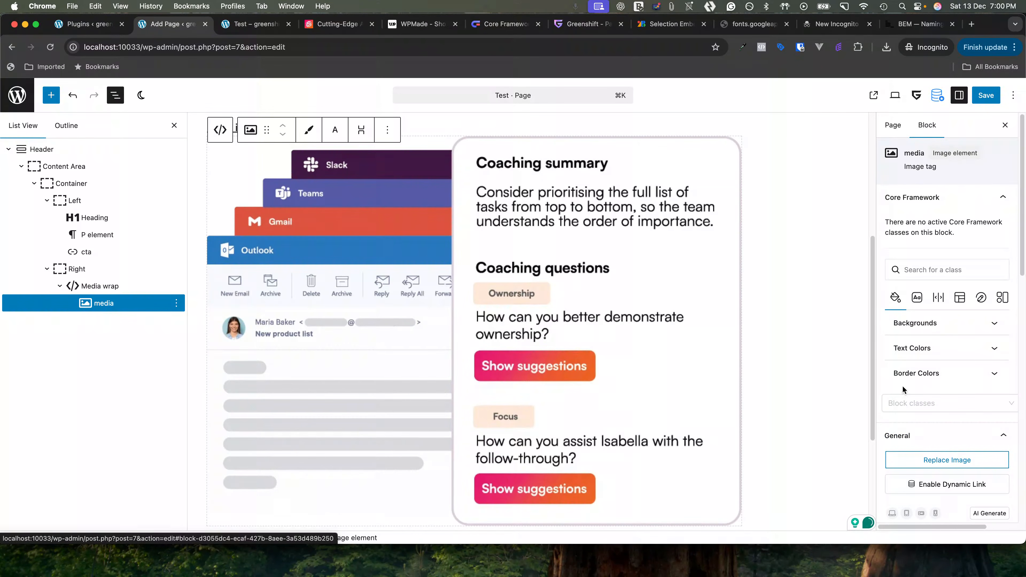
click(914, 399)
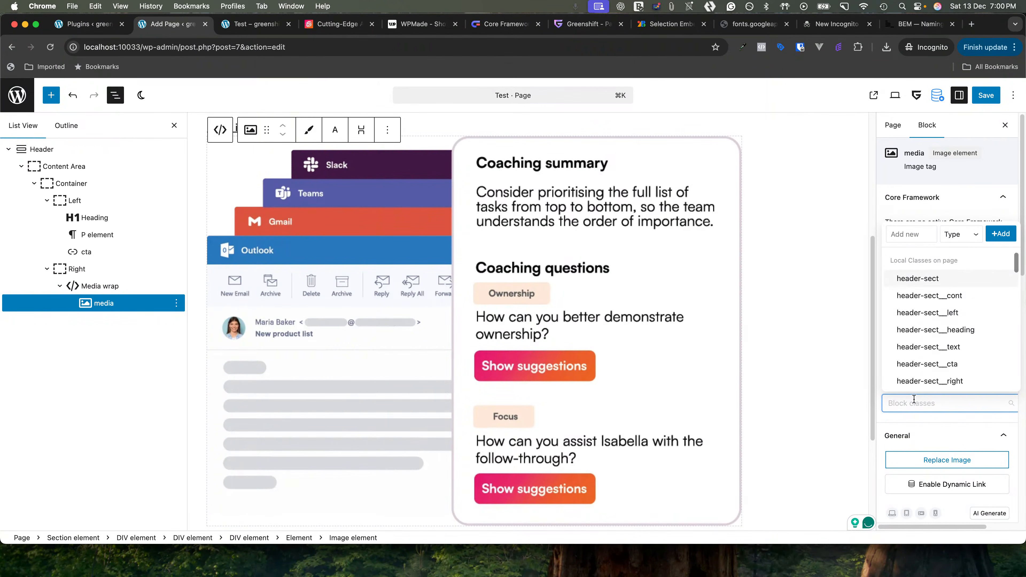
text(header-sect__)
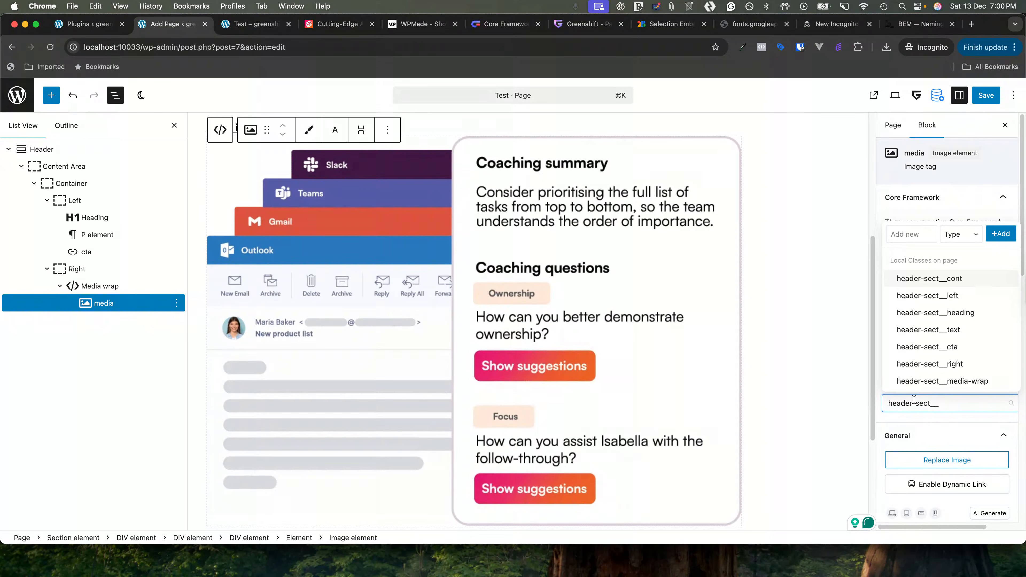
text(__media)
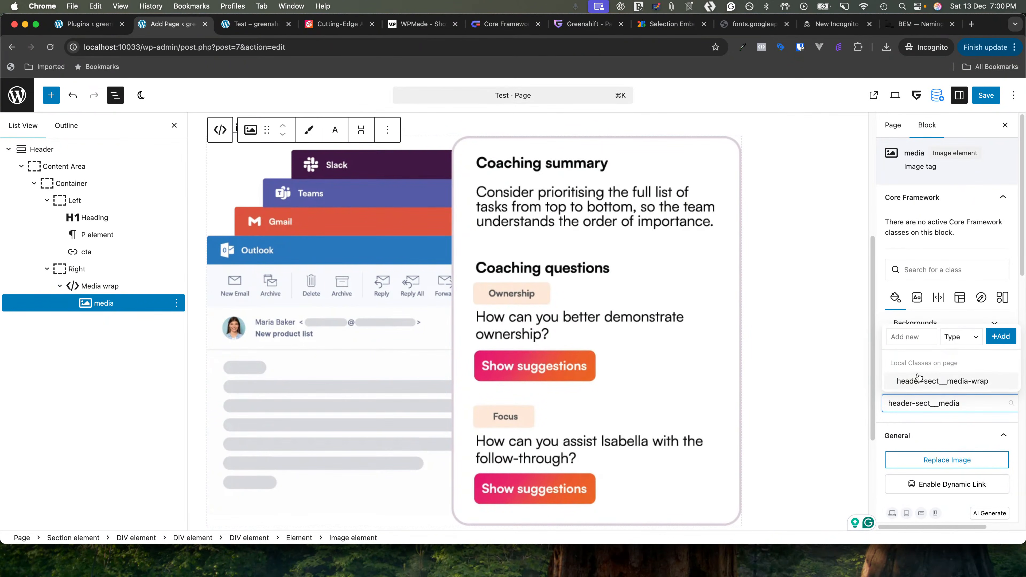
click(972, 404)
click(966, 403)
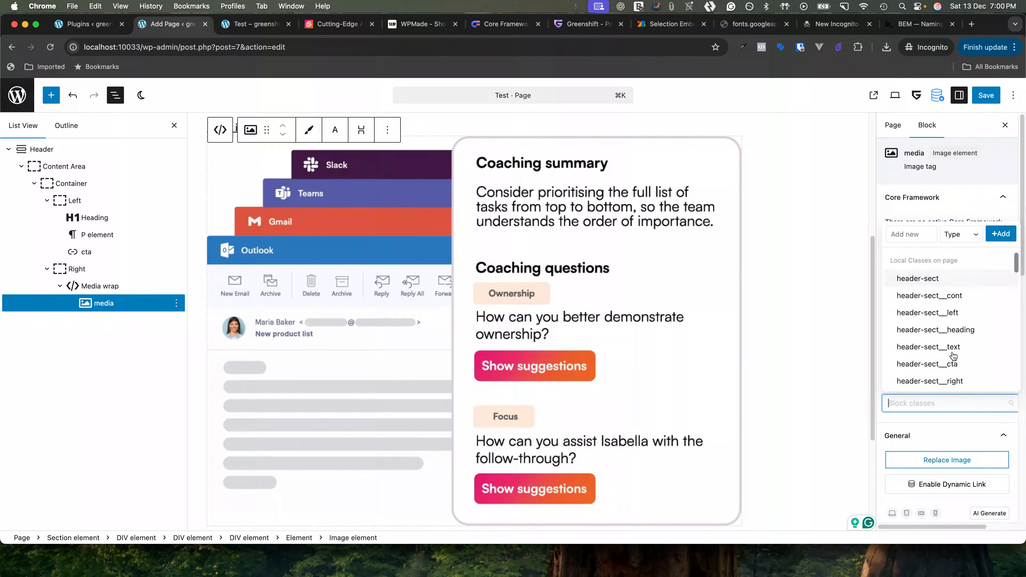
click(938, 401)
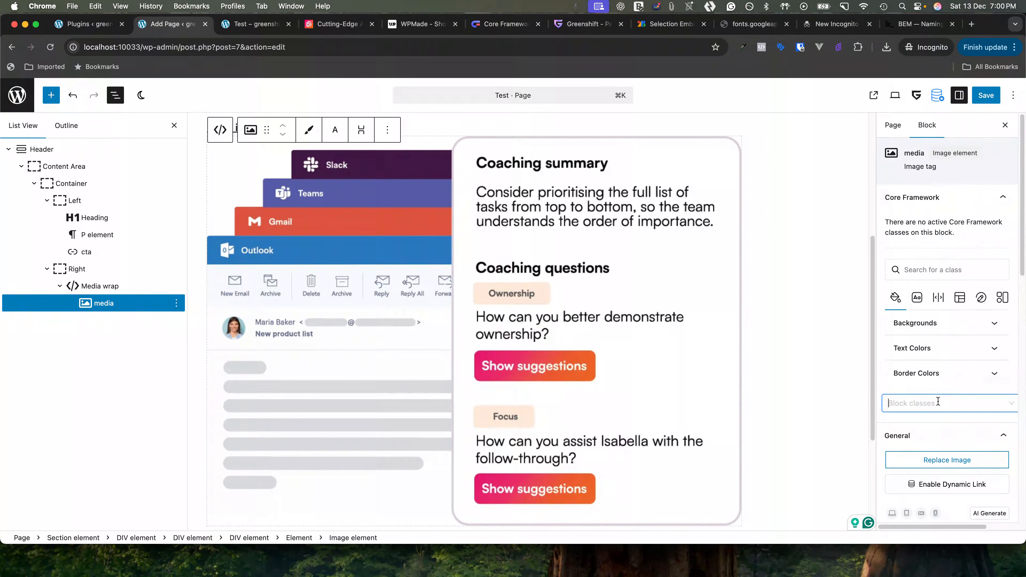
text(header-sect__)
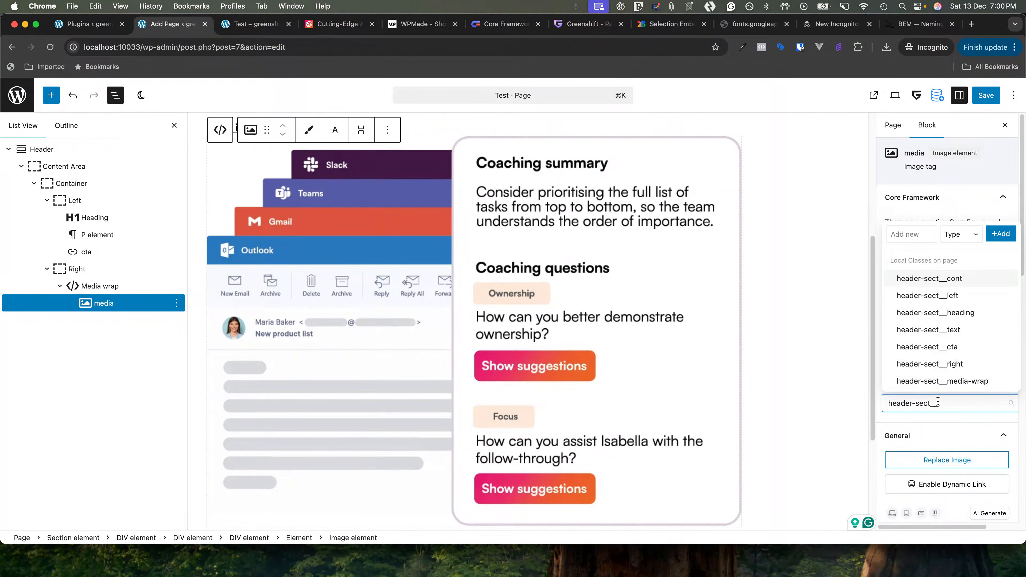
text(media)
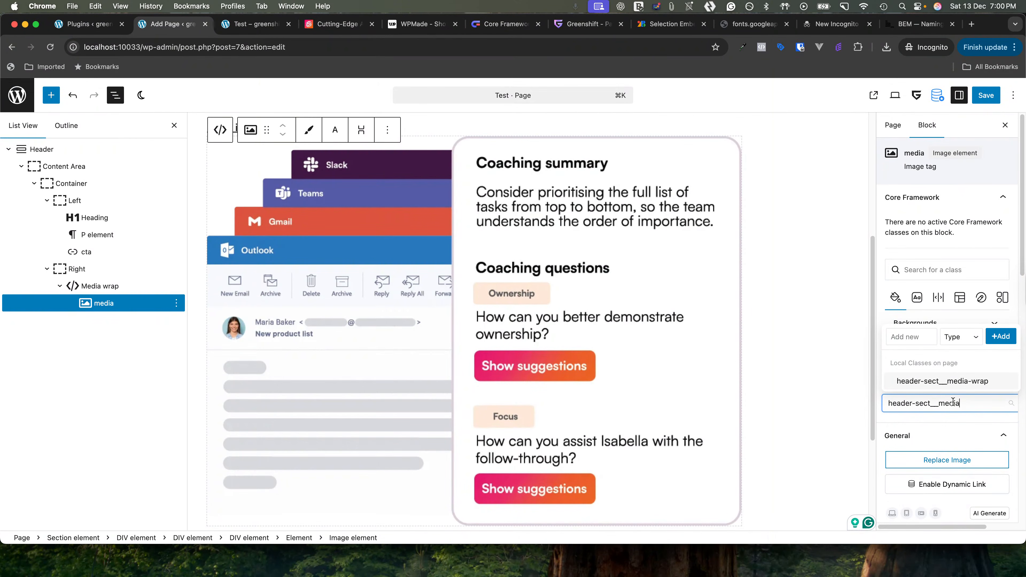
click(973, 407)
Add the local class header-sect__media to the media image element
click(930, 403)
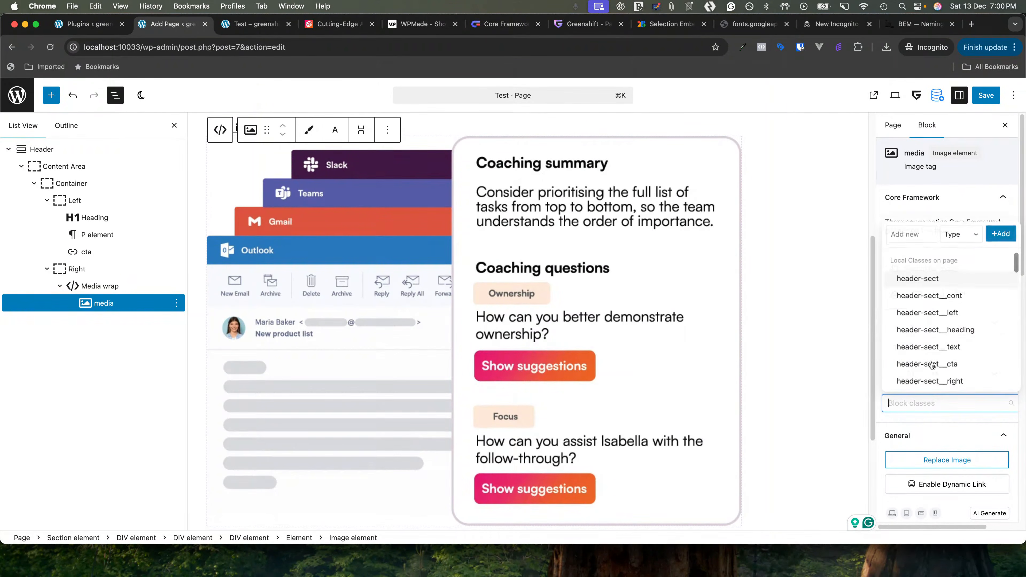
click(902, 234)
text(header-sect__)
text(__media)
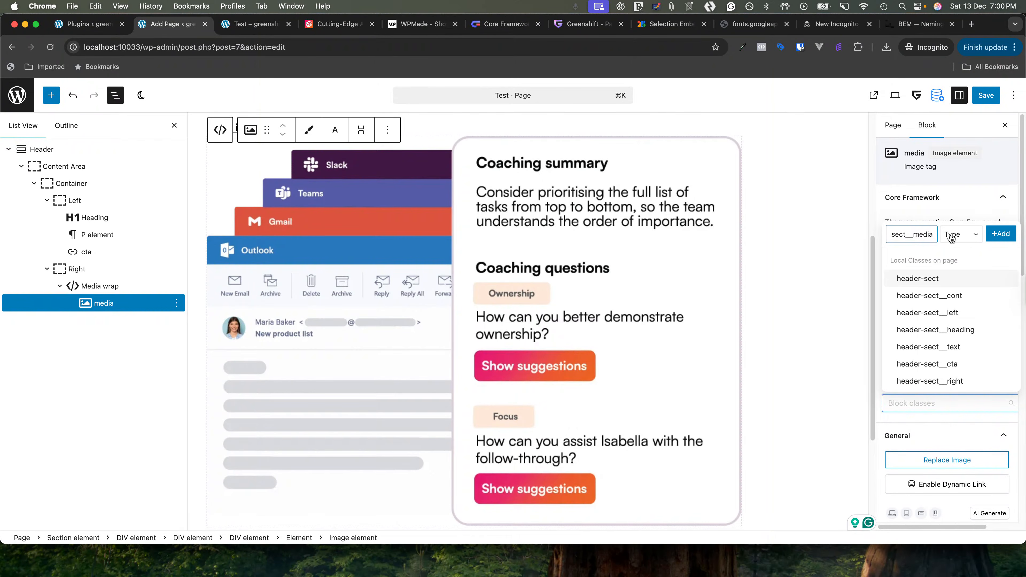
click(959, 234)
click(960, 259)
click(1000, 235)
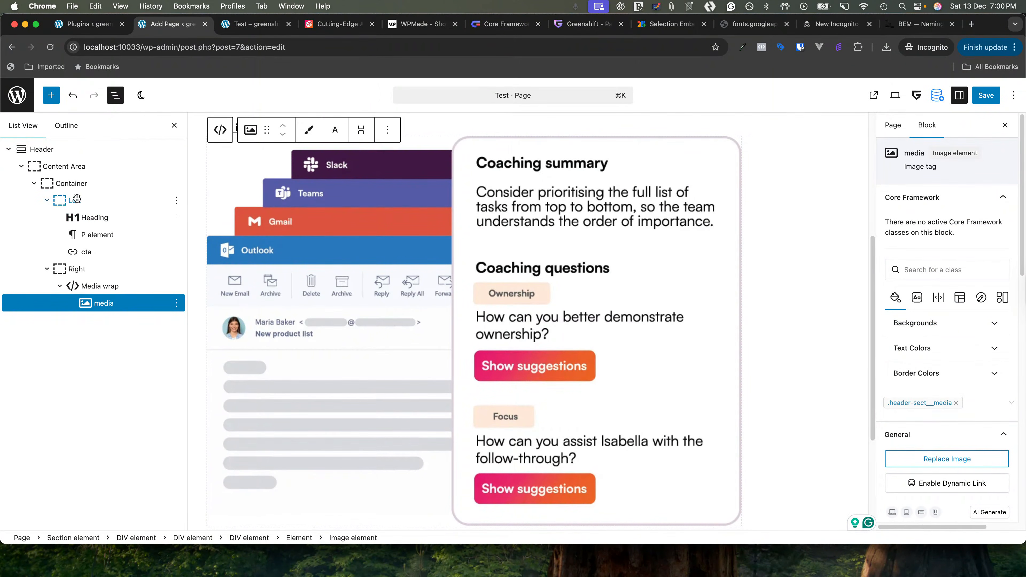
Inspect the hero section on the sculture.ai page and copy the --primary colour value #f2026c used in its background gradient
click(89, 149)
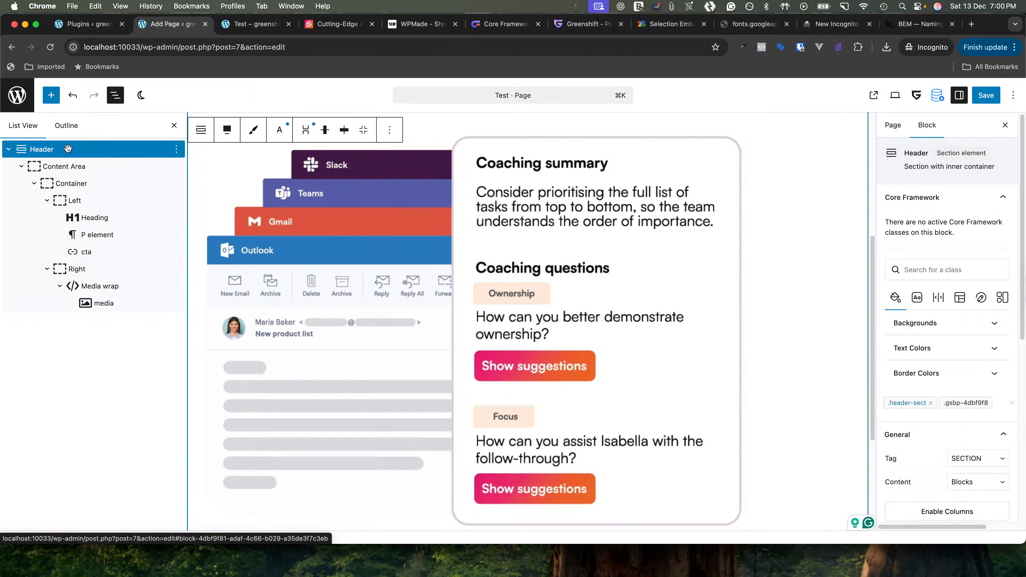
click(335, 24)
key(super+shift+c)
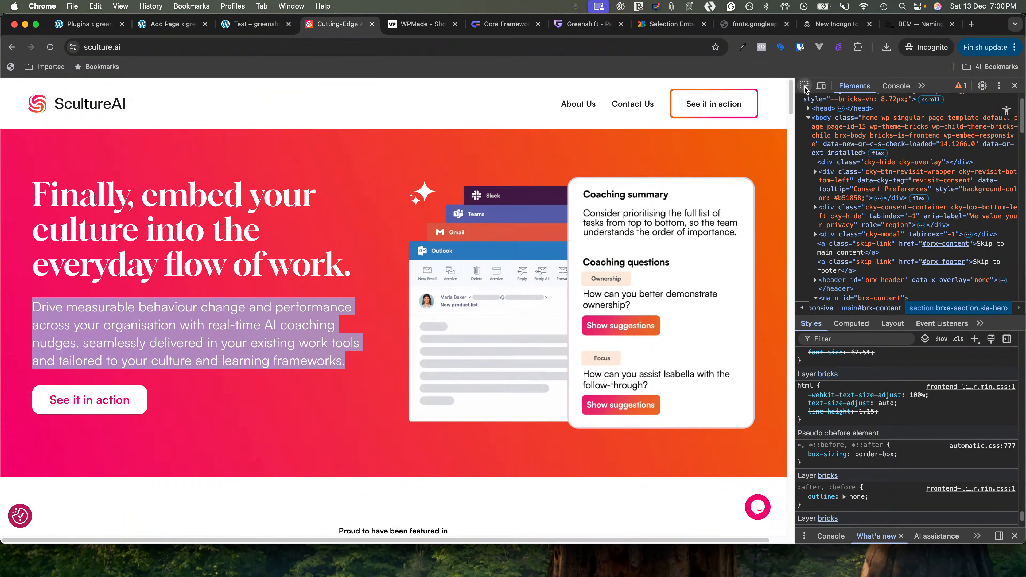
click(402, 155)
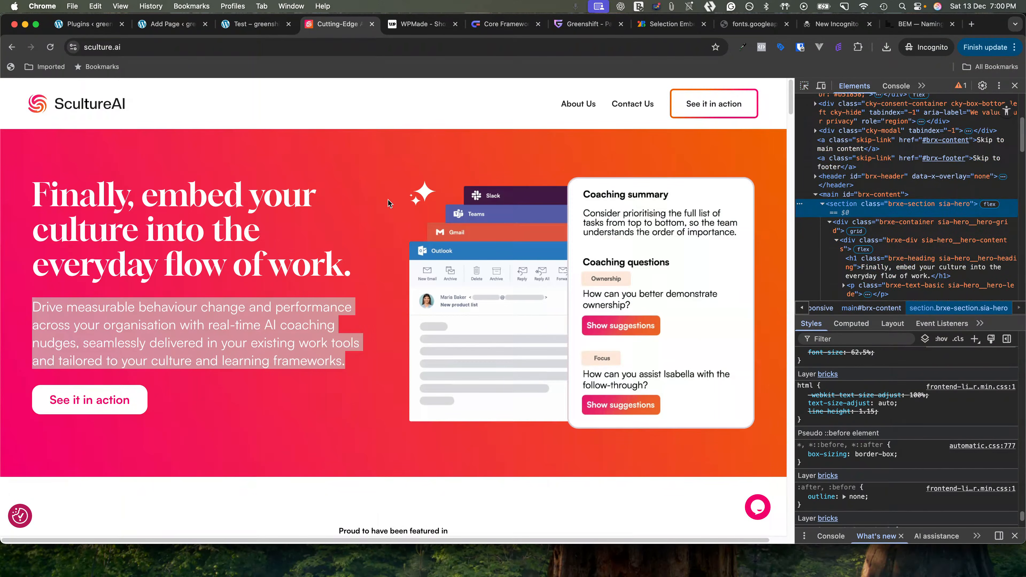
scroll(878, 379, down, 10)
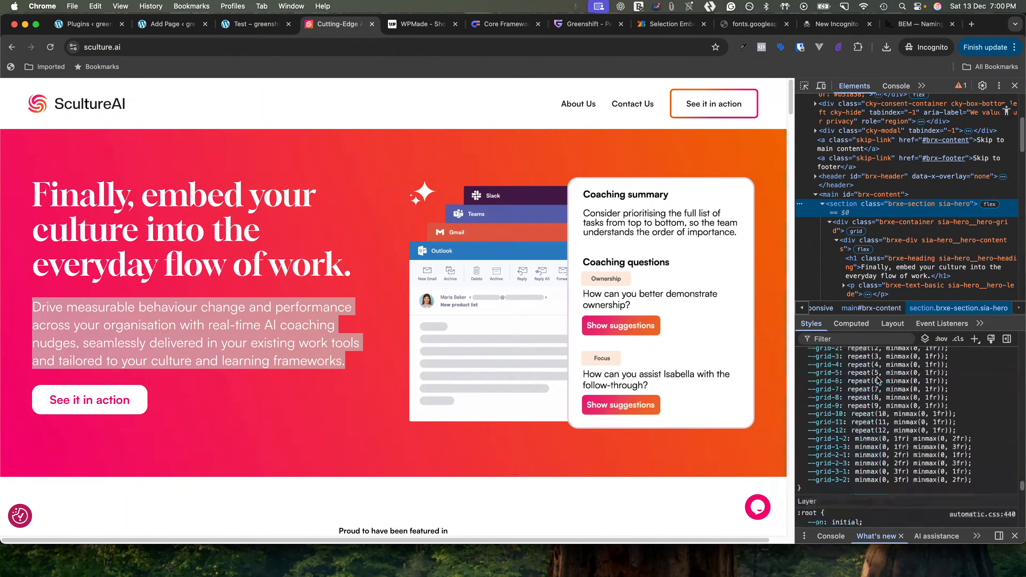
scroll(878, 380, down, 5)
scroll(939, 414, up, 15)
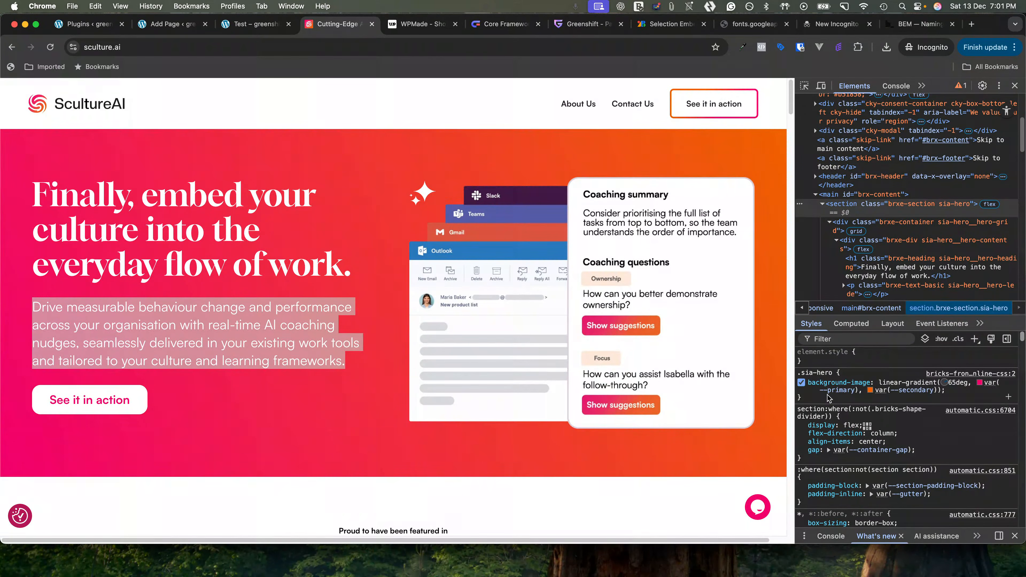
click(840, 390)
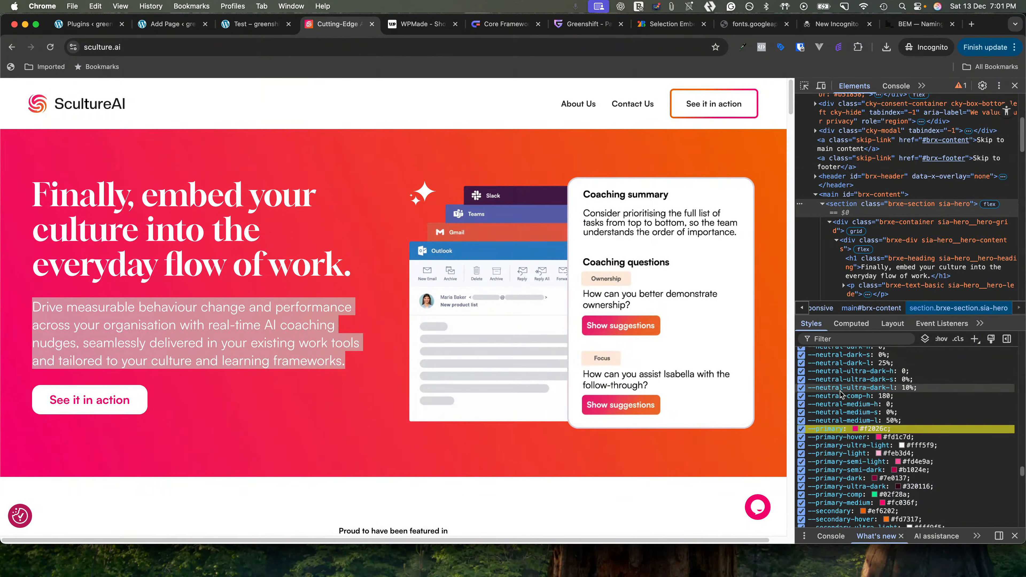
click(871, 429)
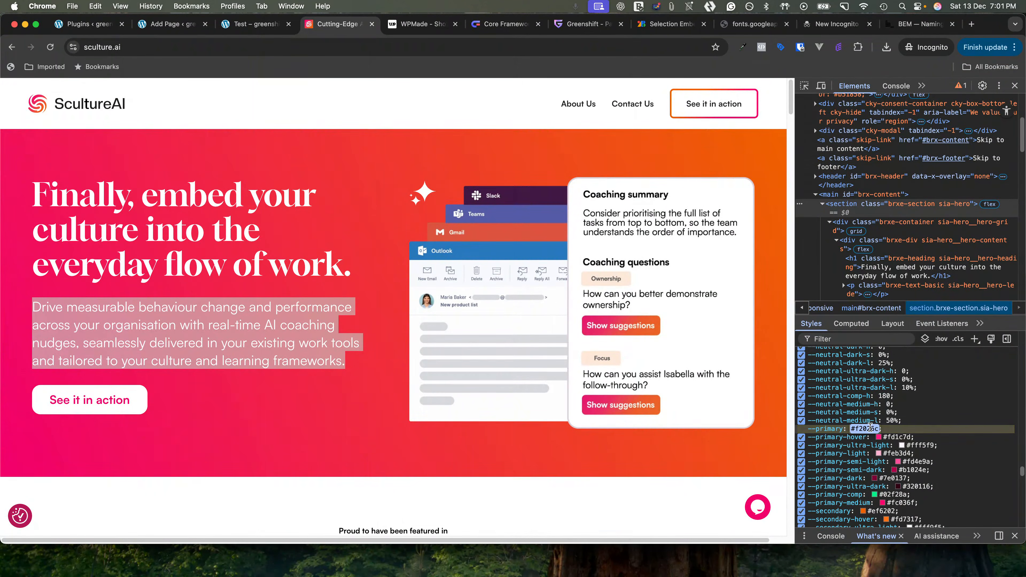
Return to the WordPress page editor and give the Header's header-sect class a linear background gradient at a 65° angle
click(169, 24)
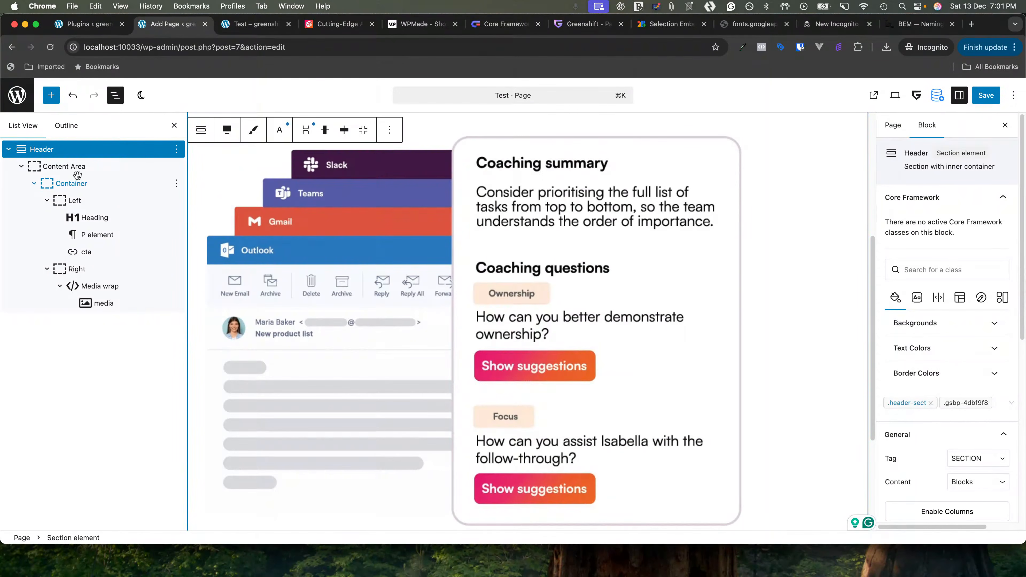
click(56, 150)
click(914, 402)
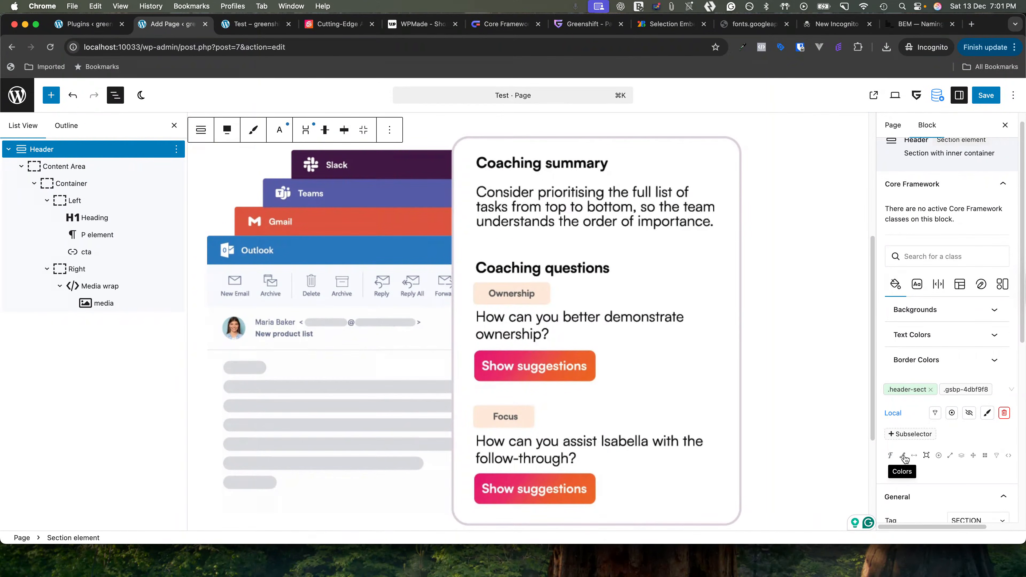
click(903, 456)
scroll(951, 444, down, 3)
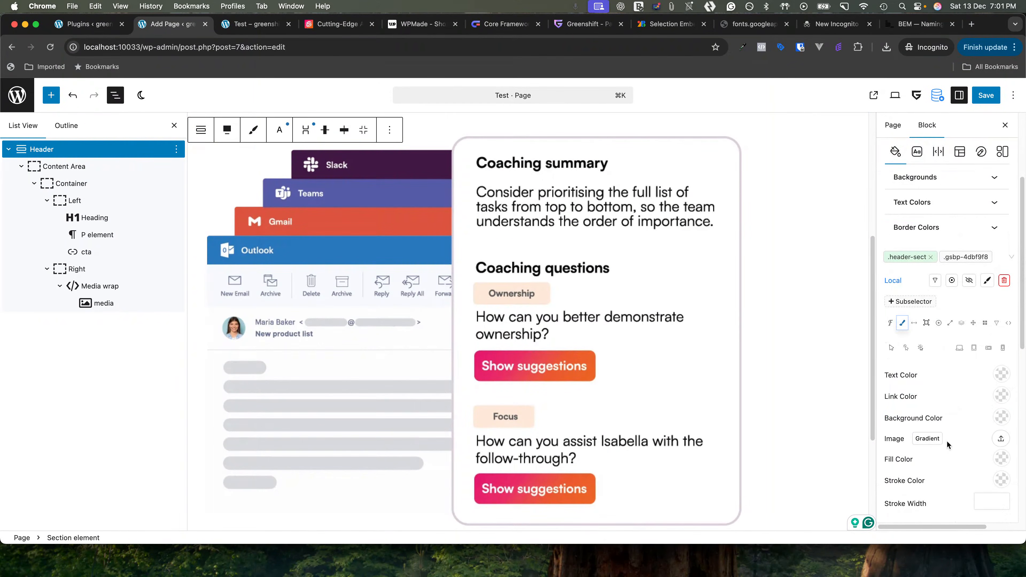
click(1001, 418)
click(978, 425)
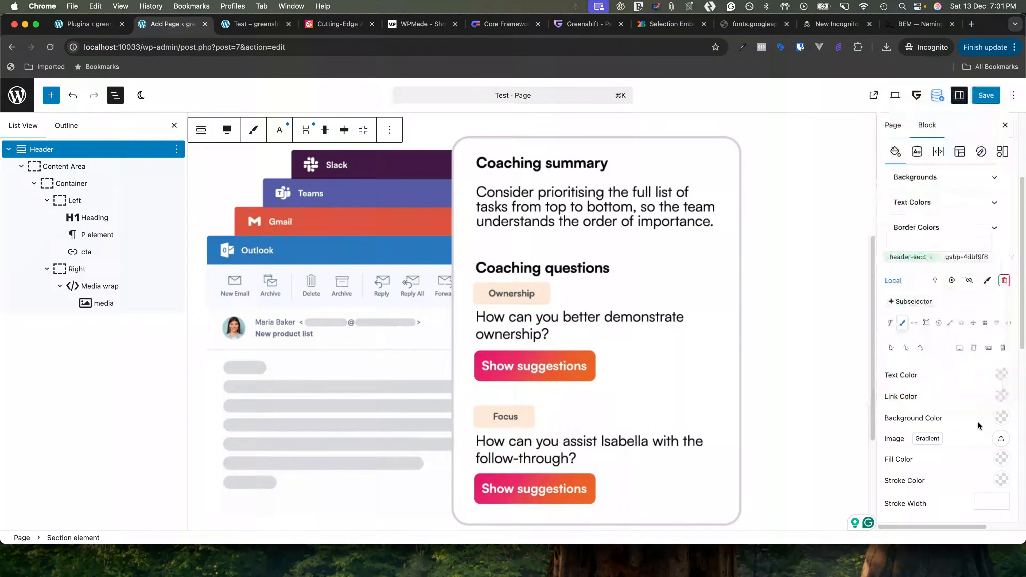
click(927, 438)
scroll(962, 424, down, 3)
click(963, 388)
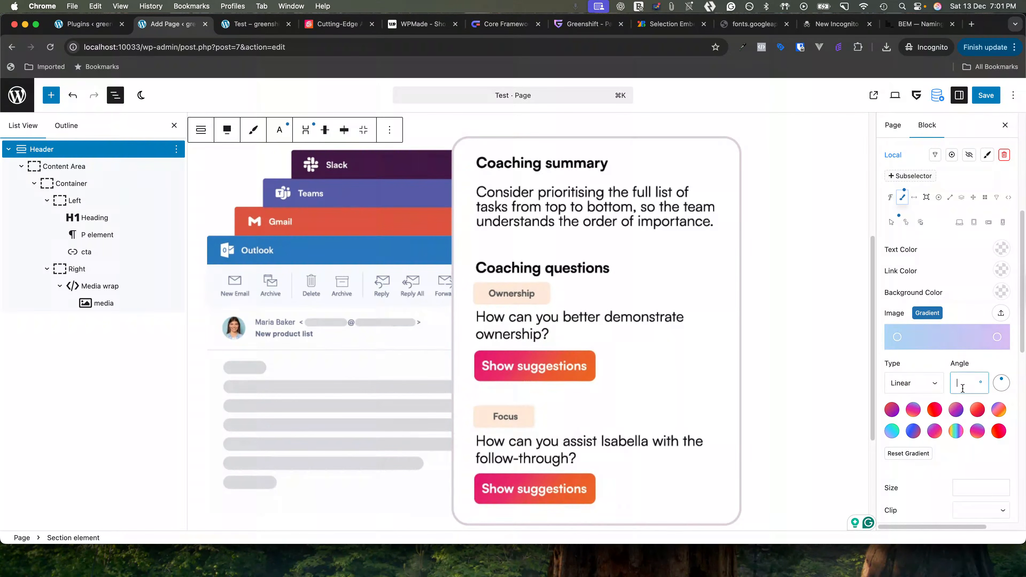
text(65)
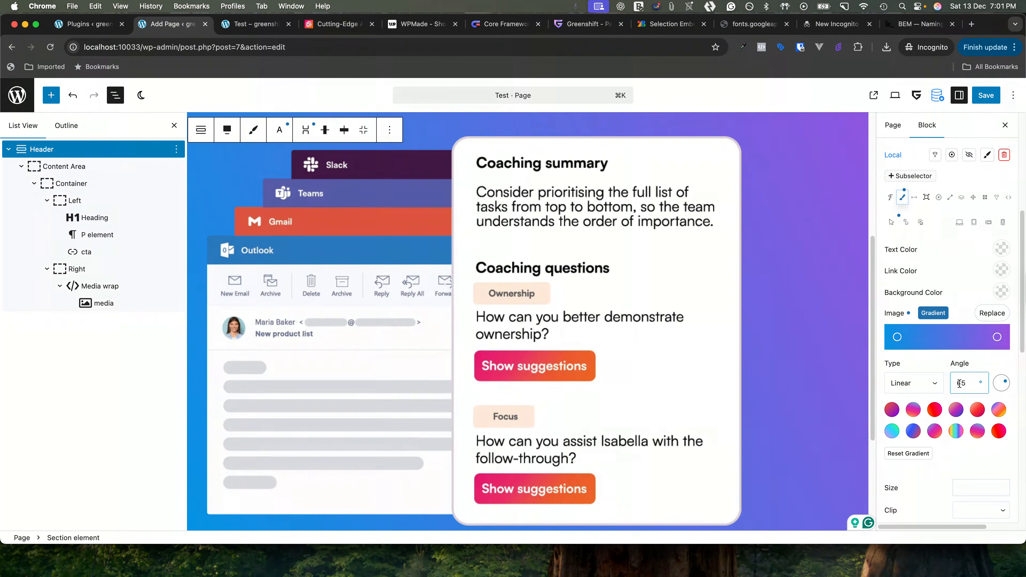
Set the start colour of the Header's background gradient to #F2026C
click(897, 338)
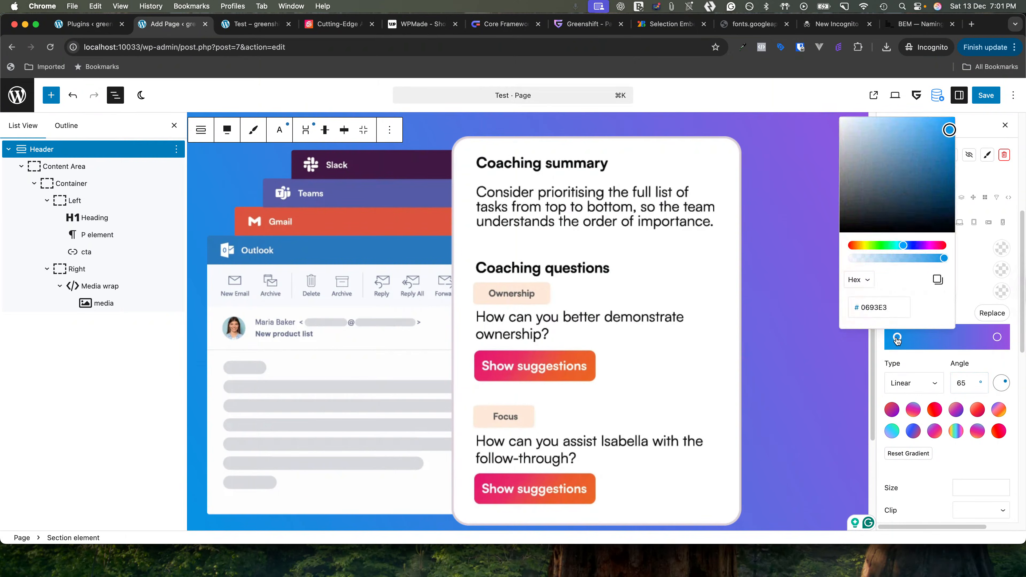
double_click(875, 310)
key(super+v)
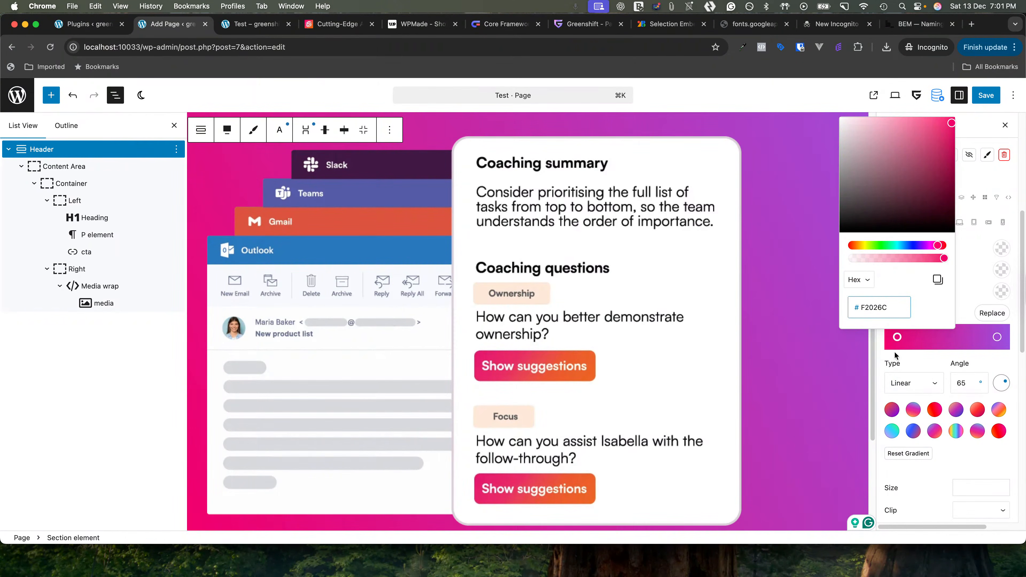
click(884, 358)
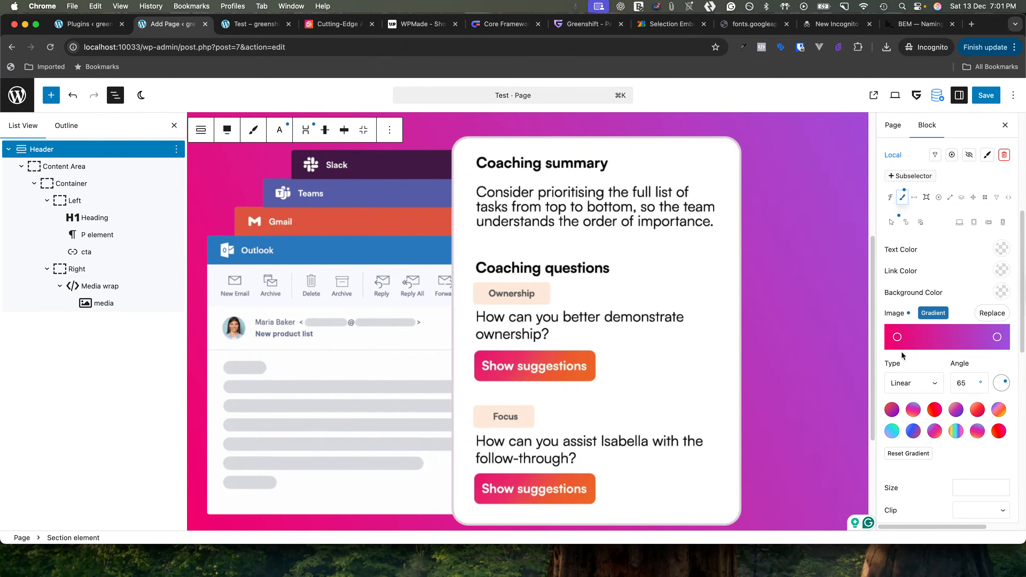
Copy the --secondary colour value #ef6202 from the hero section's styles on the sculture.ai page
click(1003, 340)
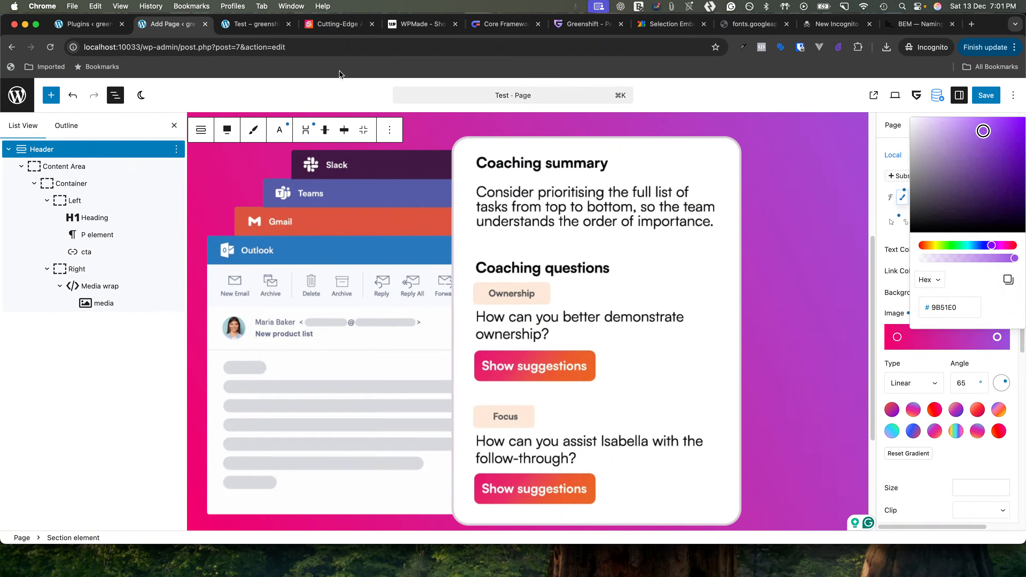
click(326, 27)
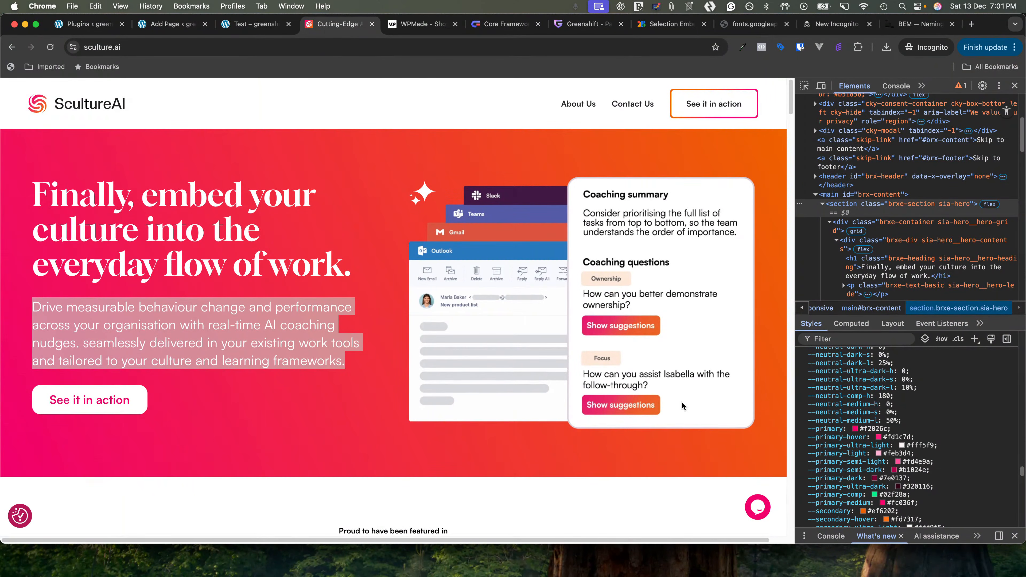
scroll(876, 449, down, 3)
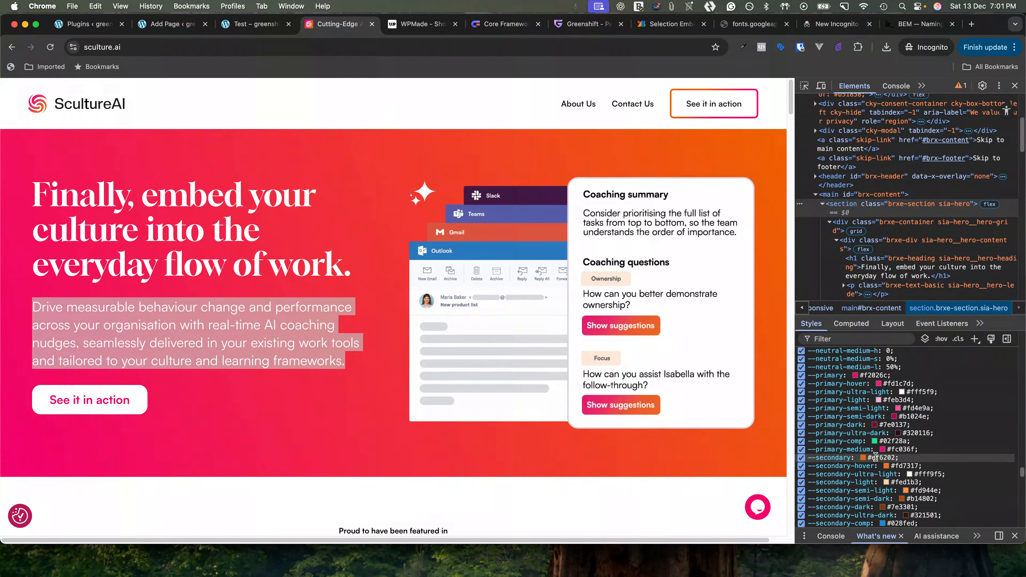
click(875, 457)
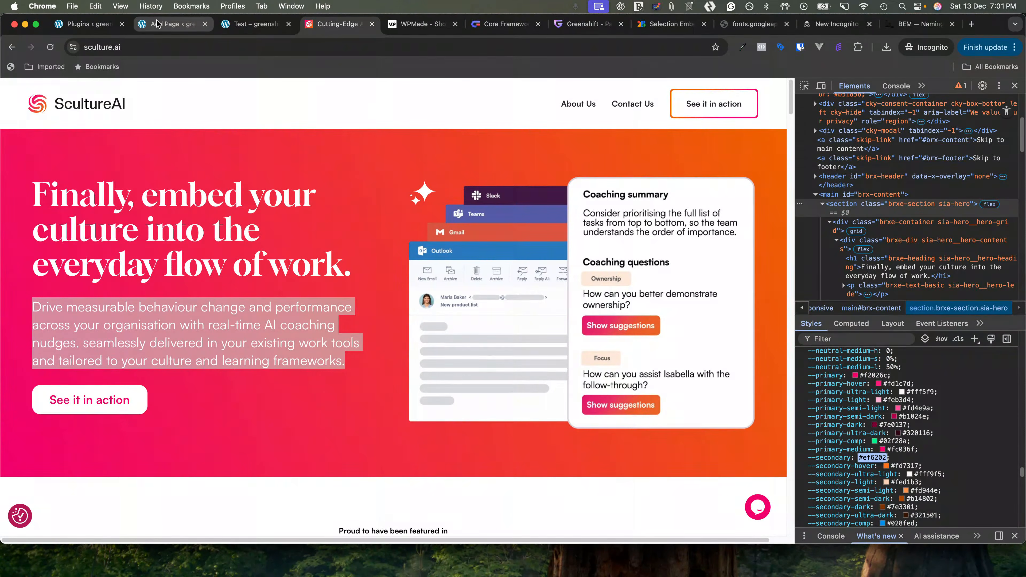
Switch back to the WordPress page editor and set the end colour of the Header's background gradient to #EF6202
click(170, 24)
click(945, 301)
text(EF6202)
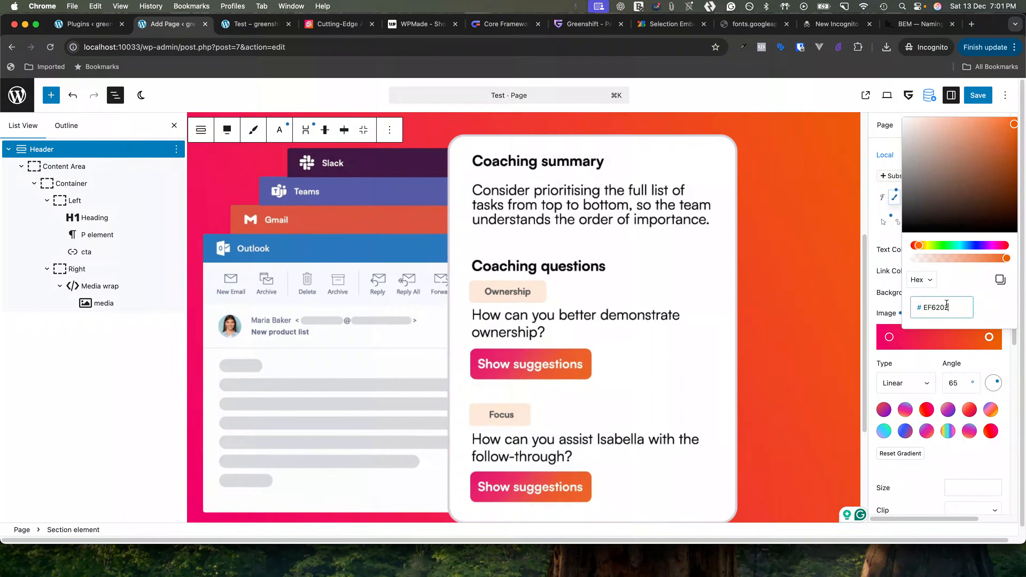
click(806, 321)
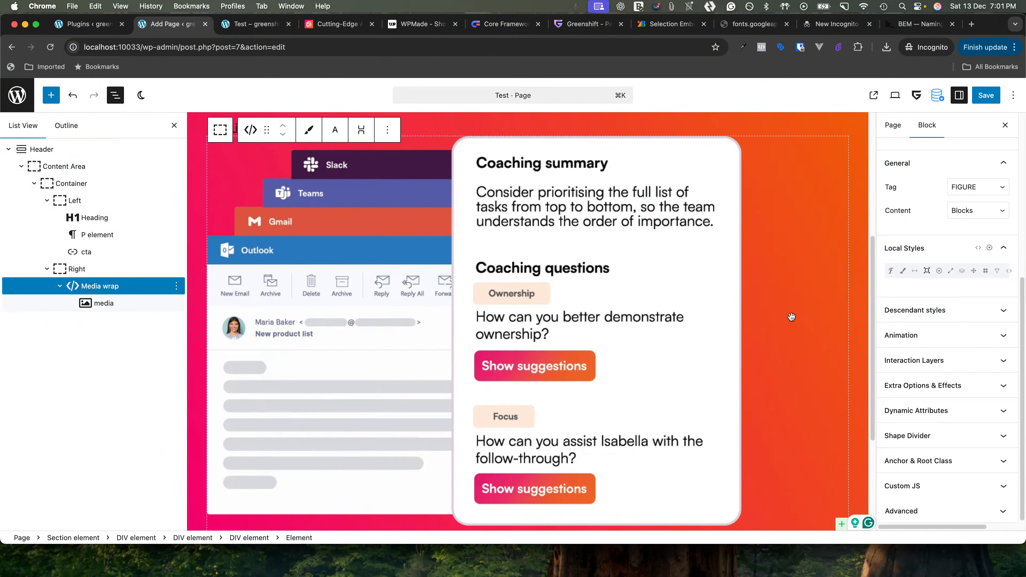
scroll(808, 332, up, 1)
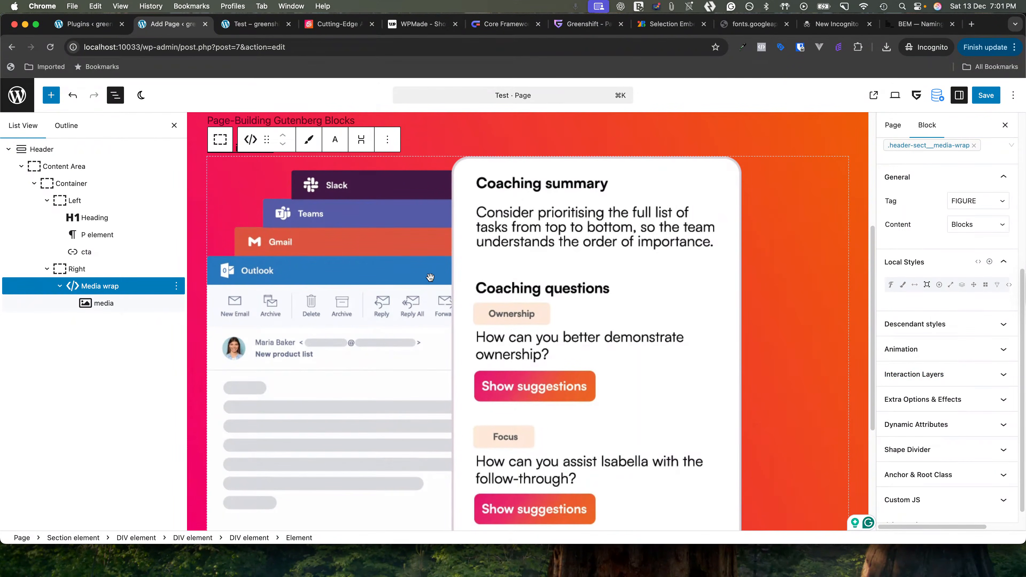
scroll(432, 263, up, 5)
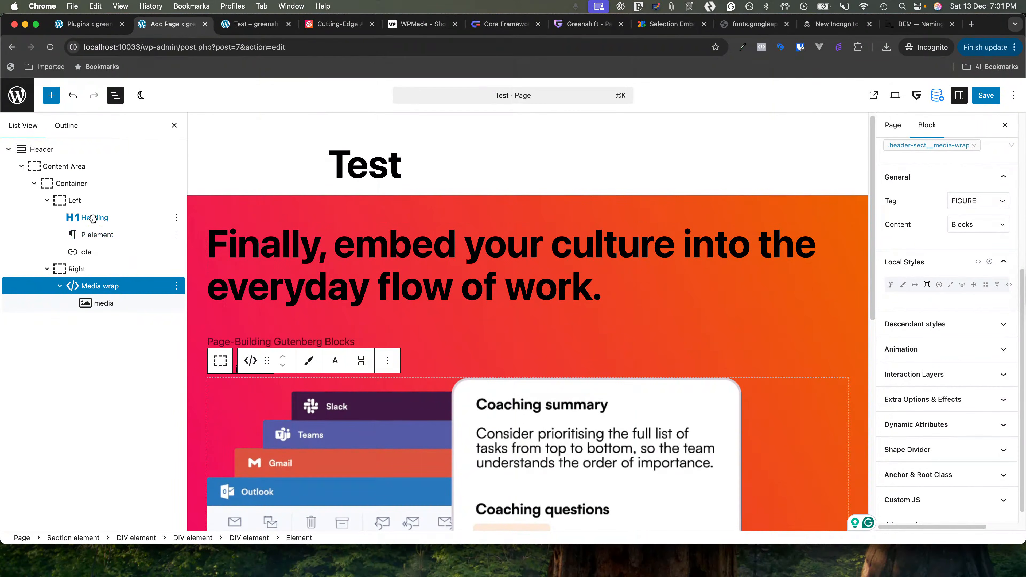
Find and apply the Core Framework class columns-2 to the Container block
click(86, 183)
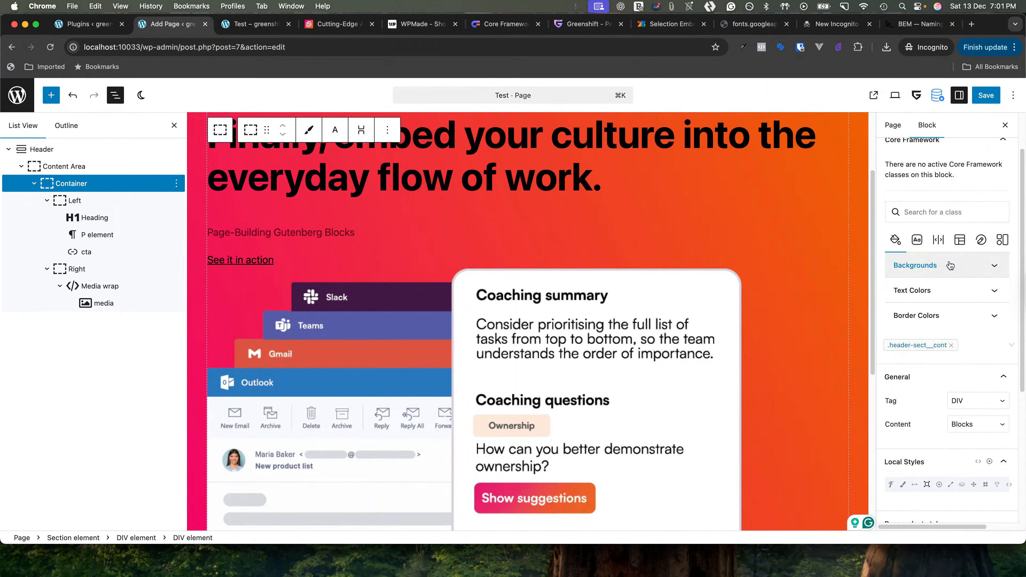
click(935, 210)
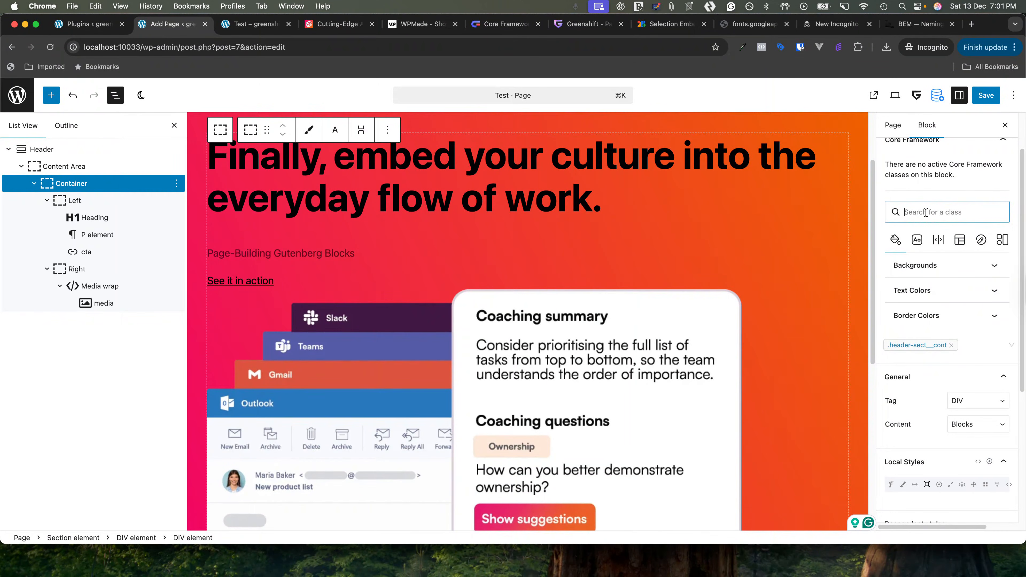
text(col)
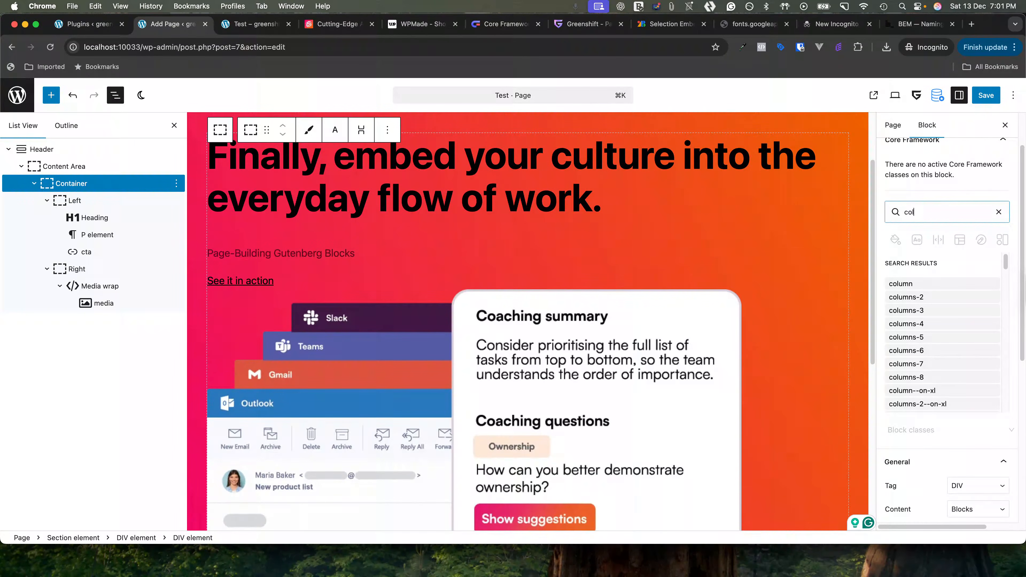
click(912, 298)
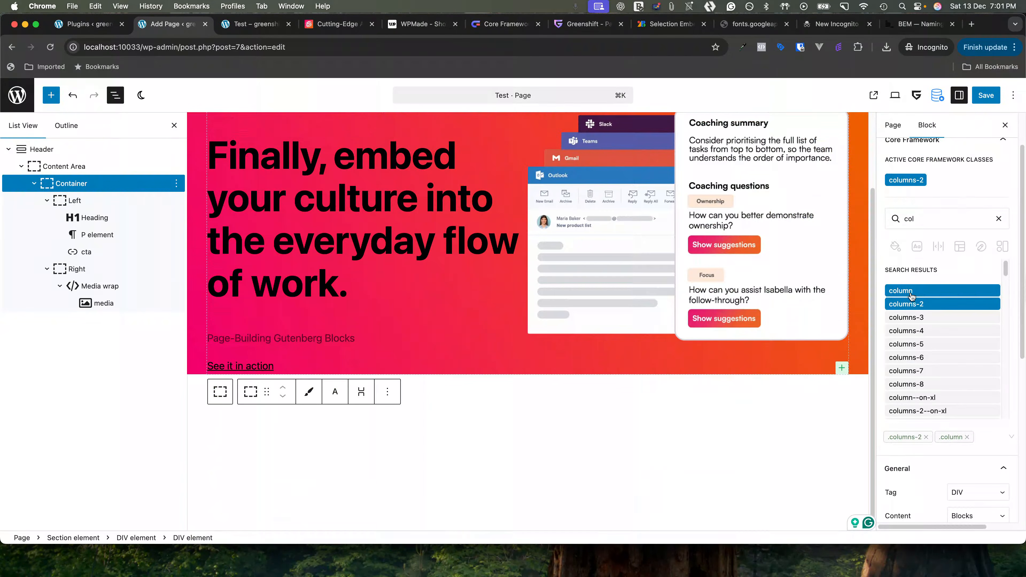
scroll(502, 291, up, 3)
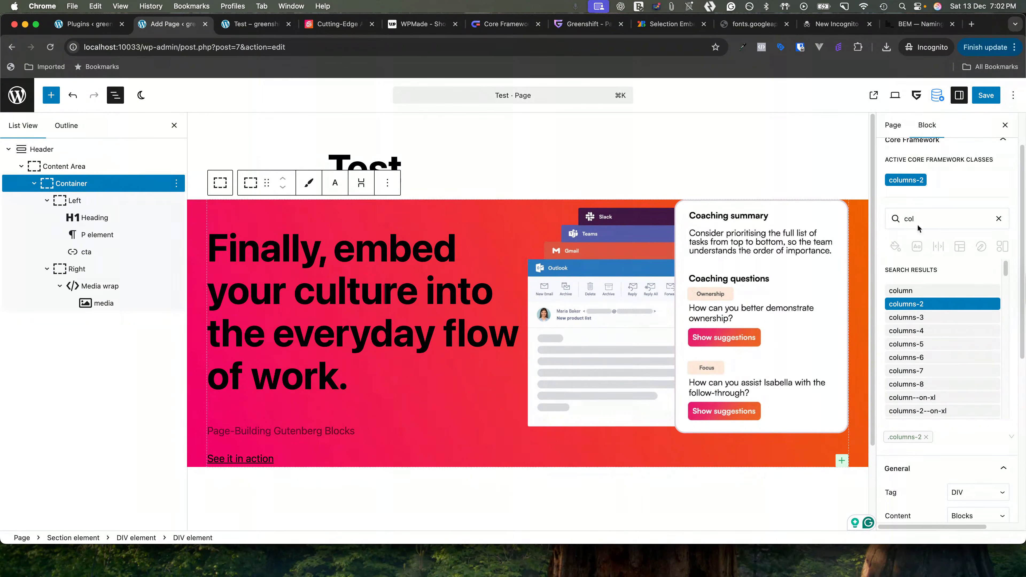
Add the Core Framework class gap-l to the Container block and save the page
double_click(907, 217)
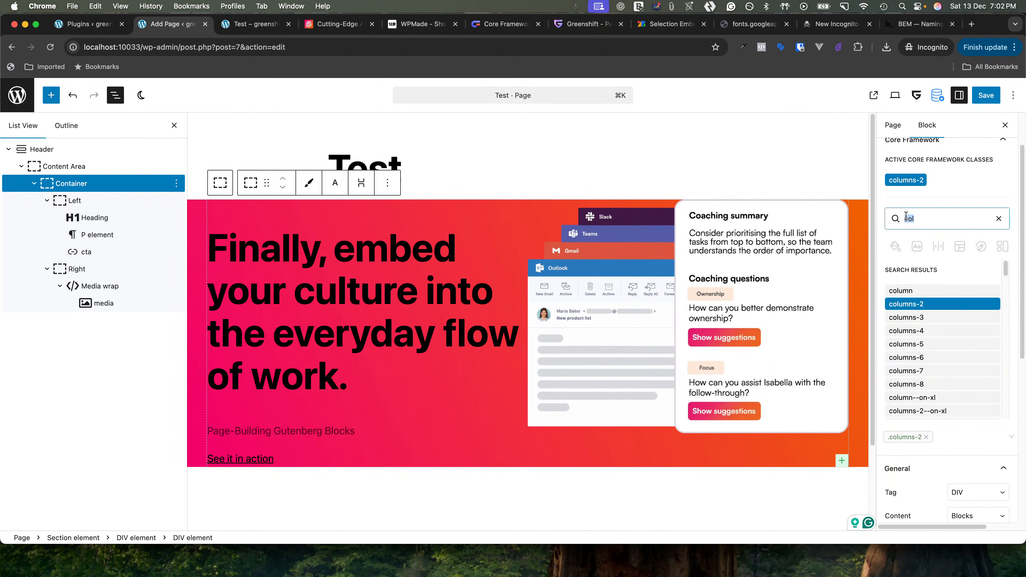
key(BackSpace)
scroll(914, 200, up, 1)
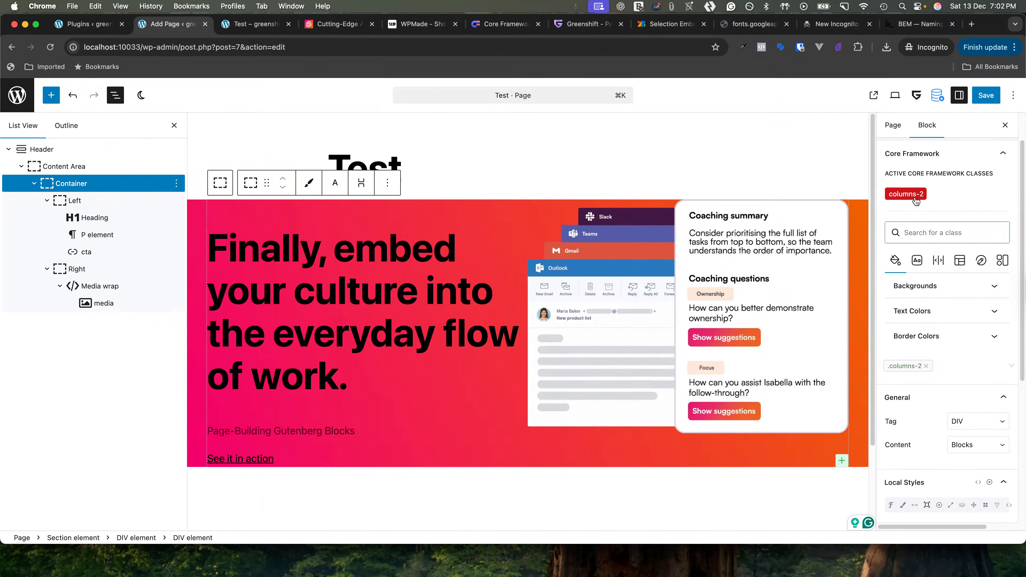
text(gap)
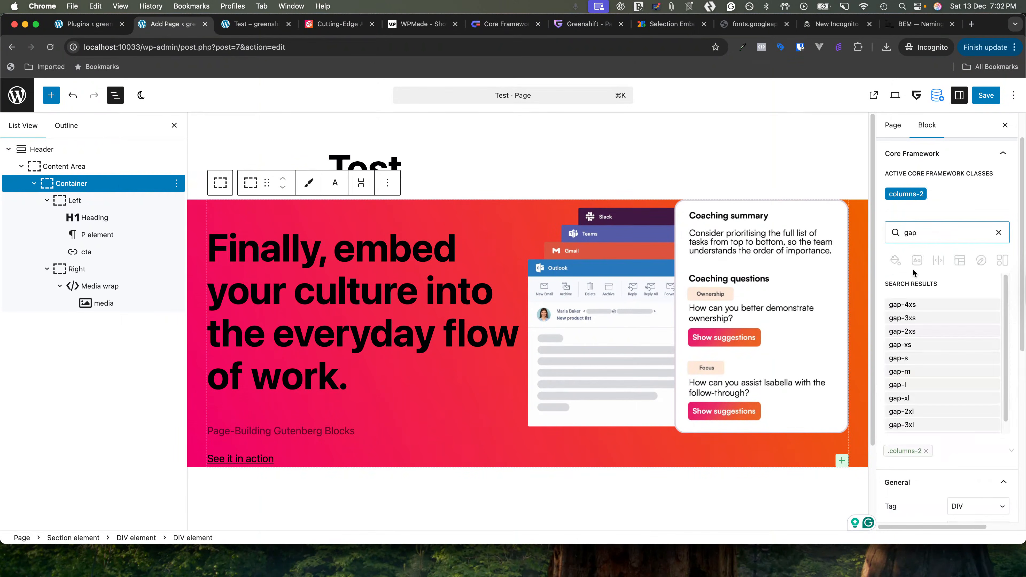
click(908, 385)
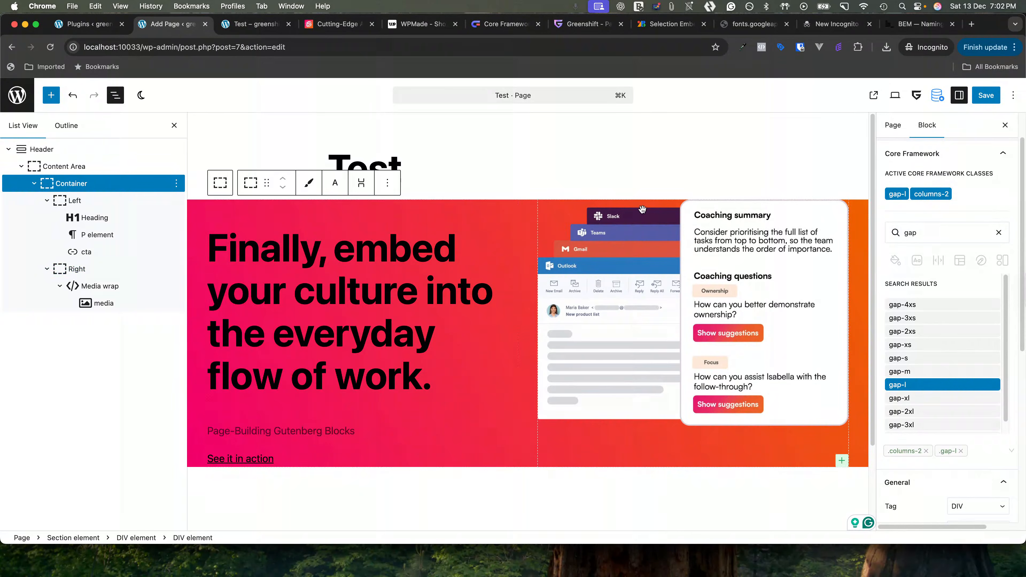
click(993, 94)
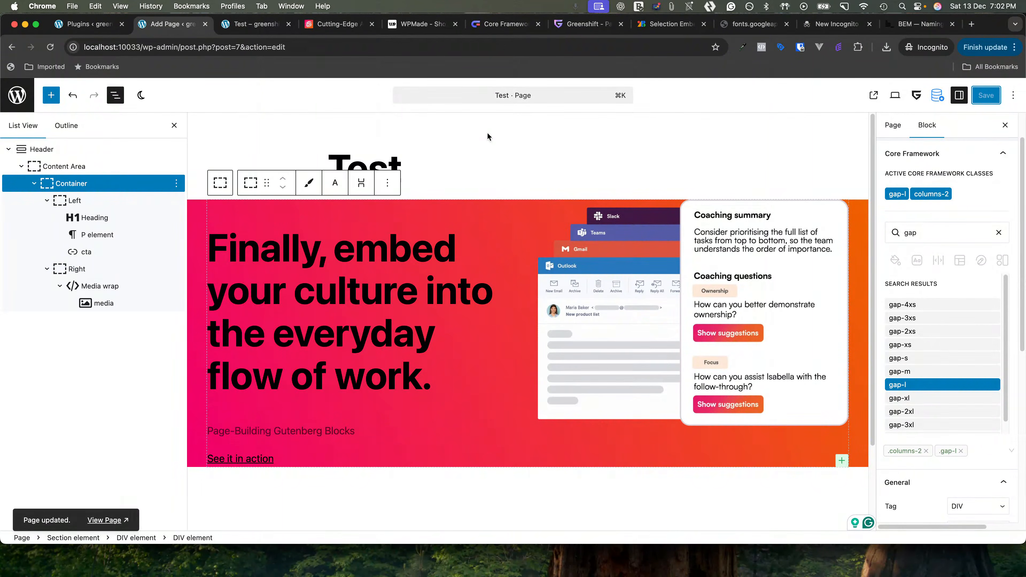
Check the two-column gradient header on the front end of the Test page
click(254, 25)
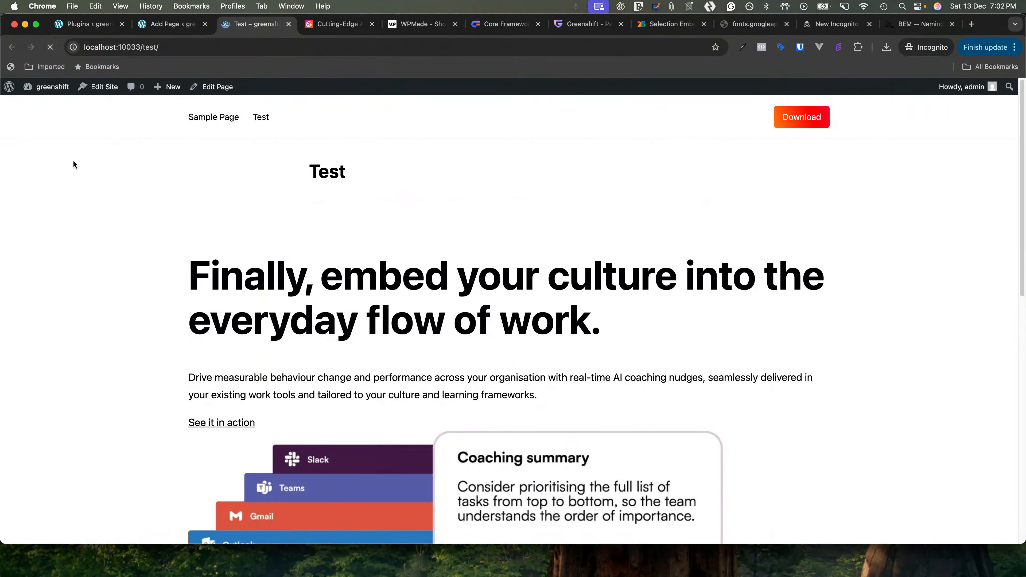
scroll(277, 325, down, 3)
scroll(278, 325, up, 3)
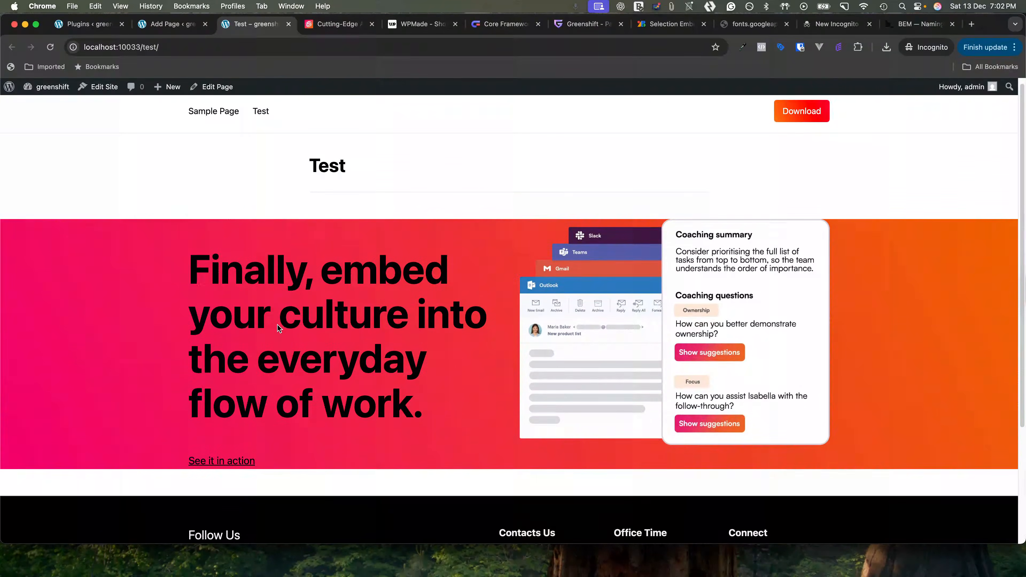
scroll(278, 325, down, 1)
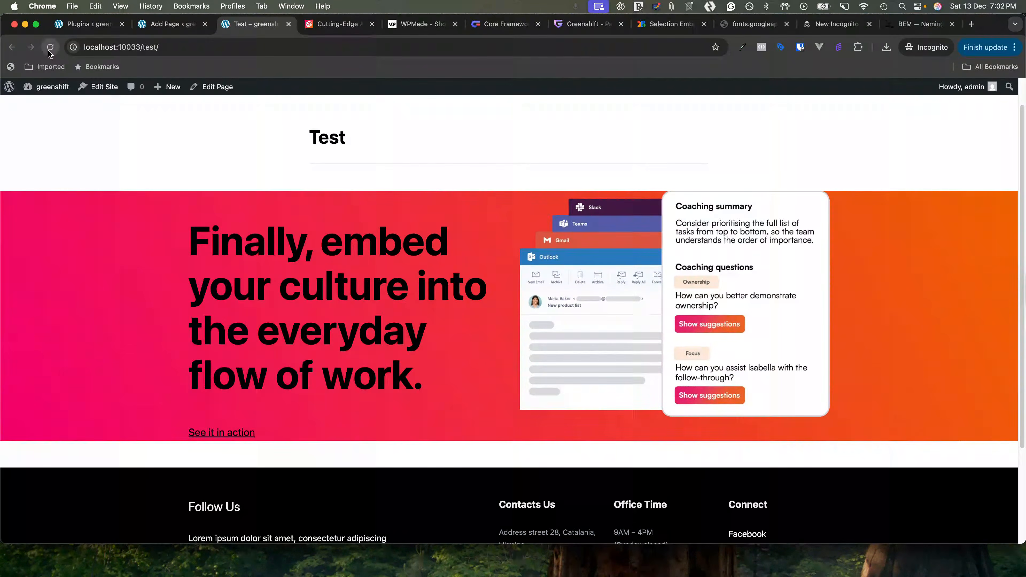
scroll(265, 342, down, 3)
scroll(264, 338, up, 4)
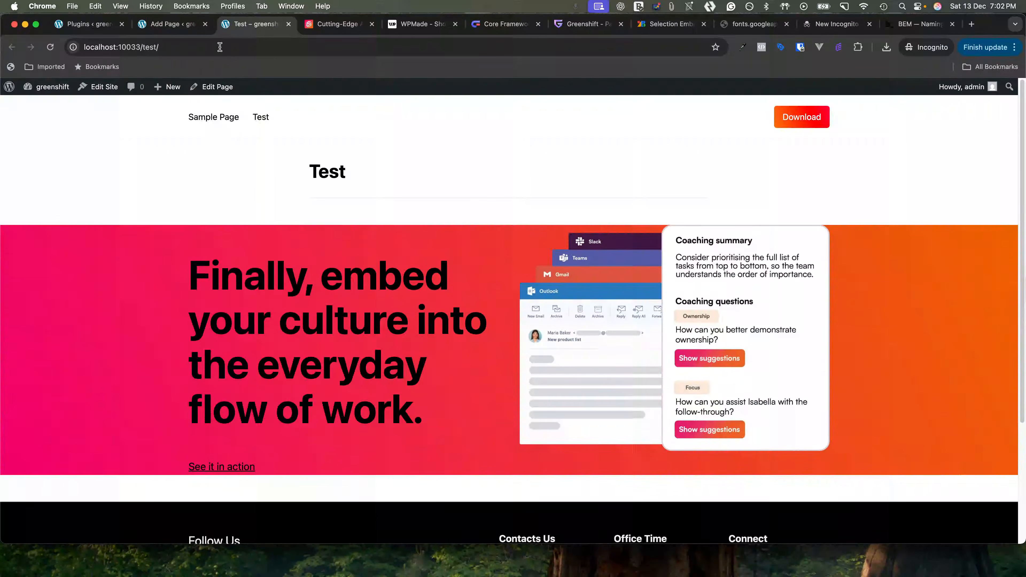
Fill the P element with the hero paragraph "Drive measurable behaviour change…" copied from the sculture.ai page, and save the page
click(174, 26)
click(268, 427)
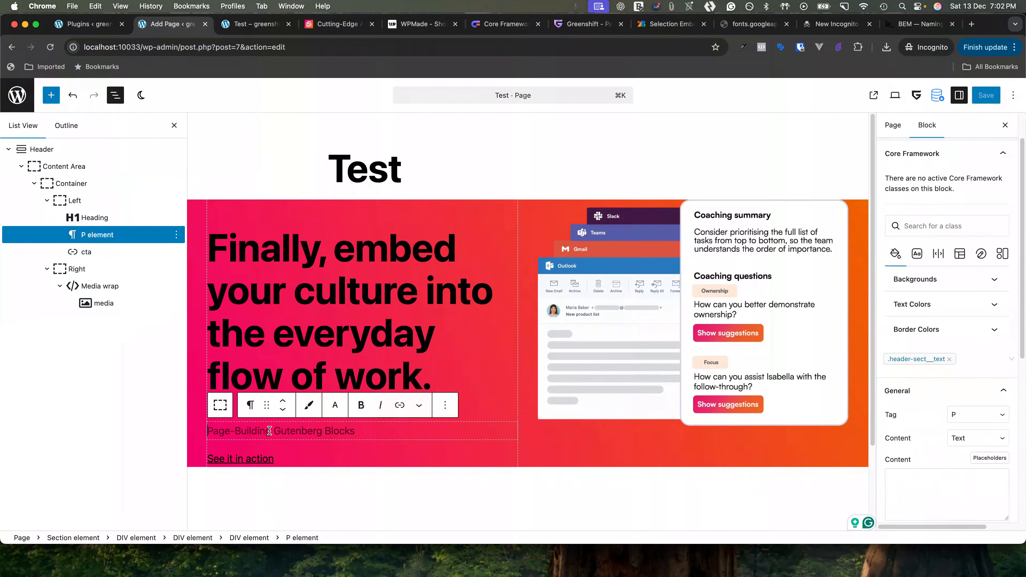
click(335, 24)
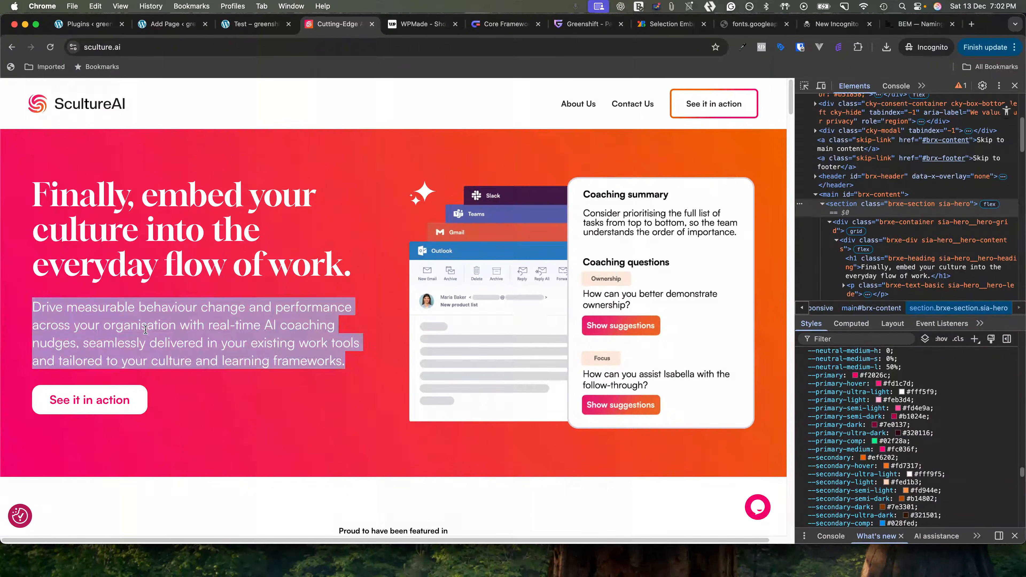
click(53, 310)
drag(36, 307, 347, 362)
key(super+c)
click(175, 29)
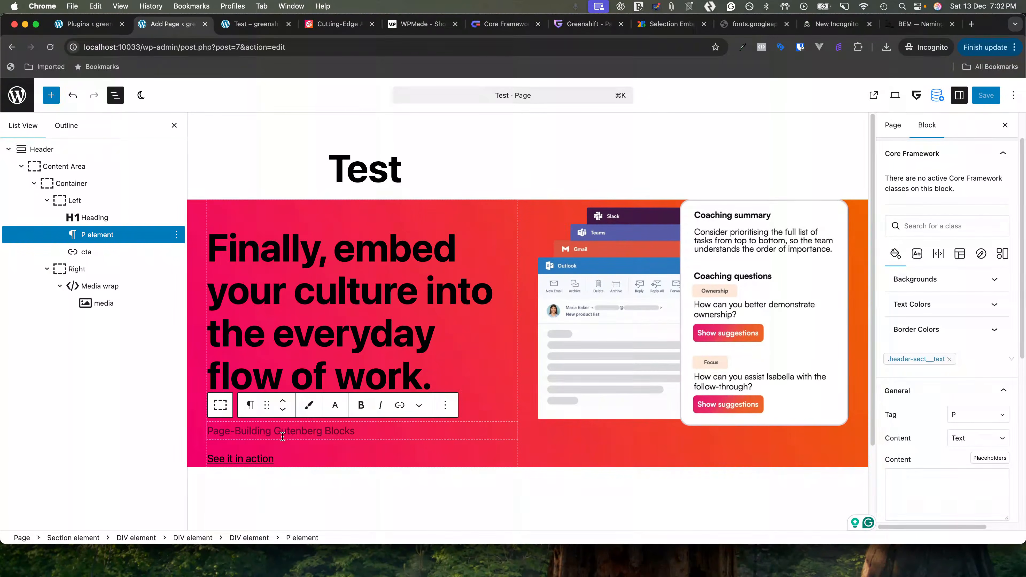
key(super+v)
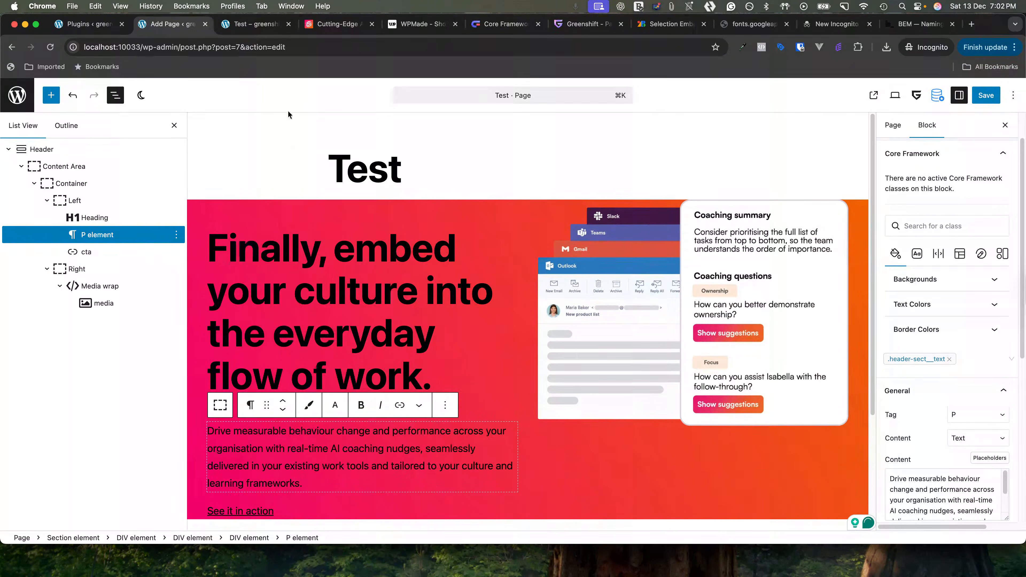
click(980, 97)
Reload the front end of the Test page and check the paragraph under the heading
click(252, 23)
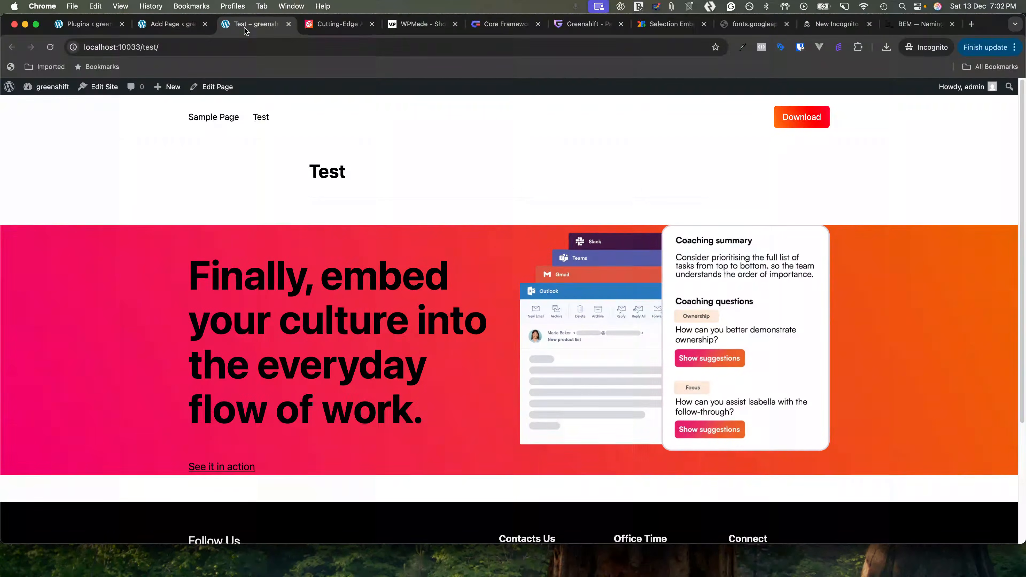
click(50, 48)
scroll(142, 281, down, 5)
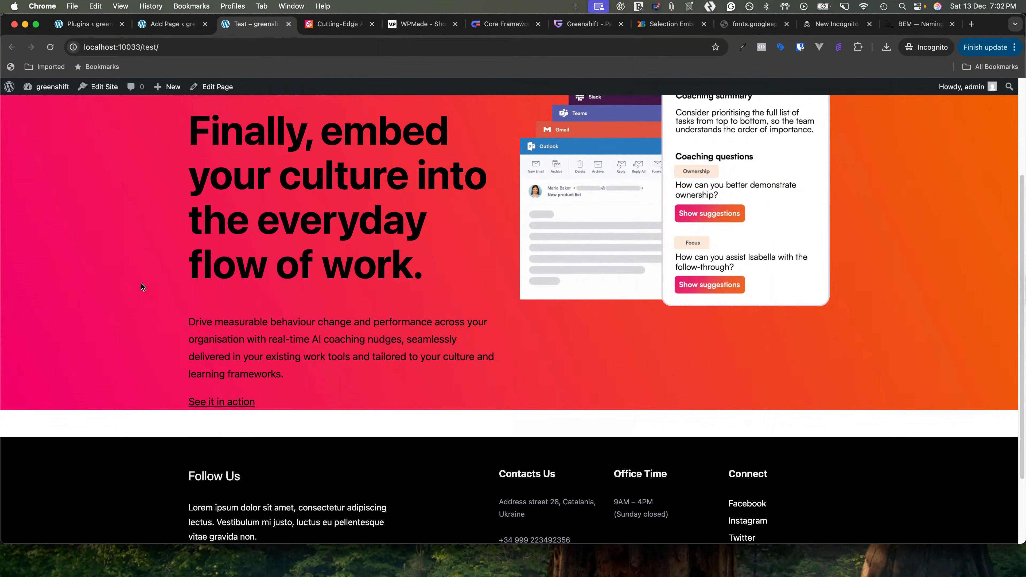
Return to the page editor and open the top padding value of the Header's header-sect class for editing
click(156, 25)
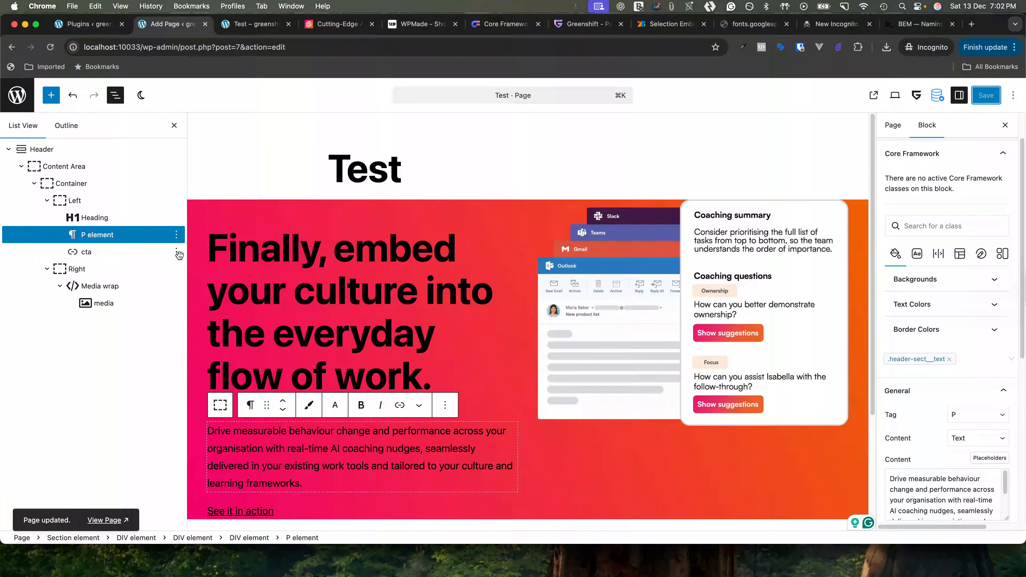
click(274, 295)
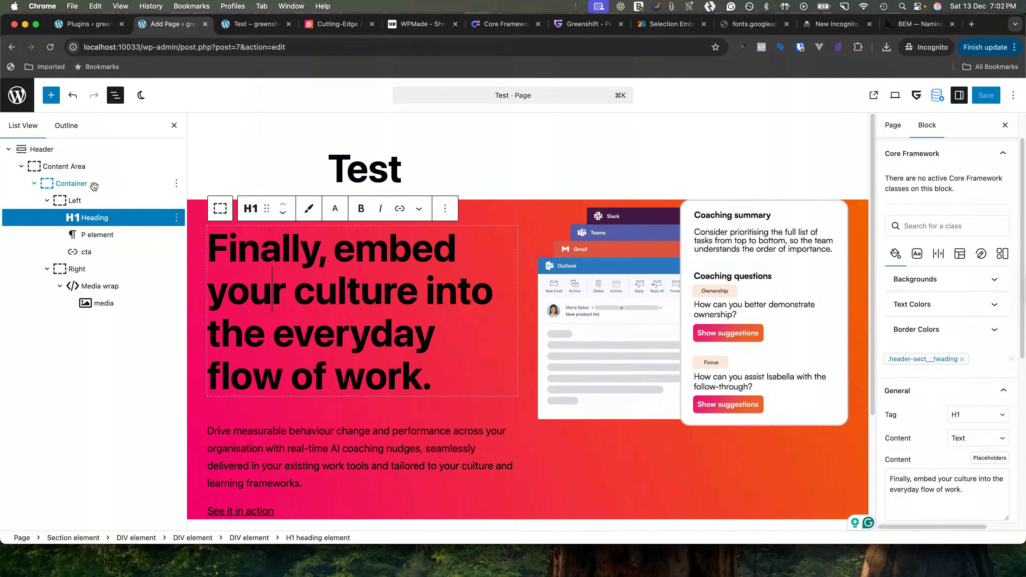
click(78, 149)
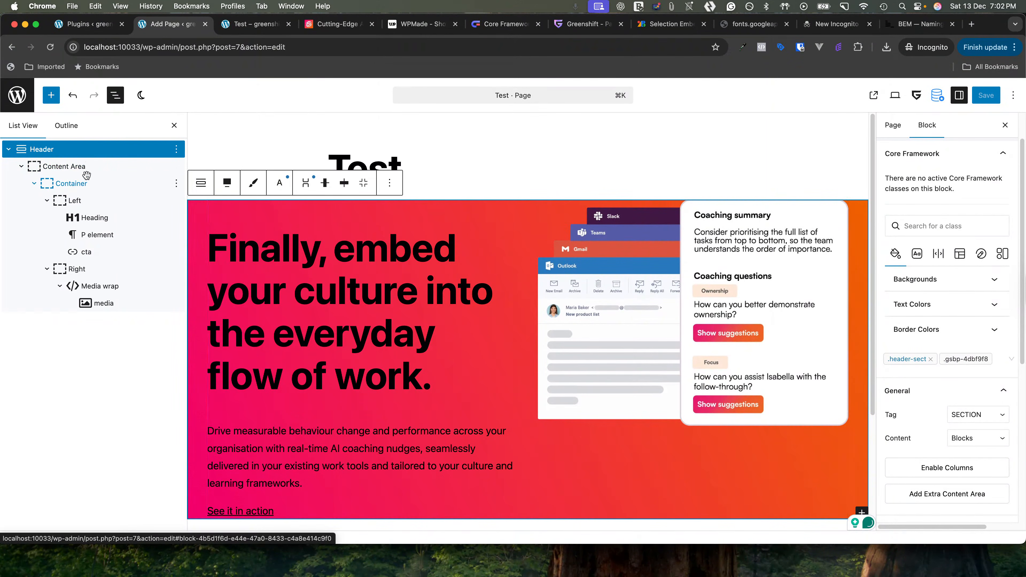
click(891, 355)
scroll(940, 414, down, 2)
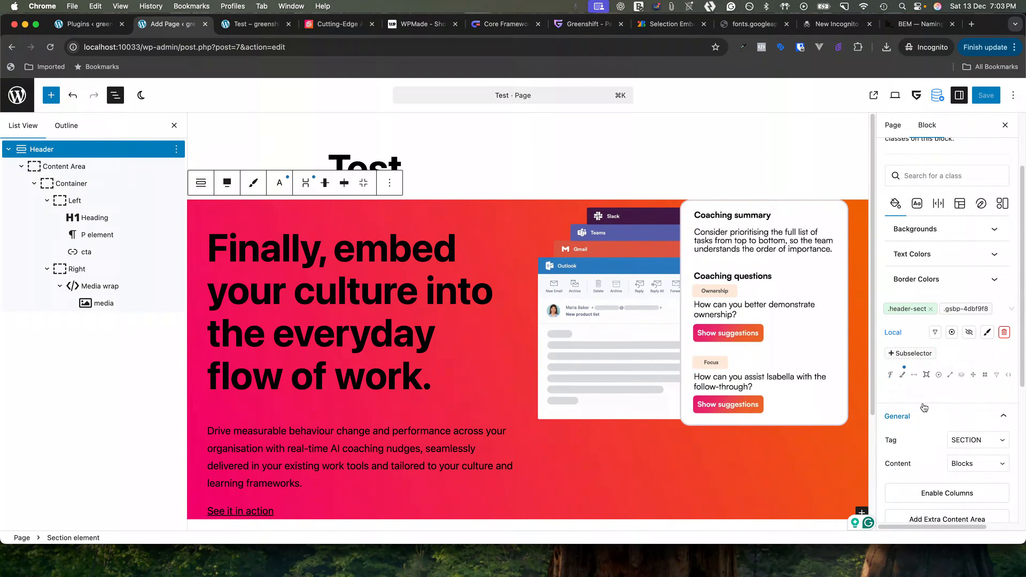
click(951, 376)
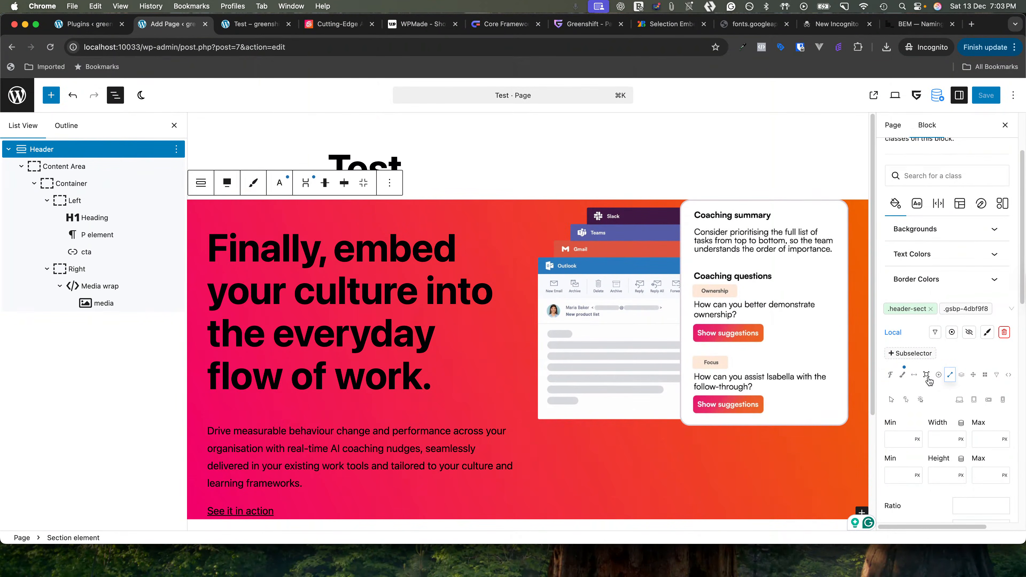
click(915, 380)
scroll(909, 436, down, 2)
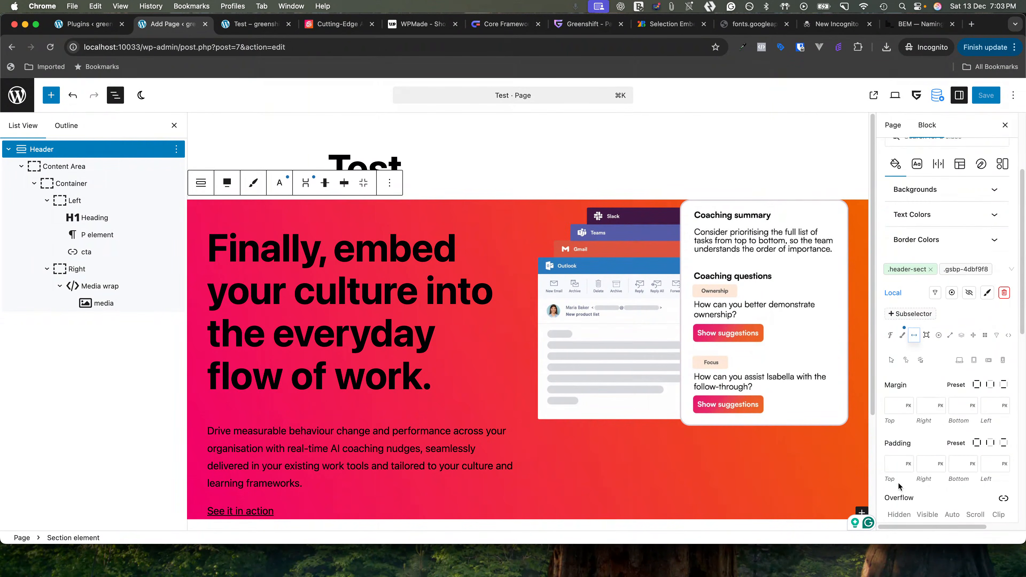
click(891, 471)
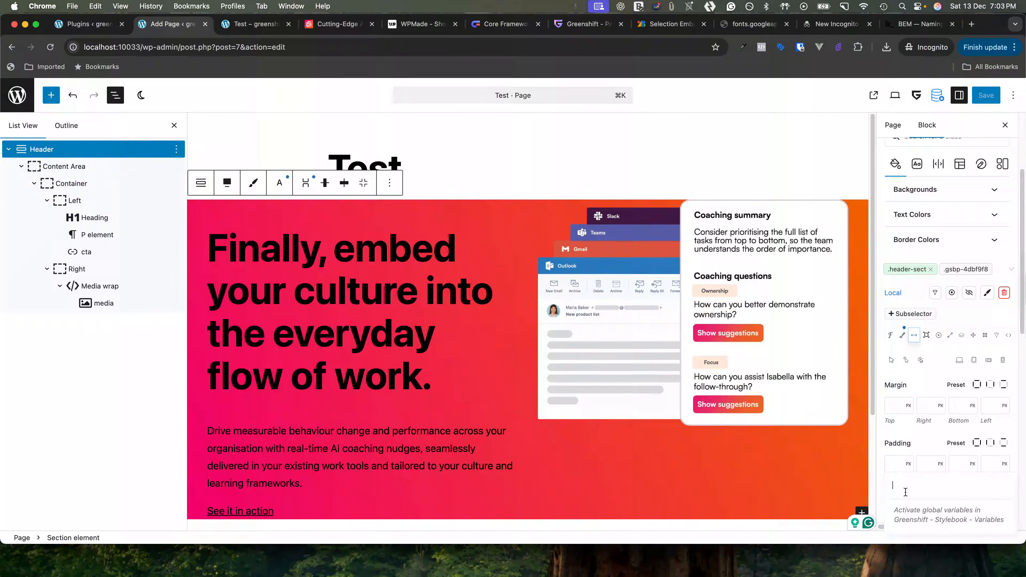
Reload the Plugins admin page, open Core Framework's spacing scale and copy the --space-xl variable
click(87, 24)
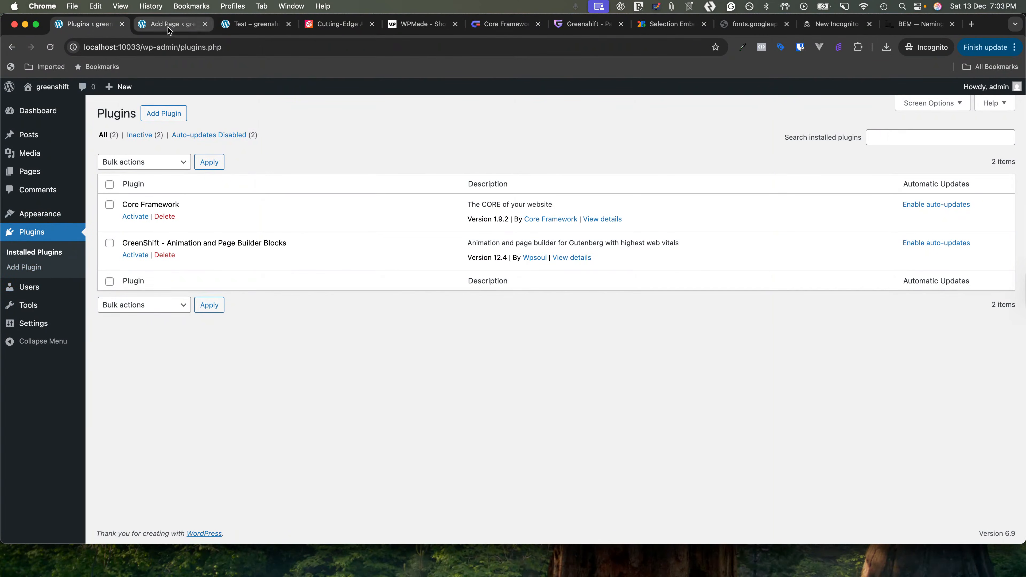
click(50, 48)
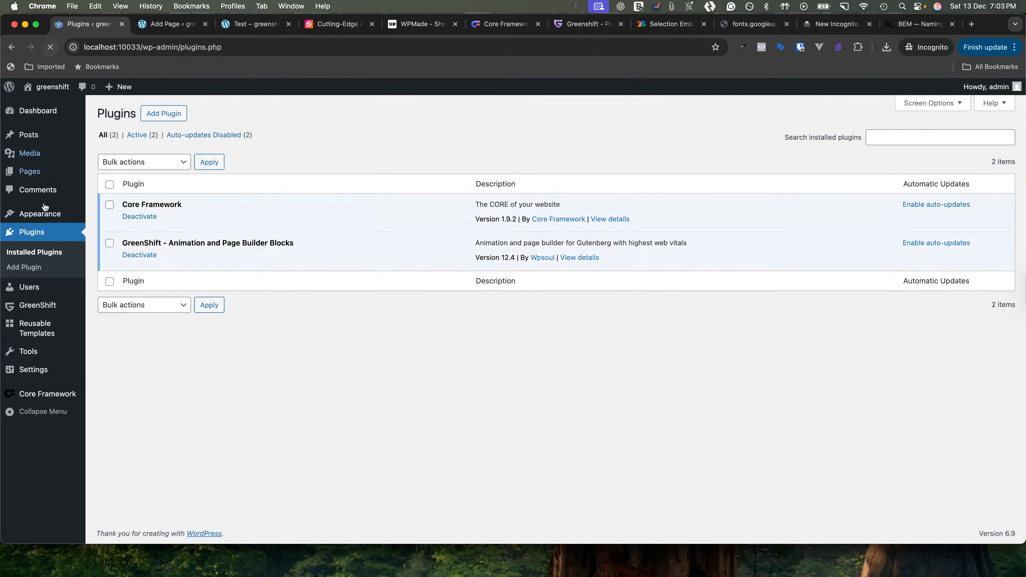
click(54, 395)
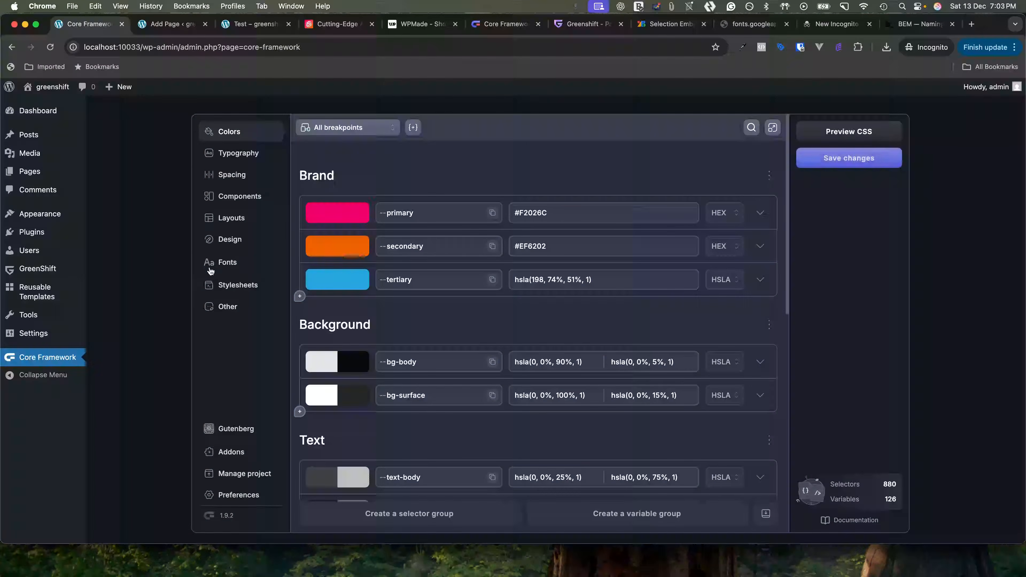
click(230, 162)
click(235, 175)
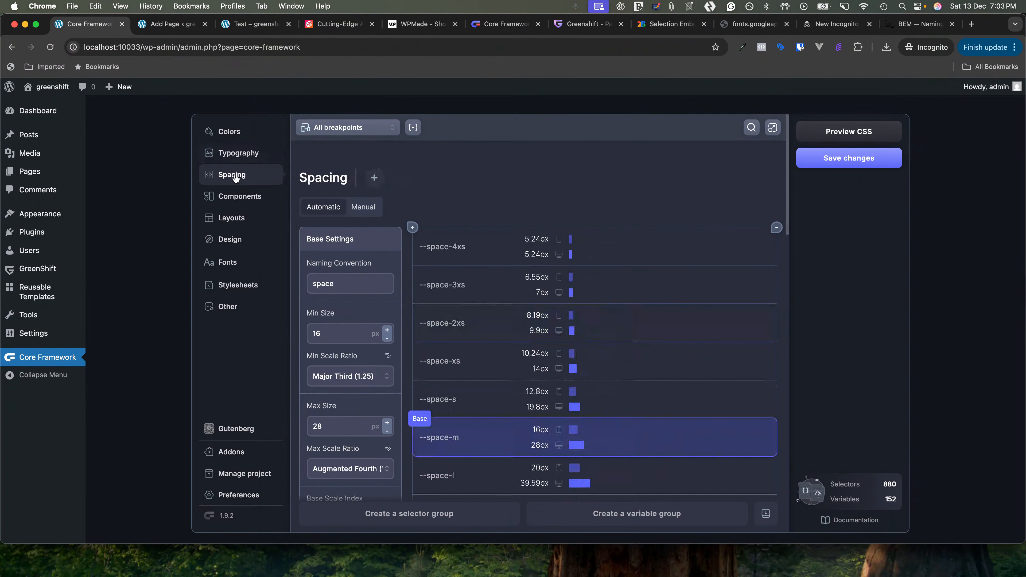
scroll(454, 425, down, 3)
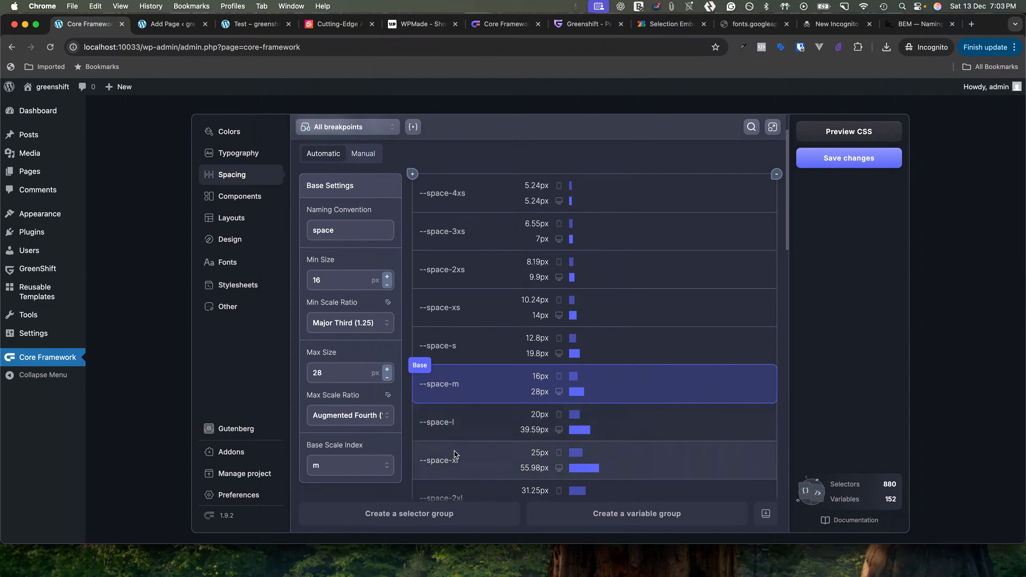
click(441, 451)
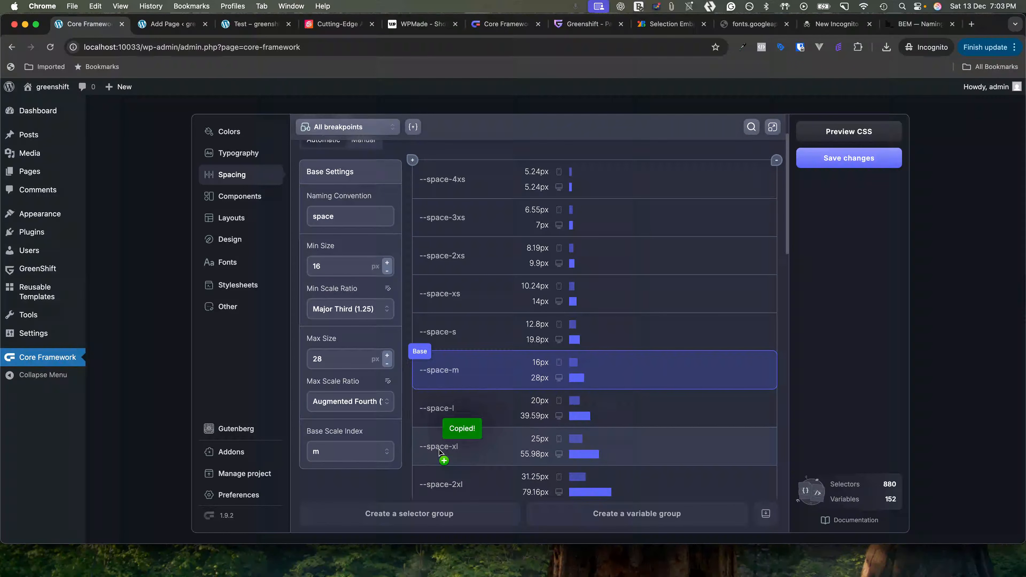
Inspect the hero section on the sculture.ai page and examine its computed block and inline padding
click(335, 24)
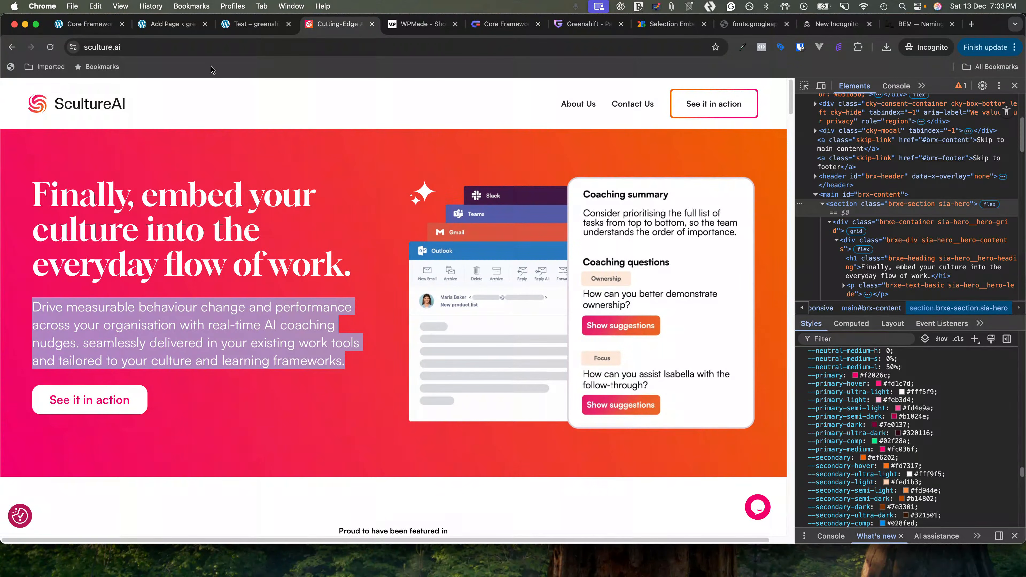
click(807, 90)
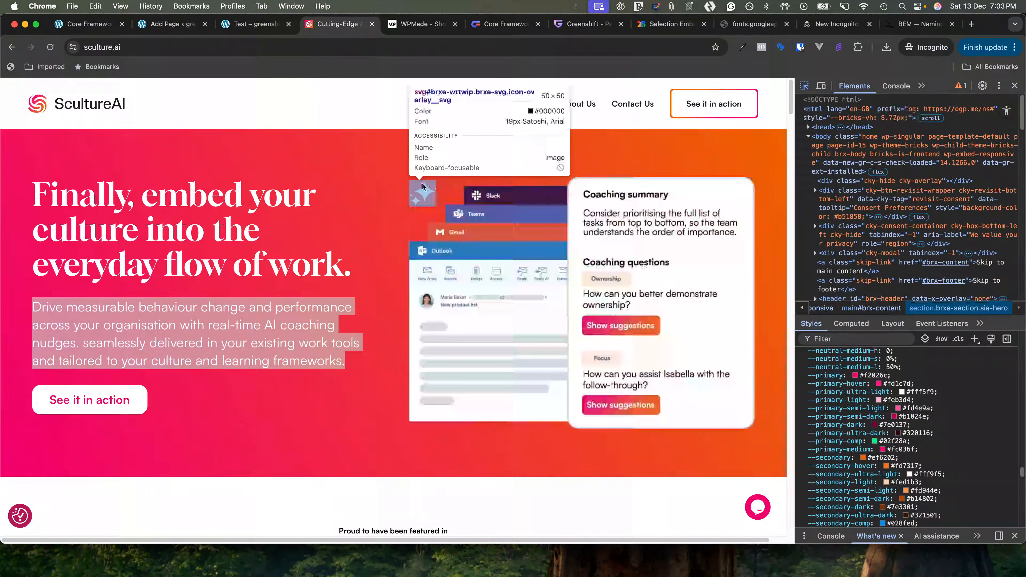
click(767, 374)
scroll(912, 408, up, 10)
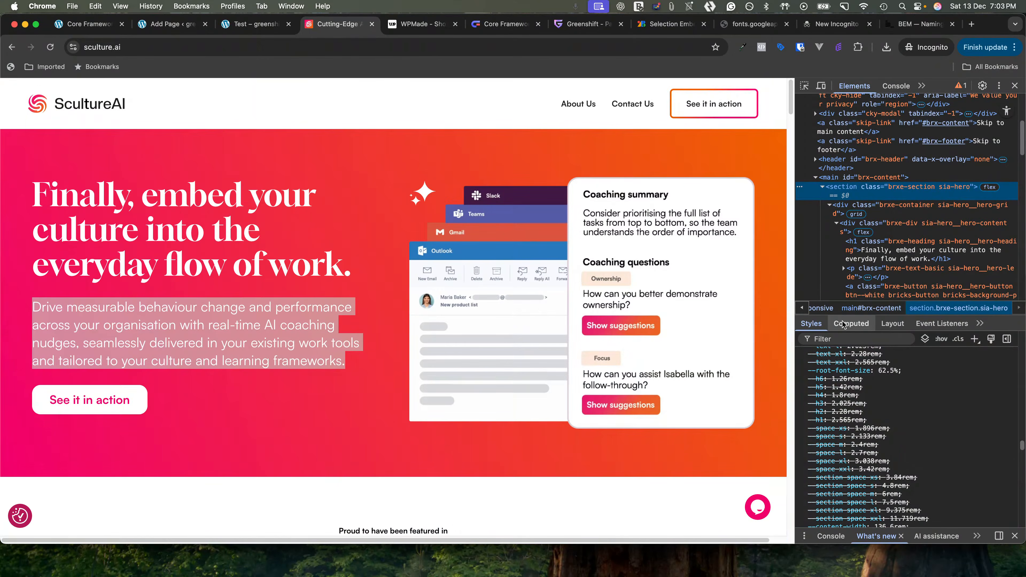
click(843, 323)
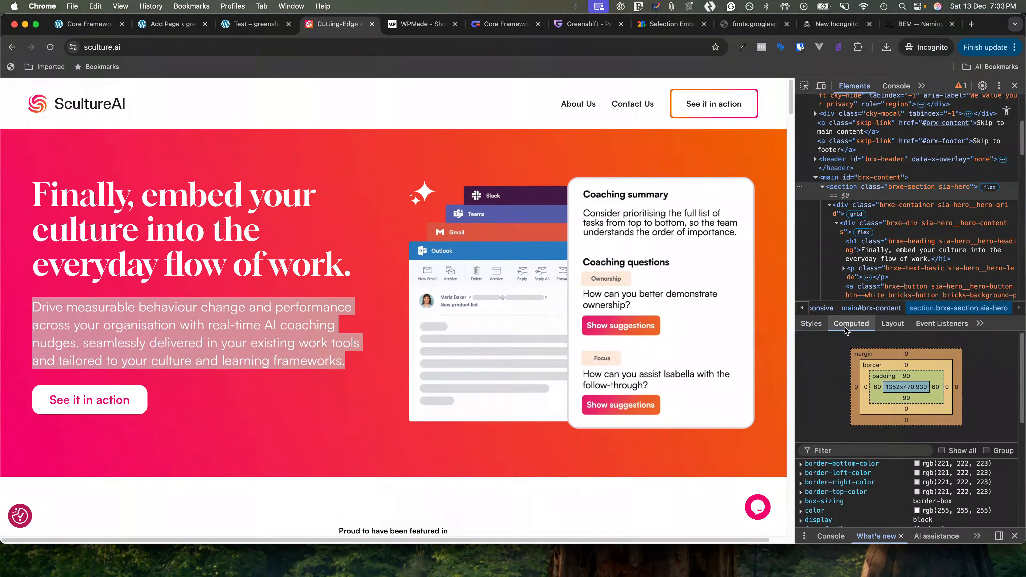
scroll(883, 501, down, 5)
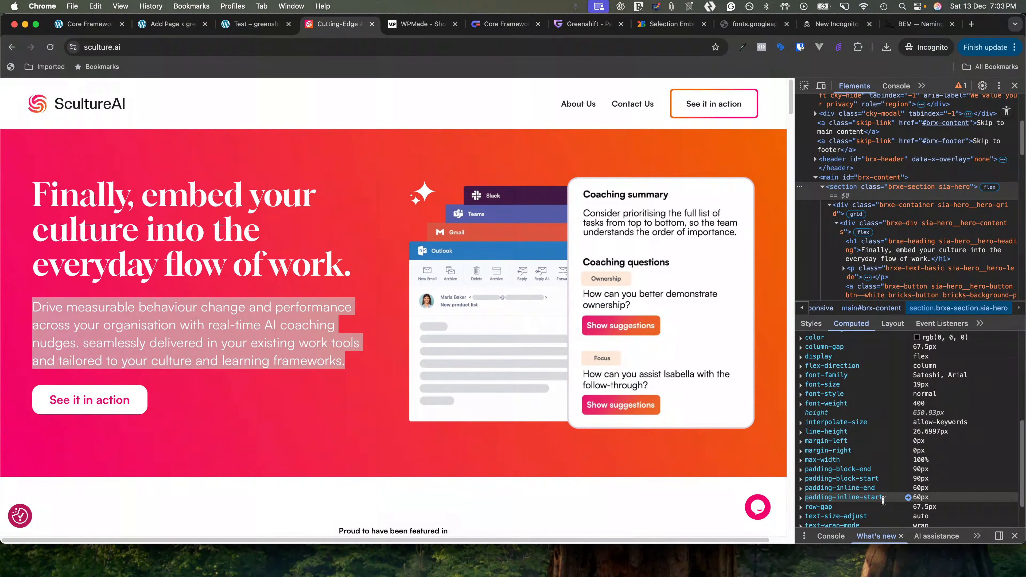
Return to Core Framework's spacing scale and copy the --space-3xl variable
click(153, 21)
click(89, 24)
scroll(521, 405, down, 2)
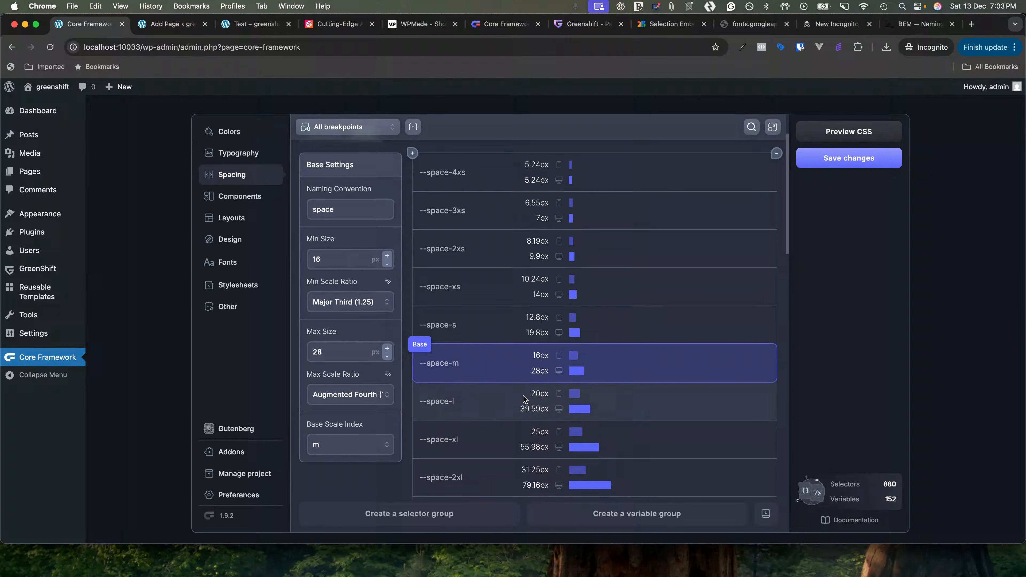
scroll(528, 427, down, 1)
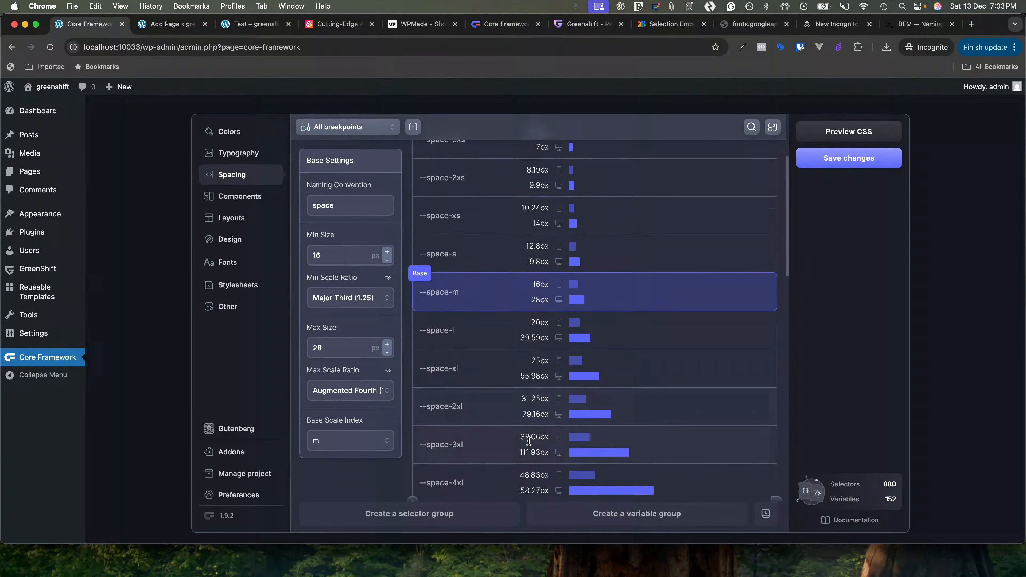
click(452, 446)
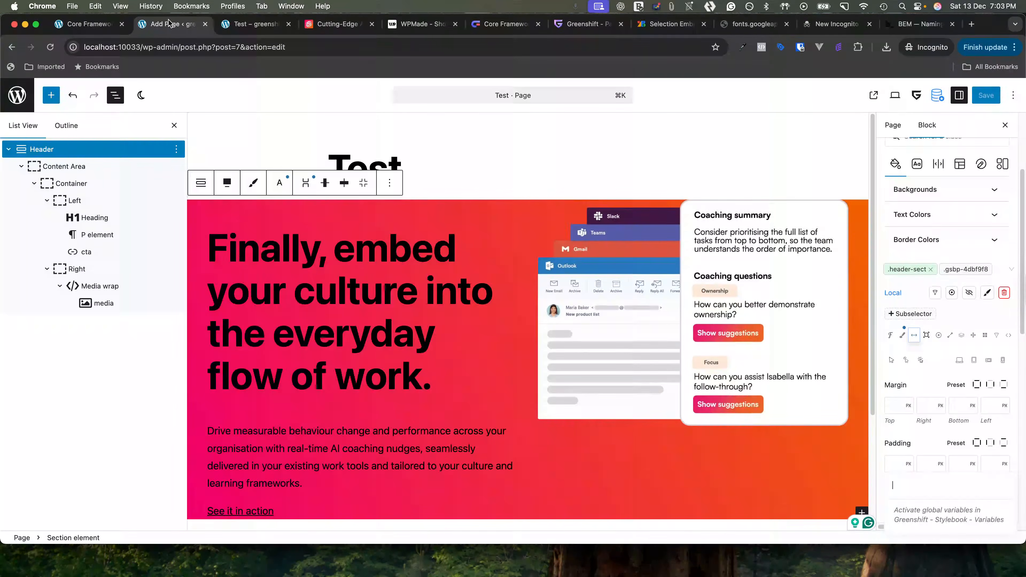
In the page editor, set the header-sect class's top and bottom padding to the --space-3xl variable
click(172, 23)
key(super+v)
click(963, 462)
click(956, 478)
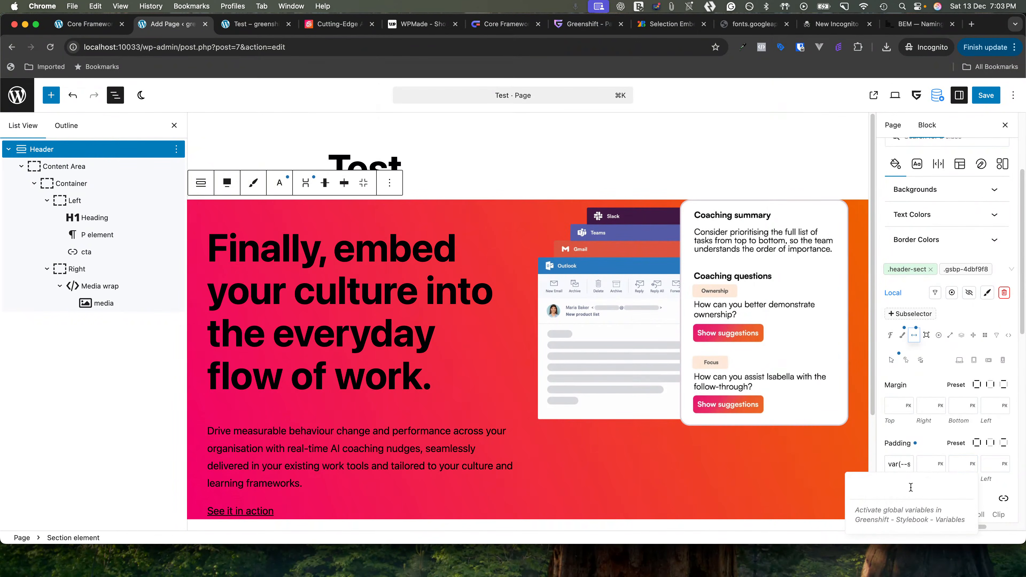
key(super+v)
click(925, 443)
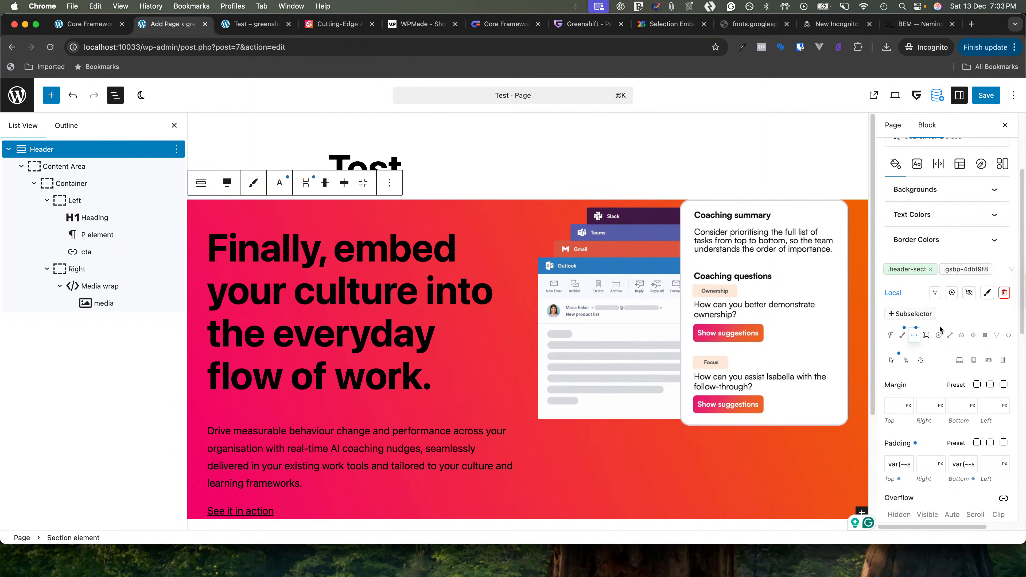
Examine the margin and padding set in the local styles of the Header's autogenerated root class
click(960, 268)
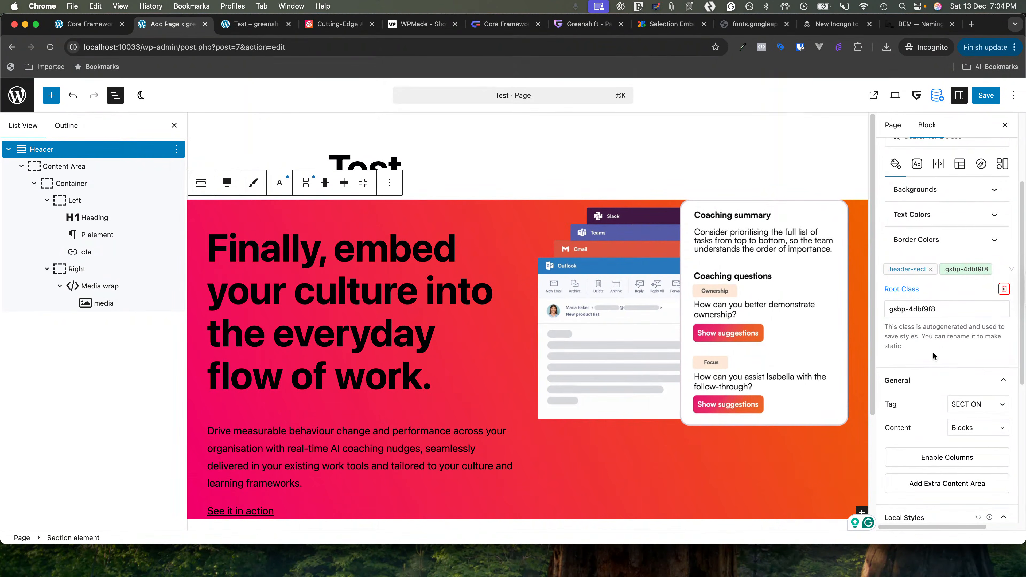
scroll(933, 356, down, 5)
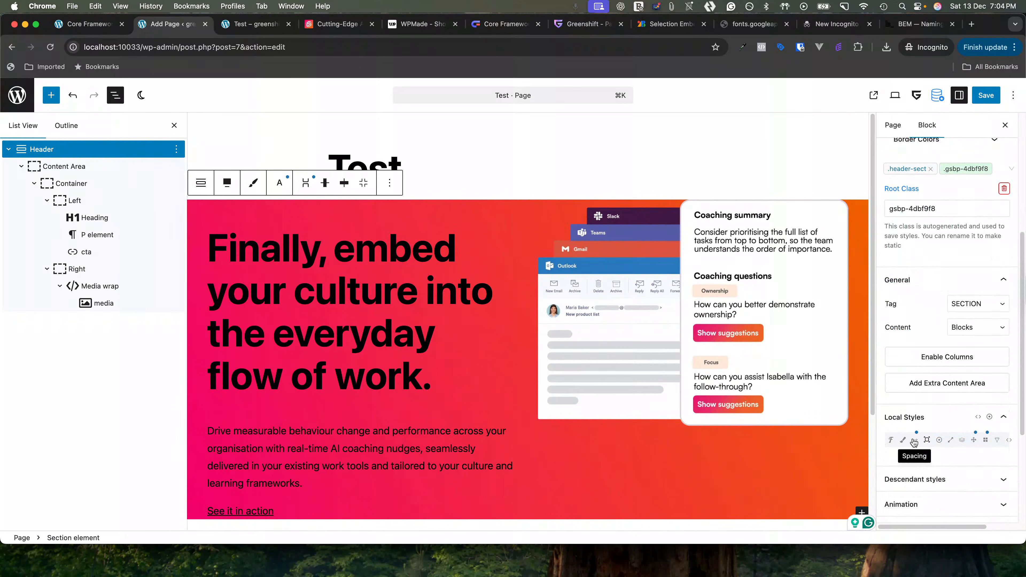
click(914, 441)
scroll(909, 485, down, 5)
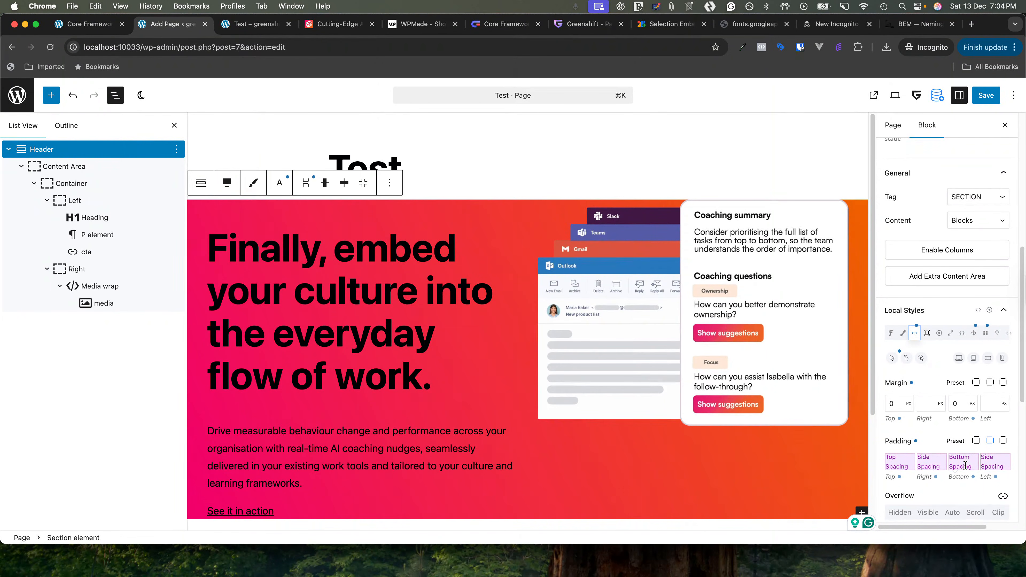
scroll(945, 319, up, 5)
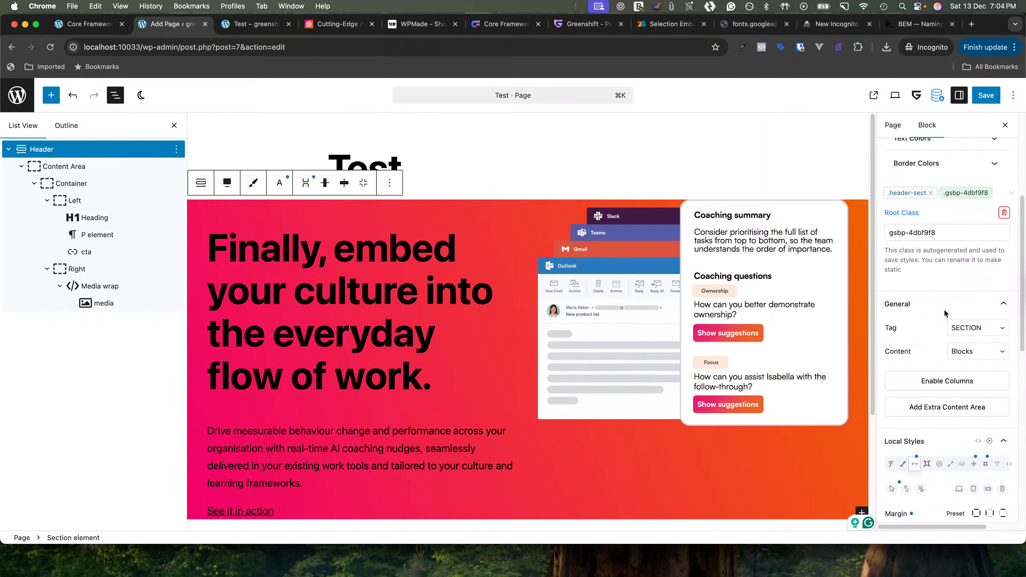
Make the Header's header-sect class styles override the root class as !important, and save the page
click(909, 193)
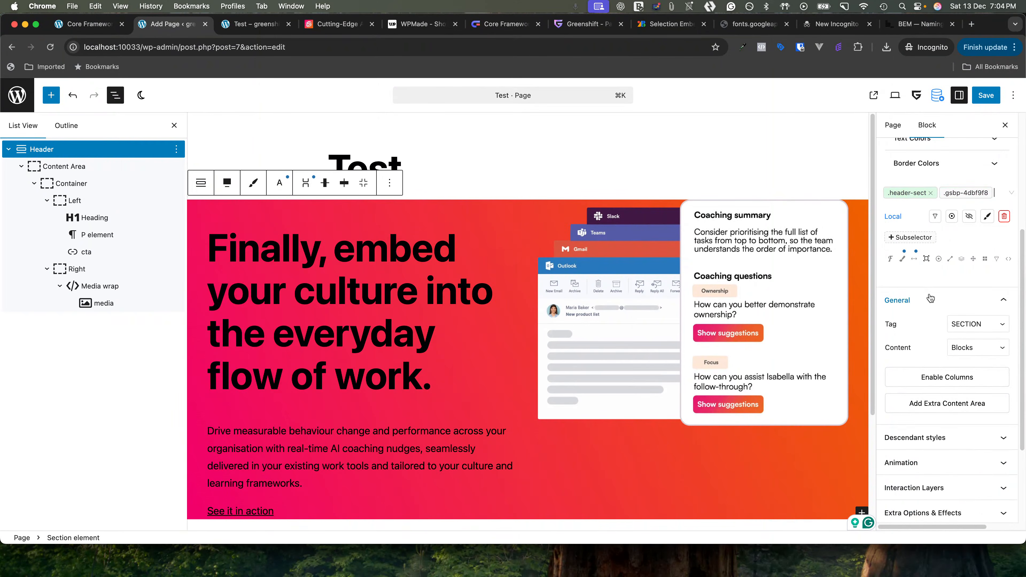
click(951, 216)
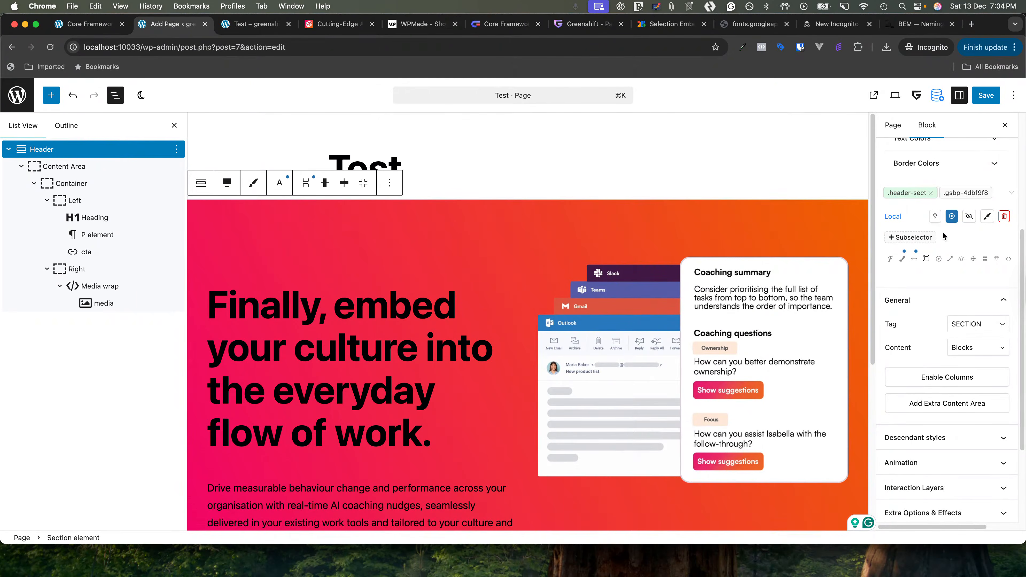
scroll(942, 390, down, 1)
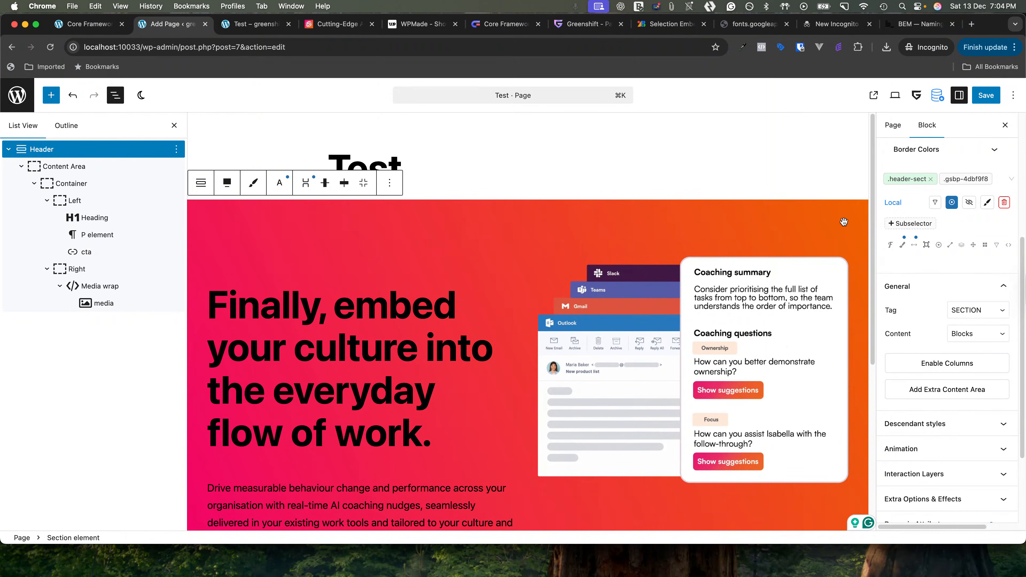
click(986, 95)
Reload the front end of the Test page and inspect the header section's header-sect padding rules for the variable and !important
key(ctrl+Tab)
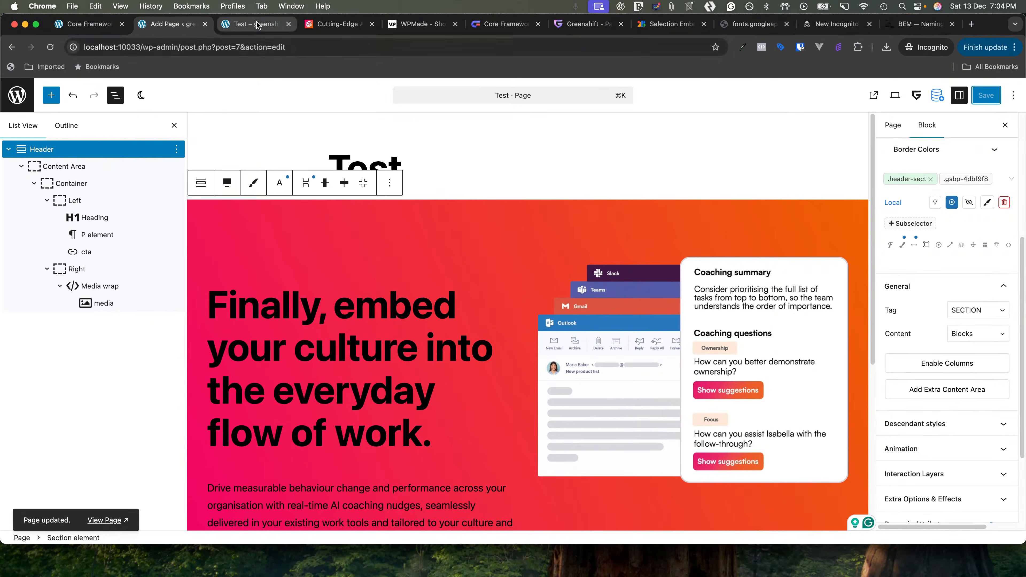
click(44, 53)
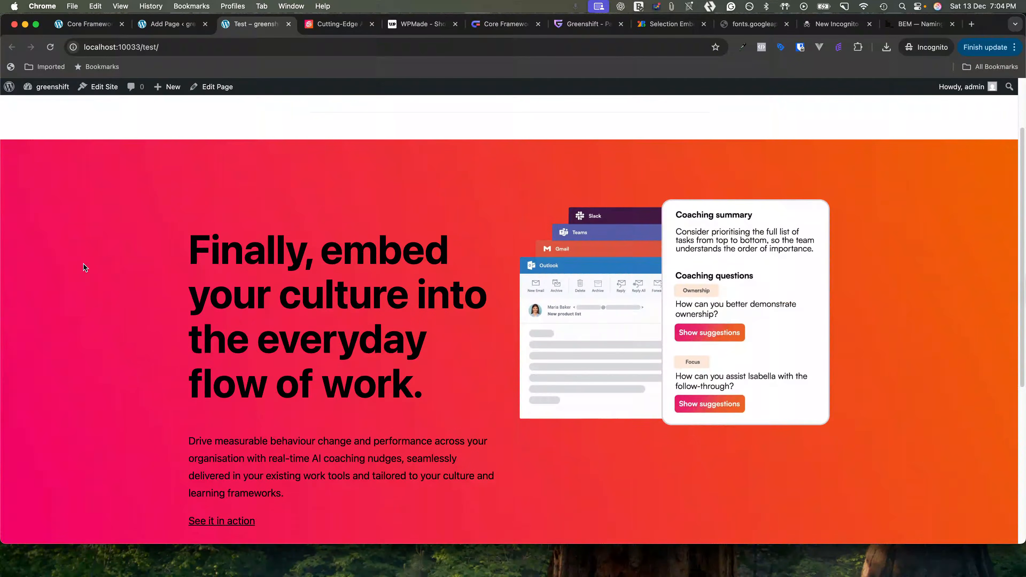
right_click(83, 264)
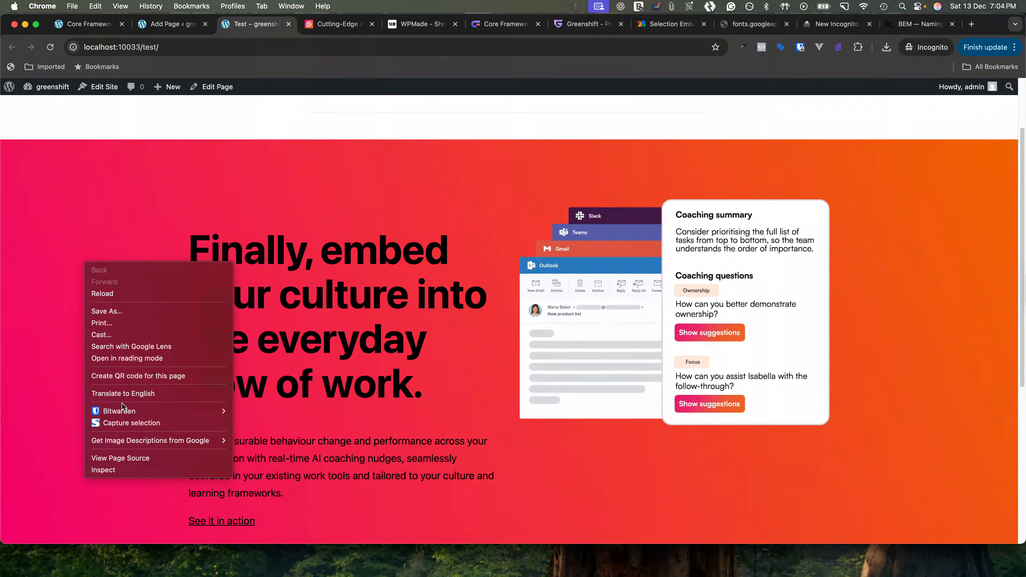
click(118, 471)
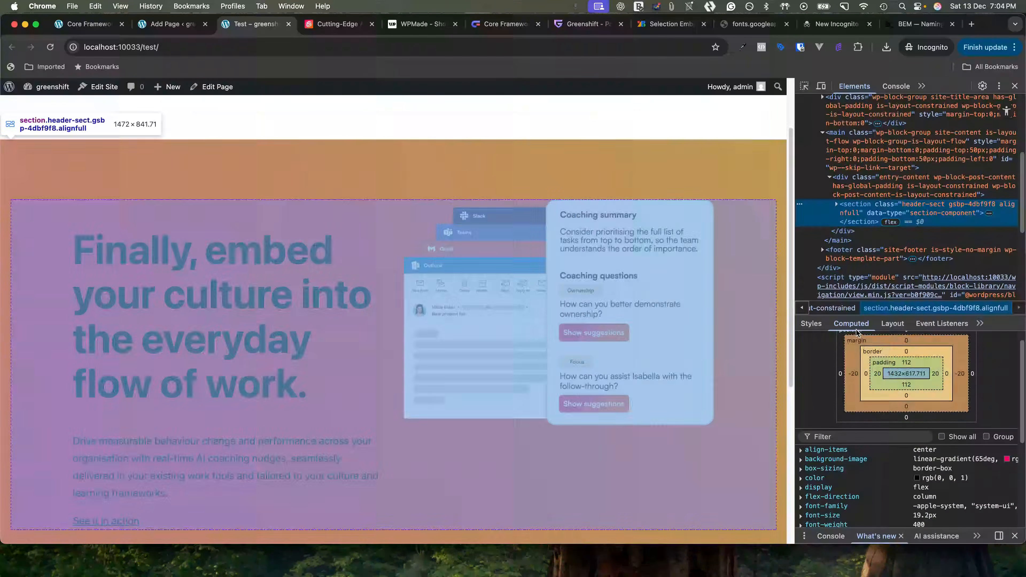
click(805, 326)
scroll(908, 457, down, 4)
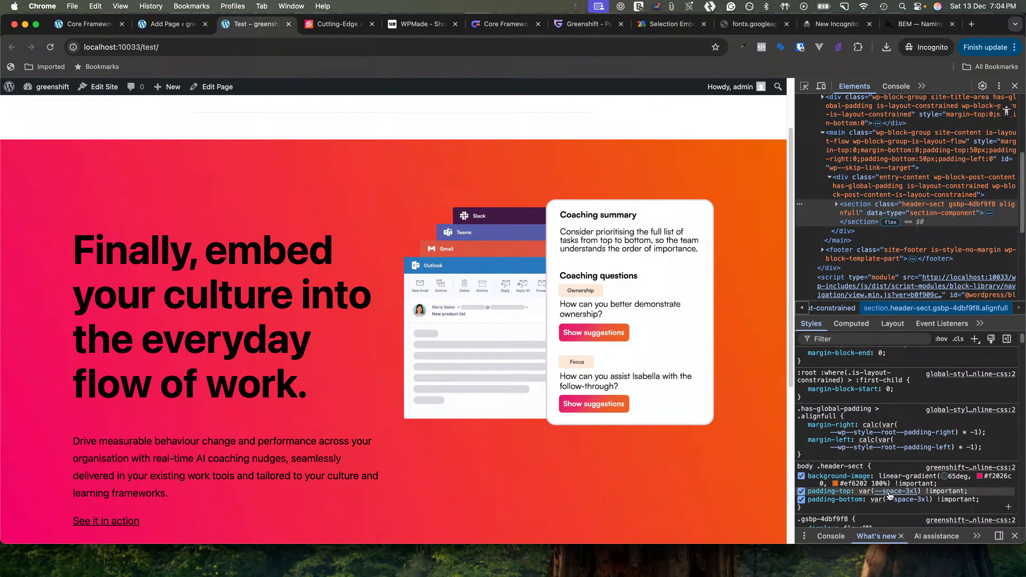
mouse_move(888, 496)
drag(927, 491, 961, 491)
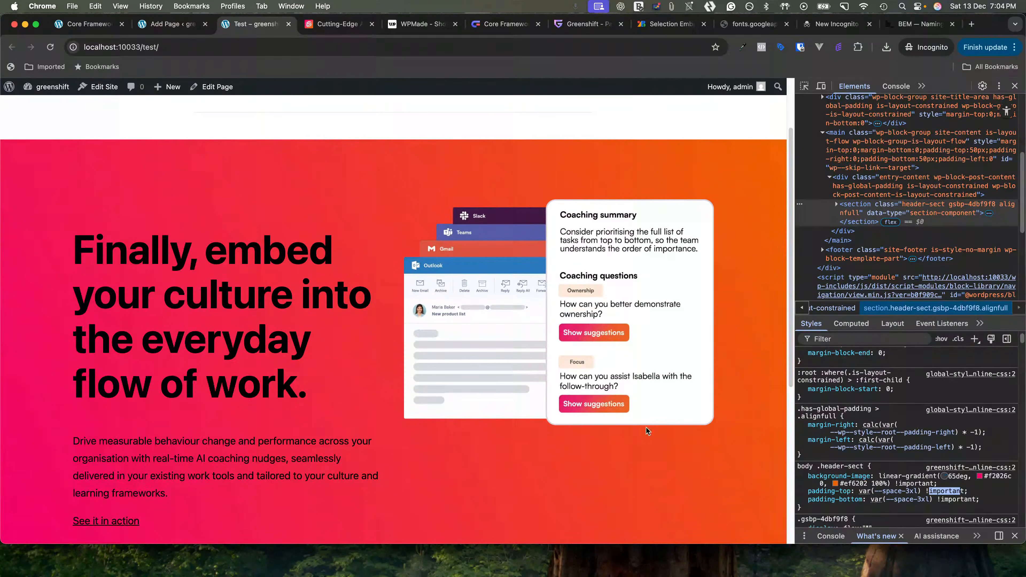
Return to the page editor and set the H1 heading's font family to Gloock in its local typography styles
click(173, 24)
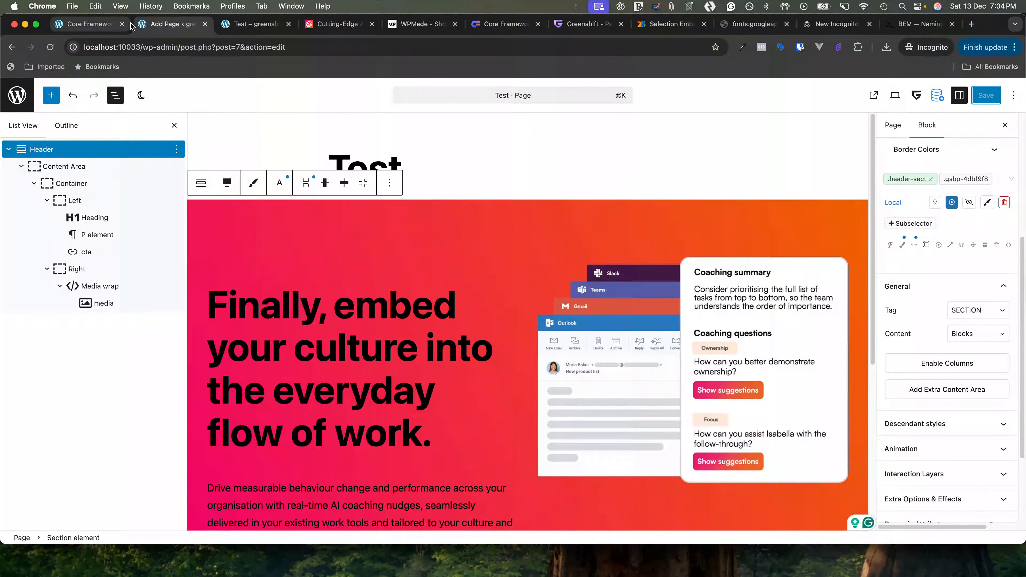
scroll(339, 262, down, 1)
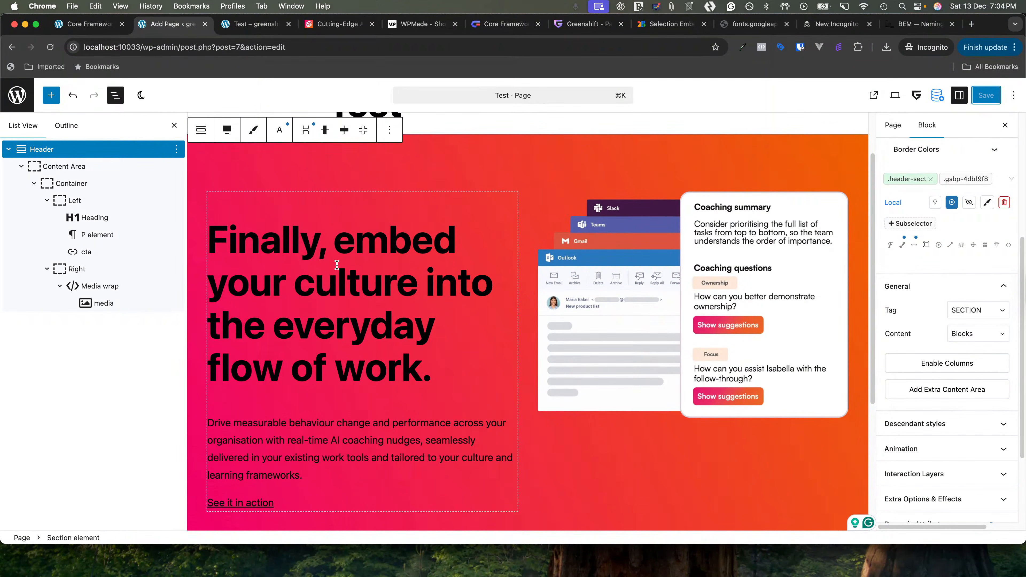
click(337, 265)
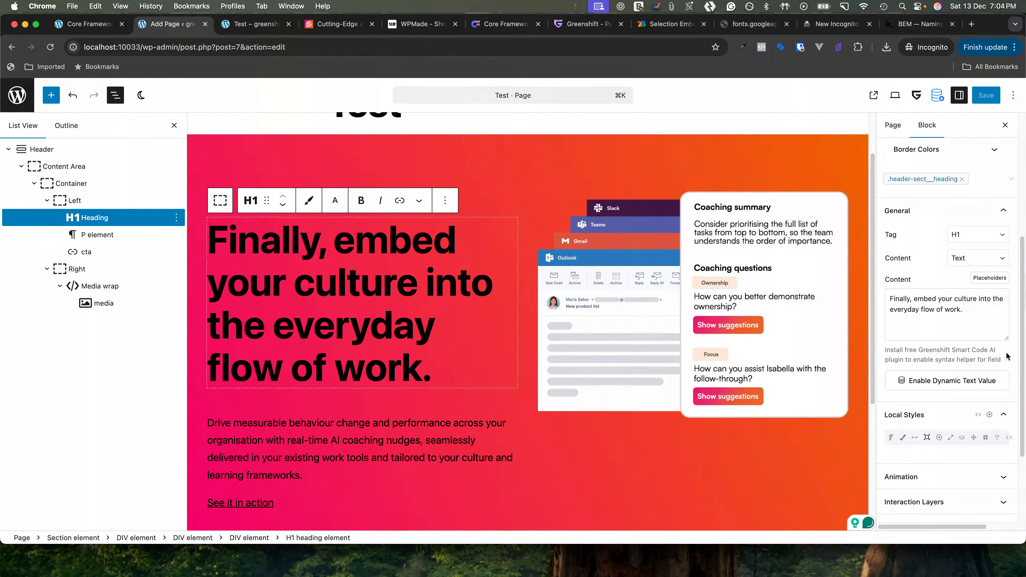
scroll(945, 384, down, 1)
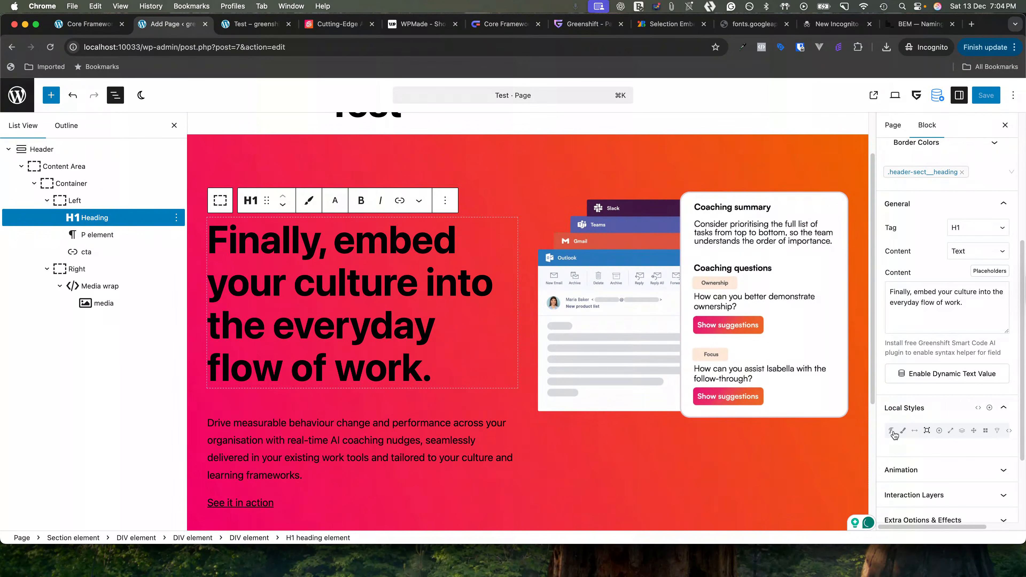
click(891, 431)
scroll(925, 408, down, 5)
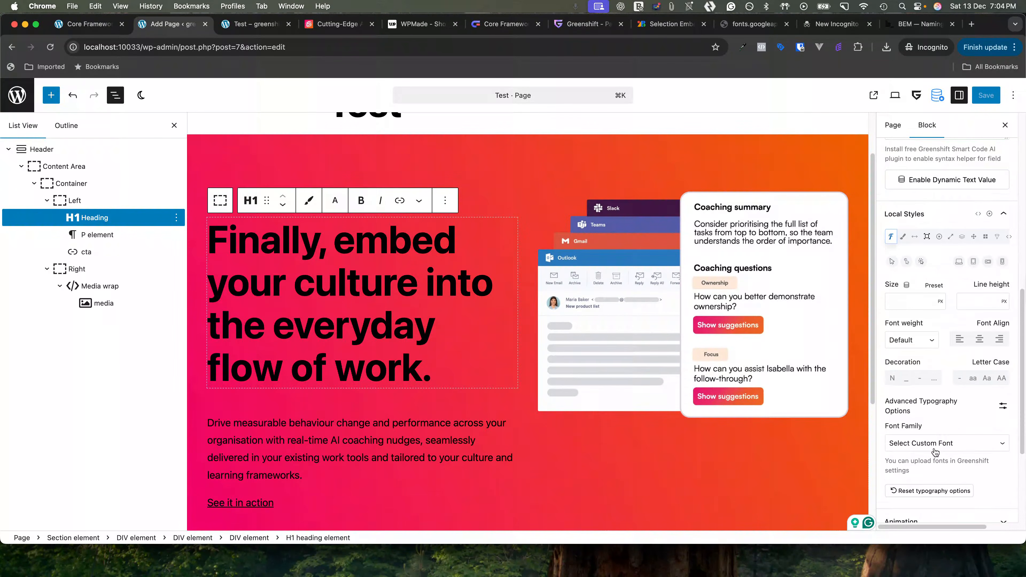
scroll(926, 352, up, 1)
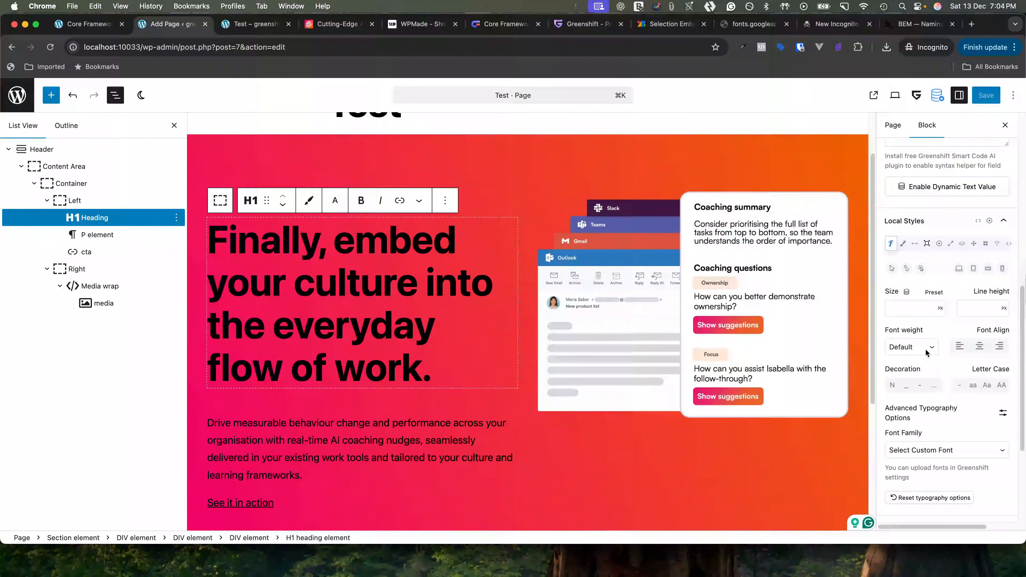
click(929, 451)
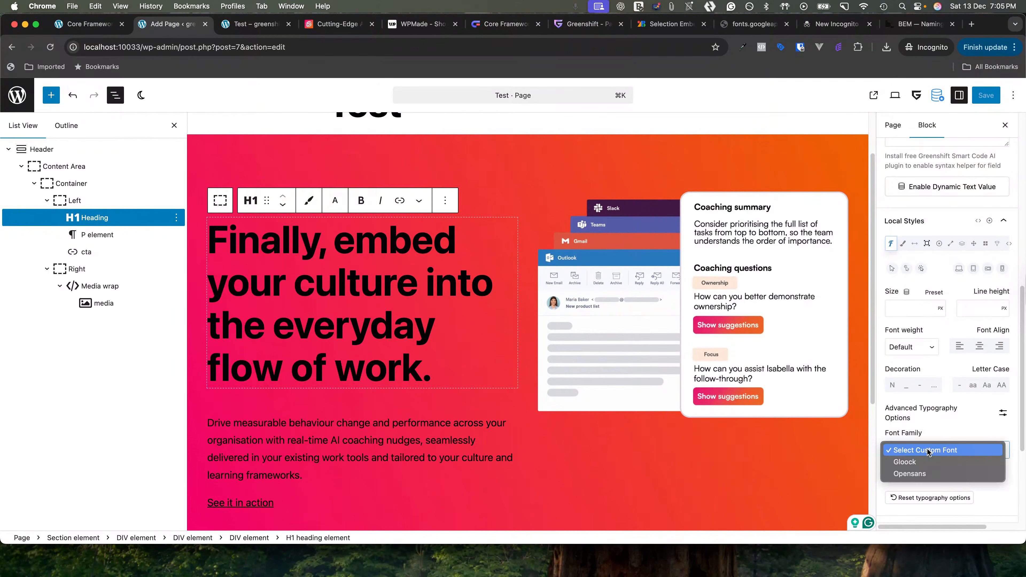
click(919, 465)
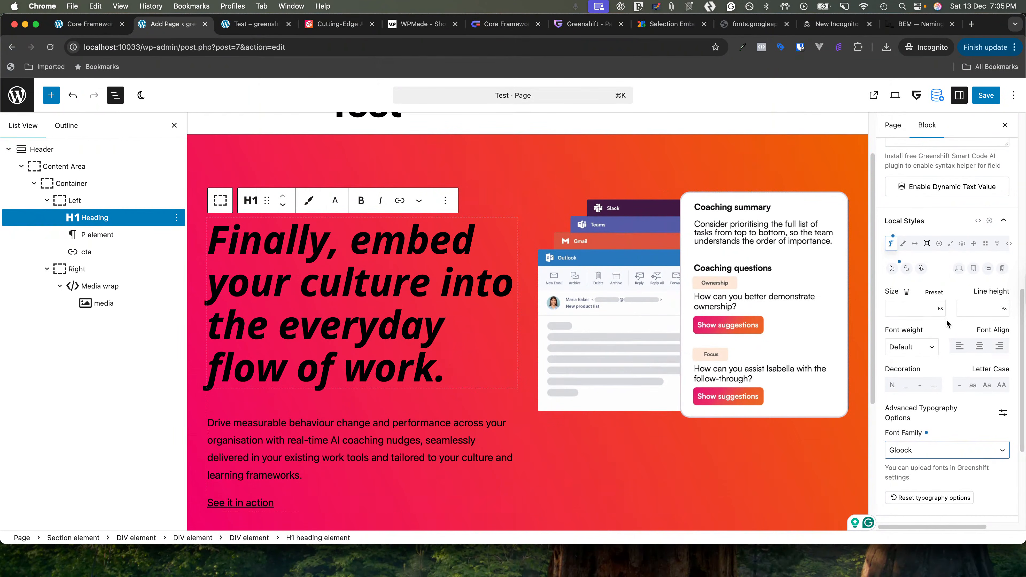
Set the H1 heading's text color to #ffffff in its local styles
click(903, 245)
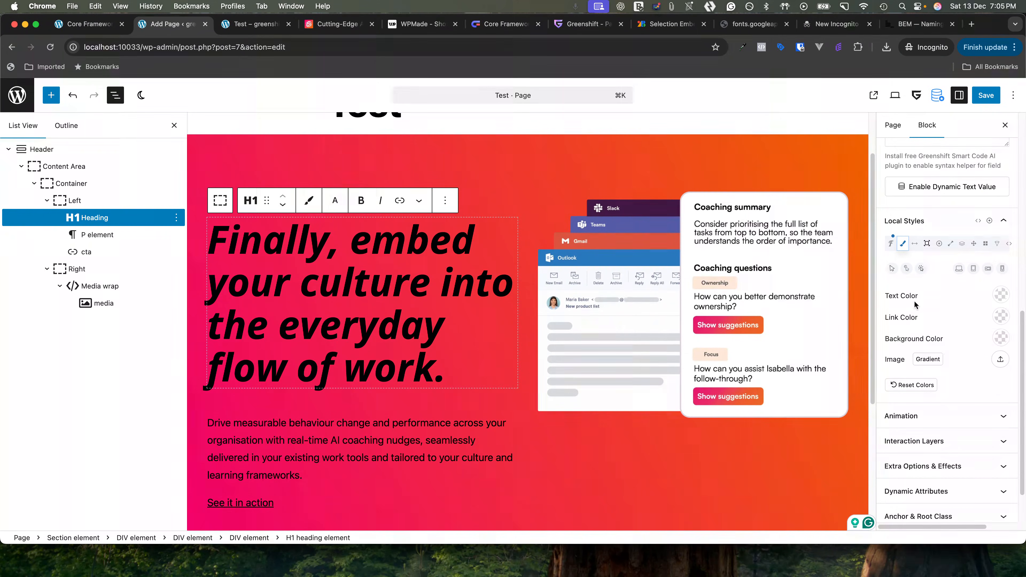
click(969, 318)
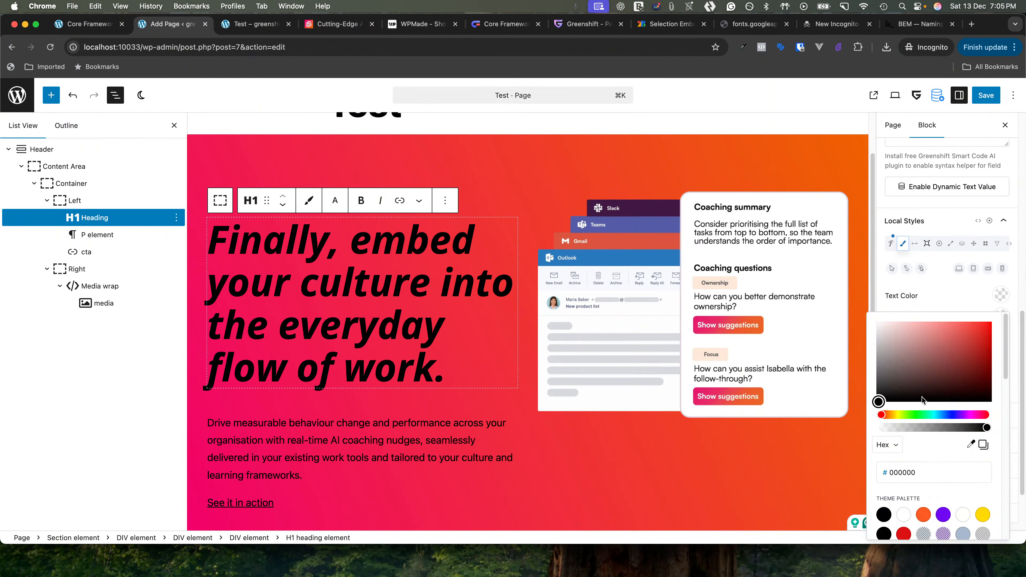
double_click(909, 471)
text(ffffff)
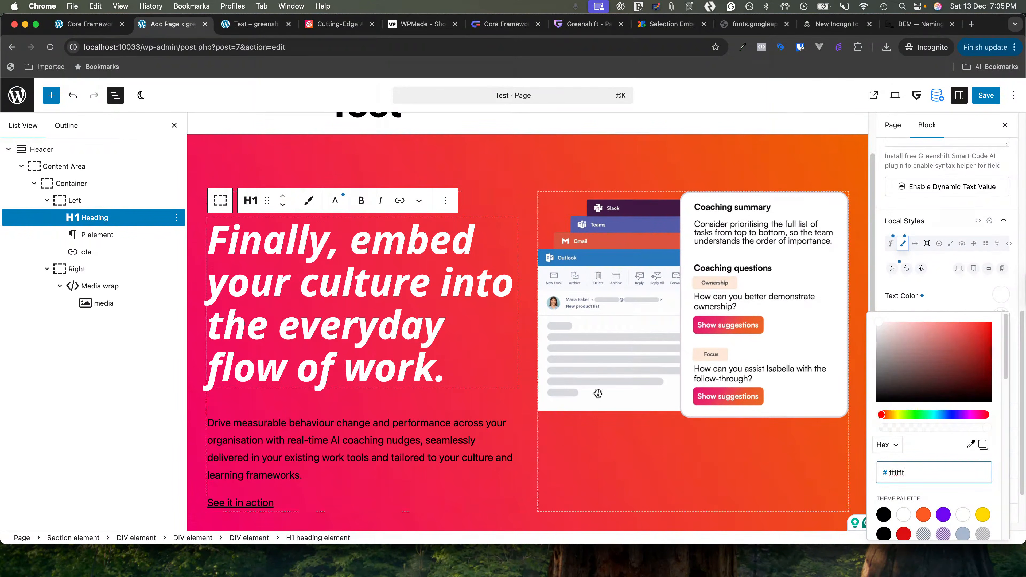
click(974, 293)
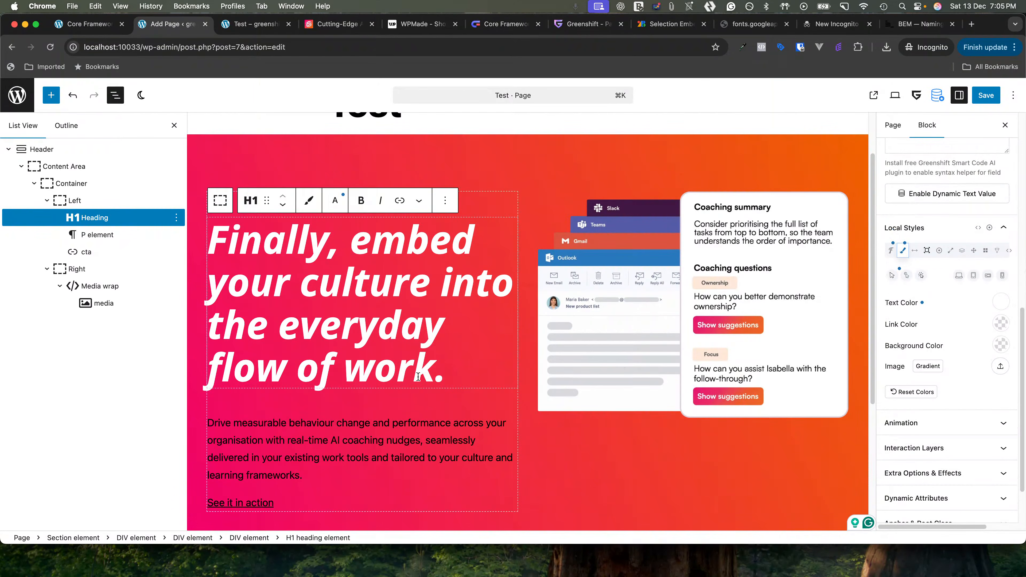
Set the H1 heading's top and bottom margins to 0 px in its local spacing styles
scroll(376, 404, down, 2)
click(365, 385)
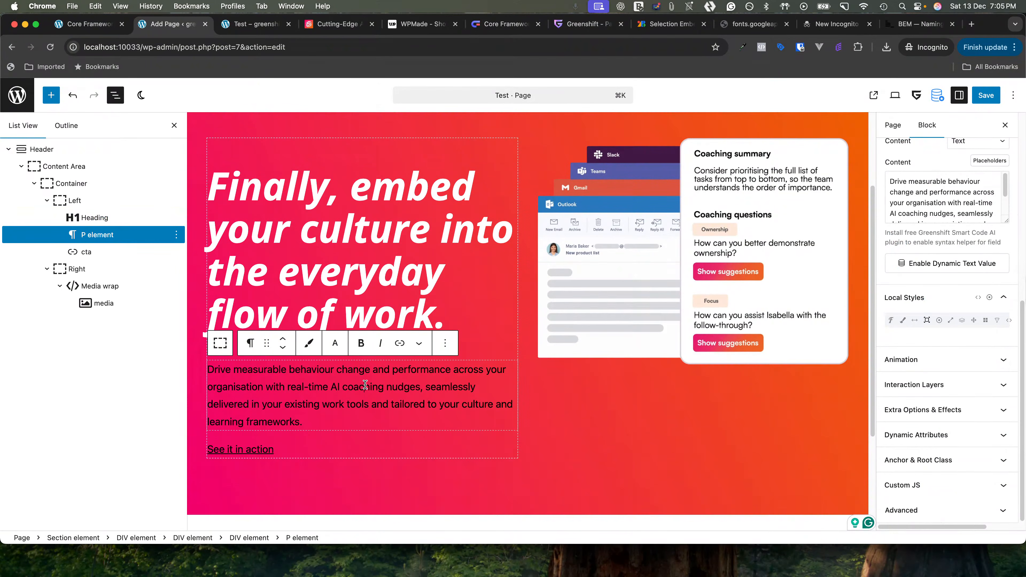
click(221, 227)
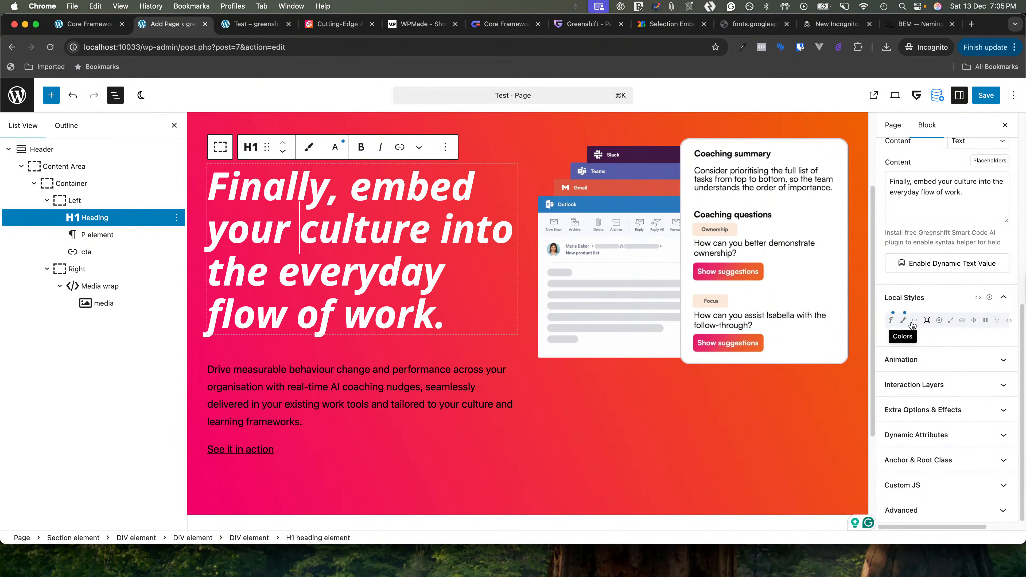
scroll(923, 231, up, 4)
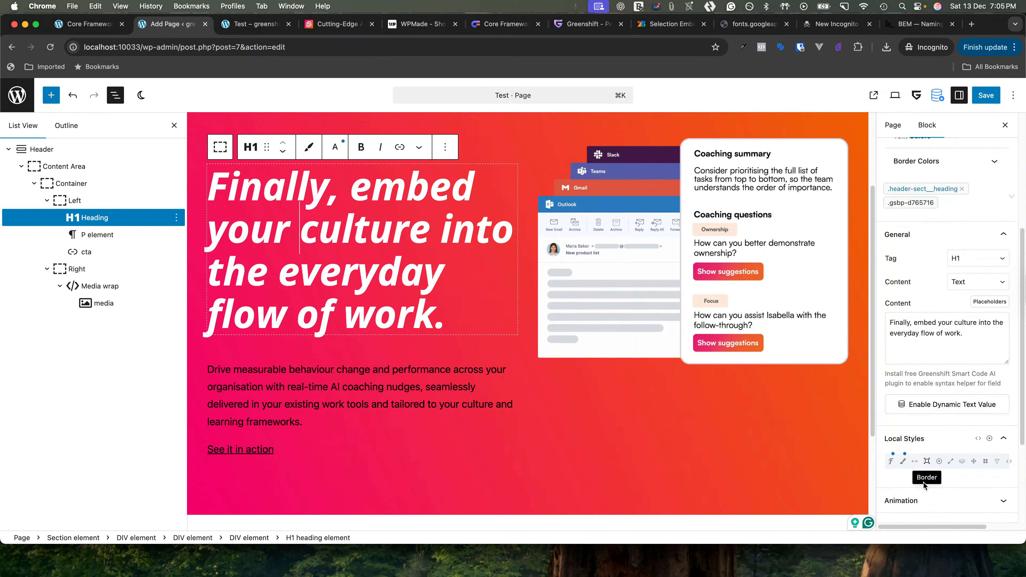
click(915, 461)
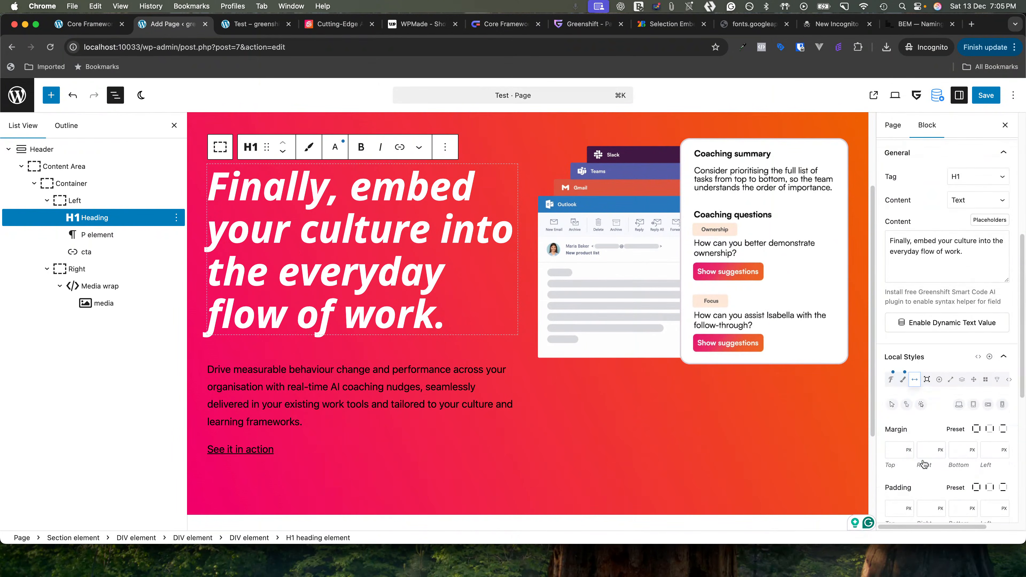
click(897, 449)
text(0)
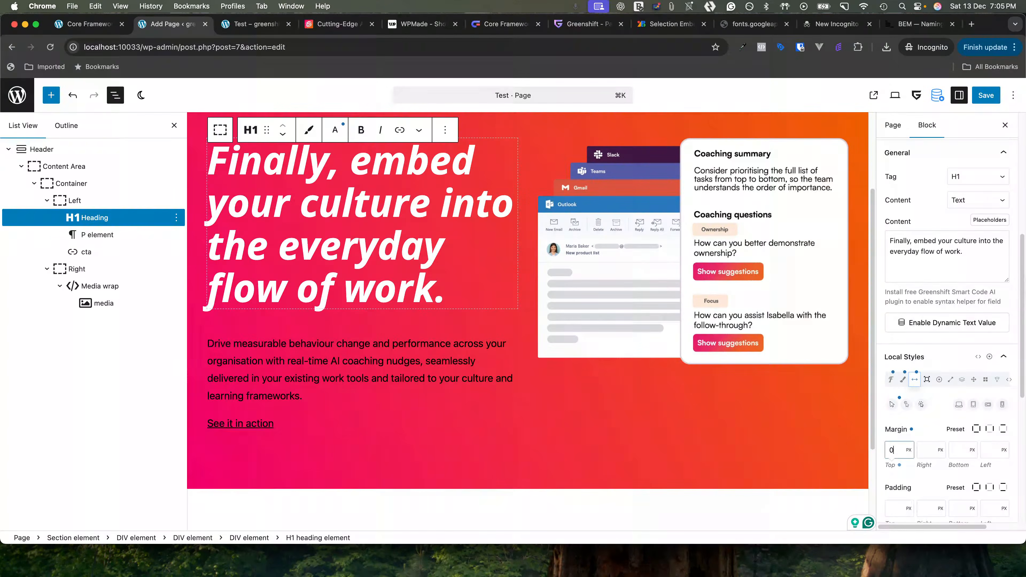
click(958, 451)
text(0)
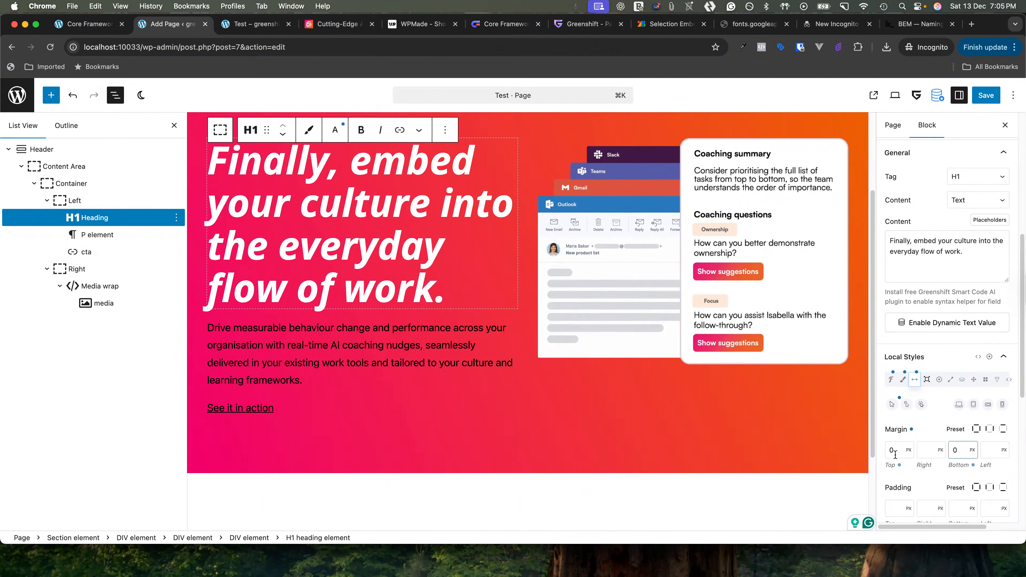
scroll(921, 457, up, 3)
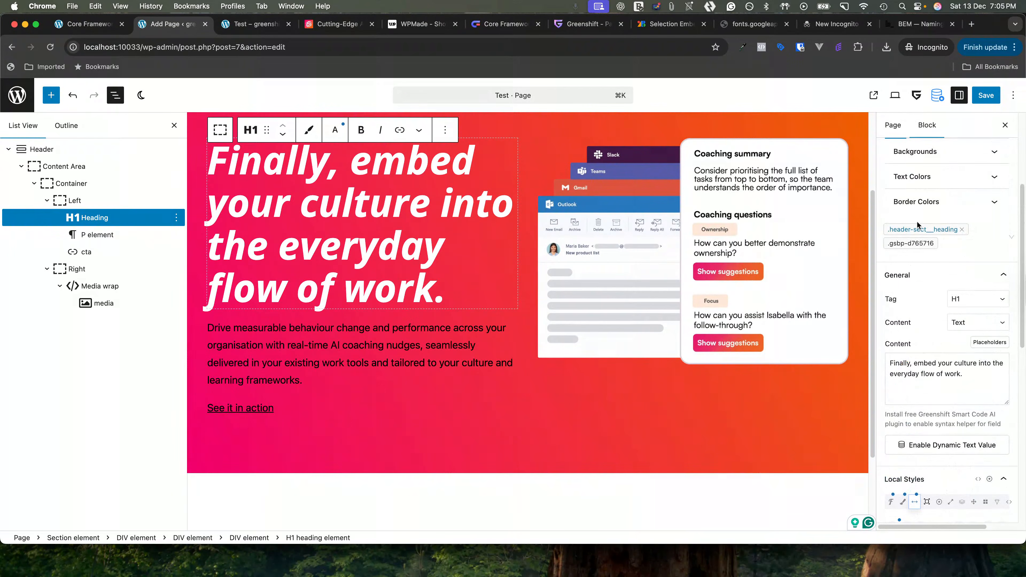
Set the P element's text color to the theme palette's white, #FFFFFE, in its local styles
click(109, 235)
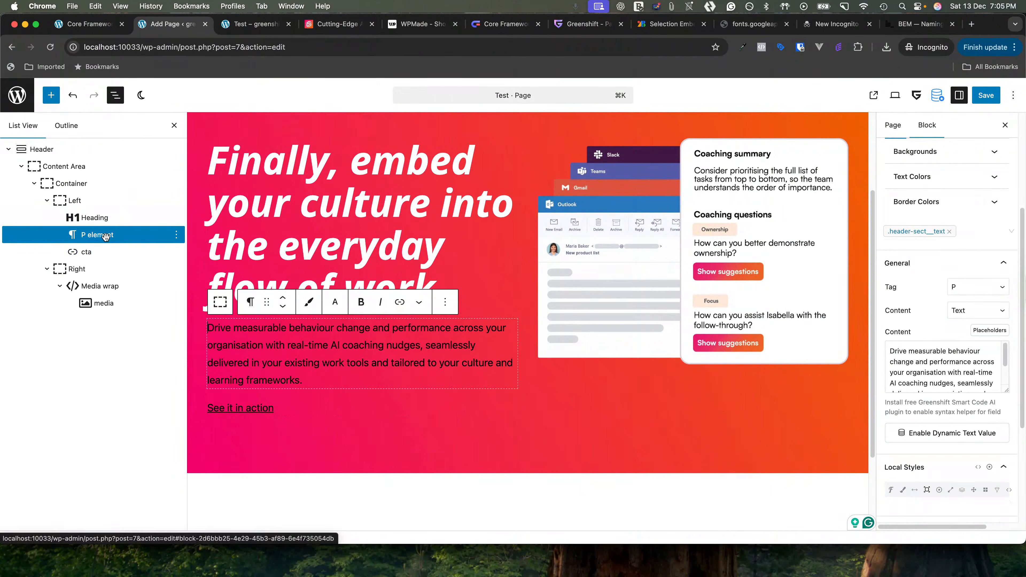
scroll(941, 389, down, 2)
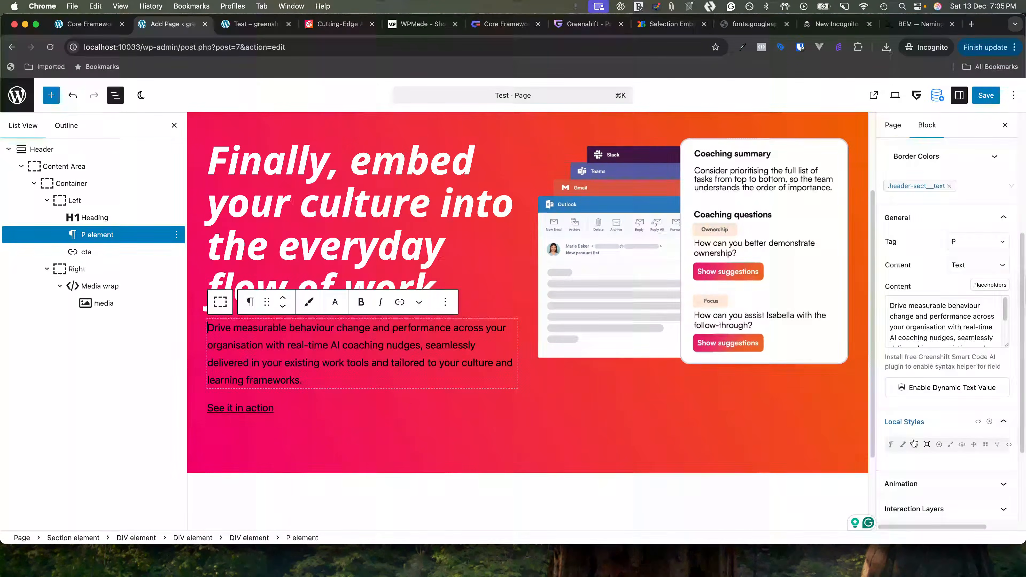
click(904, 445)
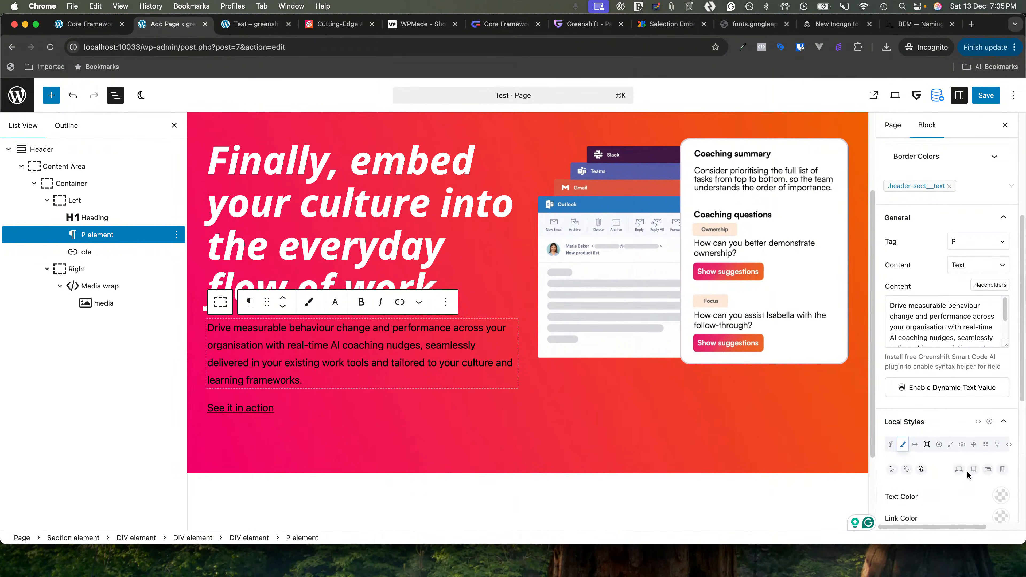
scroll(970, 479, down, 5)
click(1002, 371)
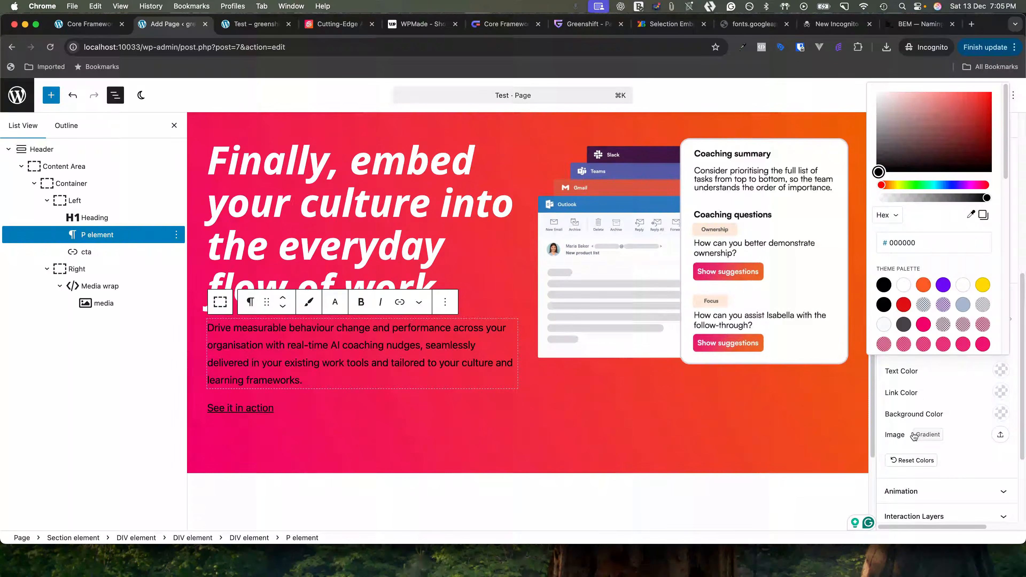
click(903, 284)
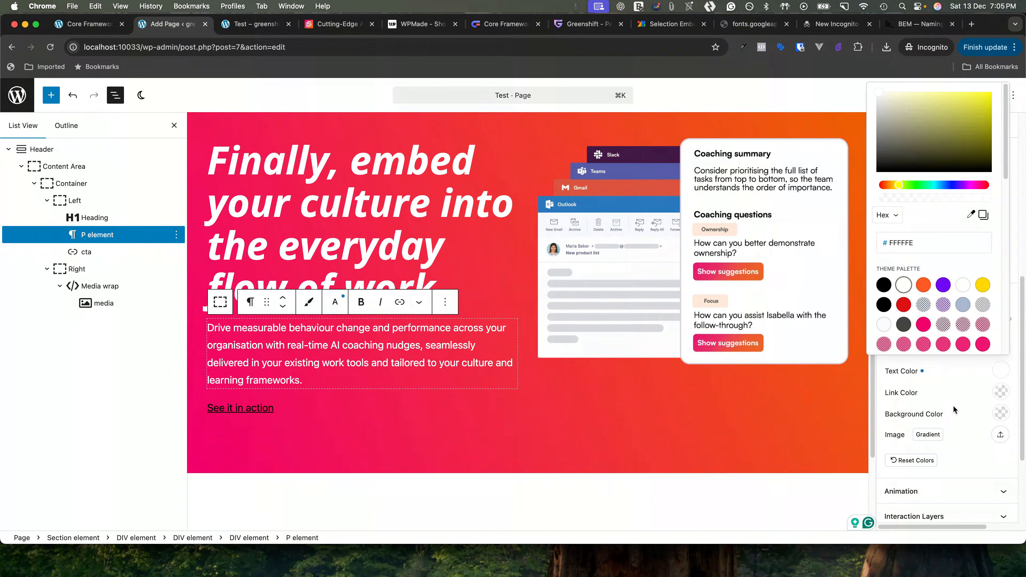
click(947, 386)
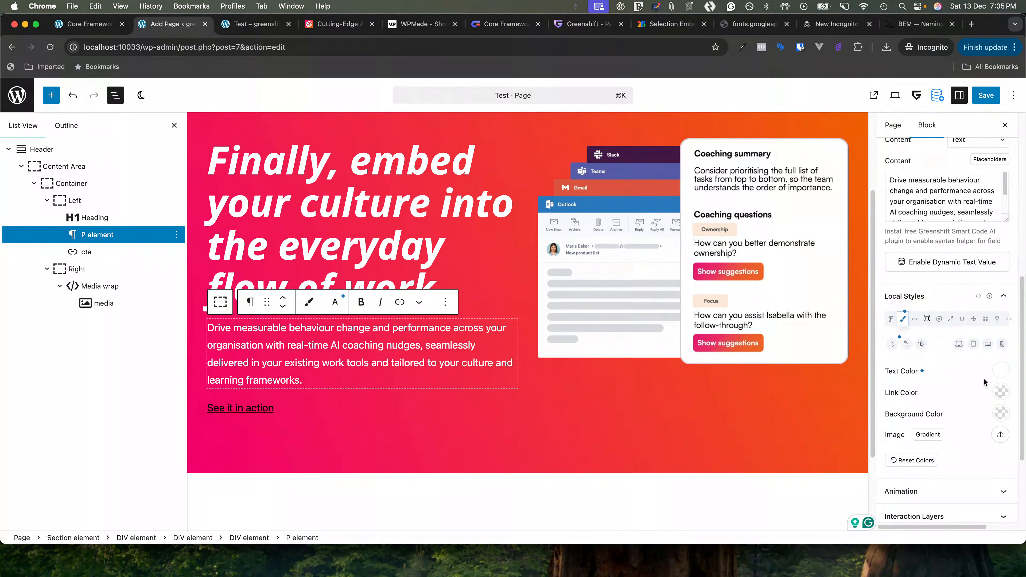
Set the P element's font family to Opensans in its local typography styles
click(890, 321)
scroll(897, 435, down, 5)
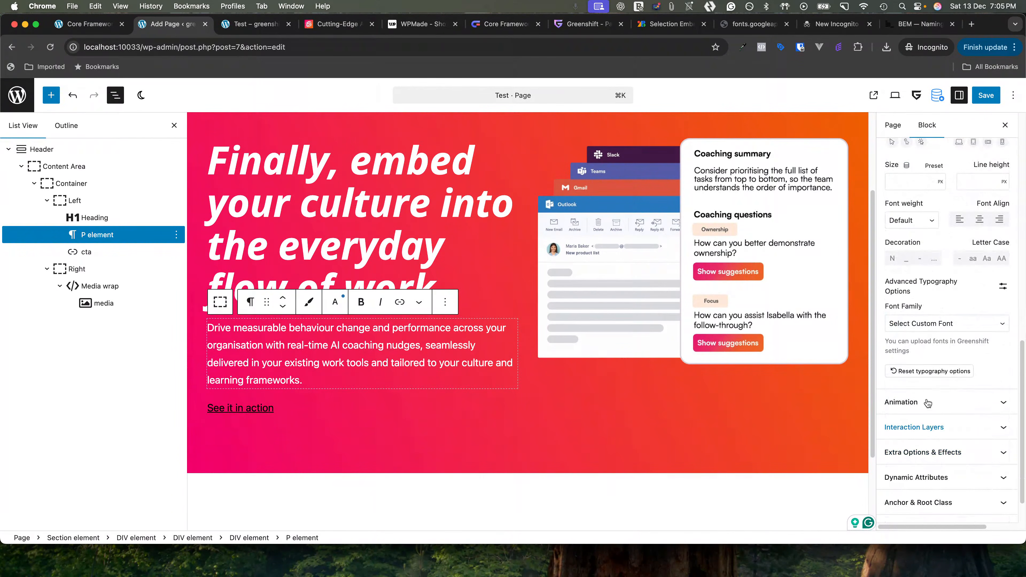
click(928, 326)
click(909, 347)
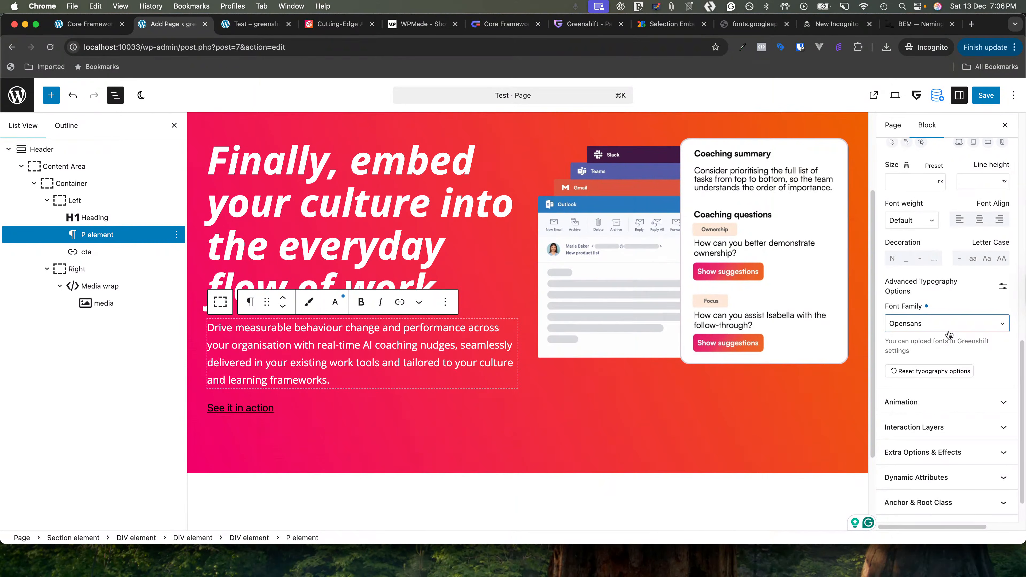
Copy the --text-m variable from the typography scale in Core Framework for the P element's font size
scroll(945, 326, up, 3)
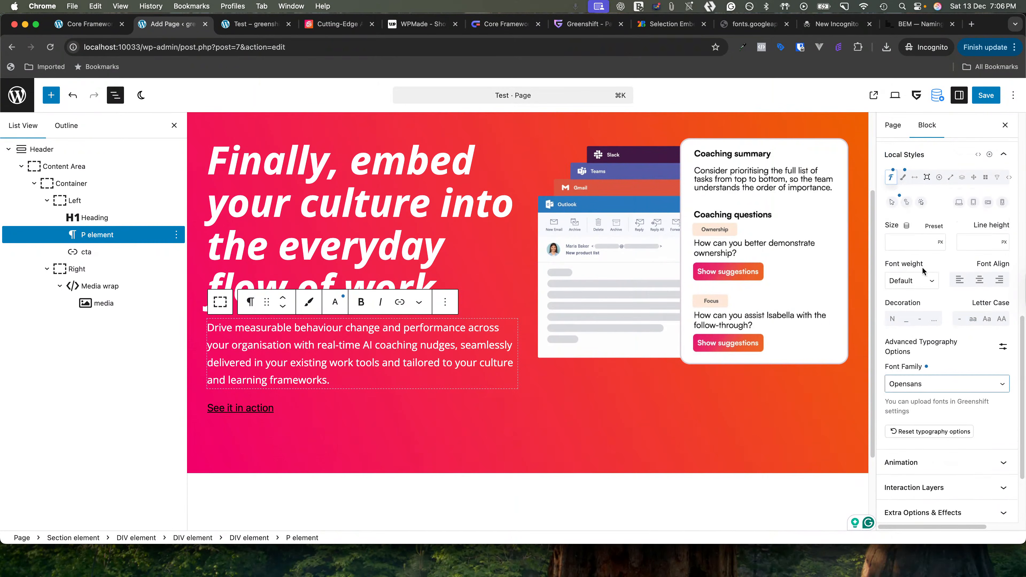
click(896, 245)
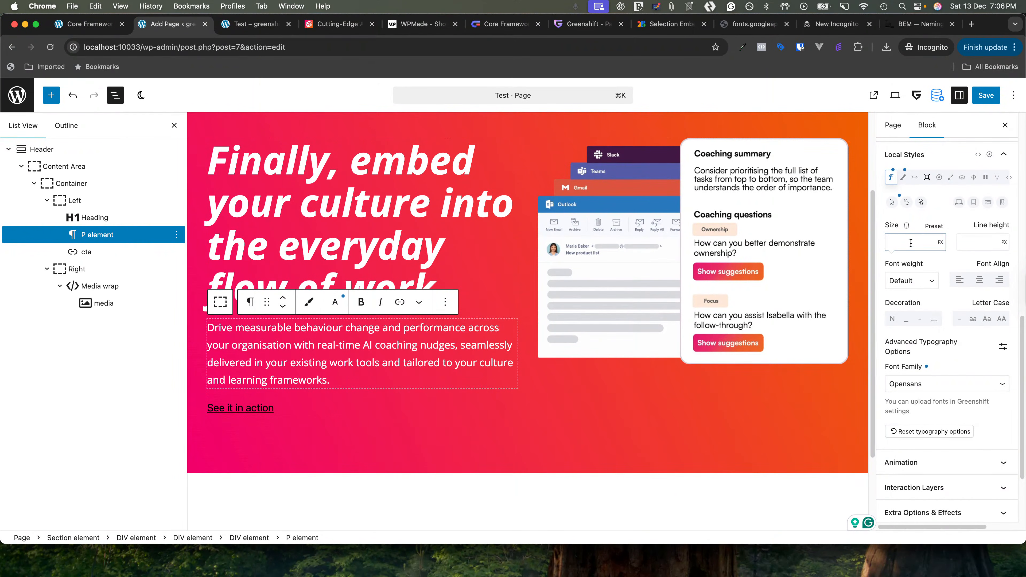
click(85, 26)
click(236, 156)
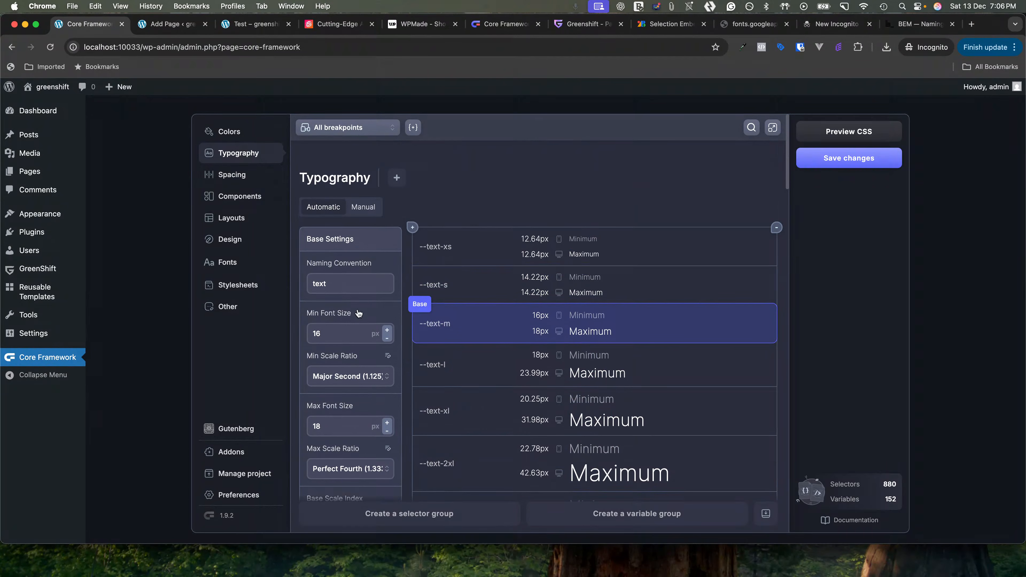
scroll(479, 339, down, 5)
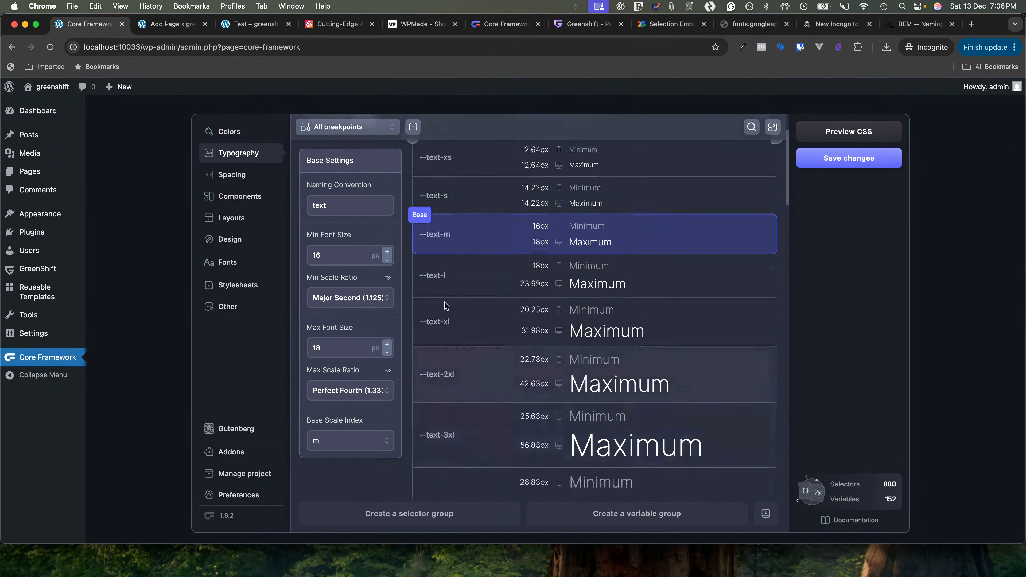
click(430, 229)
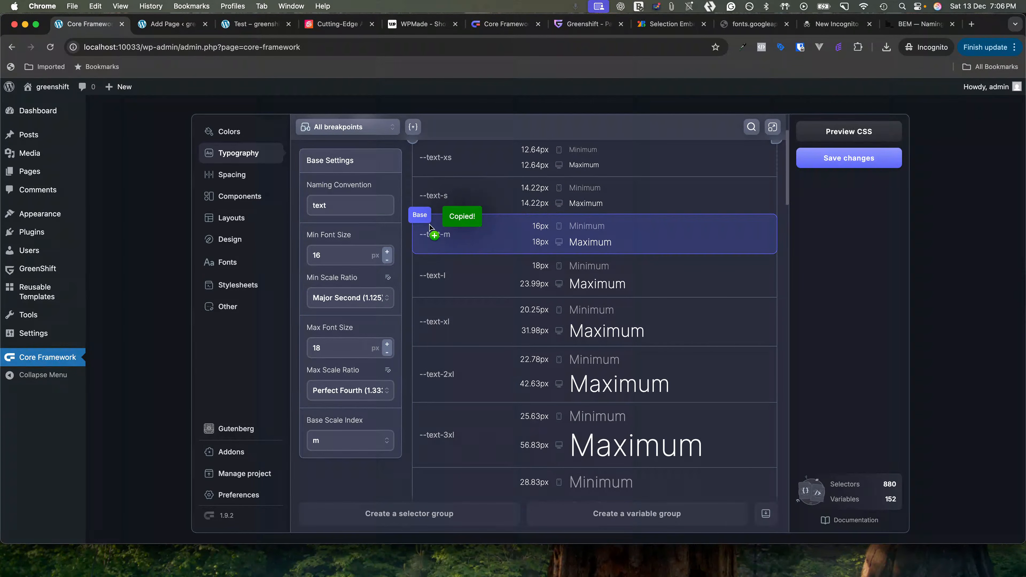
Return to the page editor and set the P element's local font size to var(--text-m)
click(171, 24)
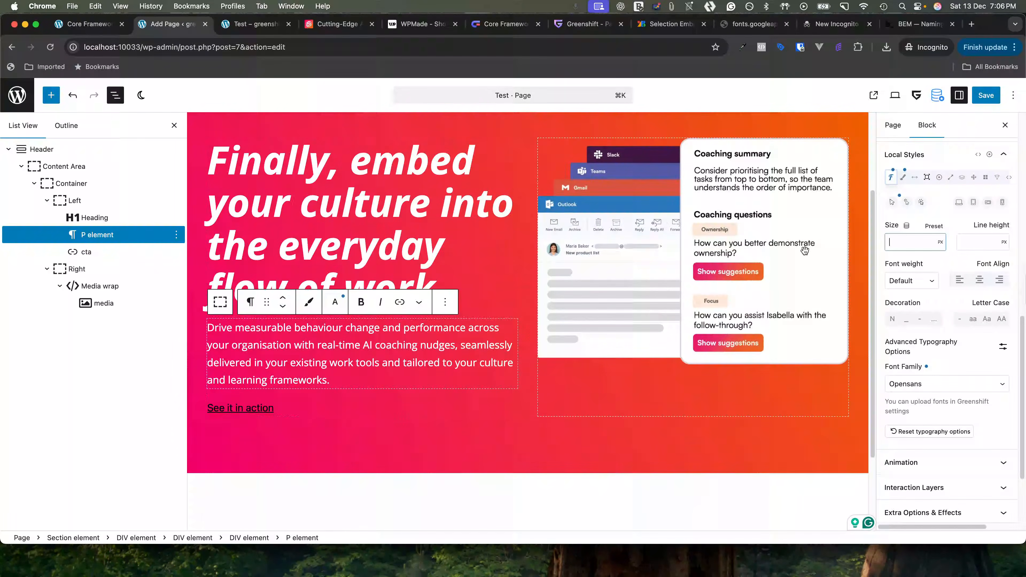
click(892, 248)
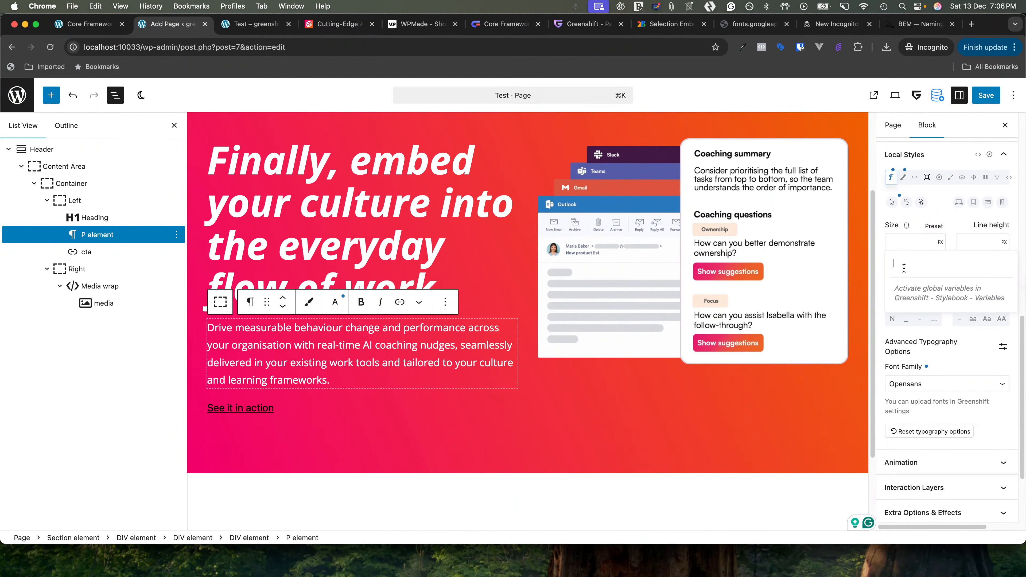
key(super+v)
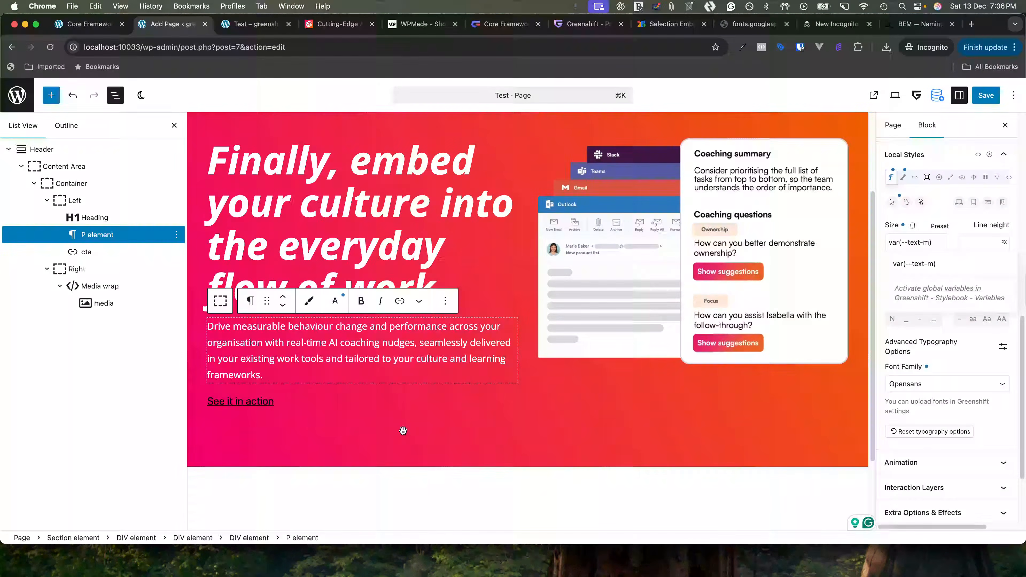
click(365, 429)
Open the H1 heading's local typography styles, and inspect the hero heading's computed font size on sculture.ai against the Core Framework text scale
click(310, 208)
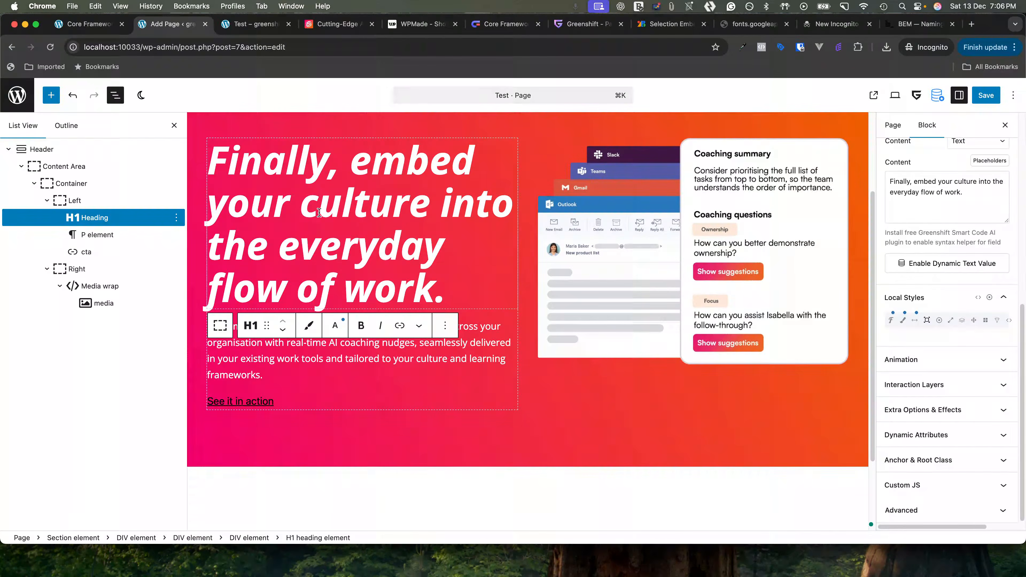
click(891, 323)
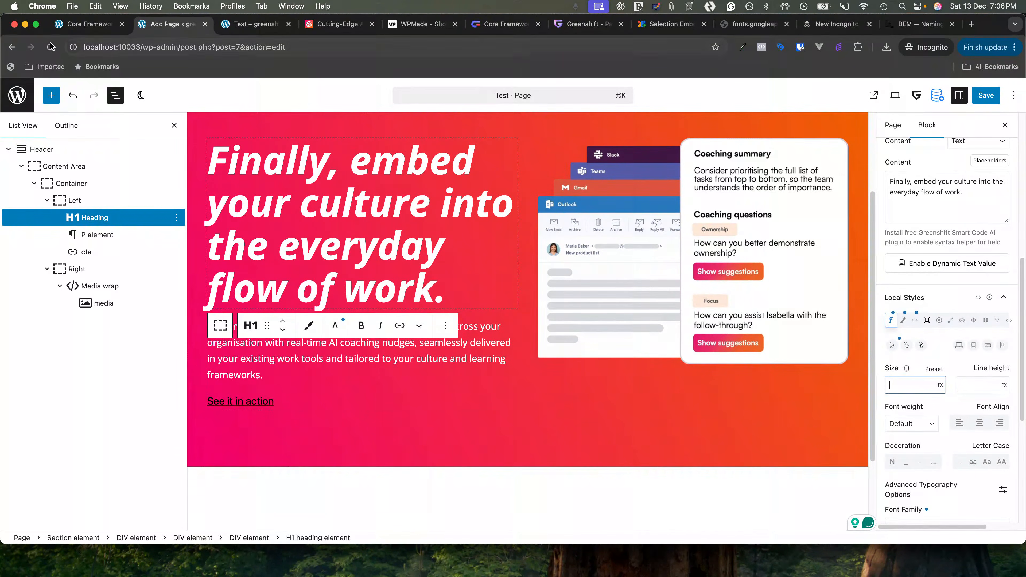
click(87, 24)
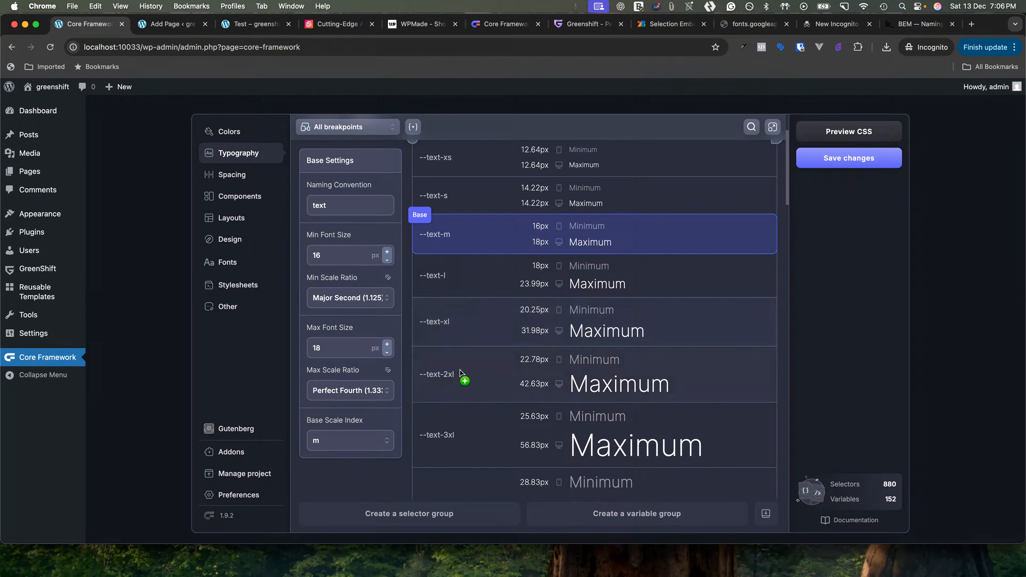
scroll(457, 386, down, 1)
scroll(457, 385, down, 1)
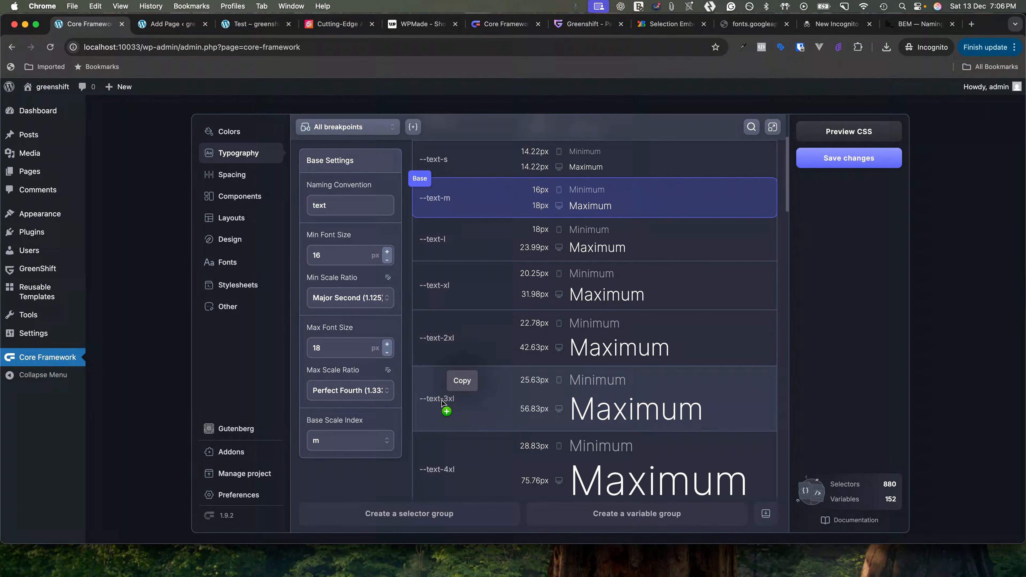
click(311, 29)
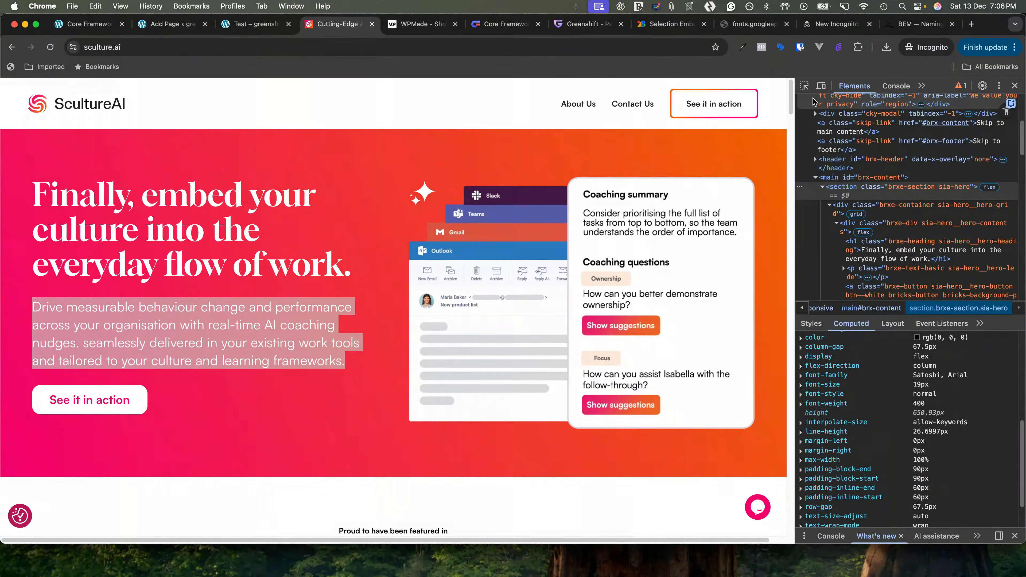
key(super+shift+c)
click(235, 210)
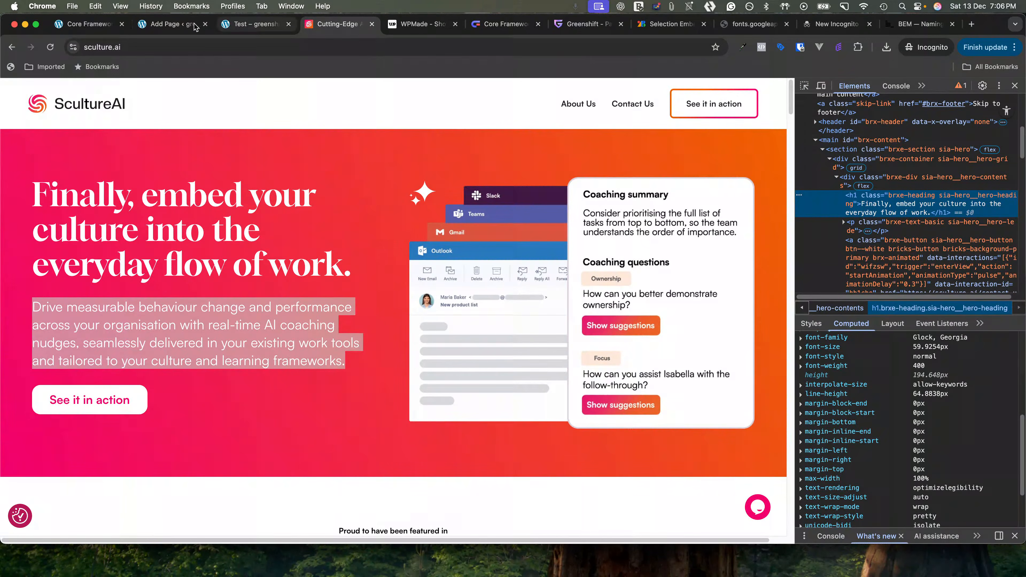
Copy the --text-3xl variable from Core Framework and set the H1 heading's local font size to var(--text-3xl) in the page editor
click(90, 25)
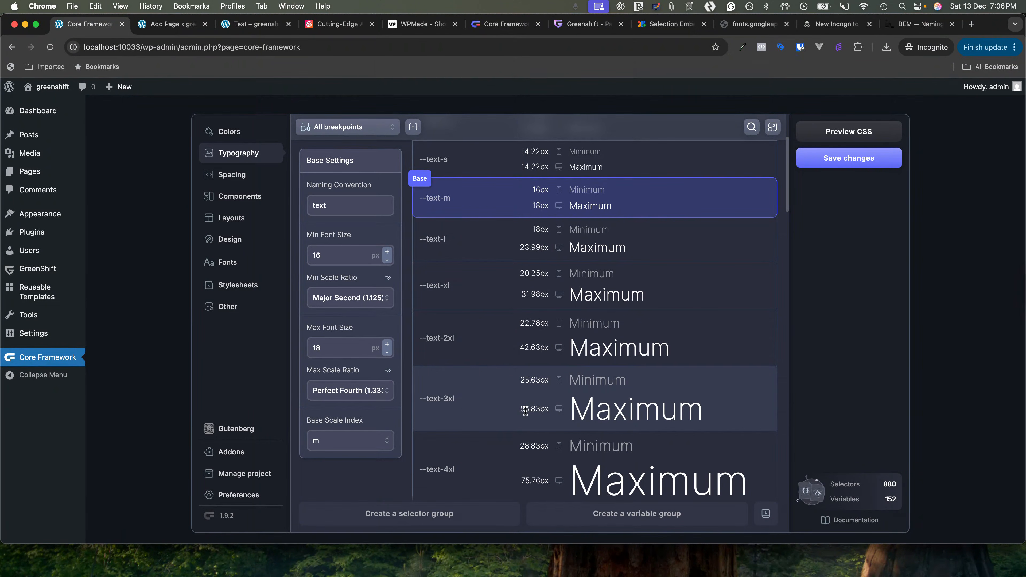
click(436, 405)
click(168, 24)
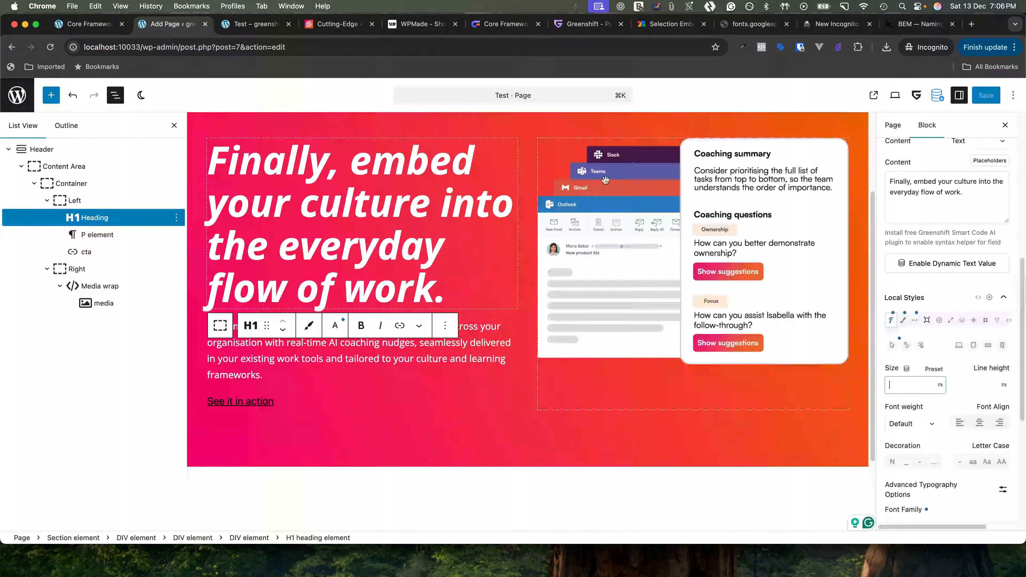
click(894, 389)
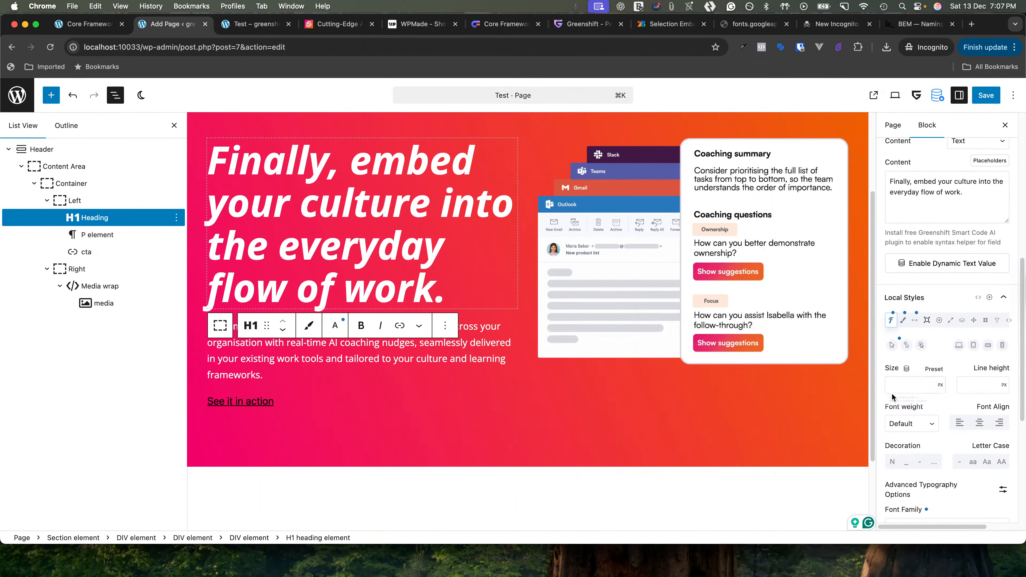
key(super+v)
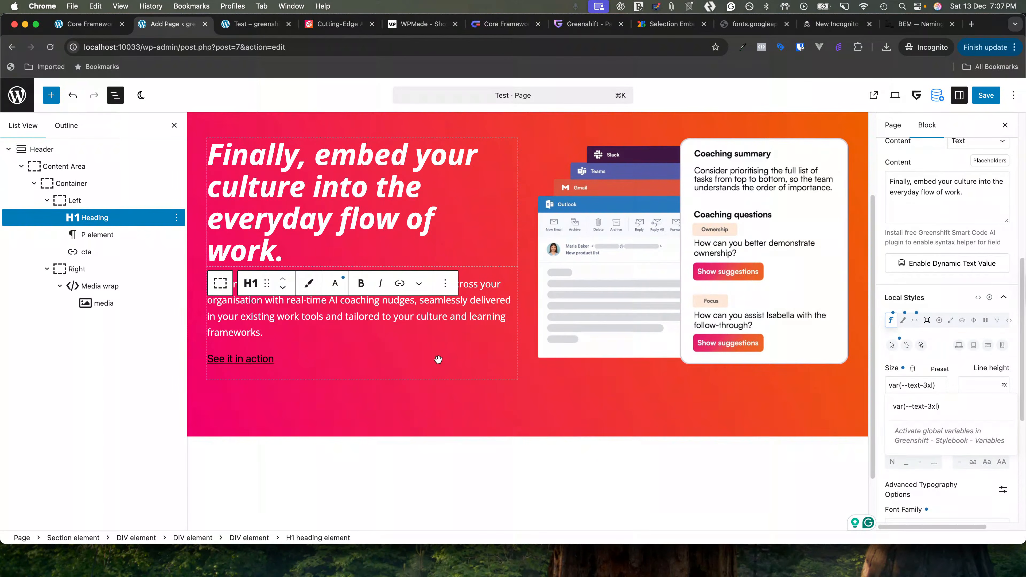
click(335, 338)
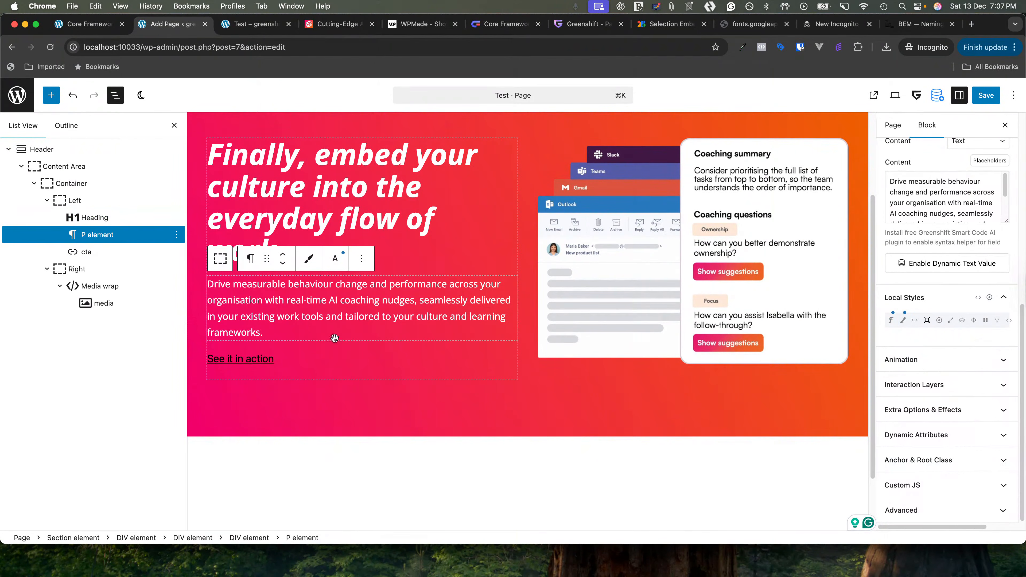
Give the cta link's local class a white background and remove its text underline, using the hero button on sculture.ai as reference
click(246, 362)
click(89, 252)
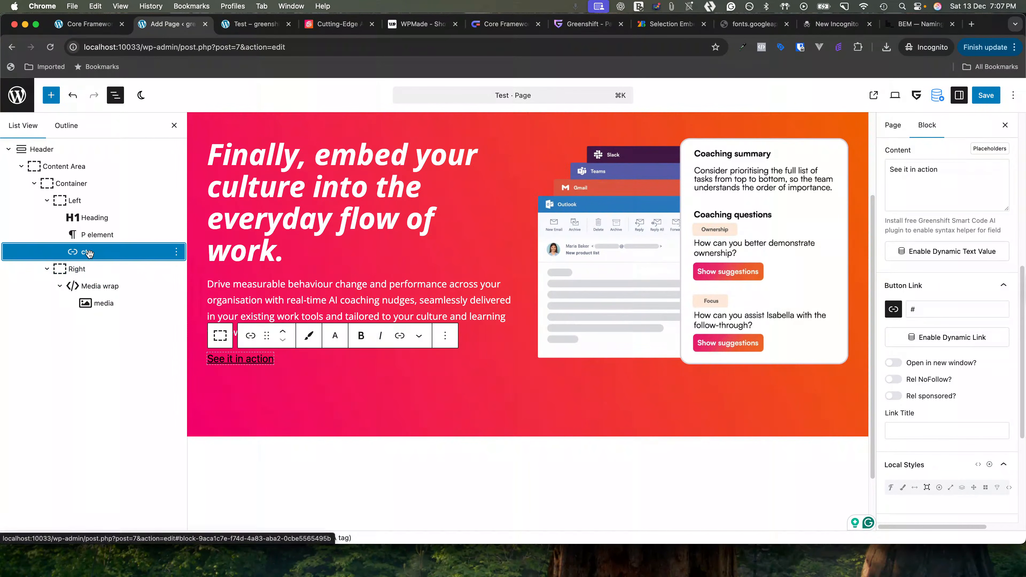
scroll(981, 388, up, 4)
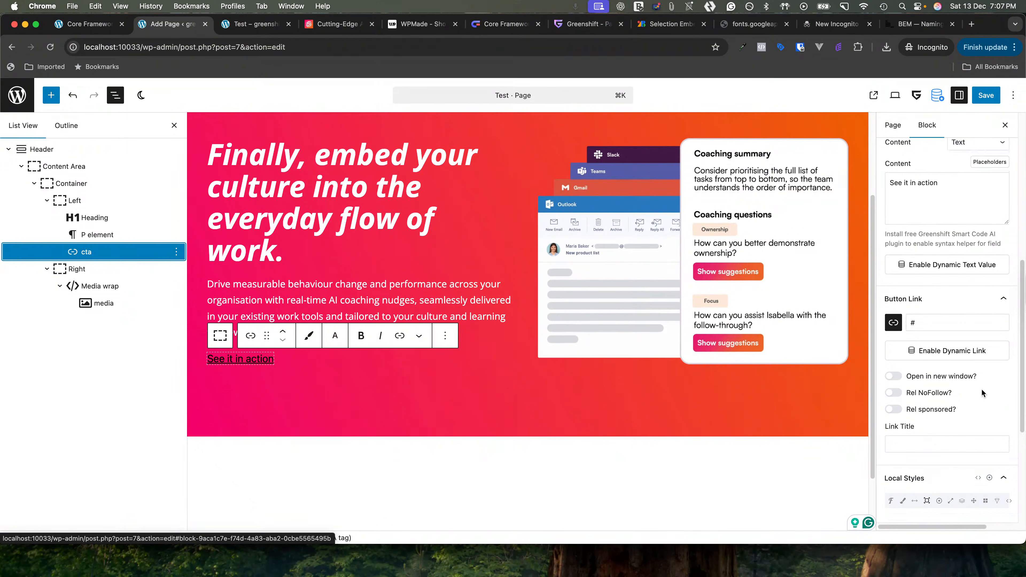
scroll(921, 327, up, 2)
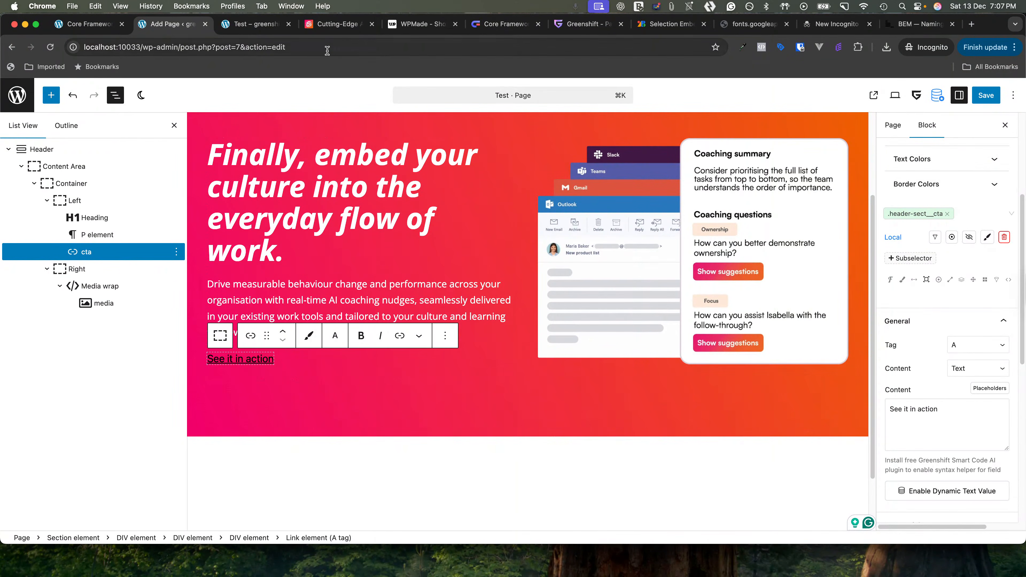
click(327, 26)
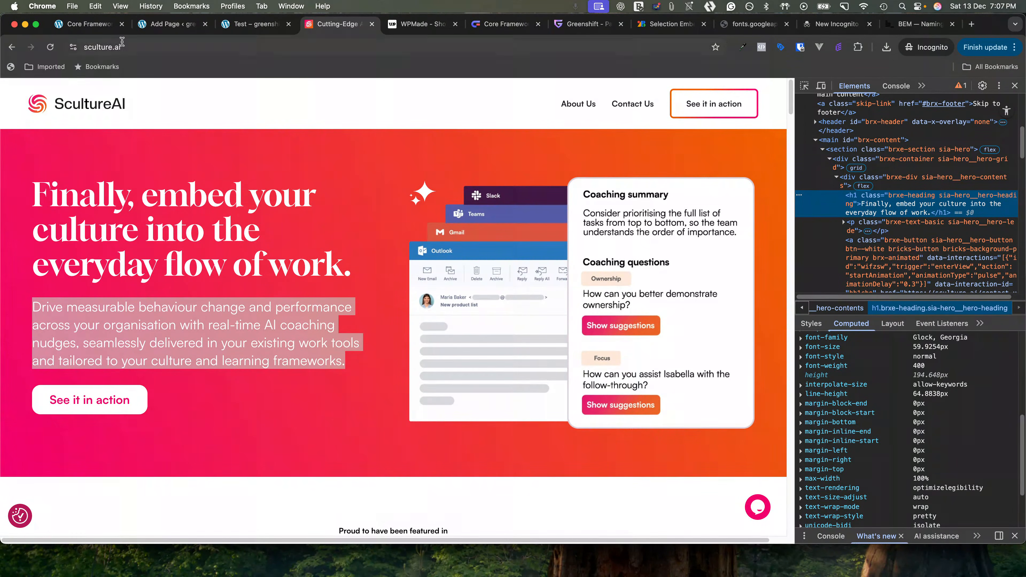
click(158, 30)
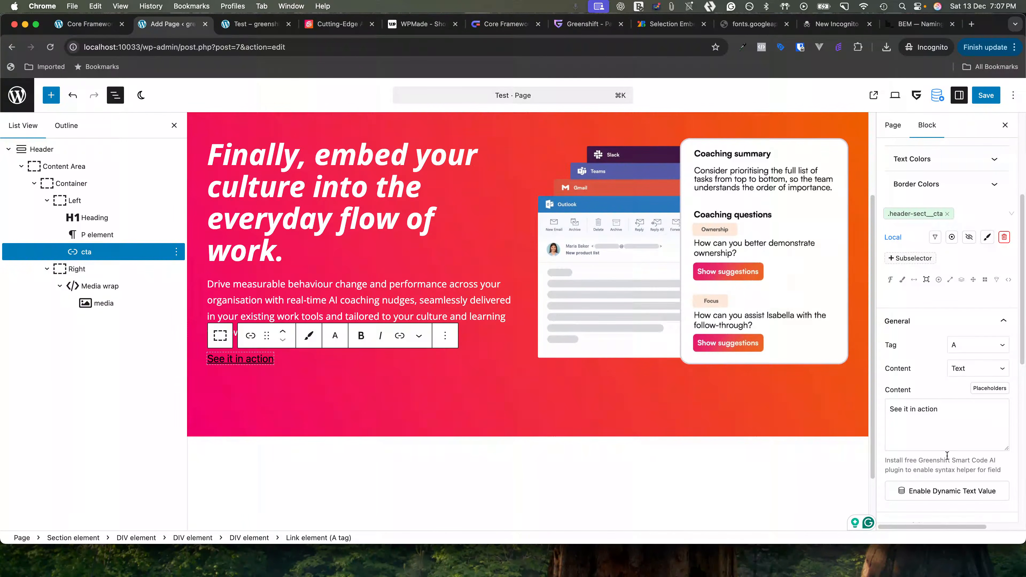
click(902, 279)
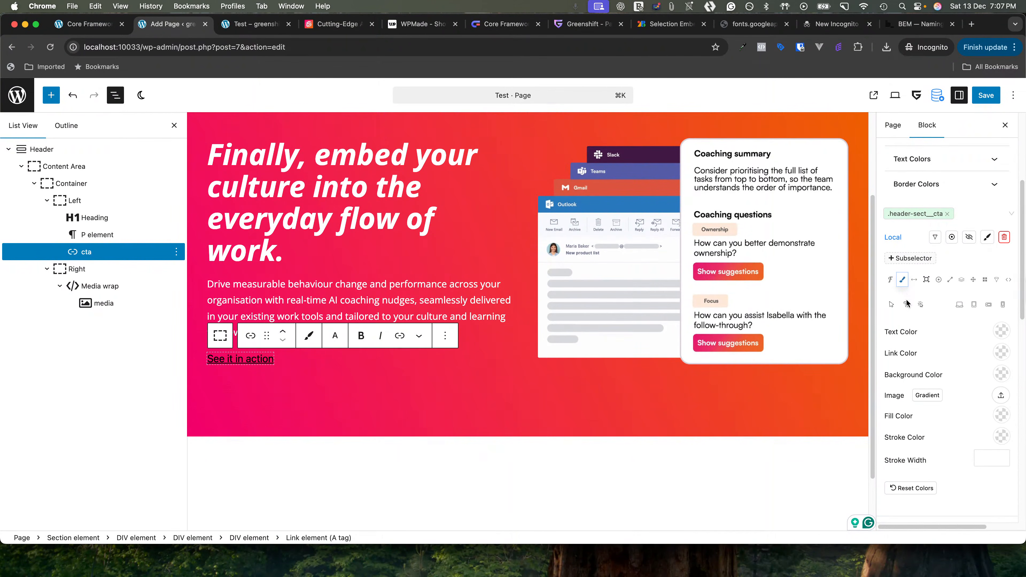
click(1002, 375)
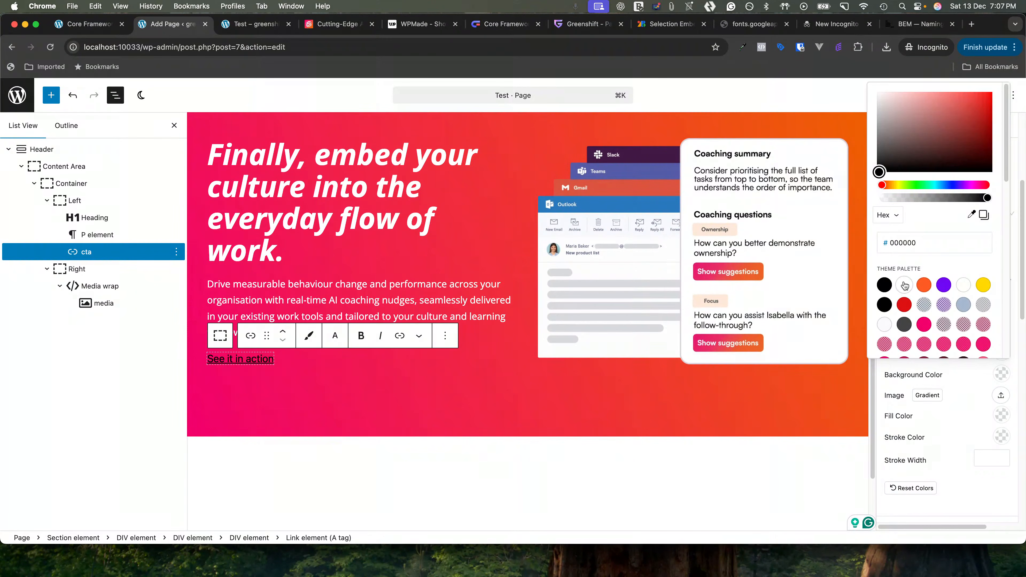
click(962, 503)
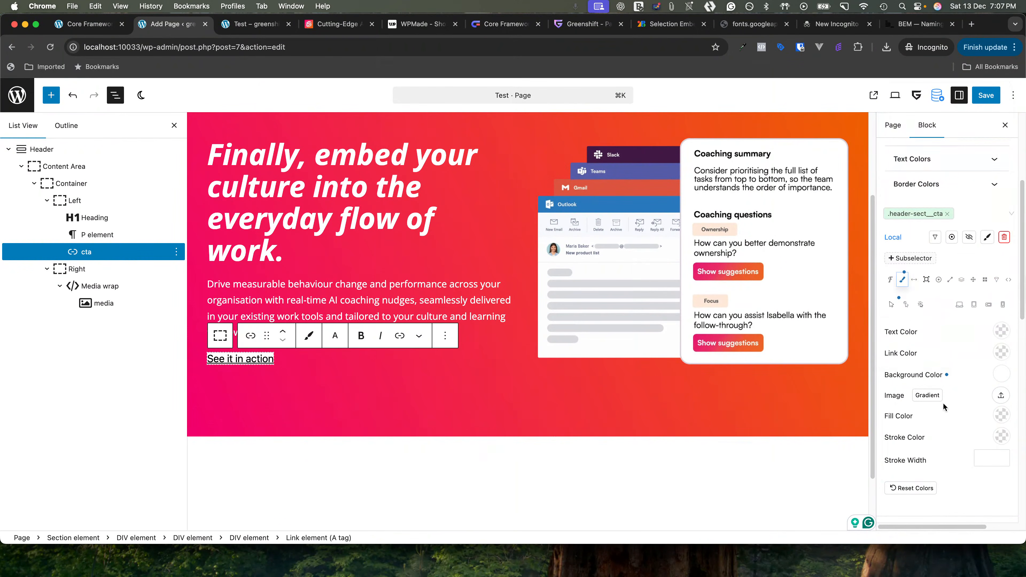
click(891, 279)
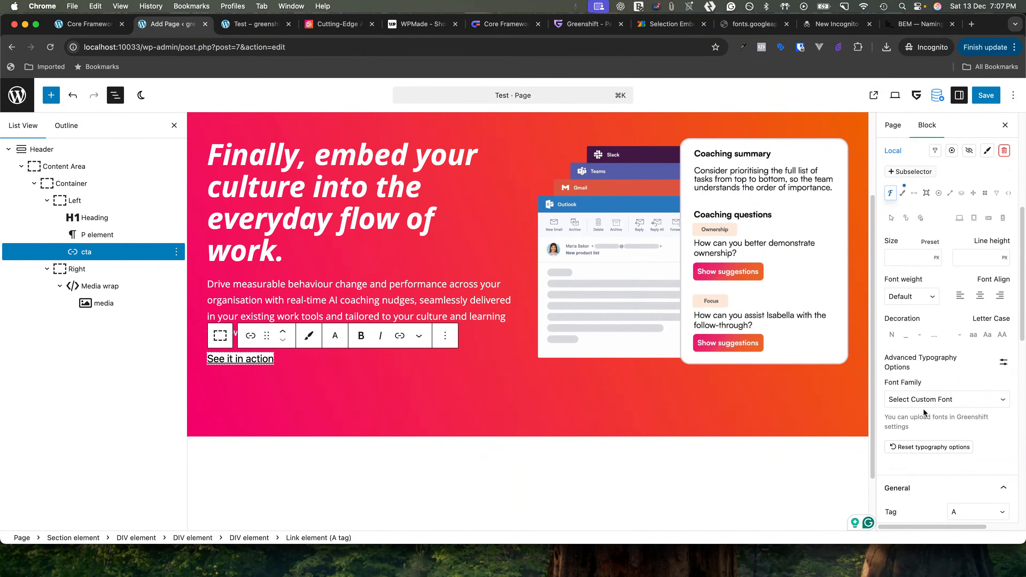
click(893, 335)
Open the cta link's local top padding for editing and view the spacing scale in Core Framework
click(914, 193)
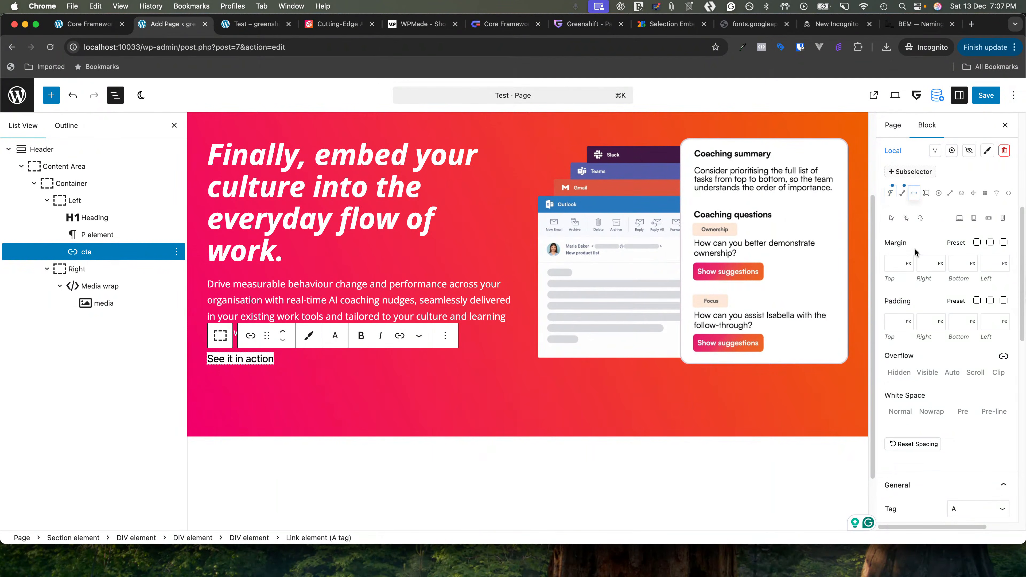
click(892, 335)
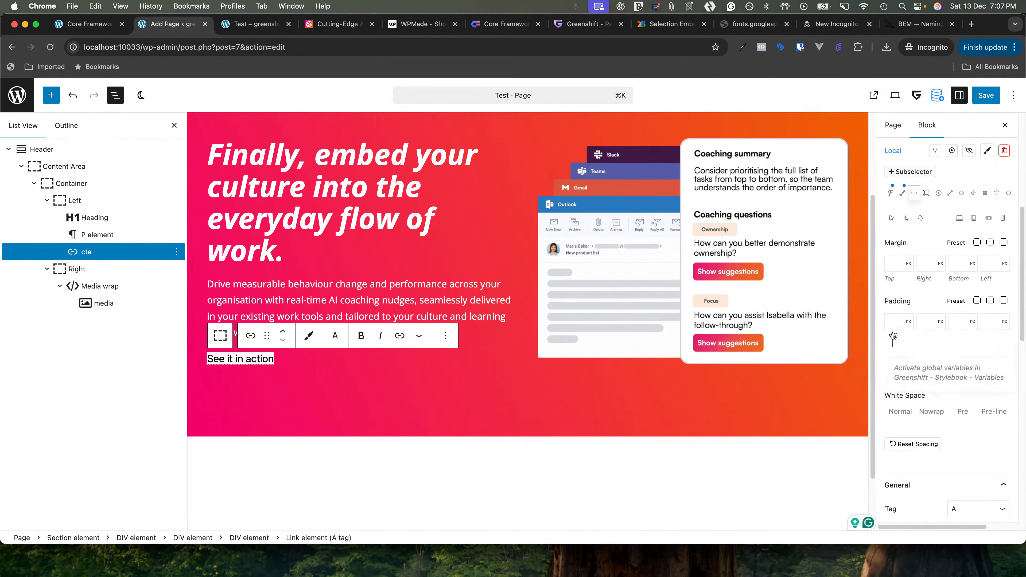
click(89, 24)
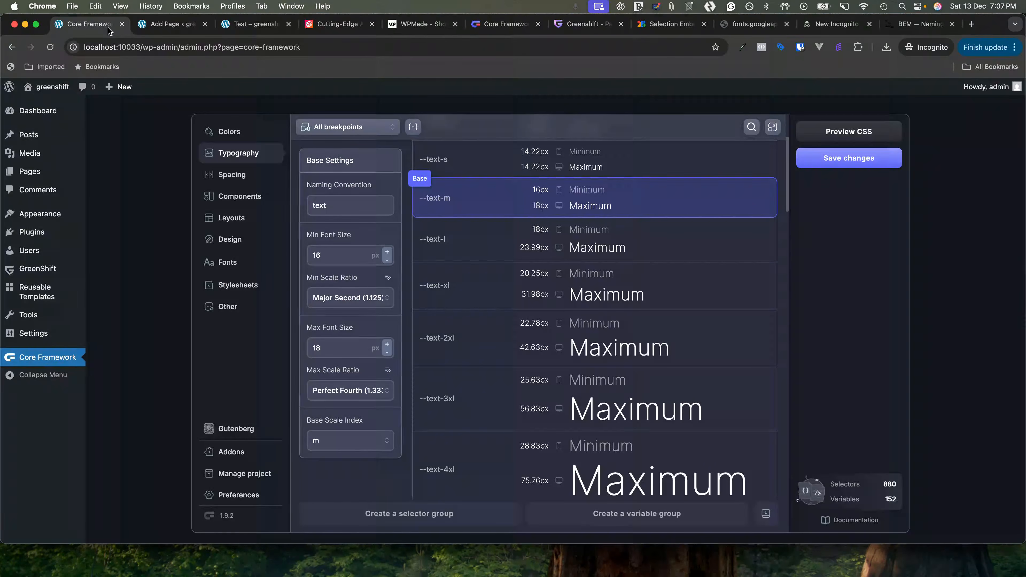
click(238, 180)
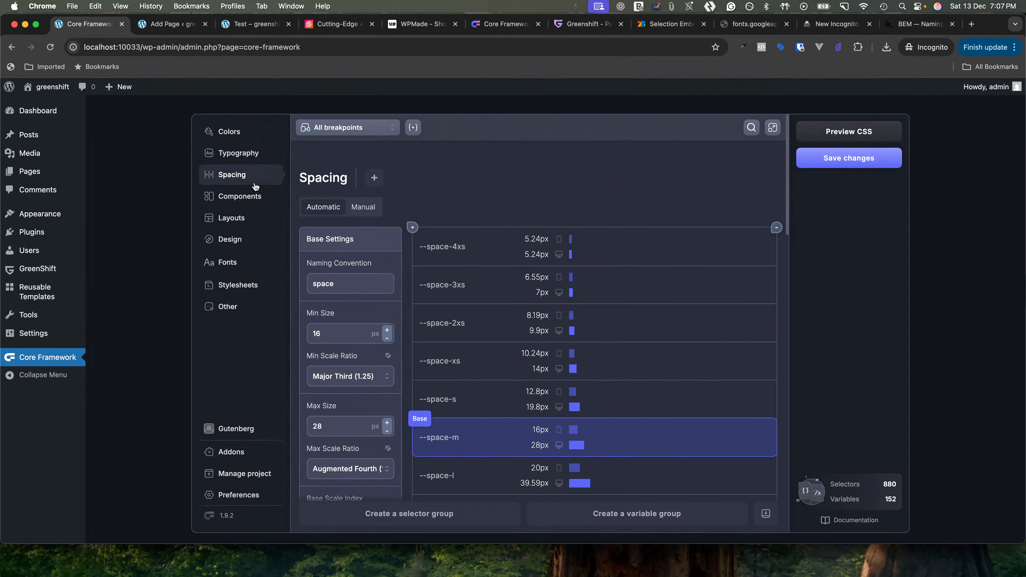
scroll(396, 325, down, 1)
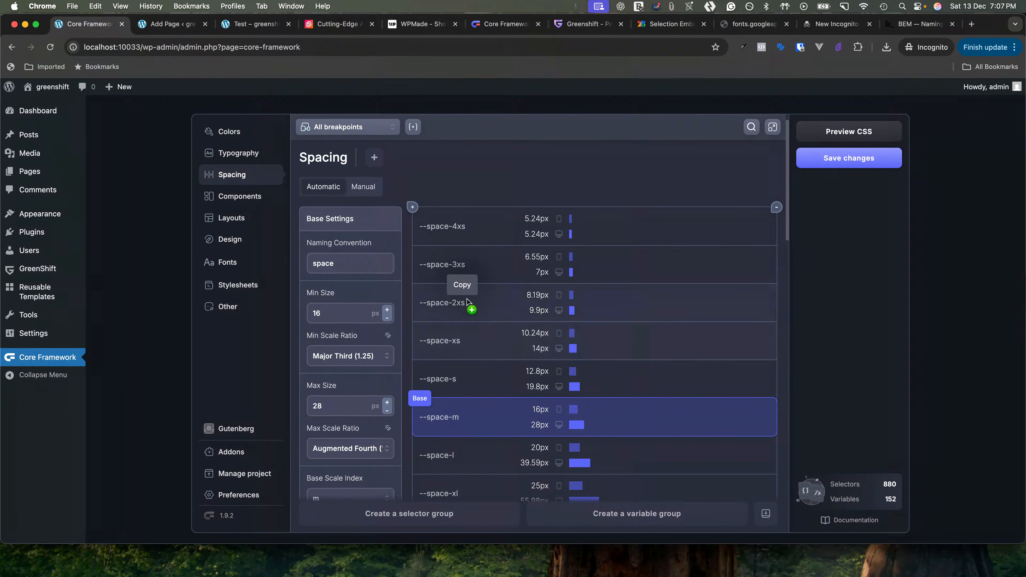
Inspect the hero button on sculture.ai and examine its computed padding and font values in the developer tools
click(319, 26)
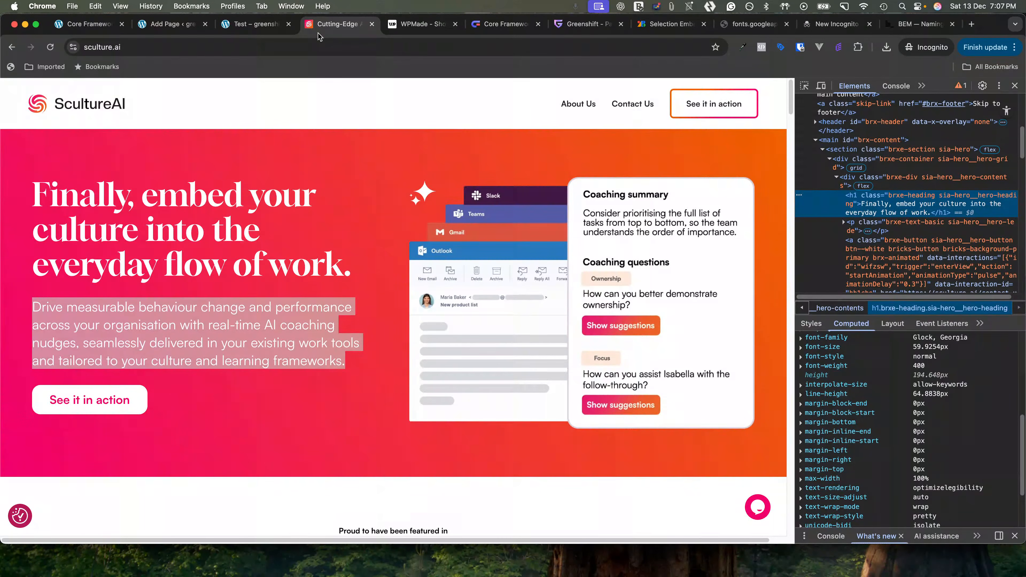
click(804, 85)
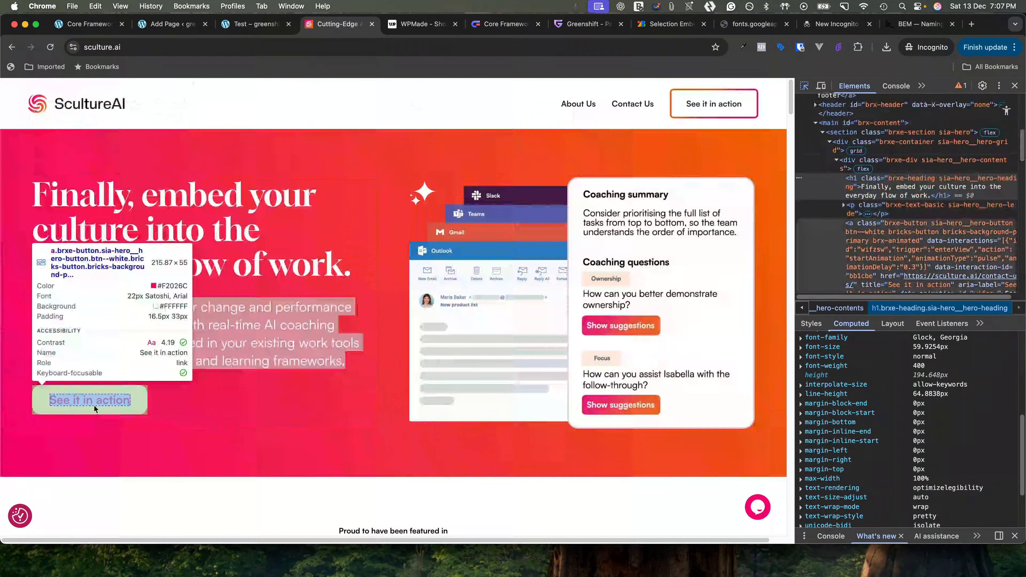
click(142, 399)
scroll(830, 364, up, 3)
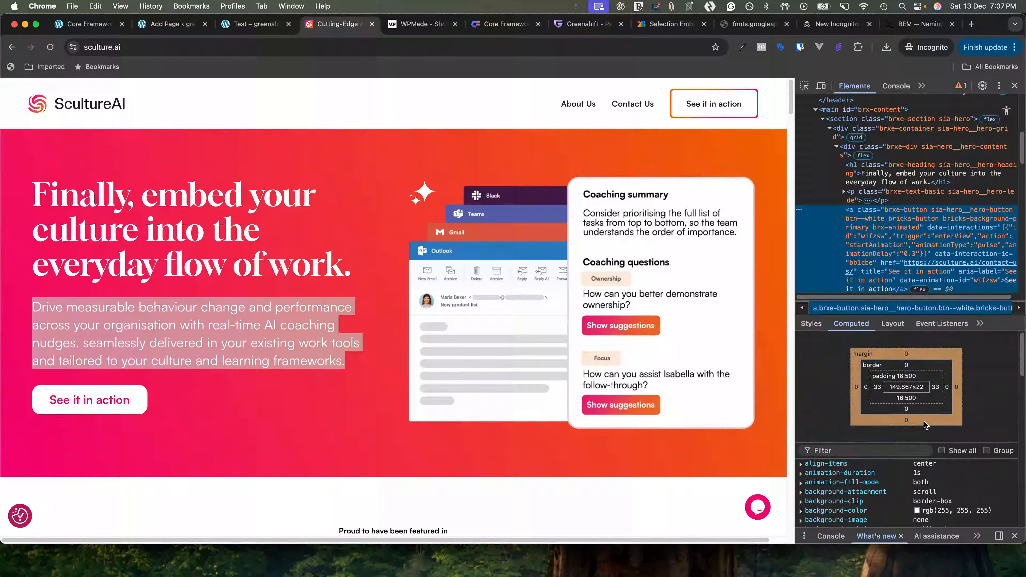
click(811, 324)
scroll(866, 403, down, 5)
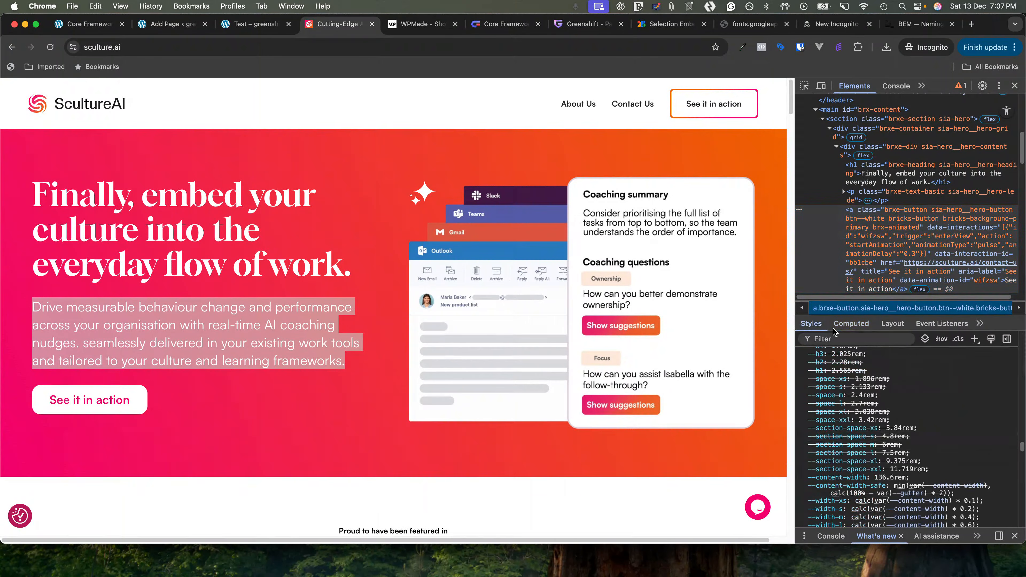
scroll(866, 403, down, 5)
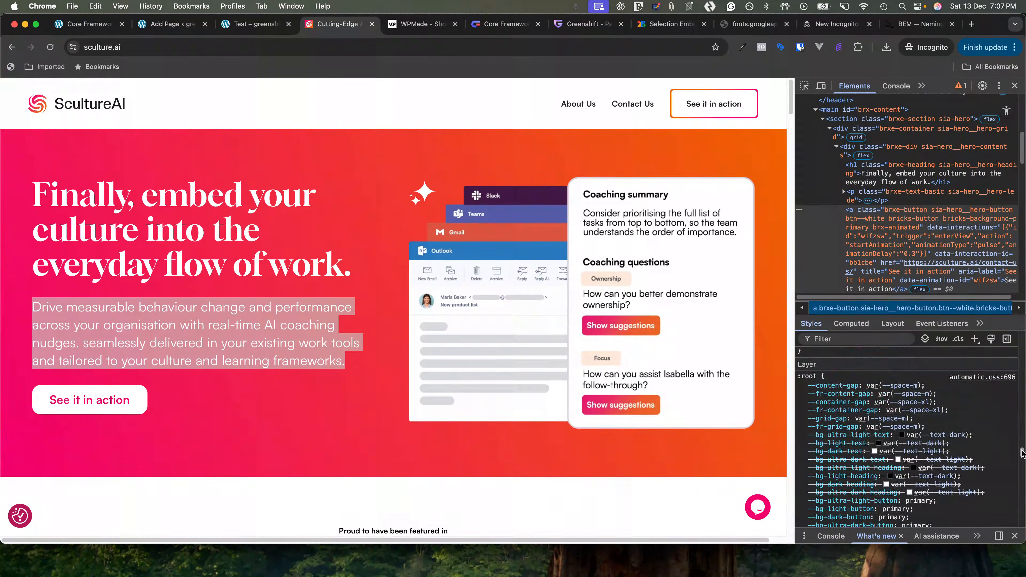
drag(1022, 452, 1014, 331)
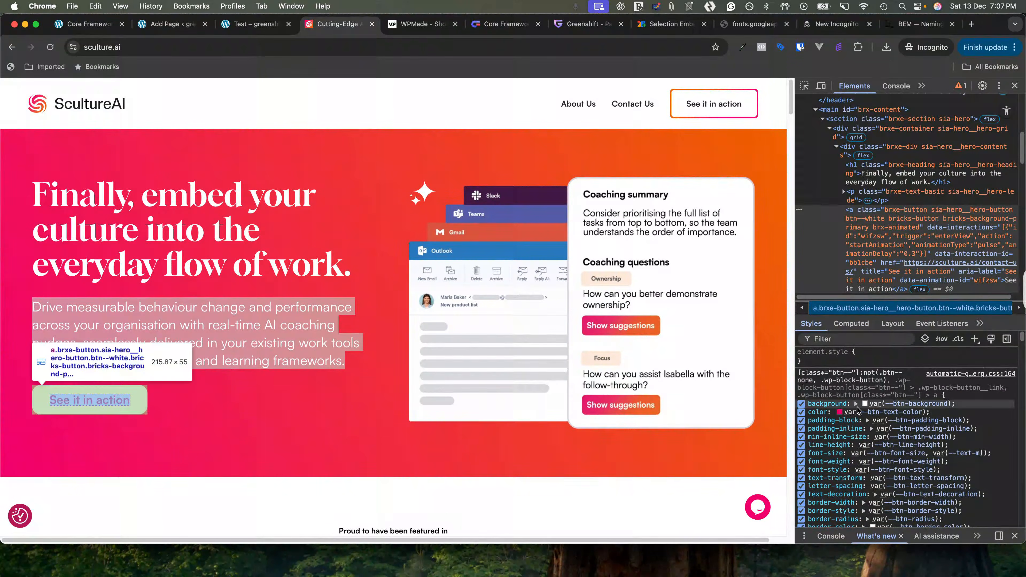
scroll(845, 384, down, 1)
click(851, 324)
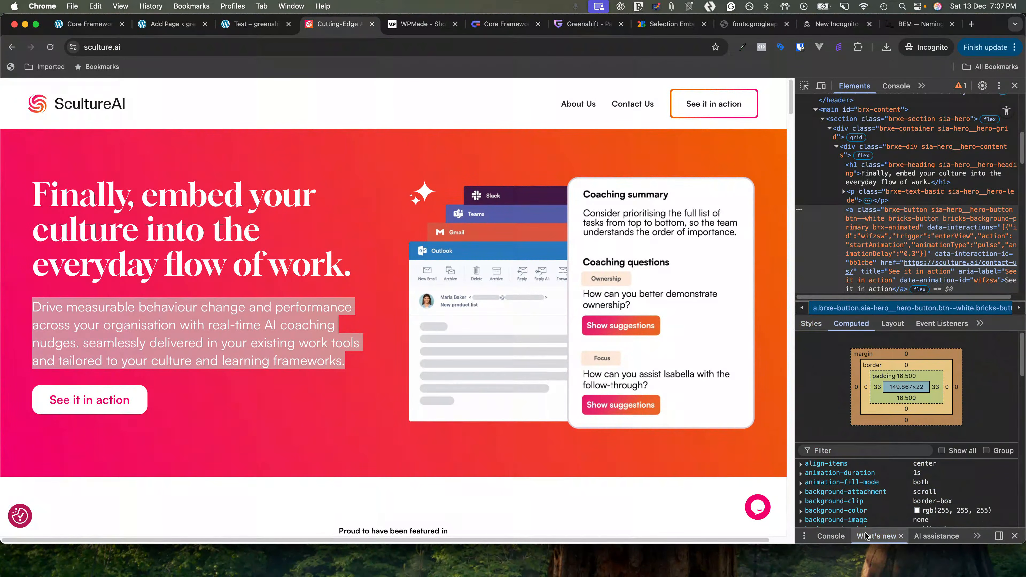
scroll(861, 488, down, 2)
scroll(861, 488, down, 10)
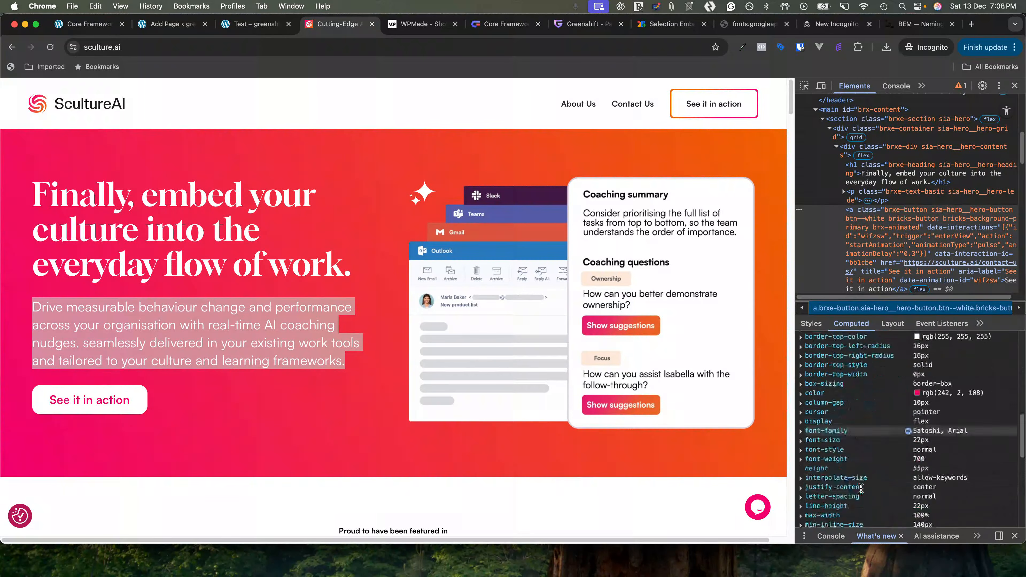
scroll(861, 489, down, 2)
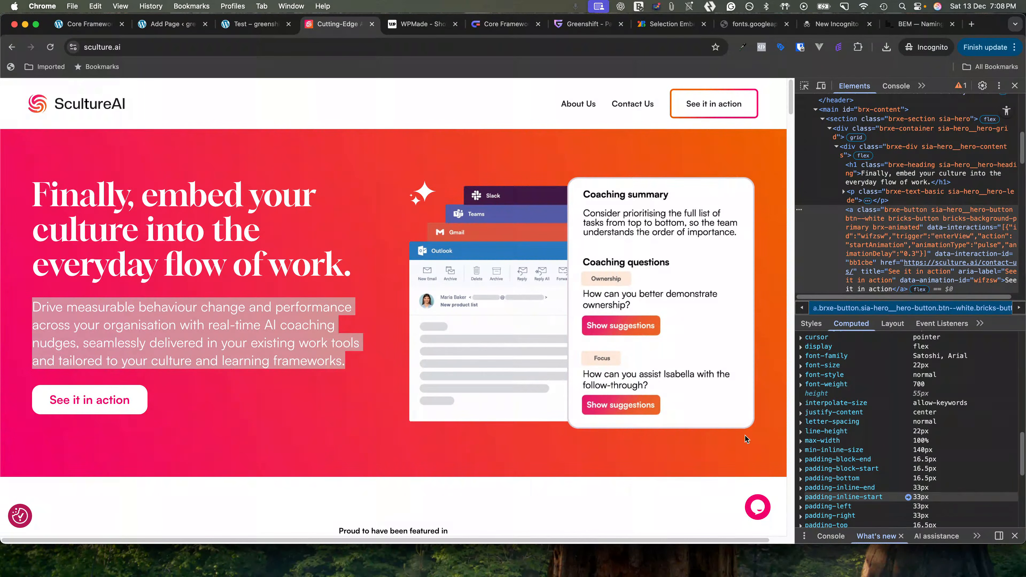
Copy the --space-xs variable from Core Framework and set the cta link's local top and bottom padding to var(--space-xs) in the page editor
click(93, 25)
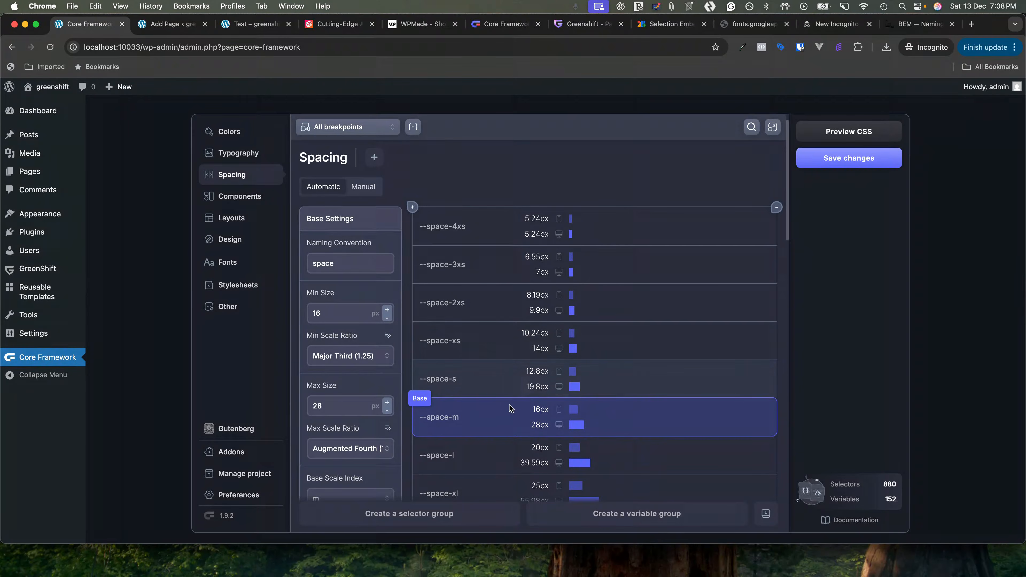
drag(470, 427, 436, 344)
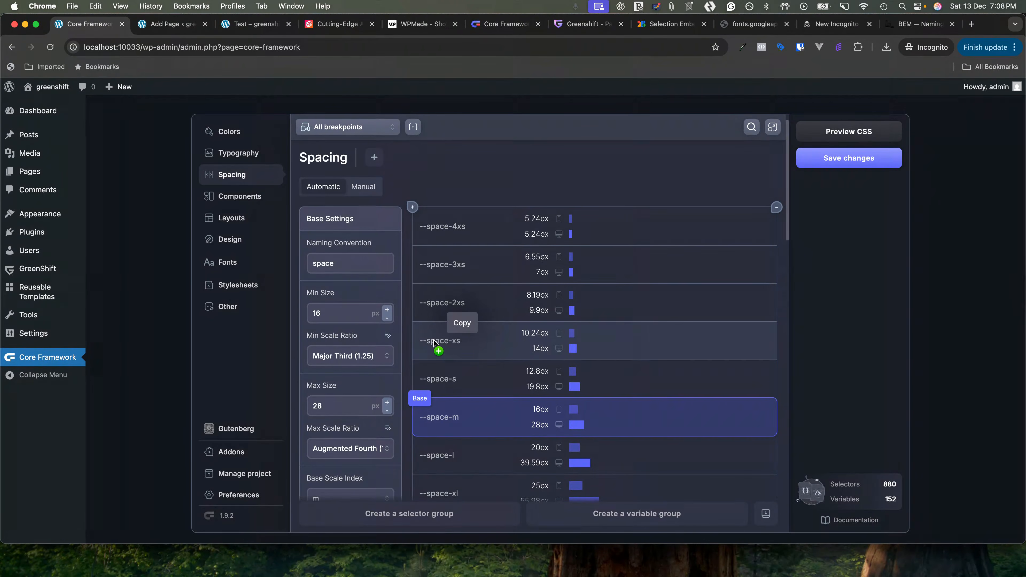
click(439, 344)
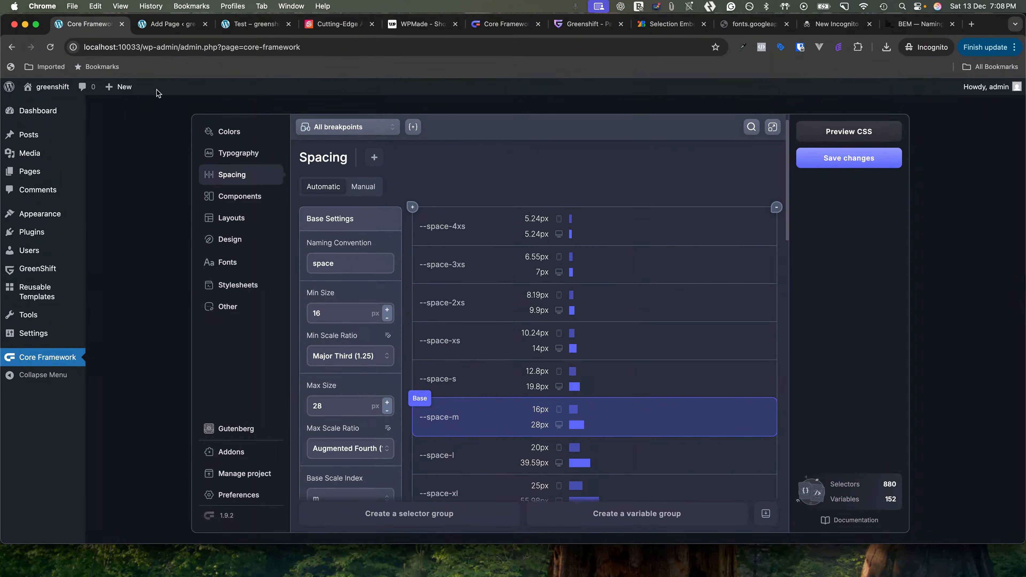
click(173, 25)
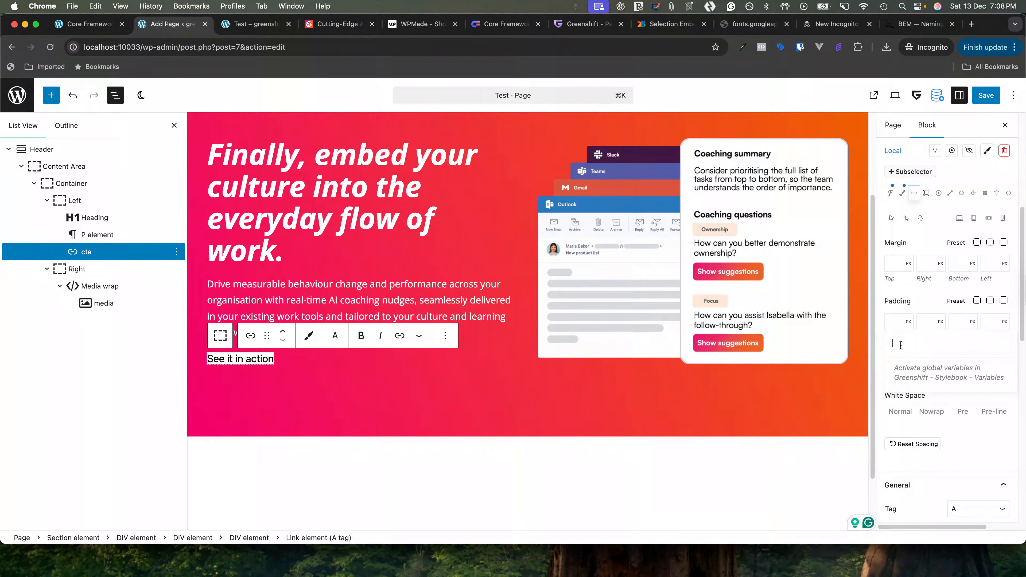
key(super+v)
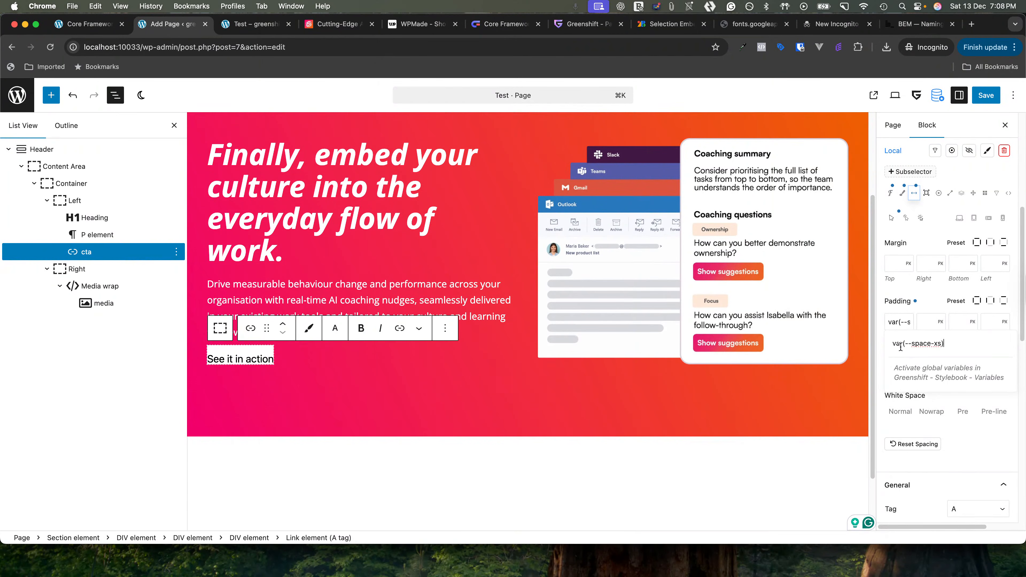
click(959, 322)
key(super+v)
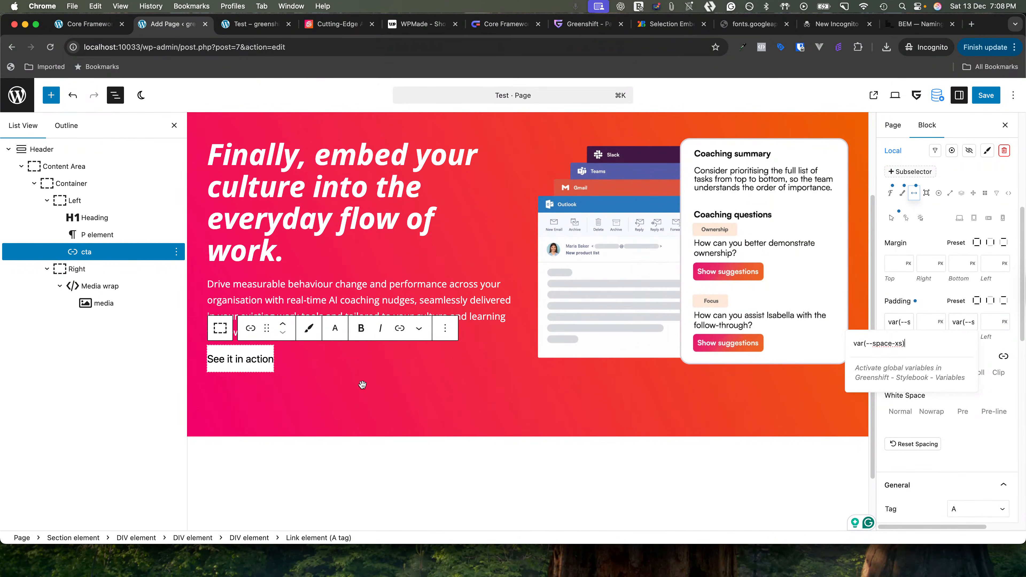
click(934, 298)
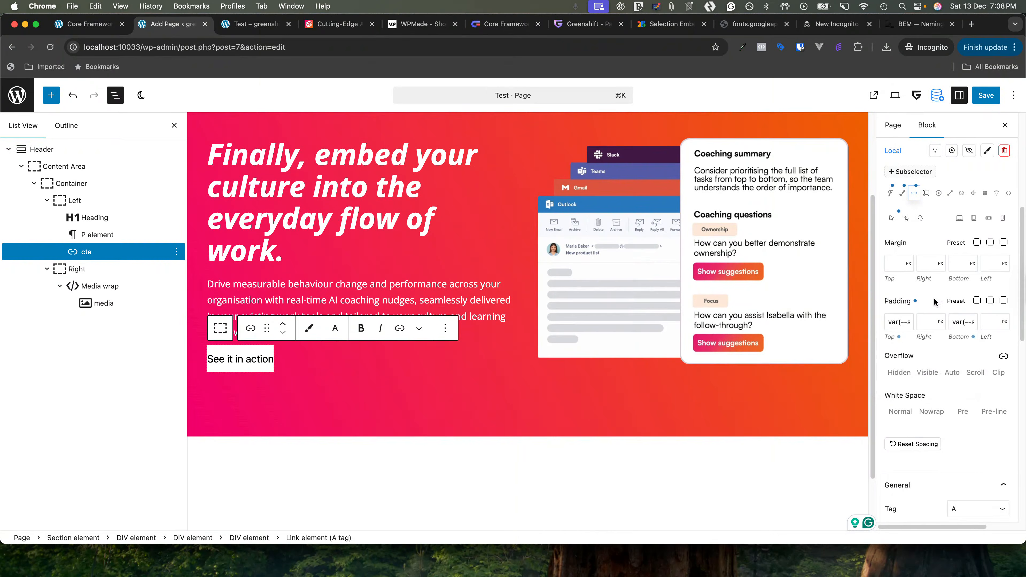
Set the cta link's local right and left padding to var(--space-m)
click(924, 336)
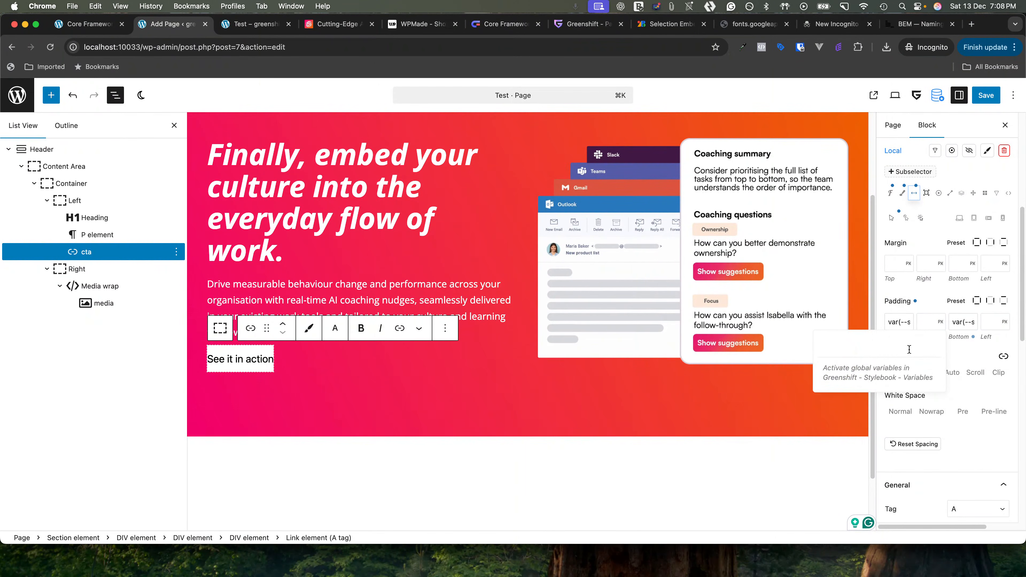
key(super+v)
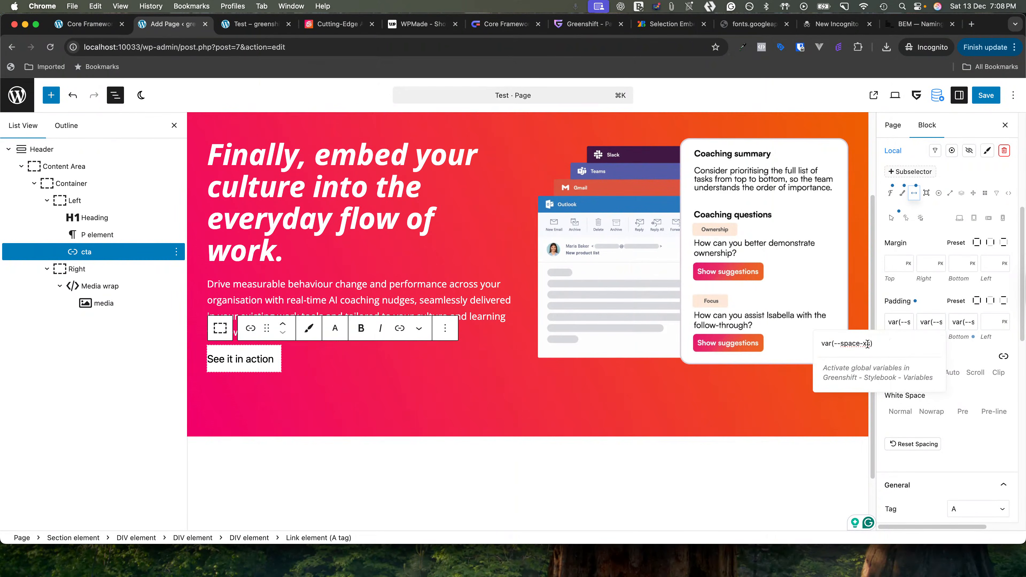
text(m)
click(982, 336)
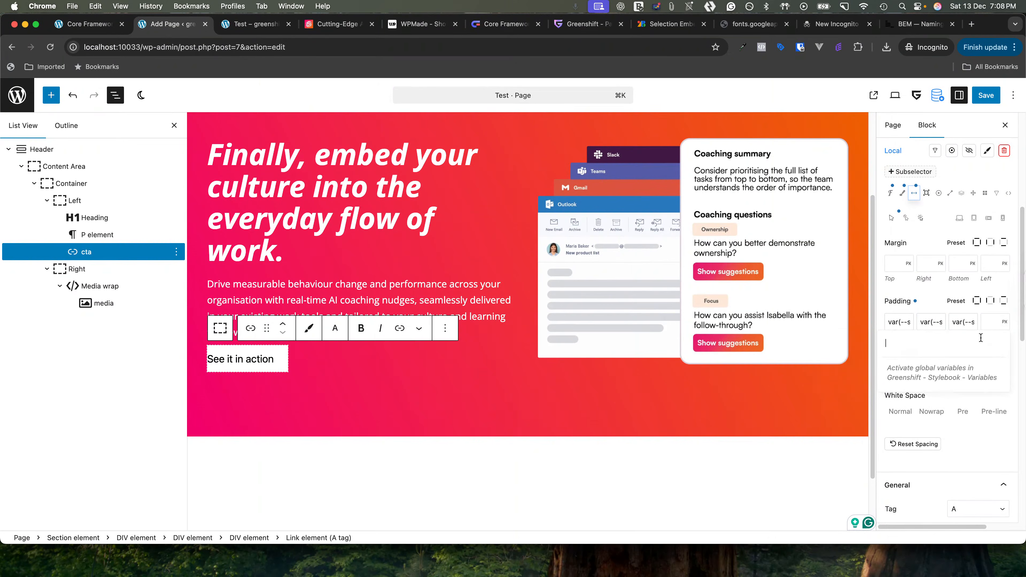
key(super+v)
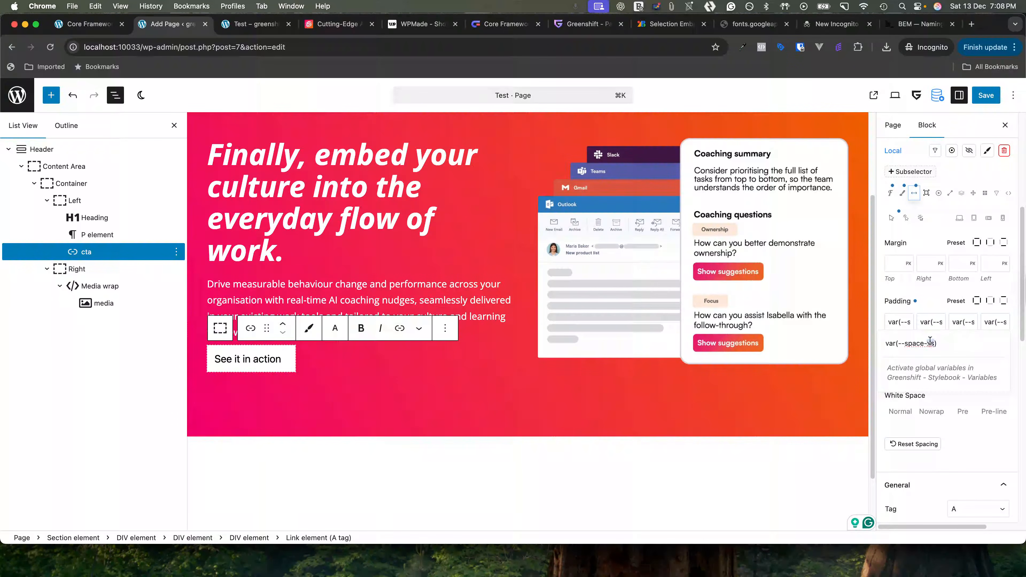
double_click(930, 343)
text(m)
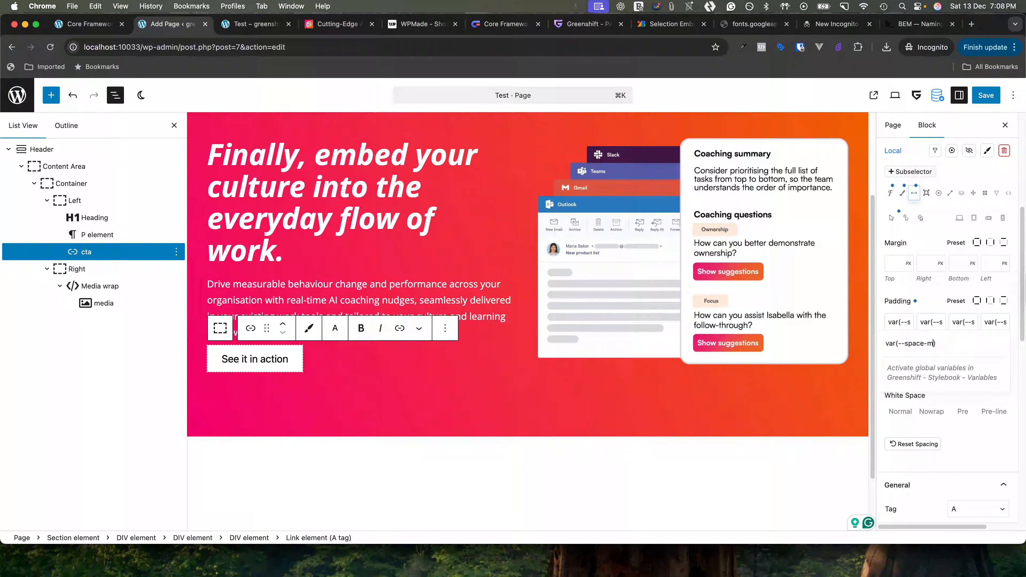
Open the cta link's local top-left border radius for editing
click(926, 303)
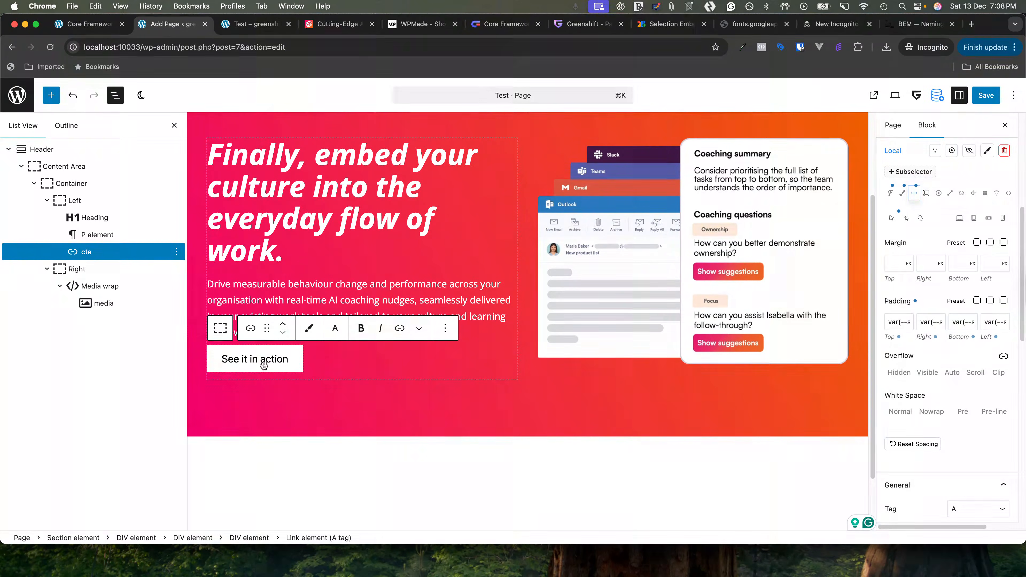
scroll(925, 298, up, 4)
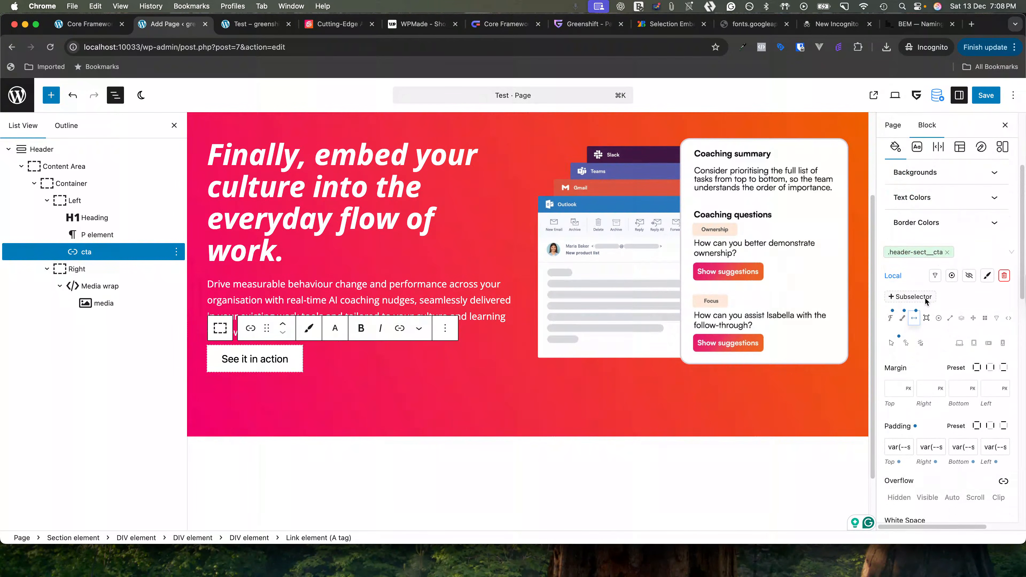
click(949, 327)
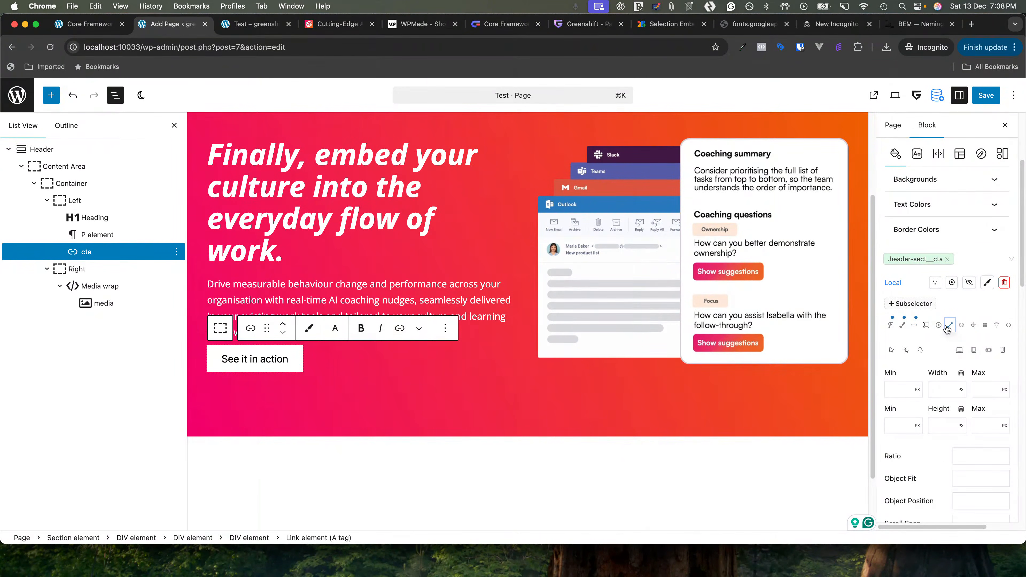
scroll(921, 357, down, 1)
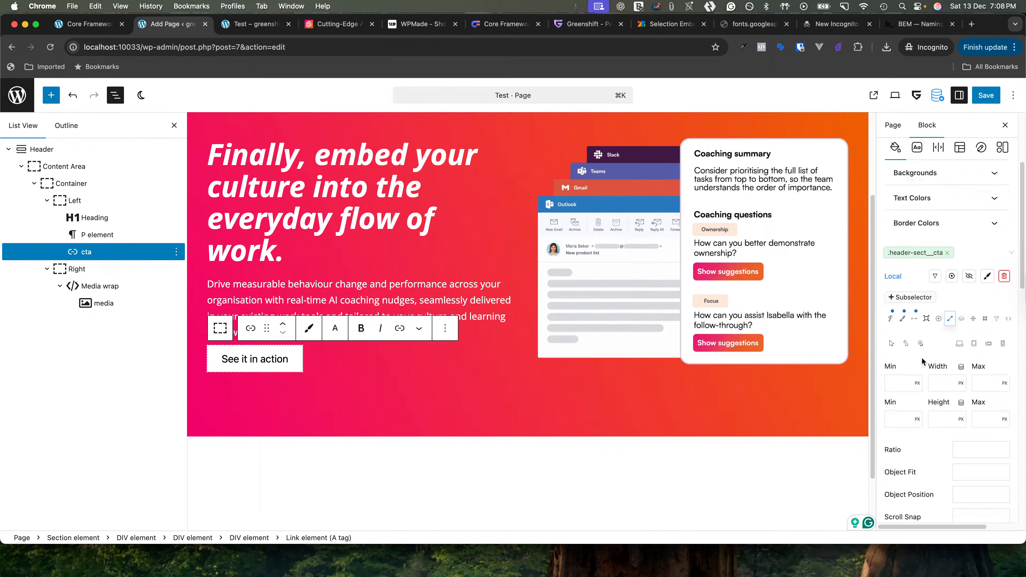
click(927, 319)
scroll(909, 416, down, 2)
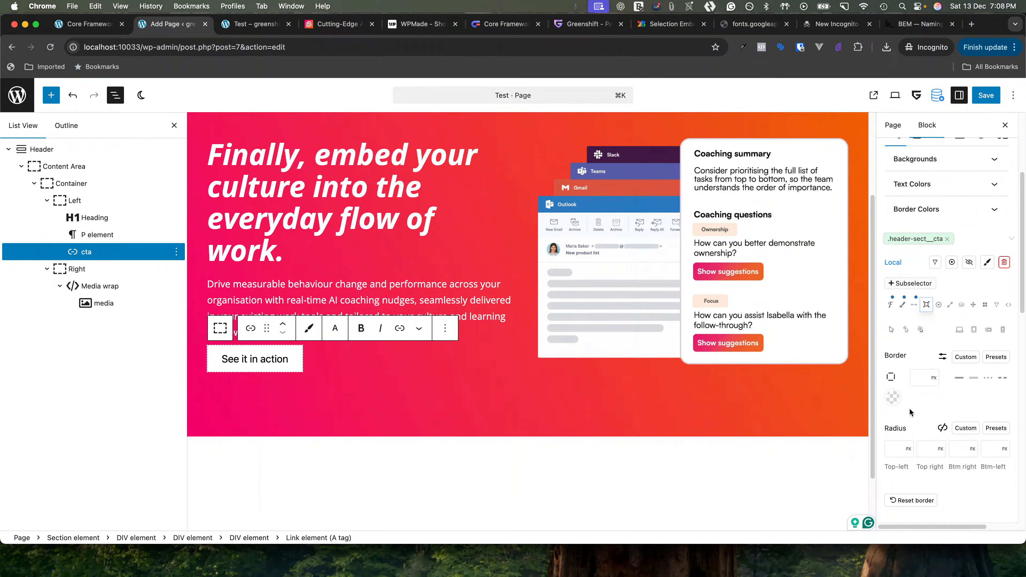
scroll(909, 410, down, 1)
scroll(908, 405, down, 2)
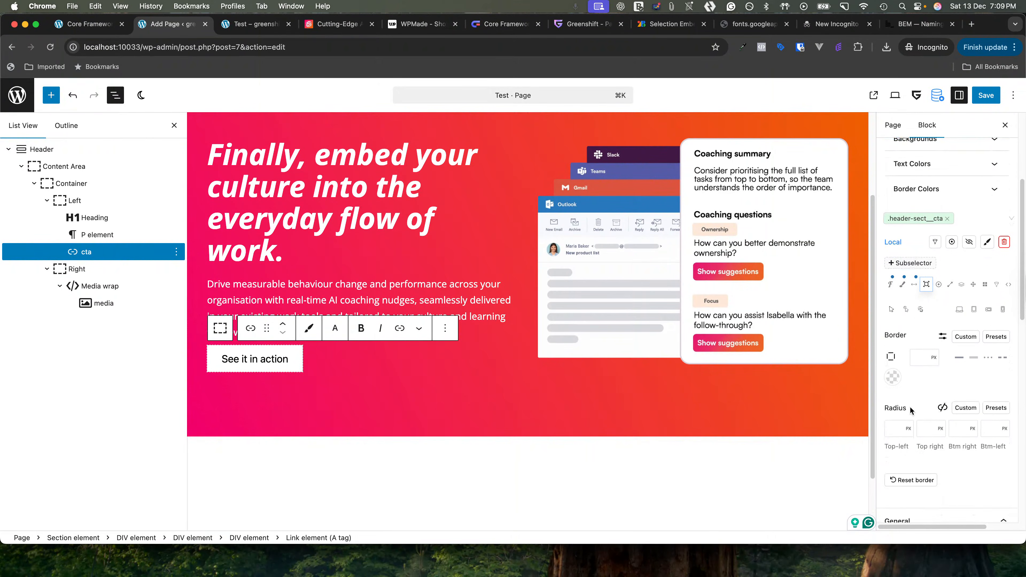
click(893, 438)
Inspect the hero button on sculture.ai and examine its computed border radius values in the developer tools
click(346, 24)
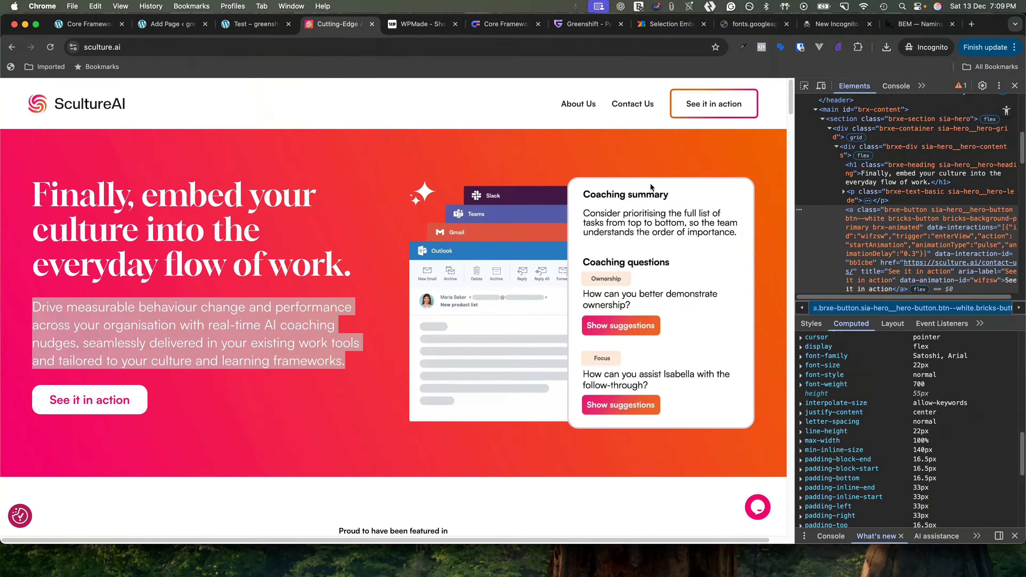
scroll(919, 457, up, 5)
scroll(919, 457, up, 6)
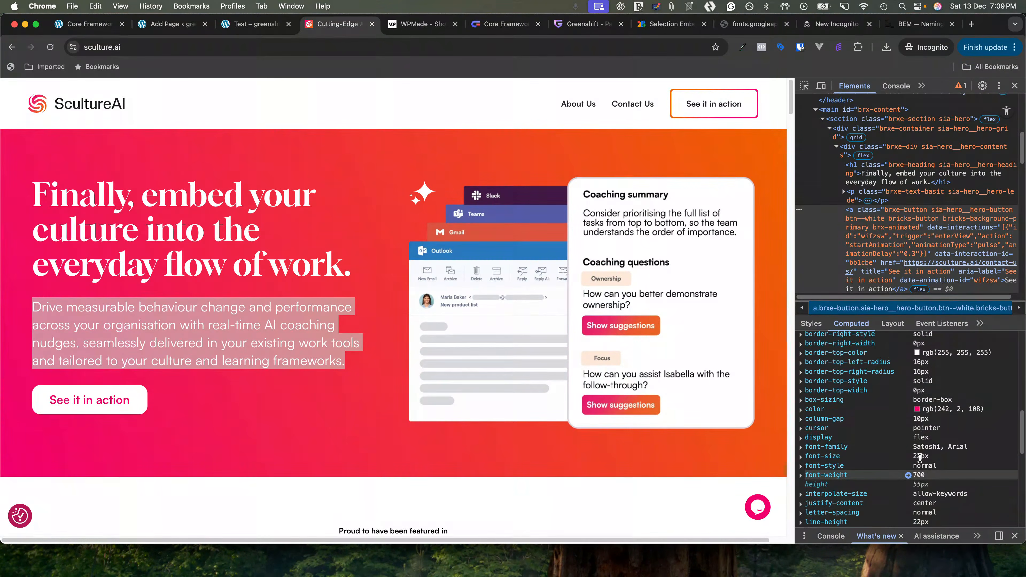
scroll(920, 457, up, 3)
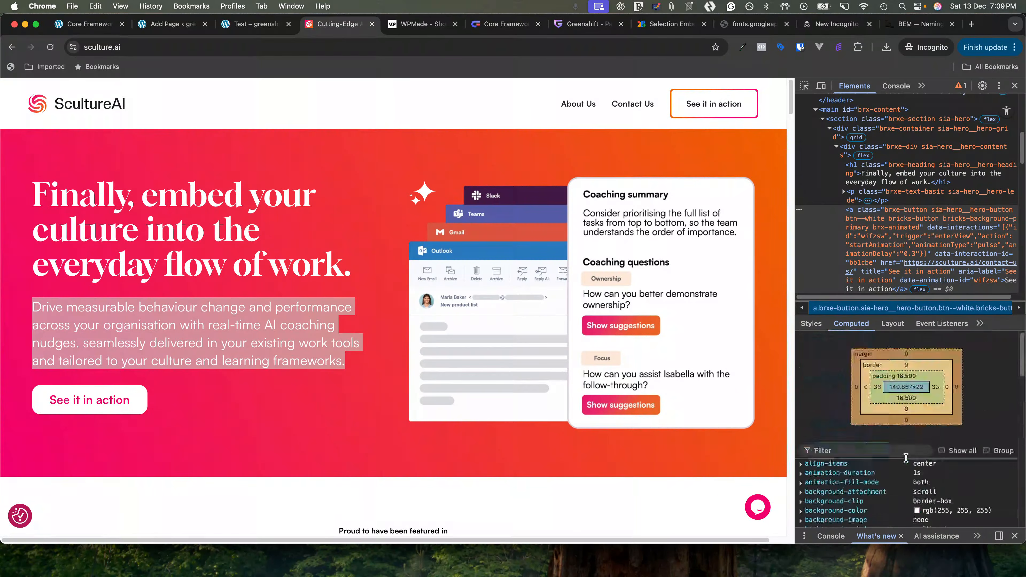
scroll(909, 457, down, 8)
scroll(900, 456, down, 4)
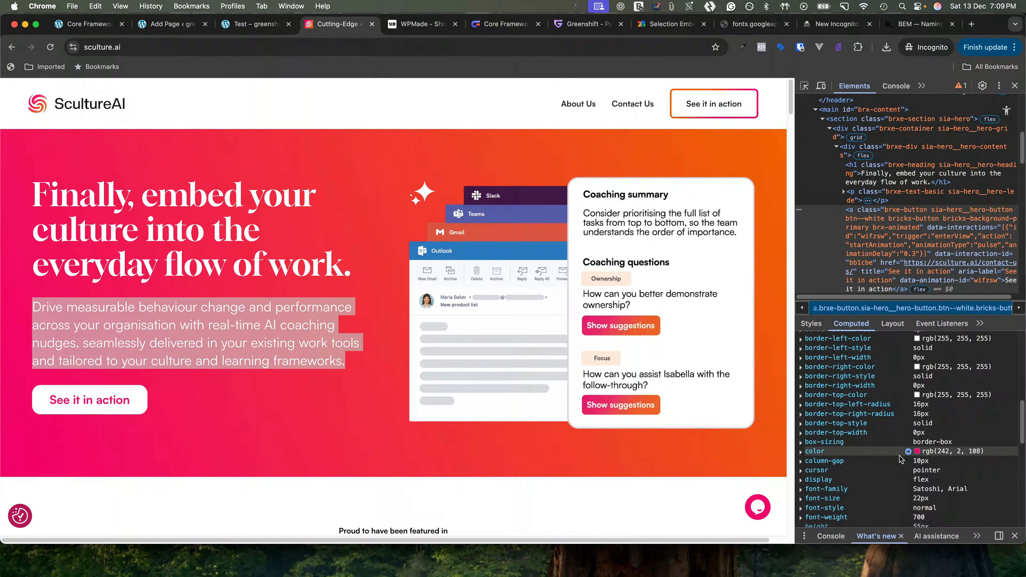
scroll(885, 435, up, 8)
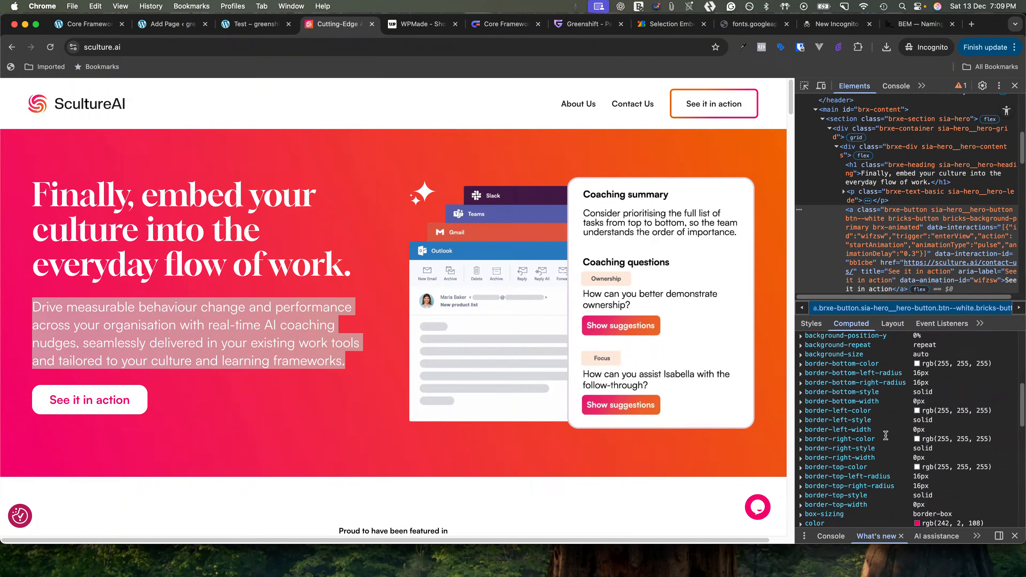
scroll(885, 435, down, 8)
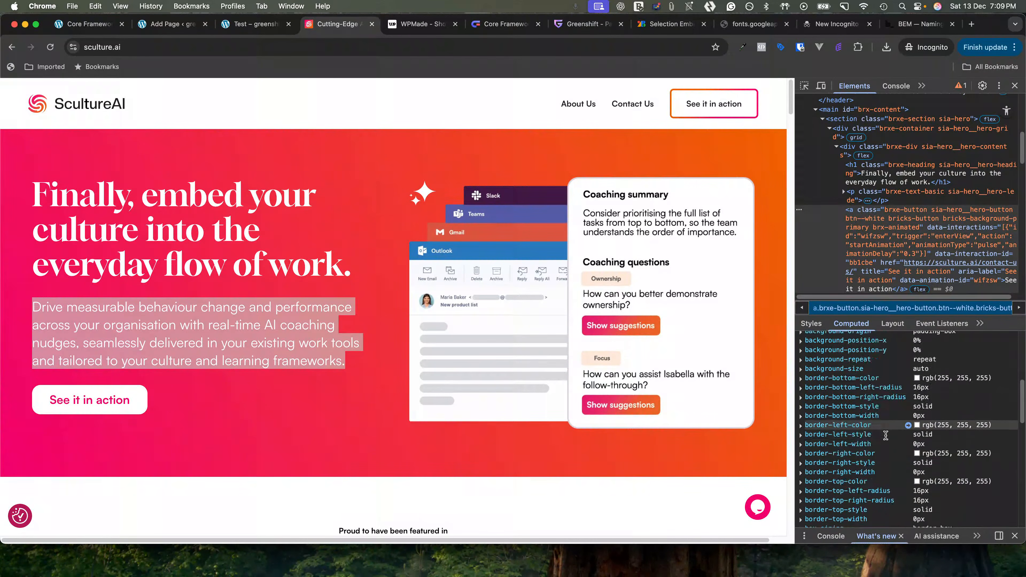
scroll(885, 436, down, 15)
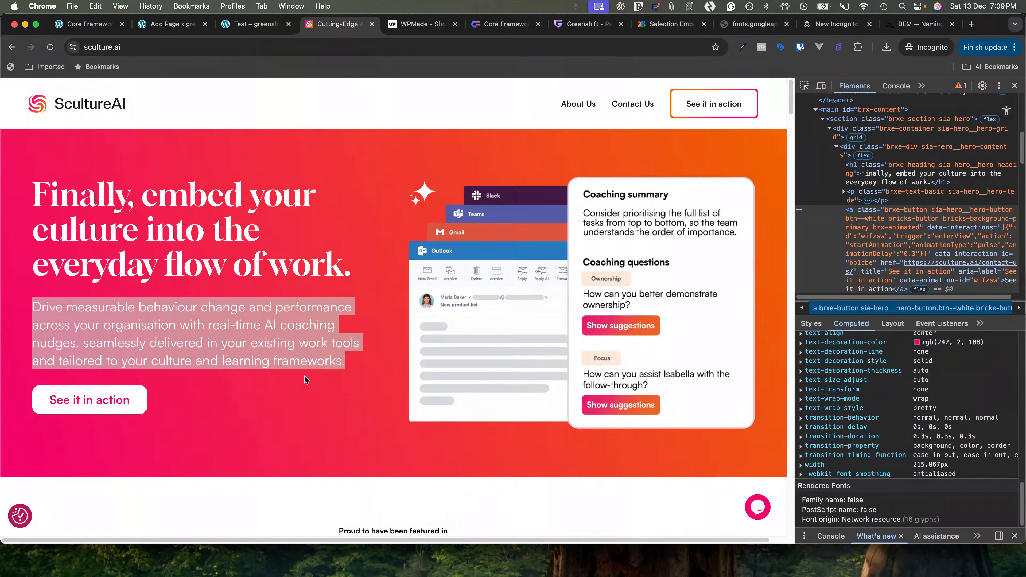
click(805, 85)
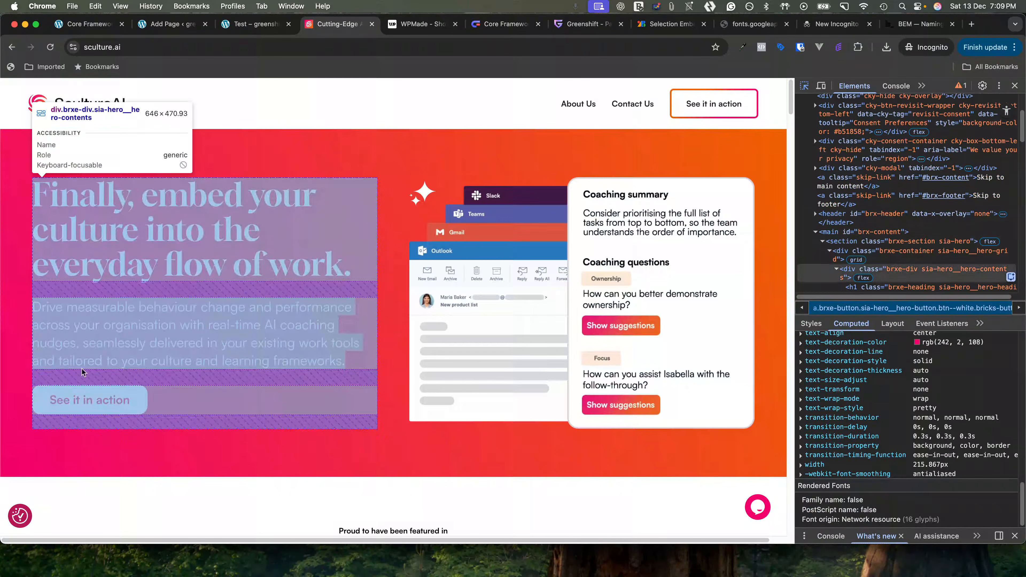
click(88, 402)
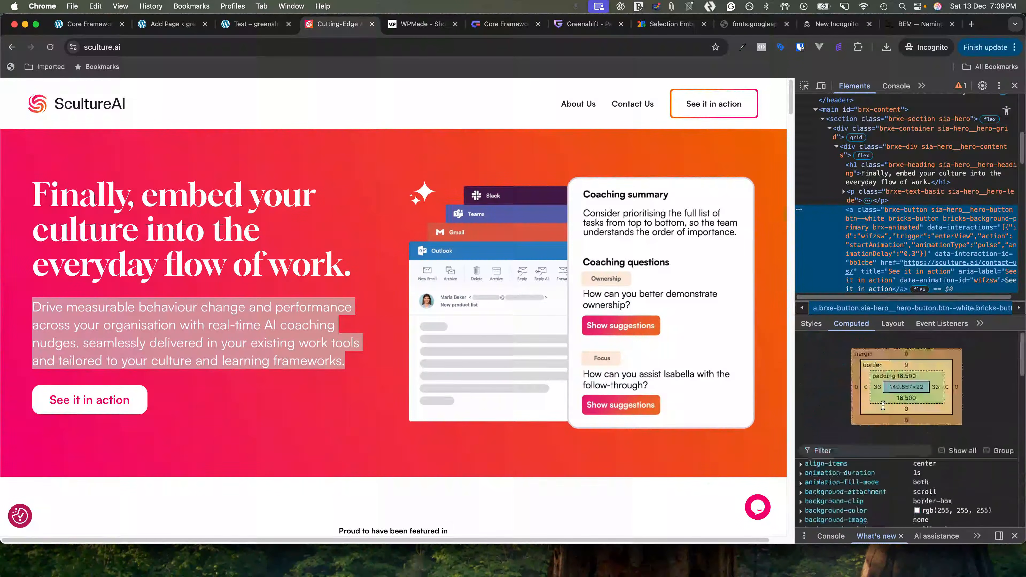
scroll(881, 410, down, 5)
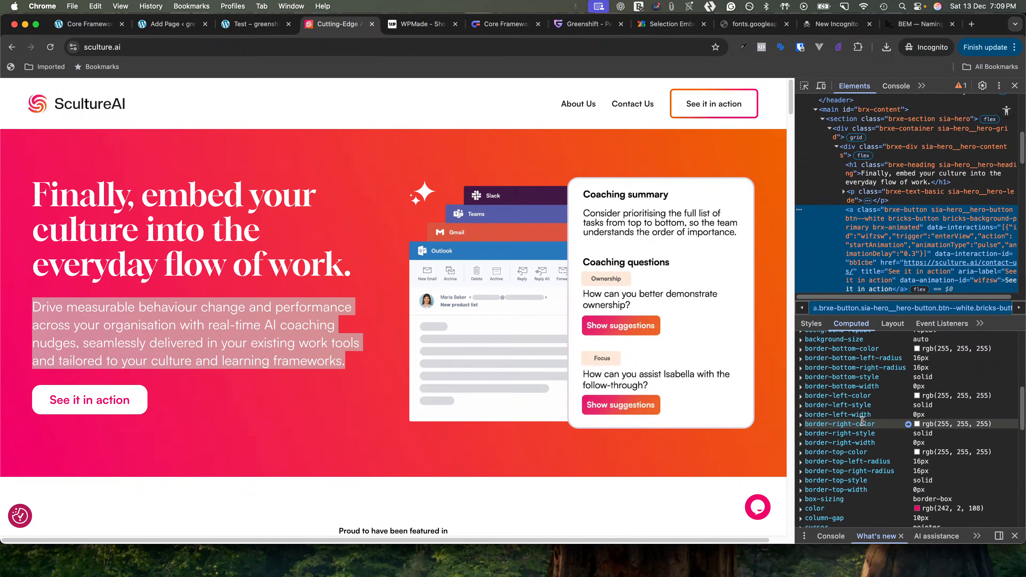
scroll(861, 420, up, 4)
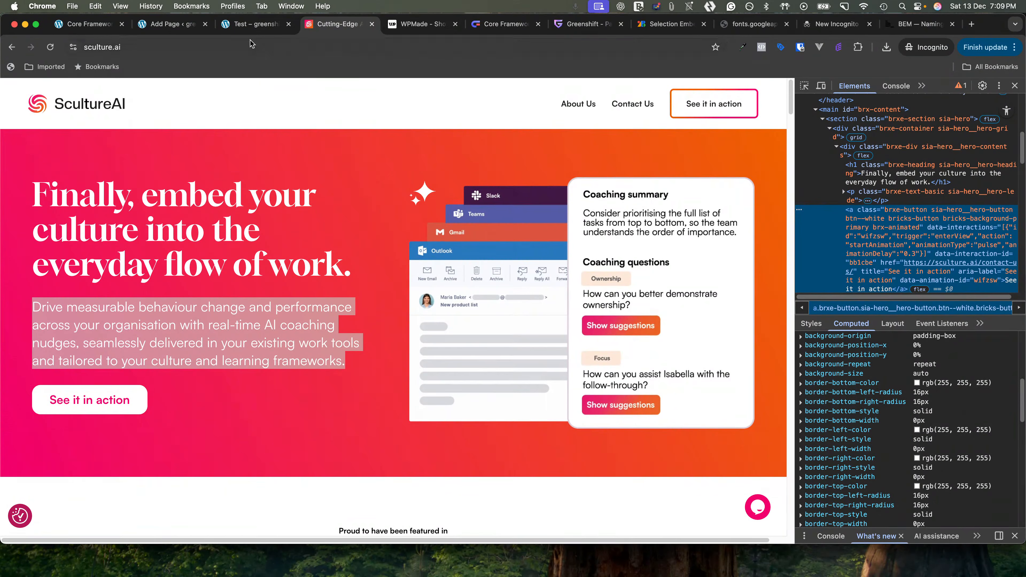
Set all four corners of the cta link's local border radius to 16 px in the page editor
click(155, 24)
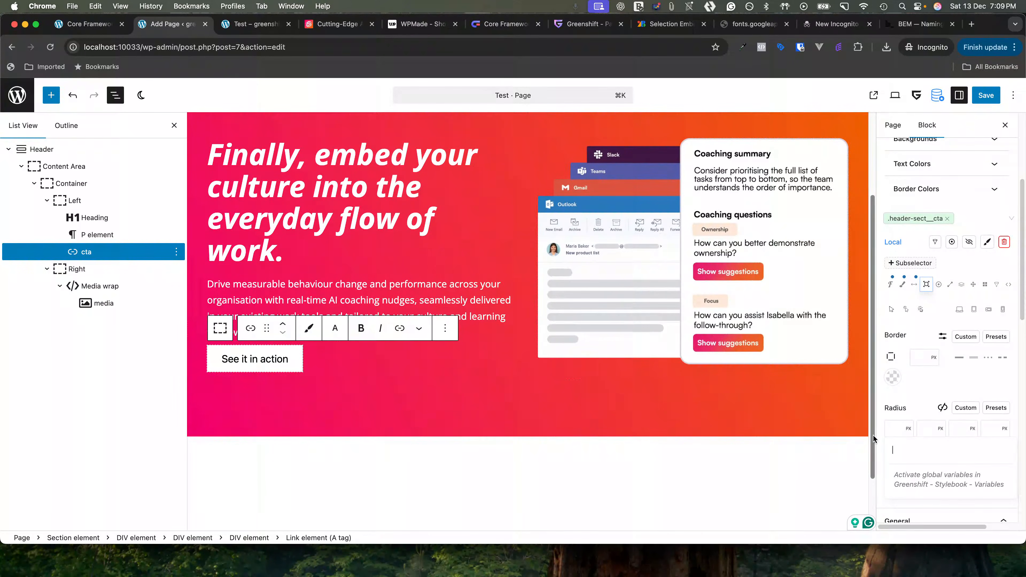
click(892, 426)
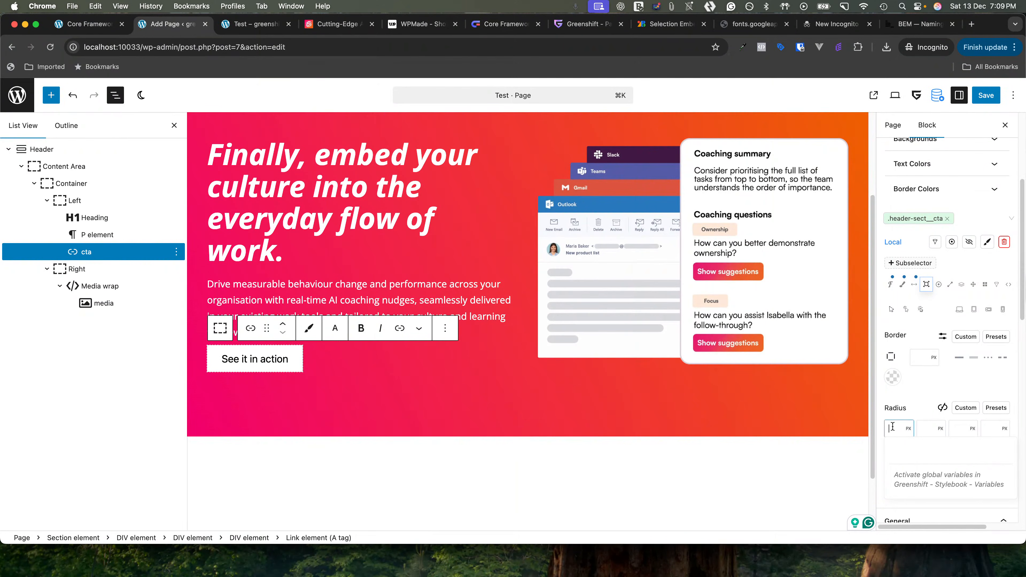
text(16)
click(924, 428)
text(16)
click(960, 429)
text(16)
click(993, 430)
text(16)
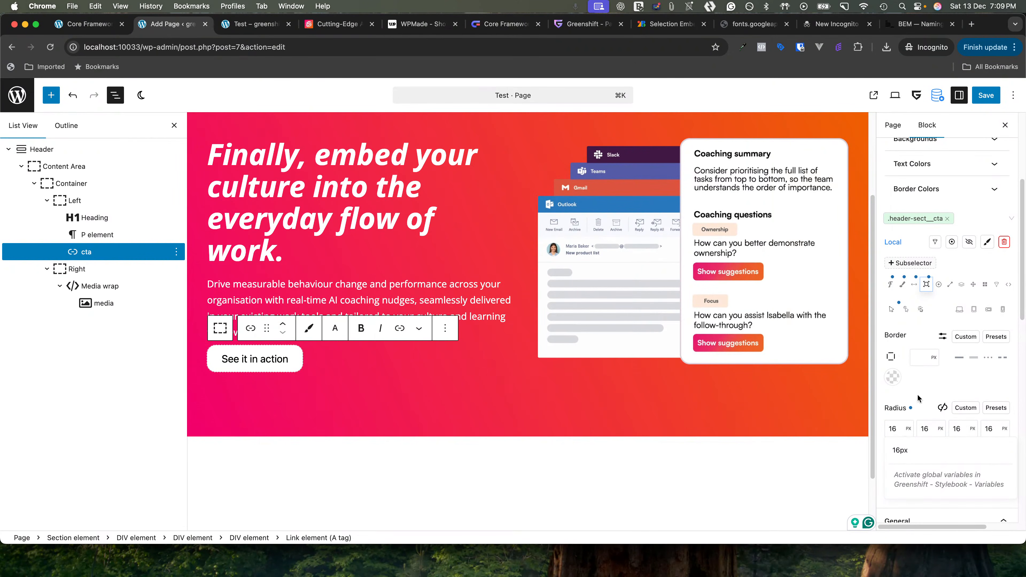
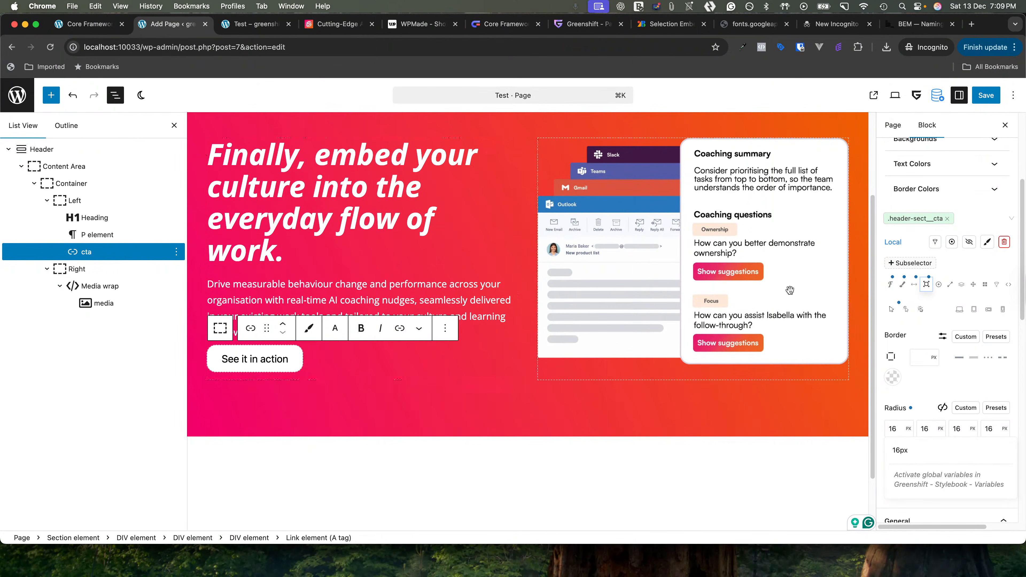
Add a :hover subselector to the .header-sect__cta local class and check the hero button's hover state on sculture.ai
click(908, 219)
click(908, 218)
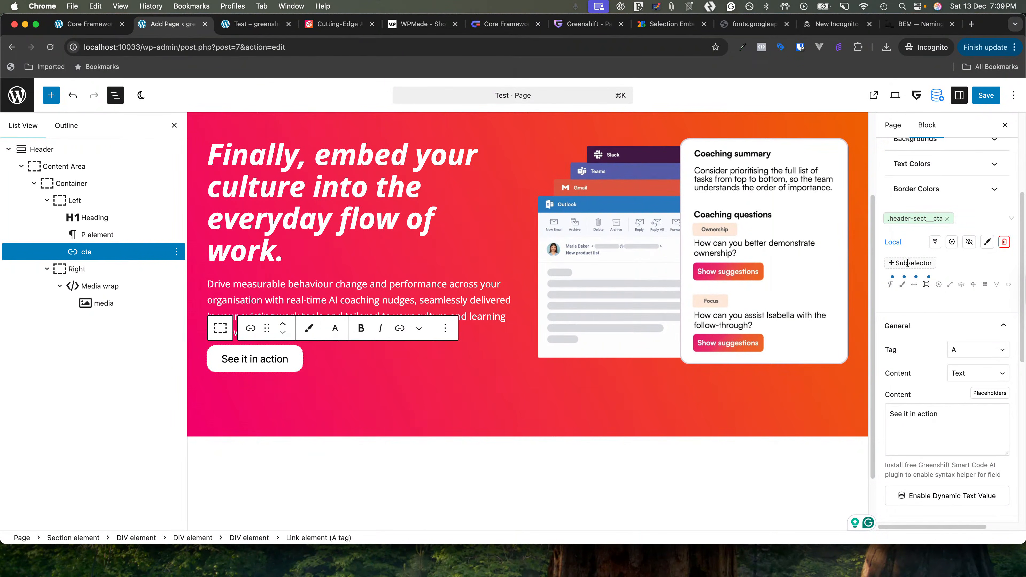
click(891, 263)
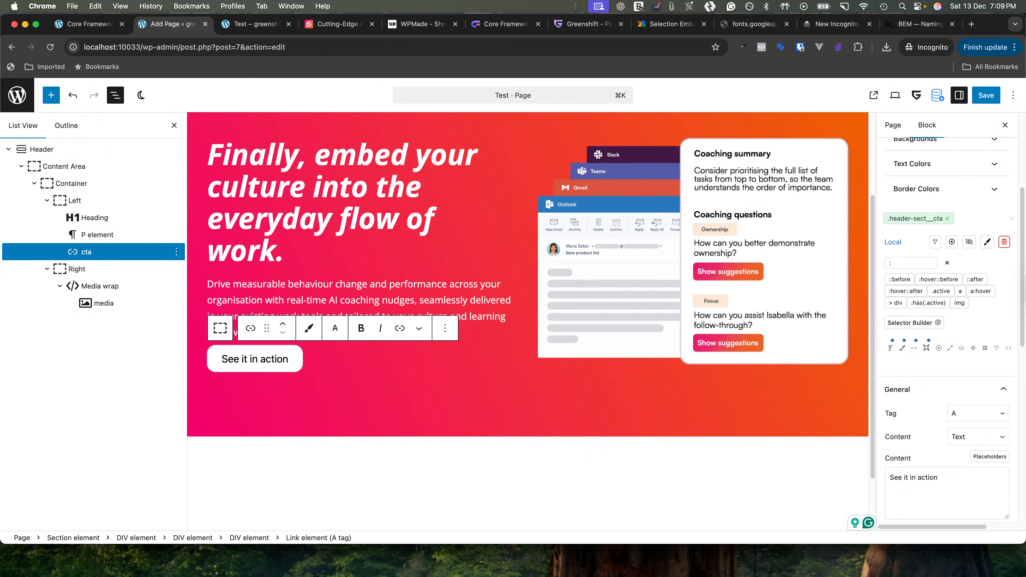
key(Return)
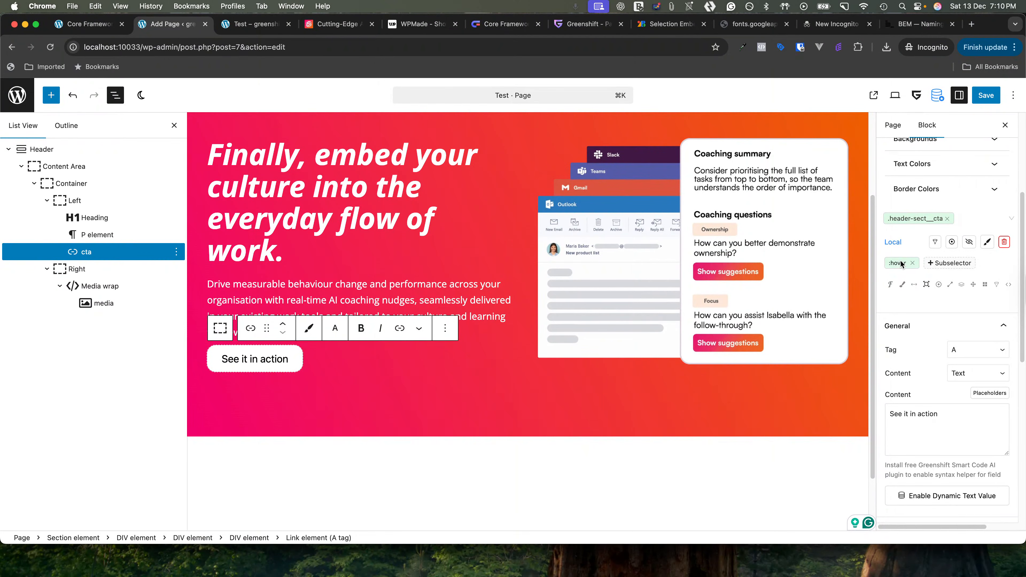
click(332, 25)
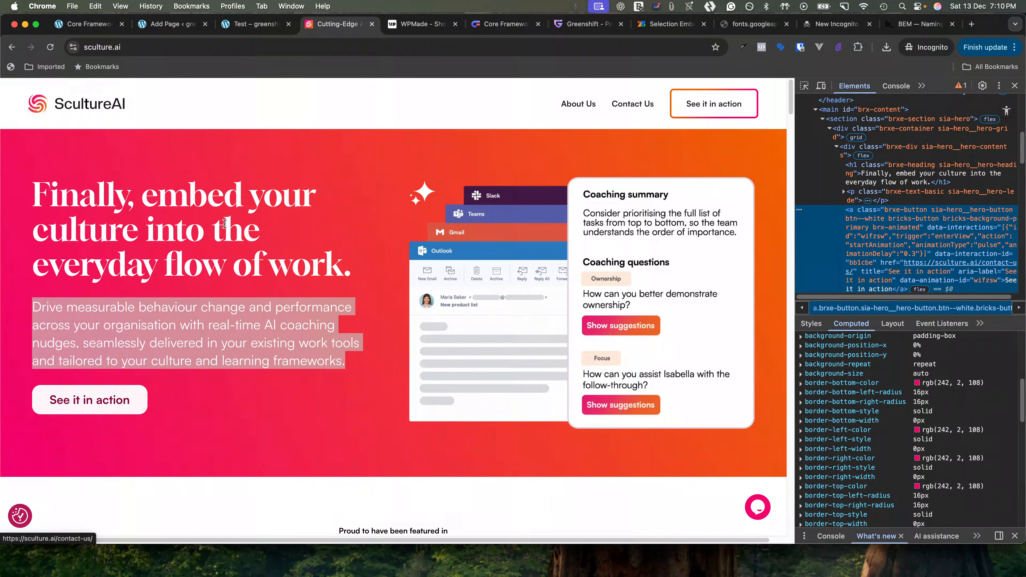
click(170, 24)
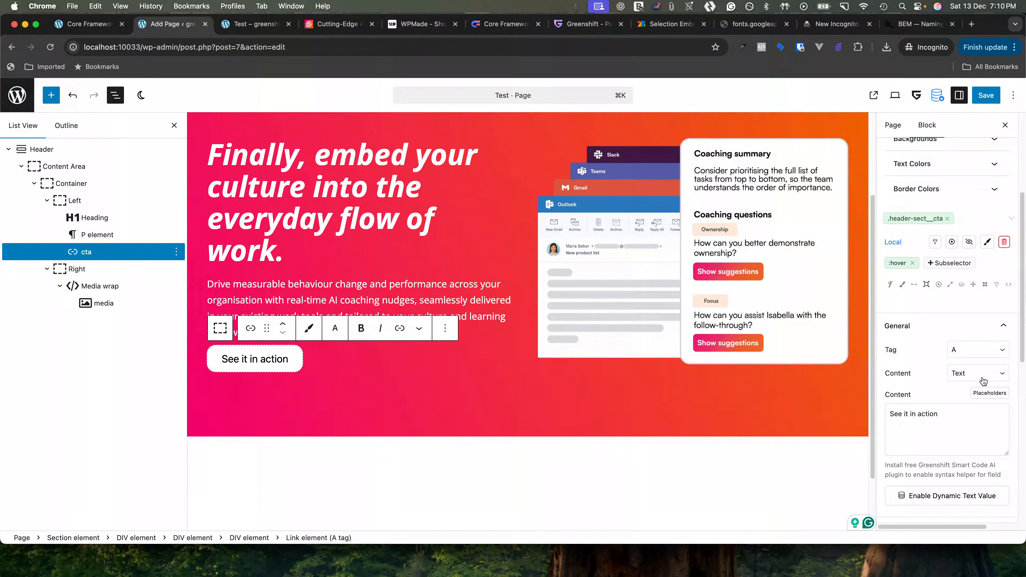
scroll(933, 398, down, 3)
scroll(932, 396, down, 2)
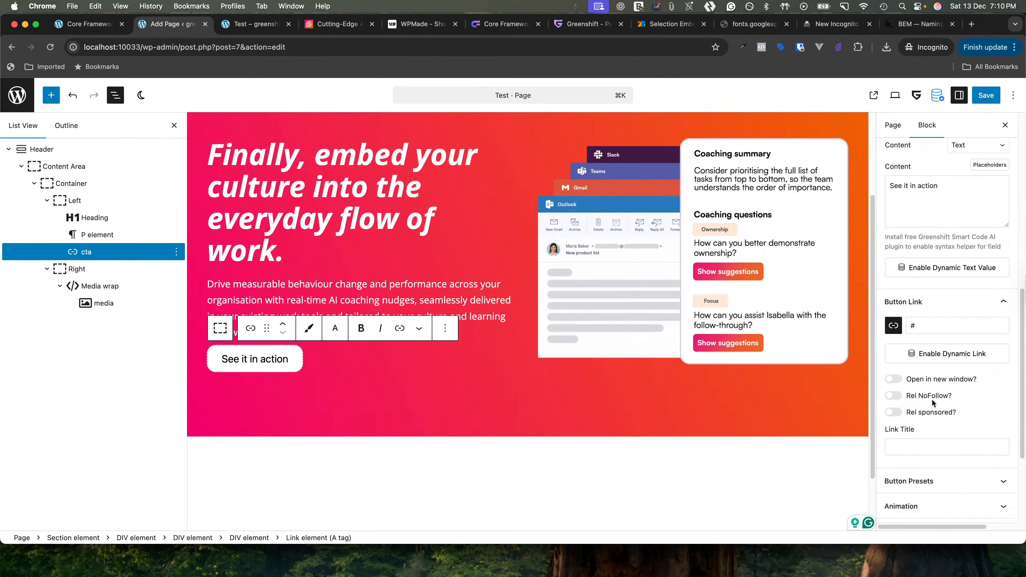
scroll(932, 399, up, 2)
scroll(928, 378, down, 6)
scroll(927, 378, up, 5)
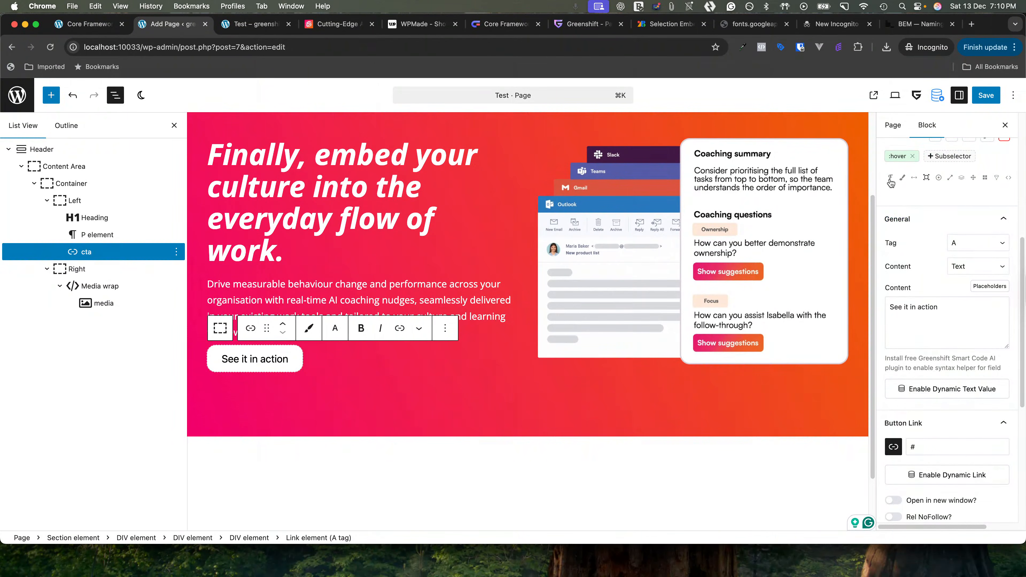
click(891, 184)
click(902, 185)
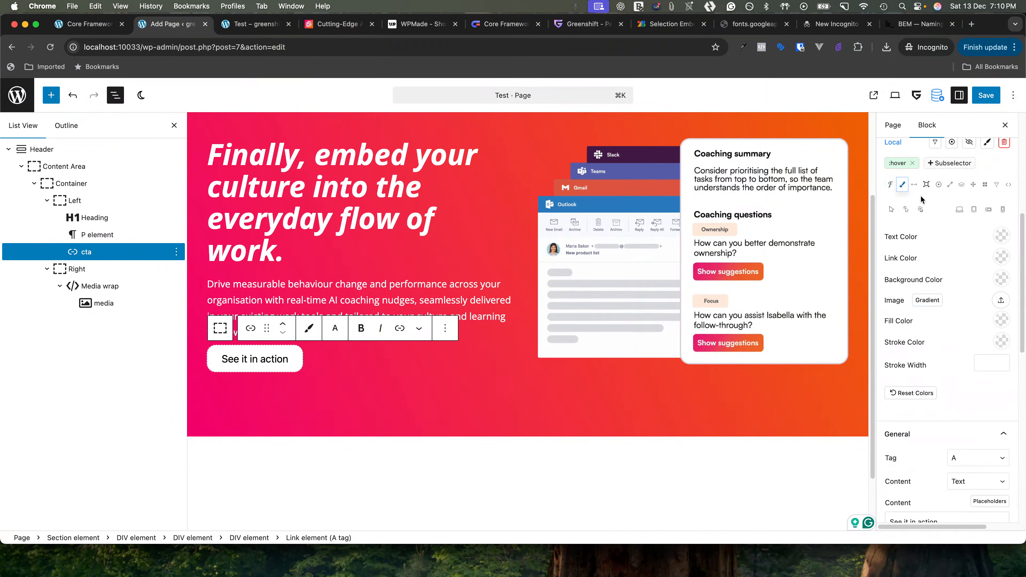
click(1003, 236)
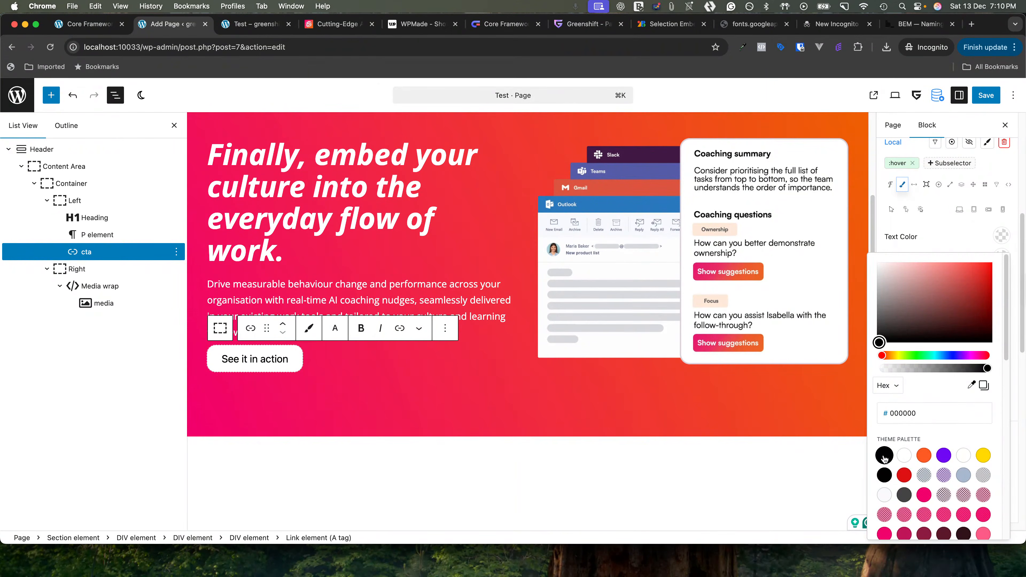
click(952, 242)
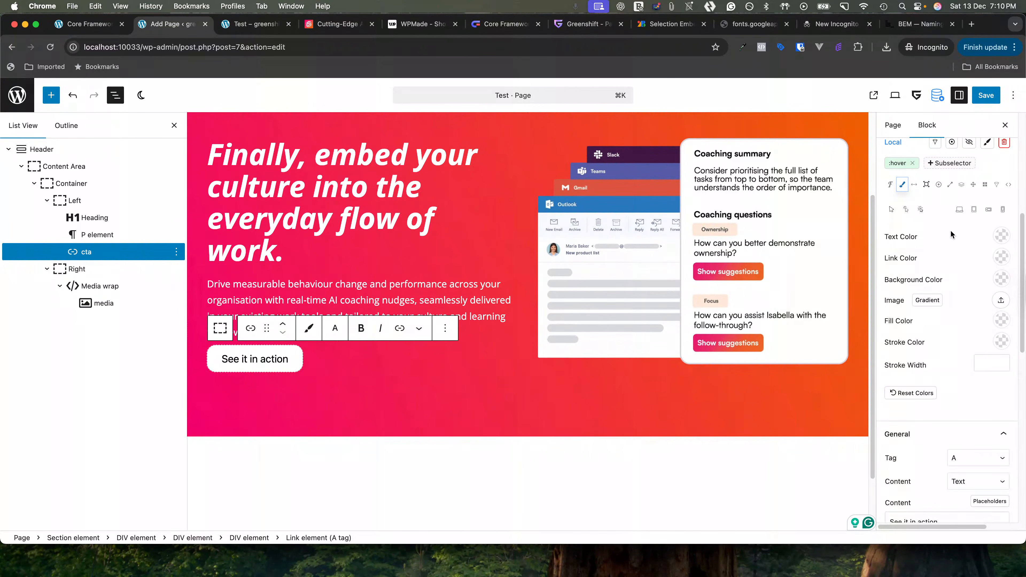
Set the base text colour of the cta link's .header-sect__cta local class to the orange theme palette colour
scroll(937, 267, up, 5)
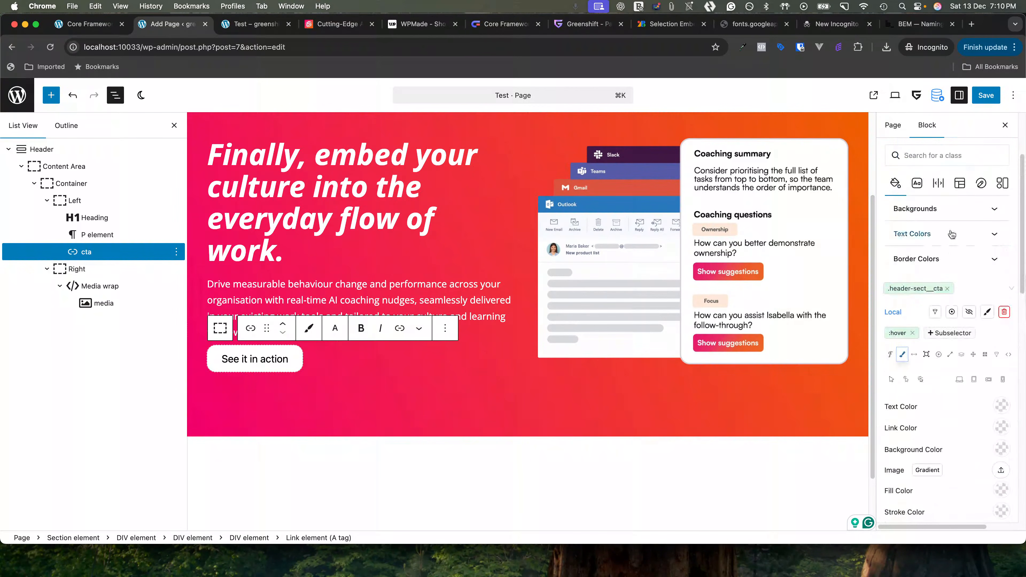
click(900, 334)
click(911, 285)
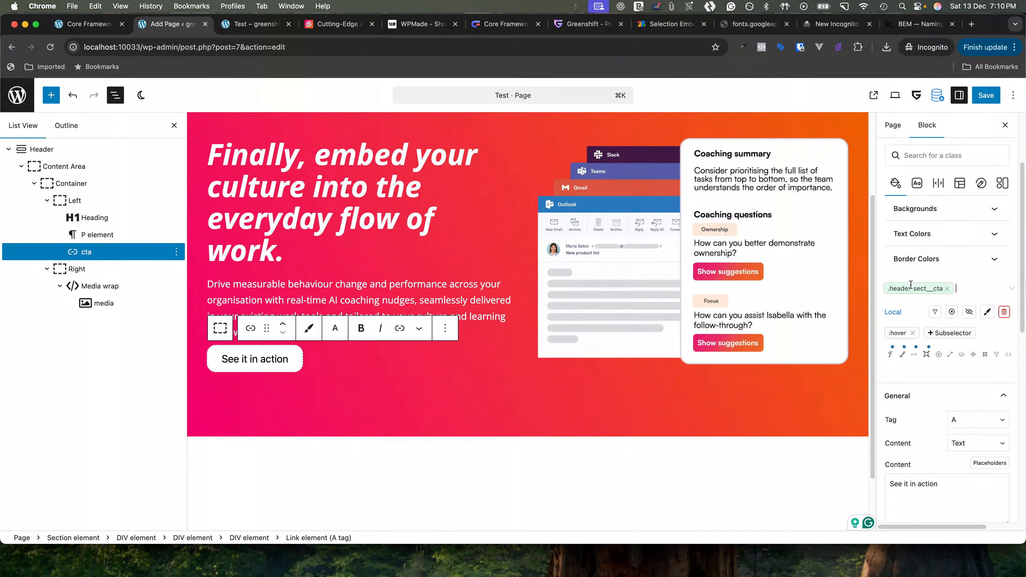
scroll(921, 364, down, 1)
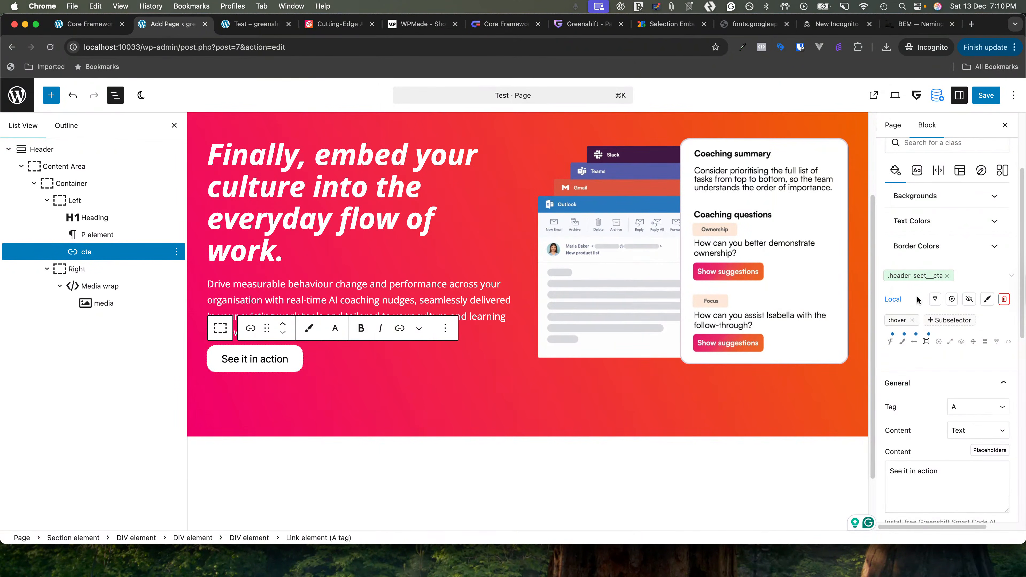
click(893, 346)
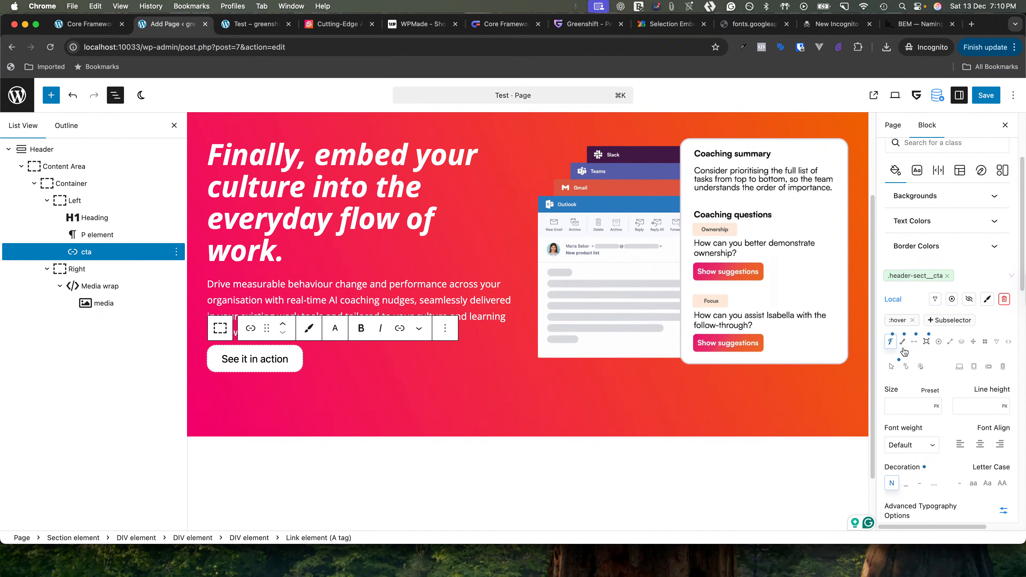
click(902, 341)
click(1001, 392)
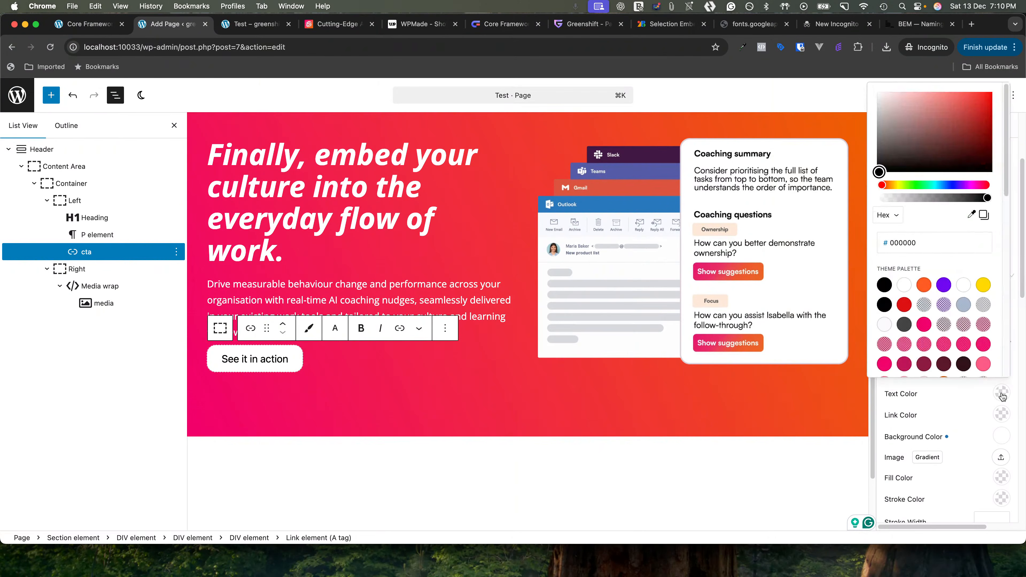
click(924, 285)
click(557, 405)
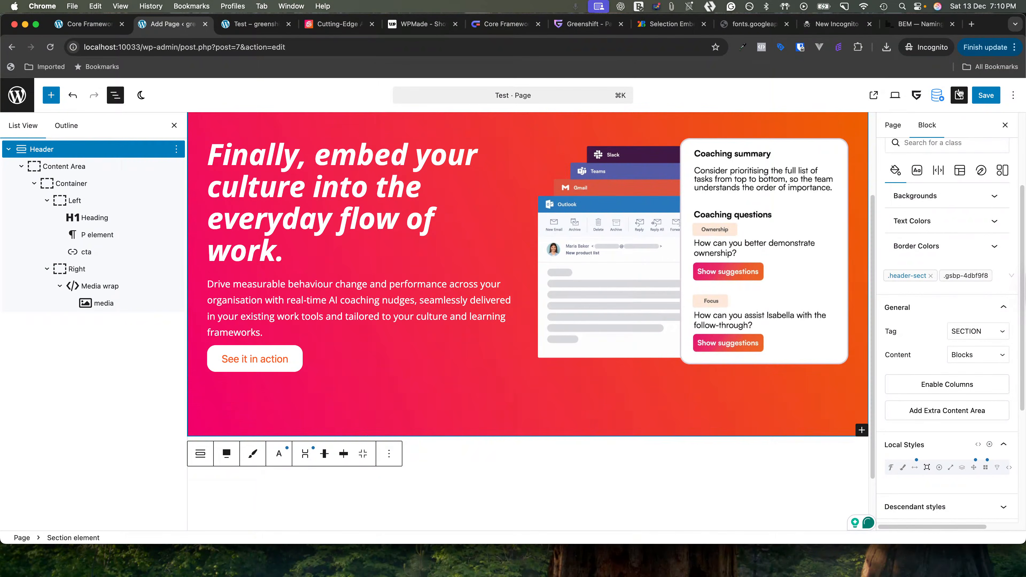
Save the page and reload the published test page to check the button's text colour
click(986, 94)
click(257, 25)
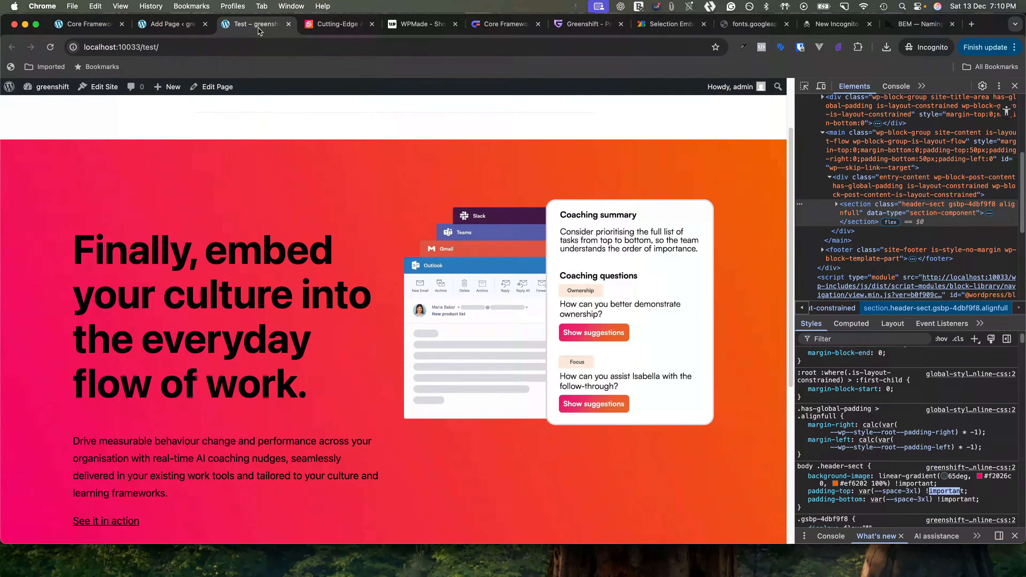
click(50, 47)
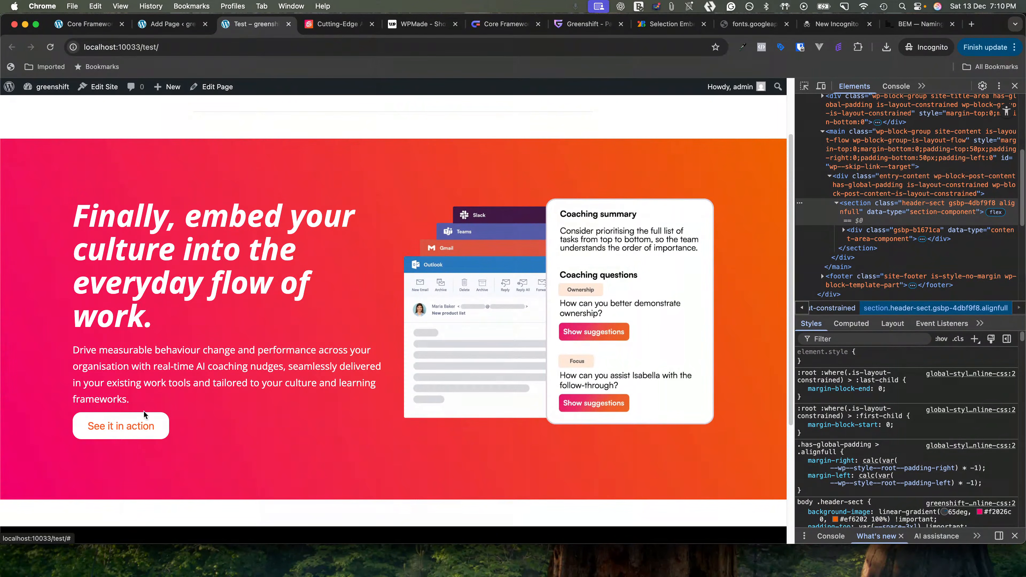
Set the text colour of the .header-sect__cta class's :hover subselector to black from the theme palette
click(170, 25)
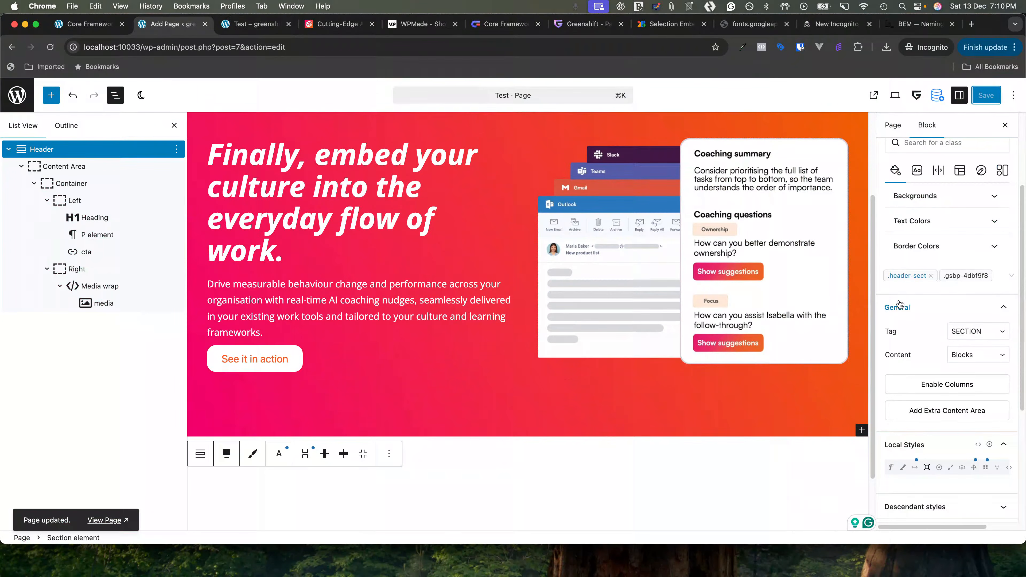
click(903, 278)
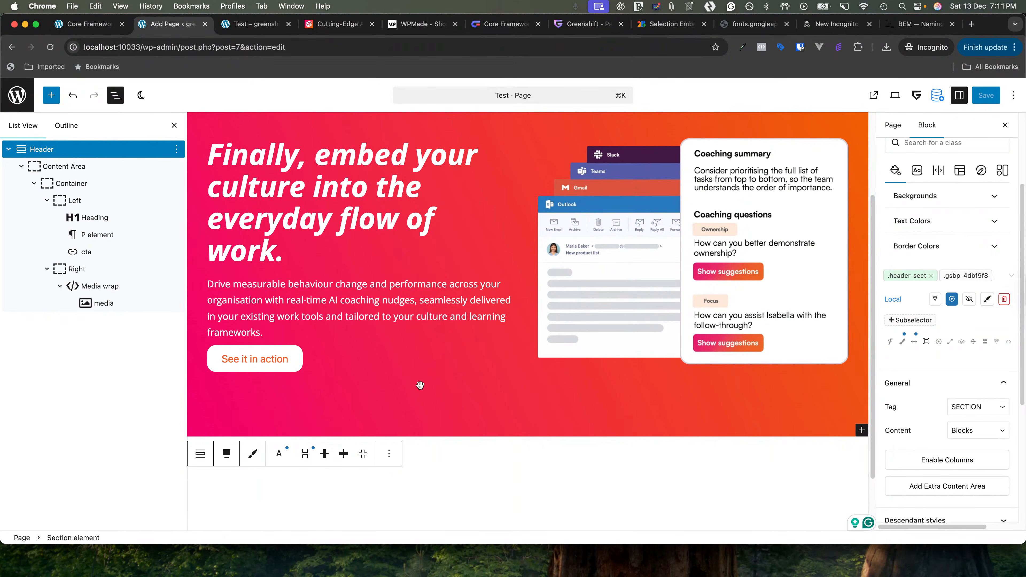
click(276, 366)
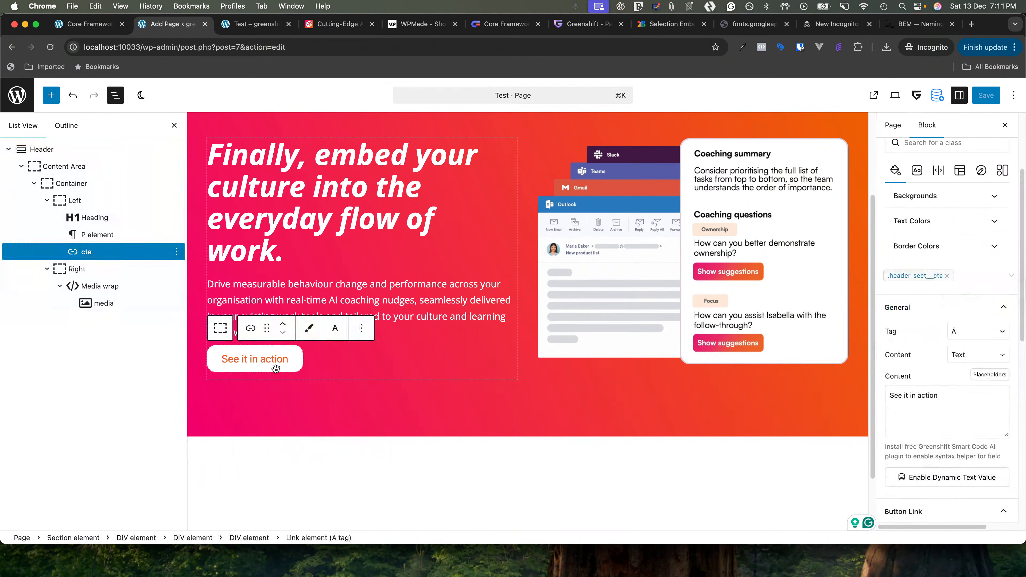
click(915, 276)
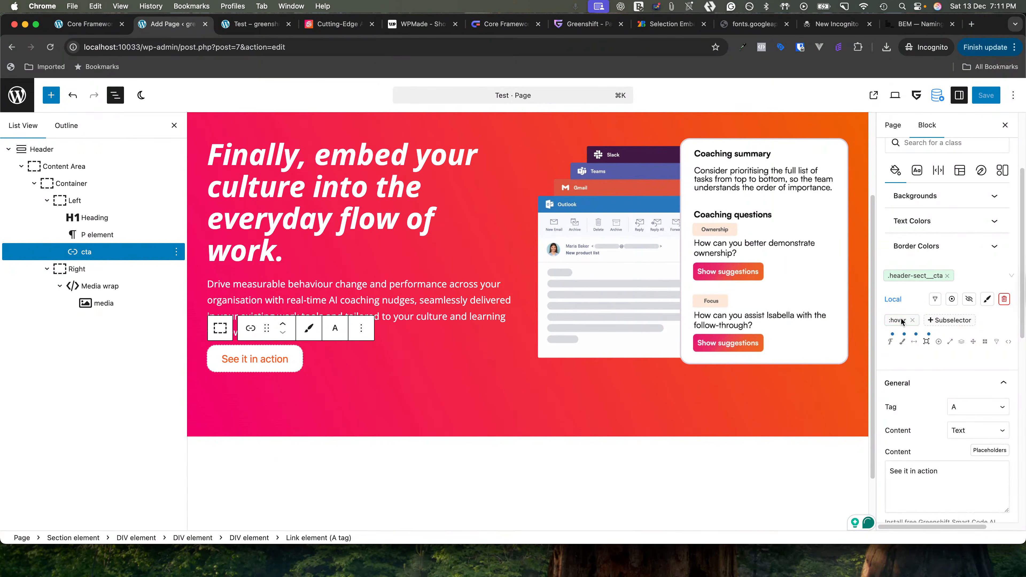
click(903, 343)
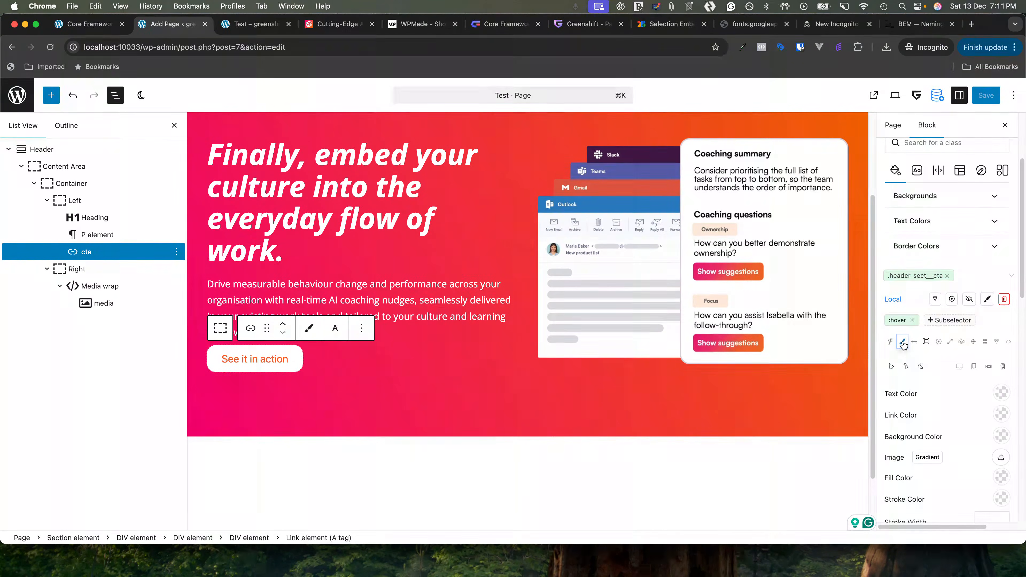
click(1001, 393)
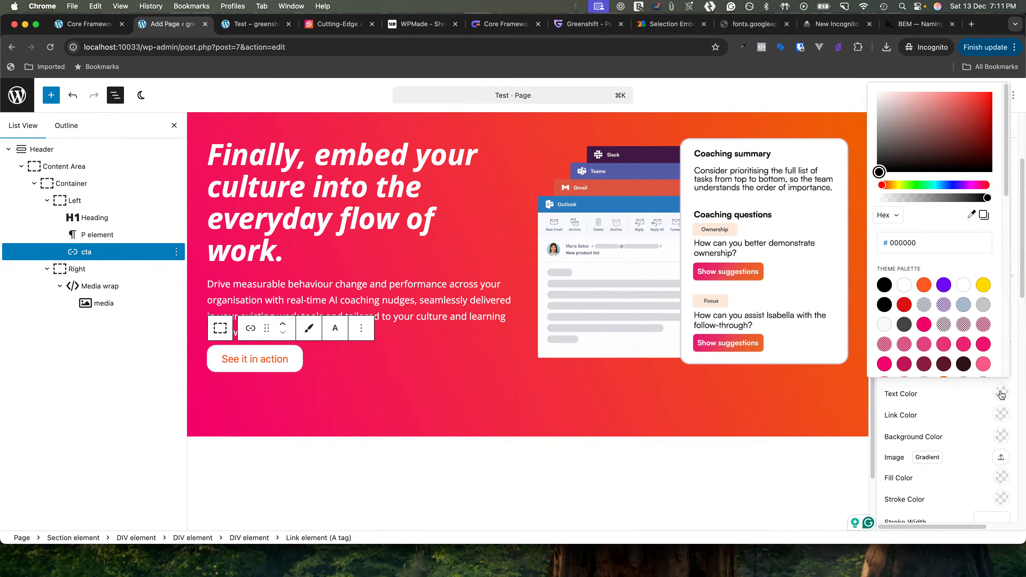
click(886, 288)
click(961, 389)
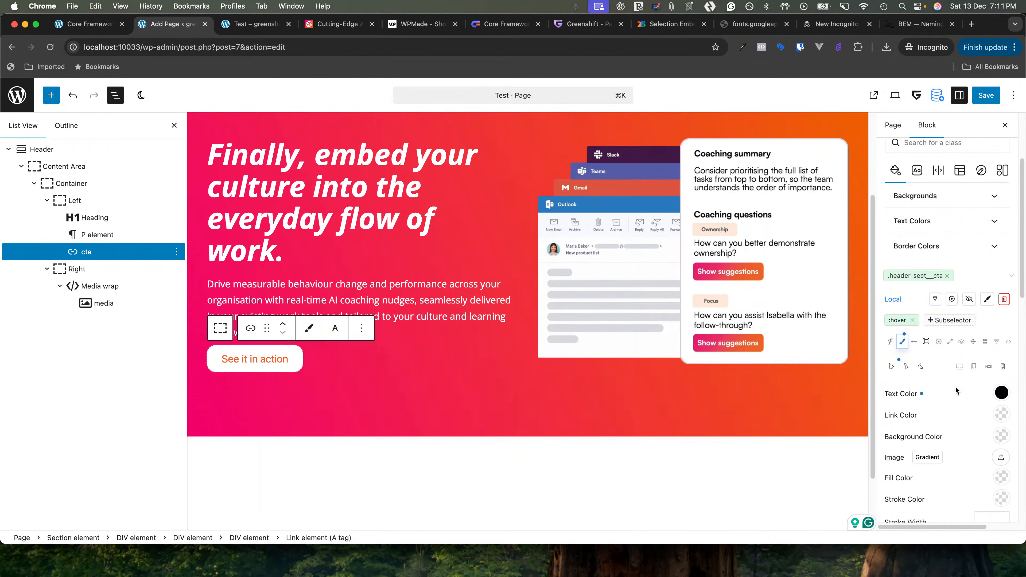
Save the page and reload the published test page to check the button's hover colour
click(986, 95)
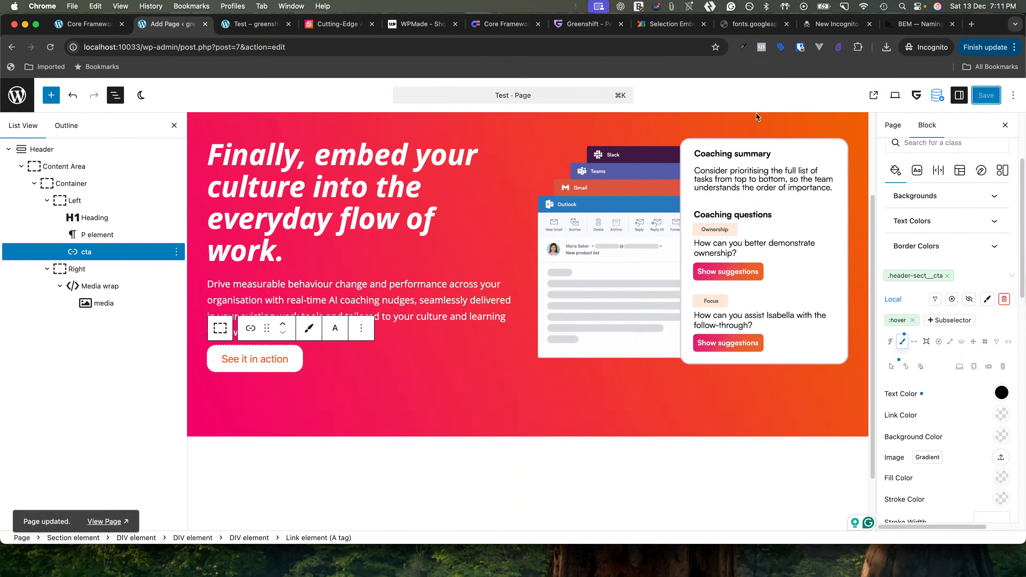
click(255, 25)
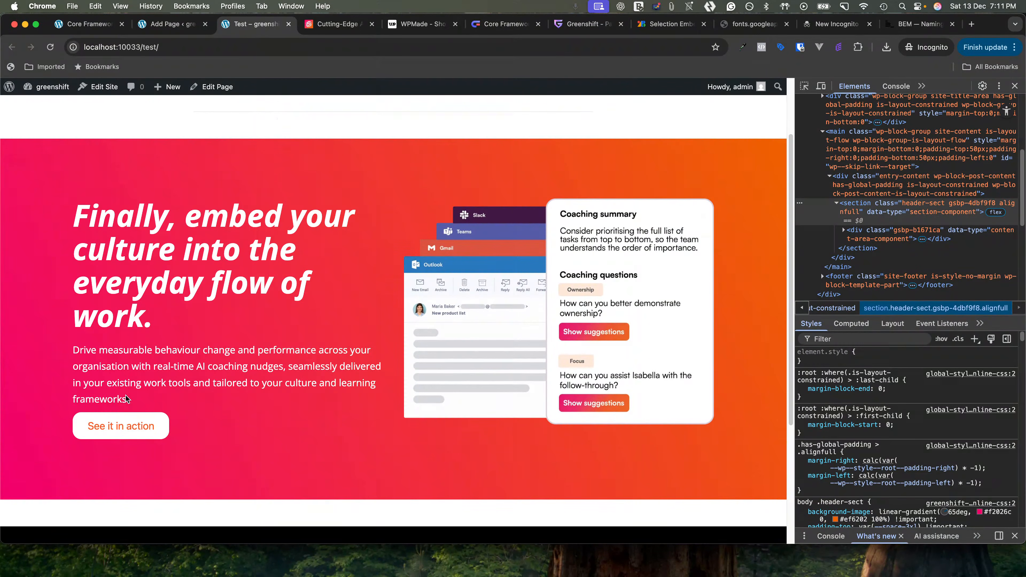
key(super+r)
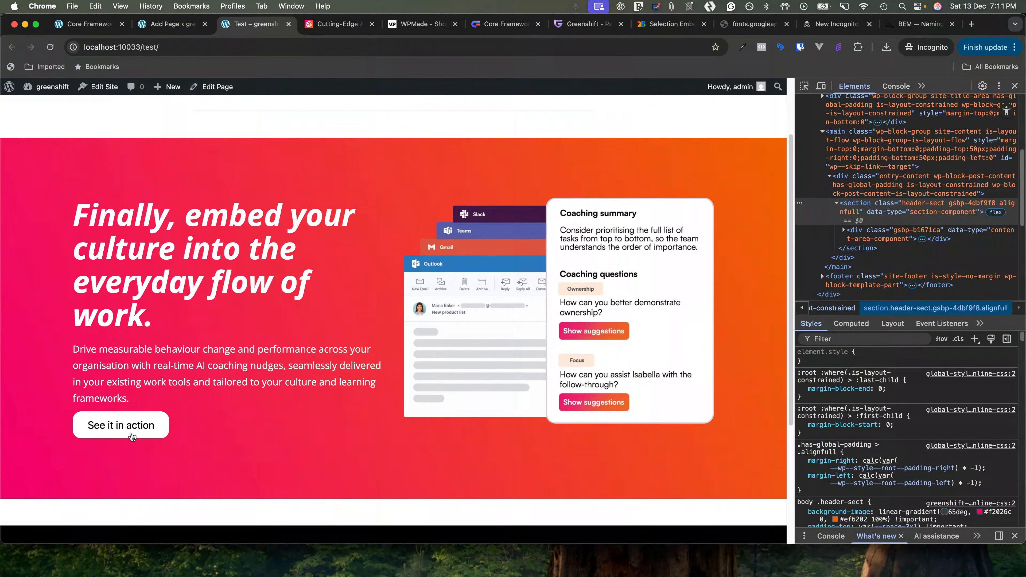
Inspect the hero button on sculture.ai and examine its computed and declared transition properties in the developer tools
click(164, 25)
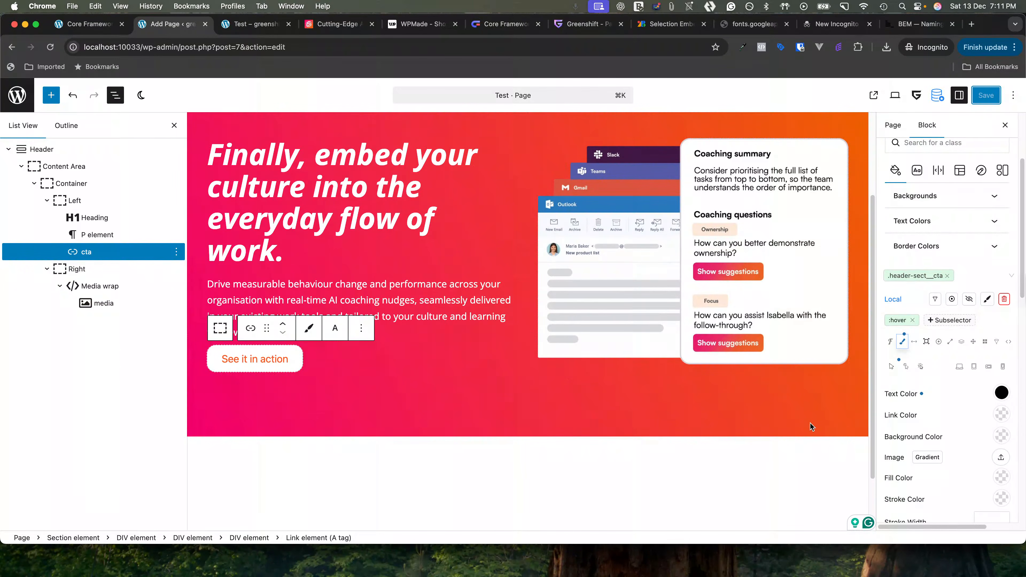
click(329, 25)
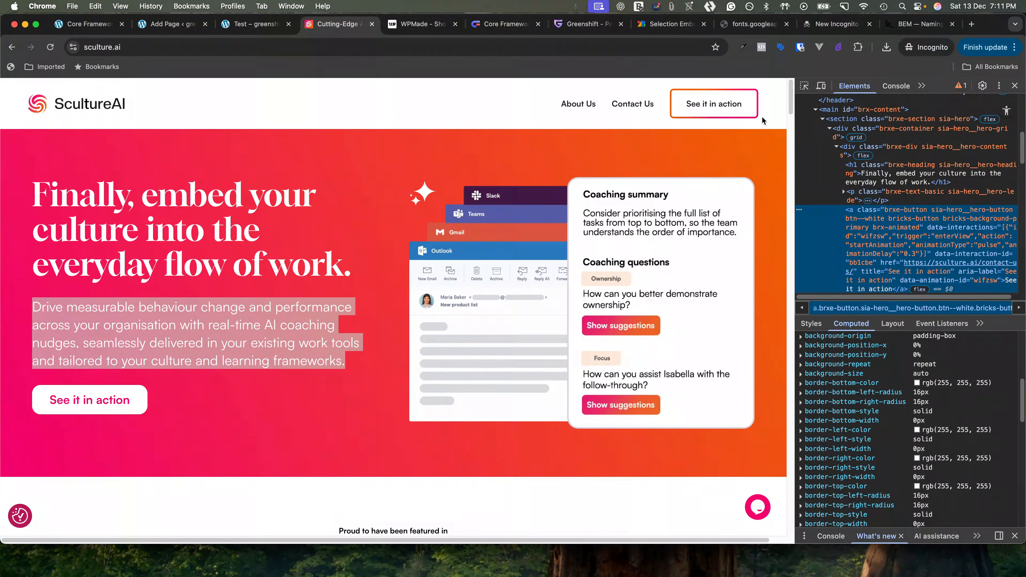
click(804, 86)
click(136, 395)
scroll(858, 478, down, 10)
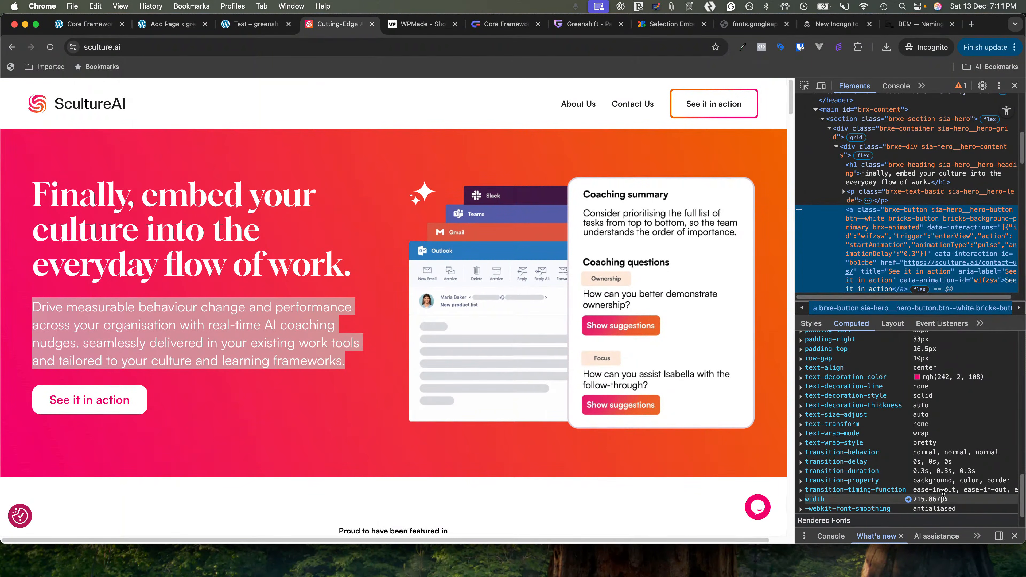
click(164, 25)
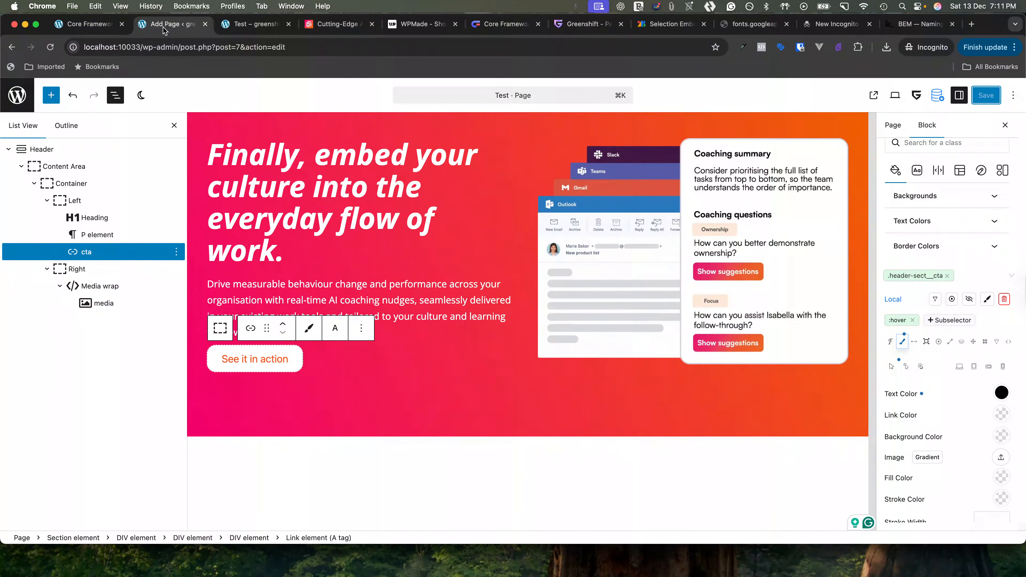
click(328, 25)
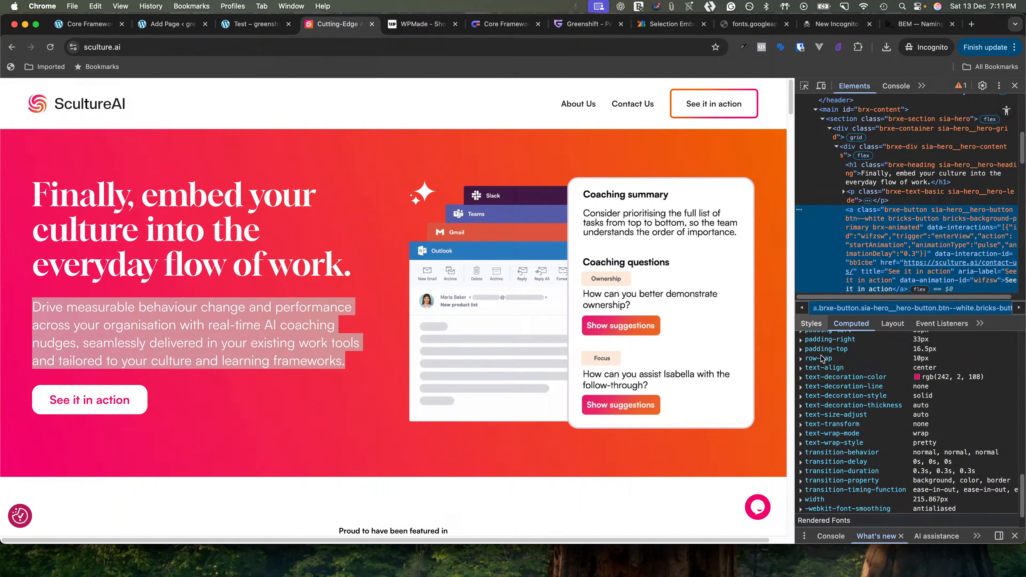
click(811, 323)
scroll(856, 424, down, 3)
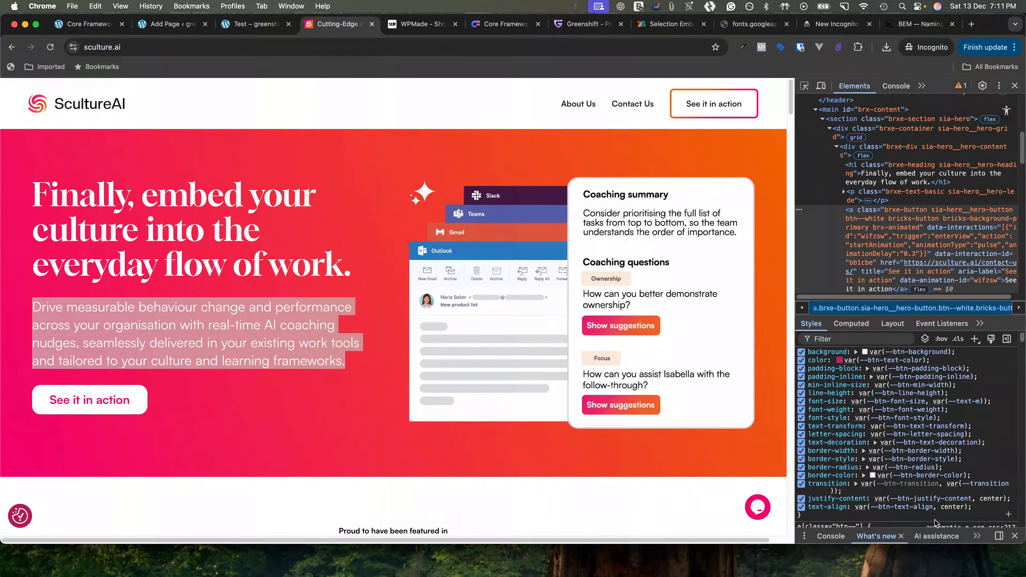
Add a transition for all properties with a 0.3 duration and ease timing to the cta link's :hover subselector in the page editor
click(166, 27)
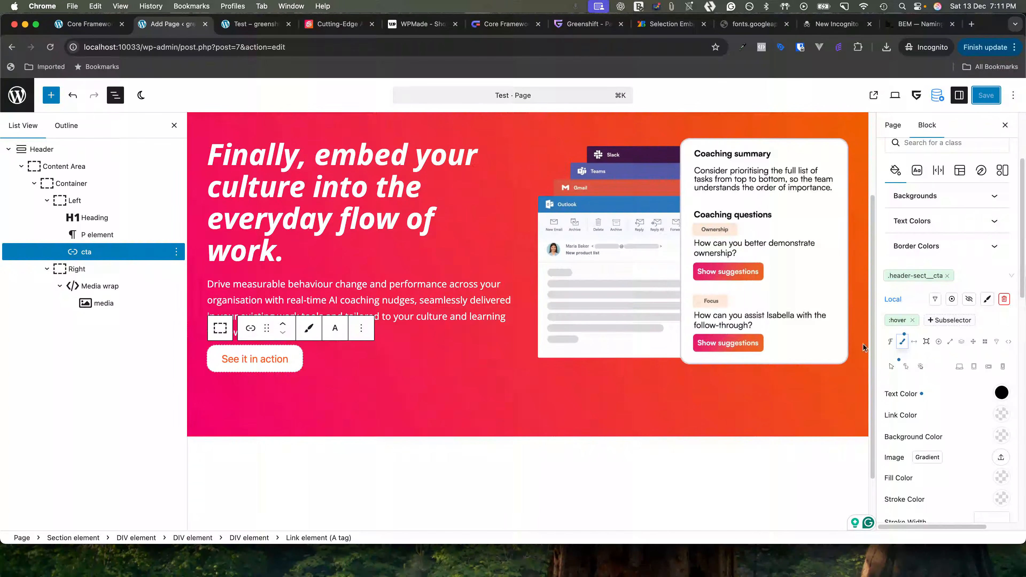
click(1008, 342)
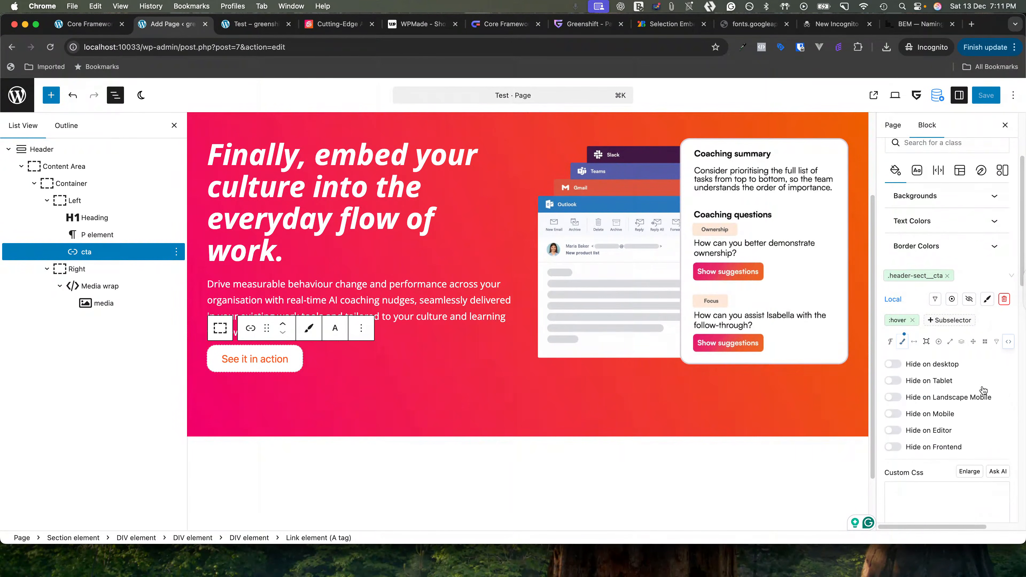
scroll(929, 489, down, 1)
click(916, 480)
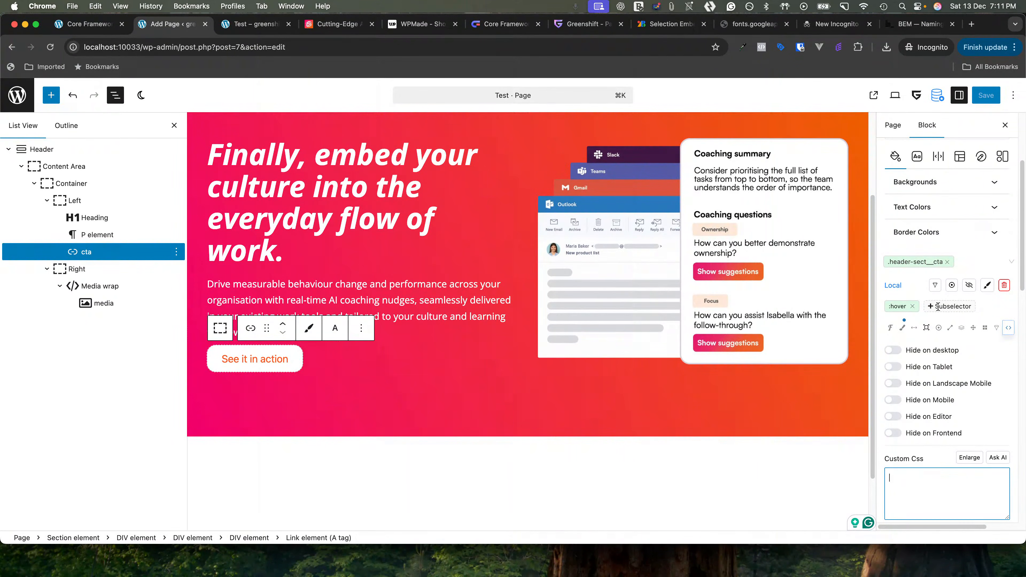
click(974, 328)
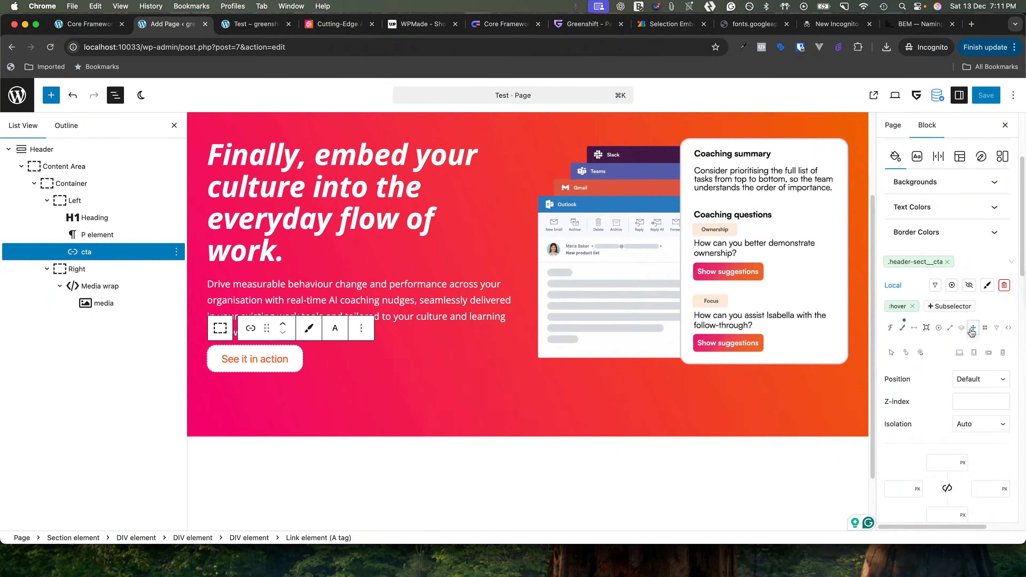
click(961, 330)
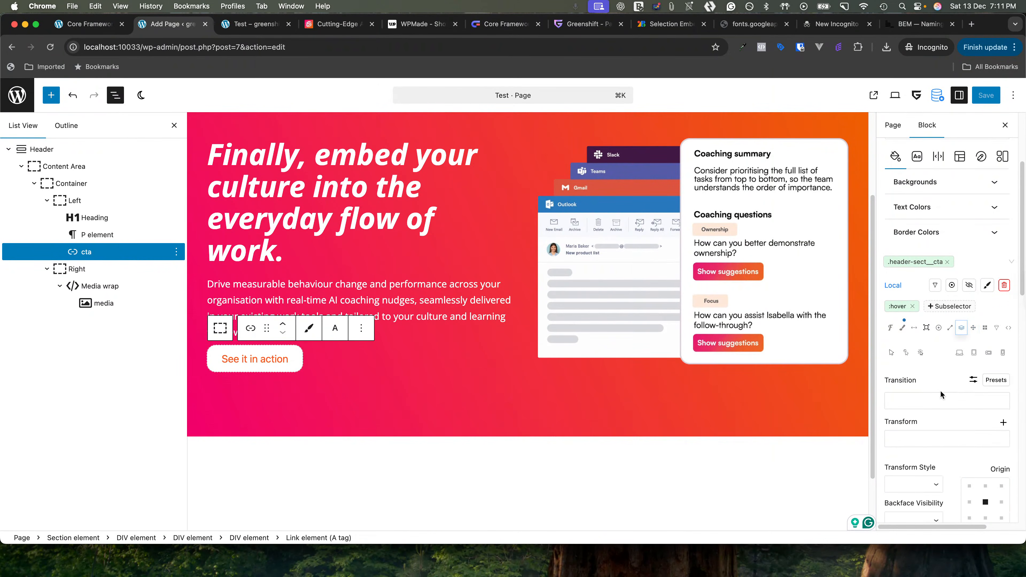
scroll(940, 395, down, 1)
click(973, 367)
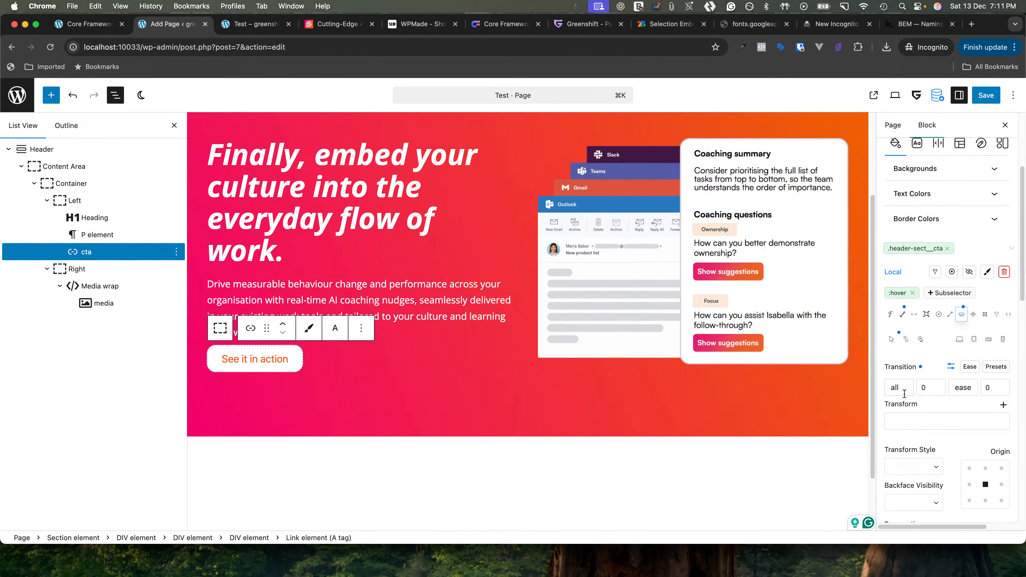
click(903, 392)
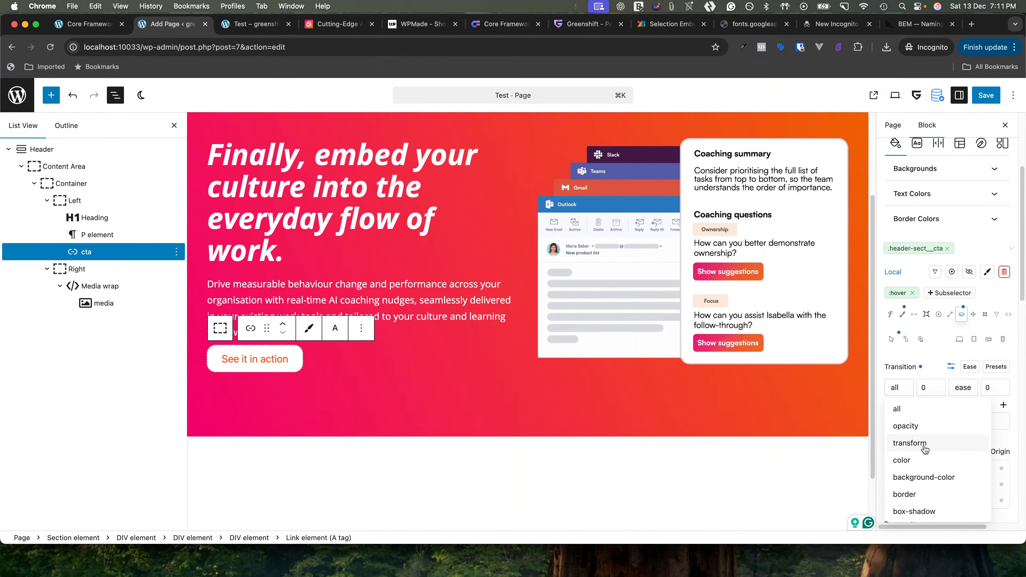
click(910, 410)
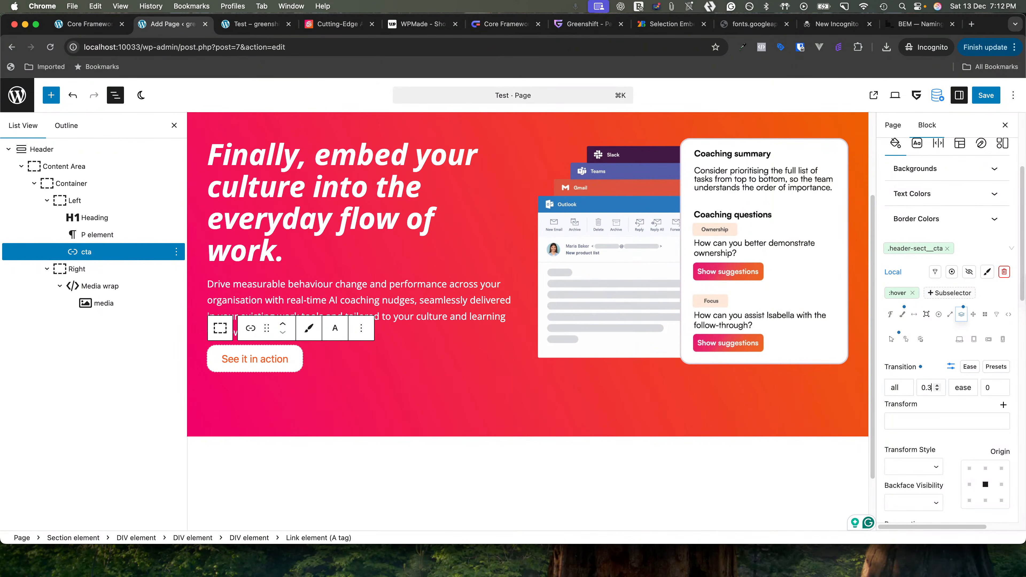
Compare the transition duration, property and timing function with the hero button's computed styles on sculture.ai
click(337, 24)
scroll(894, 444, up, 3)
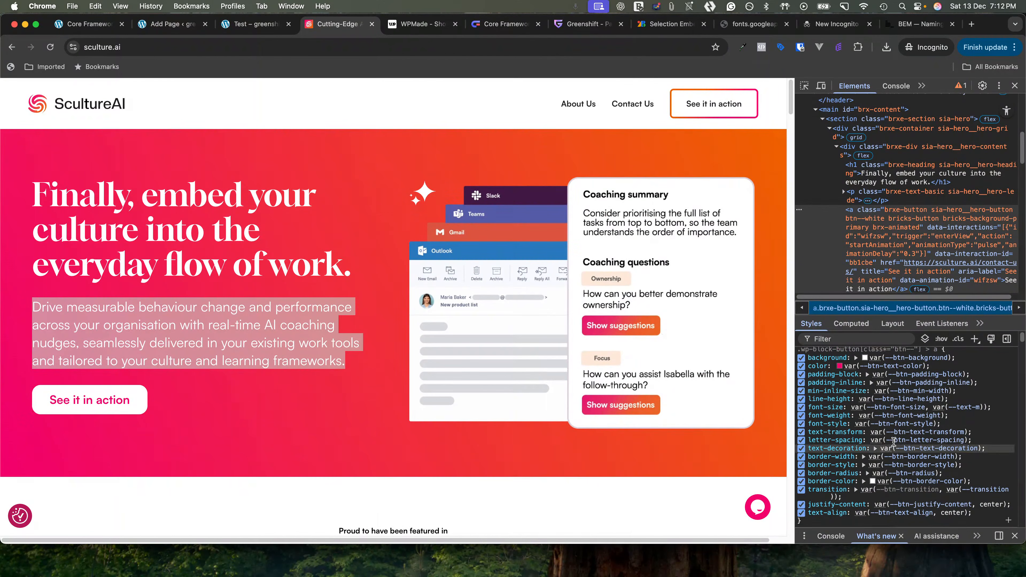
scroll(885, 444, down, 3)
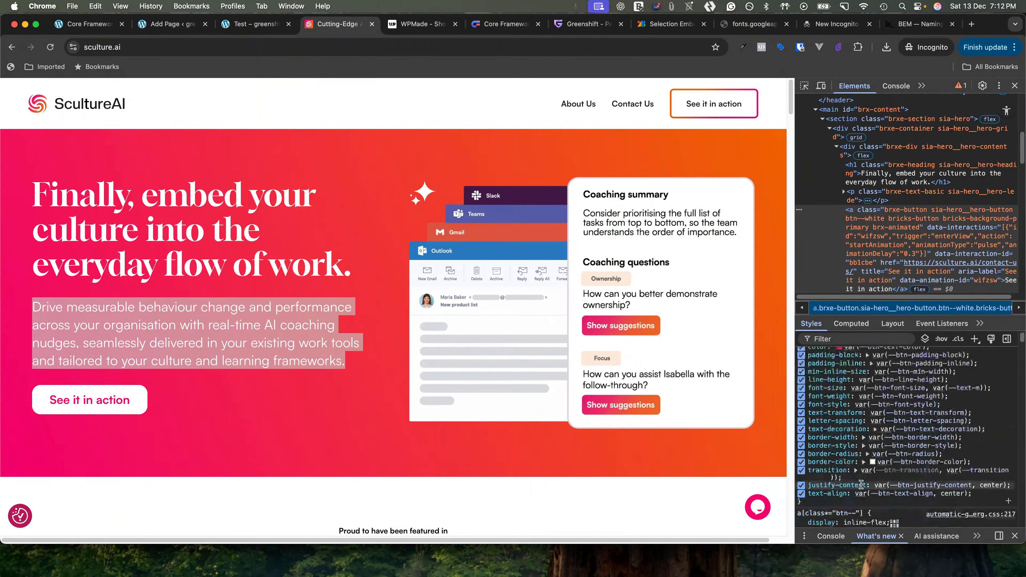
click(851, 324)
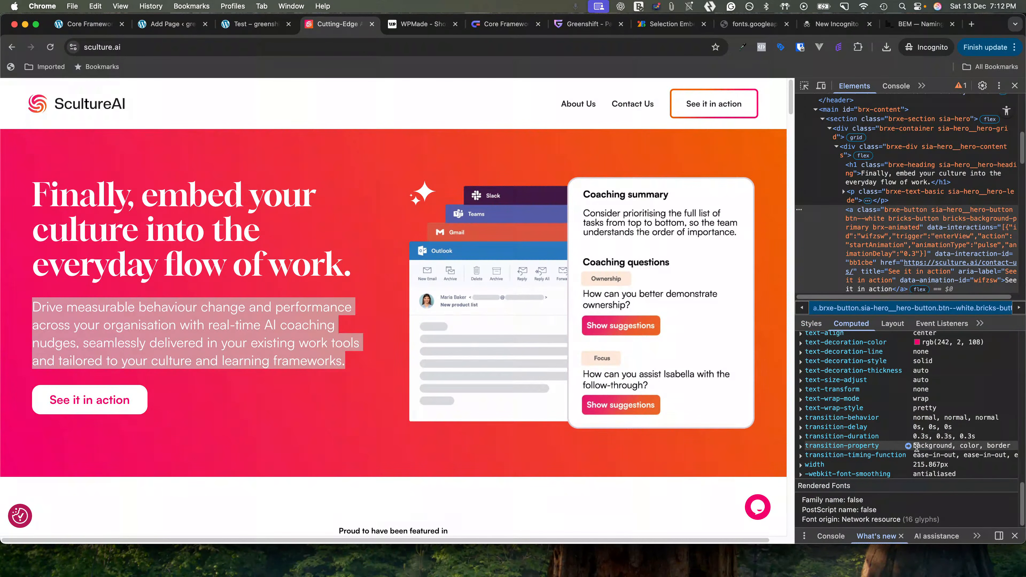
Review the easing options for the cta's :hover transition in the page editor and save the page
click(170, 24)
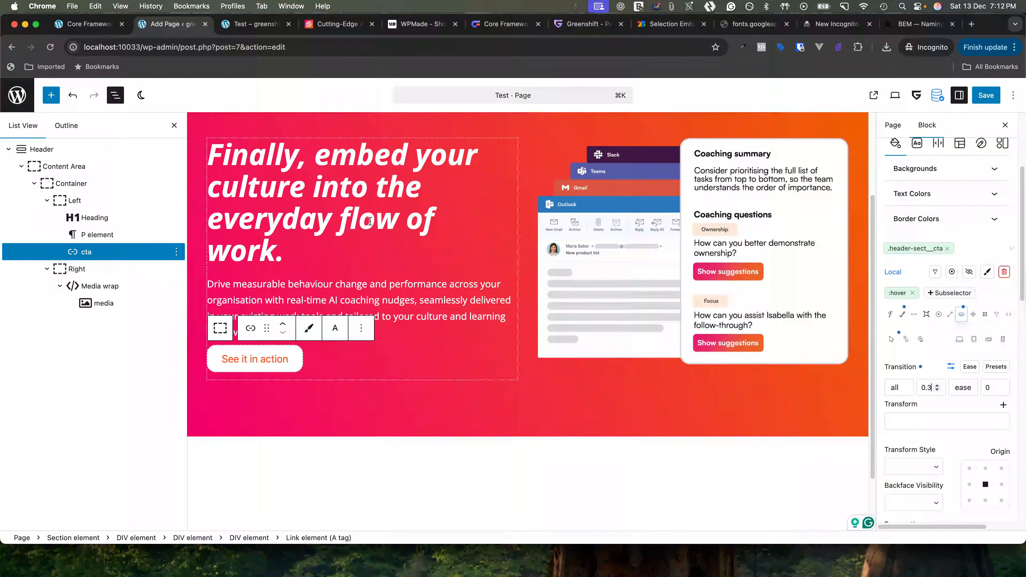
click(959, 388)
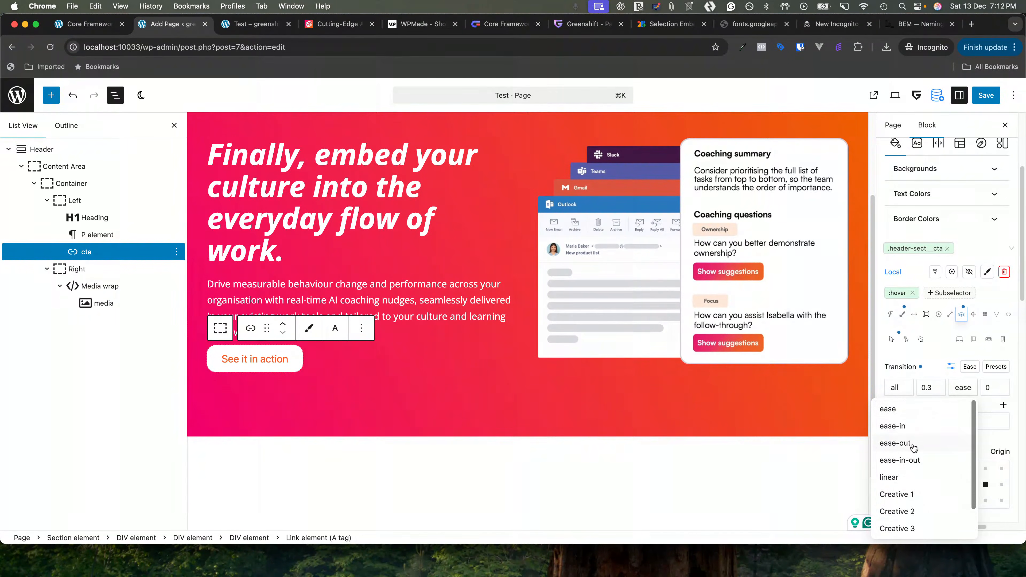
click(942, 353)
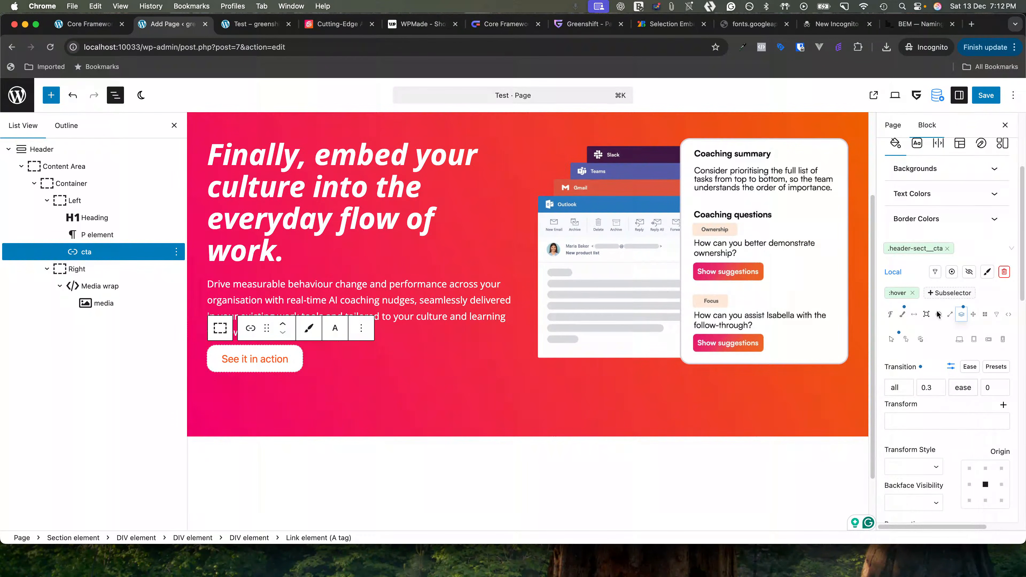
click(986, 95)
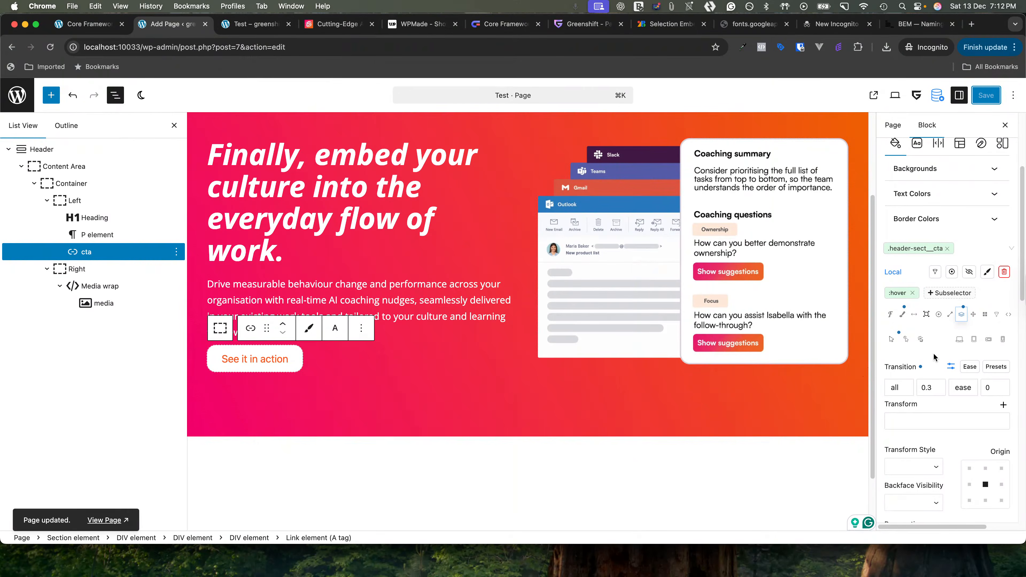
Leave the :hover subselector and add a transition for all properties with 0.3 duration and ease timing to the base .header-sect__cta class
click(963, 316)
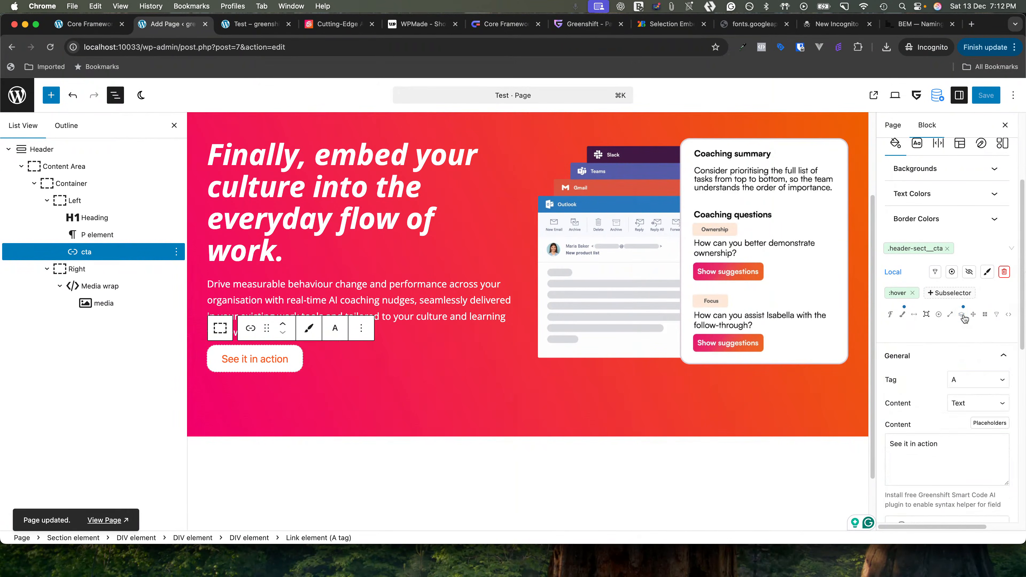
click(964, 312)
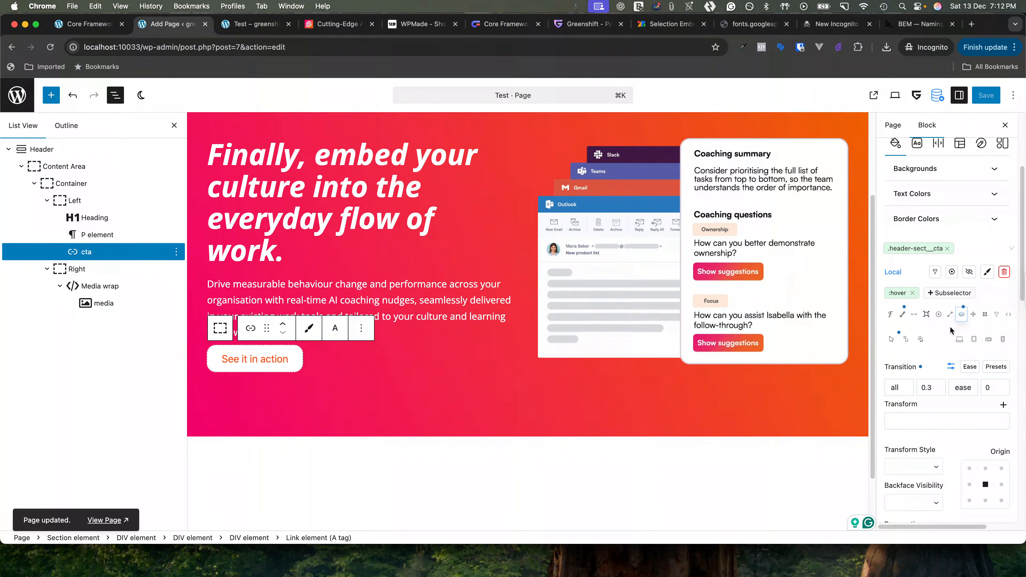
click(892, 339)
click(910, 247)
click(911, 248)
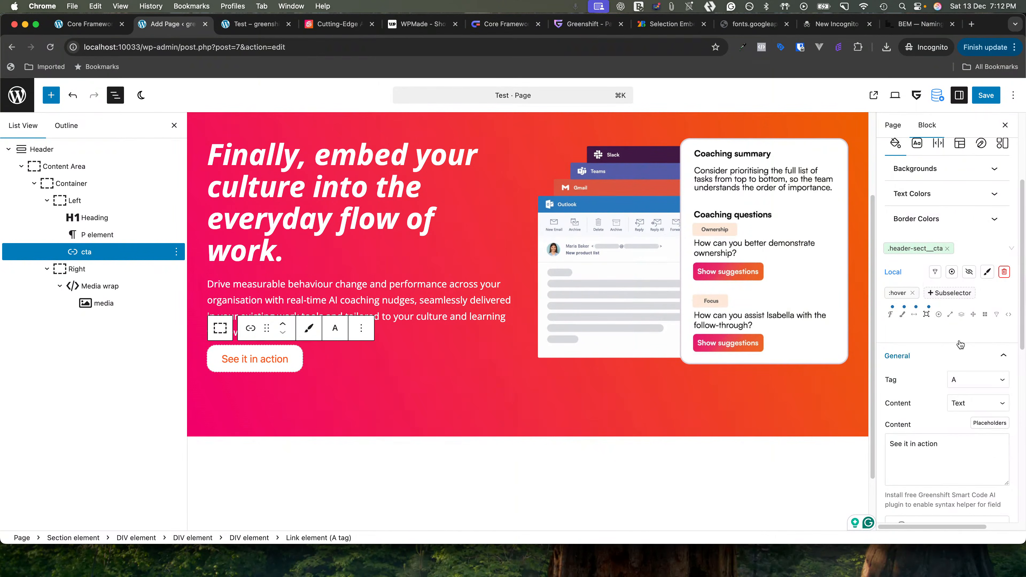
click(962, 315)
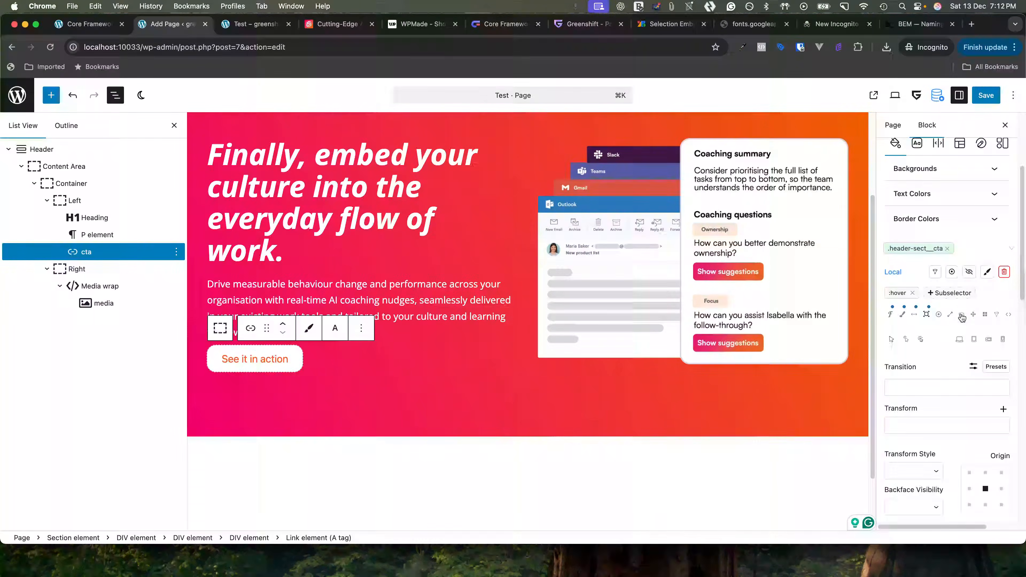
click(972, 370)
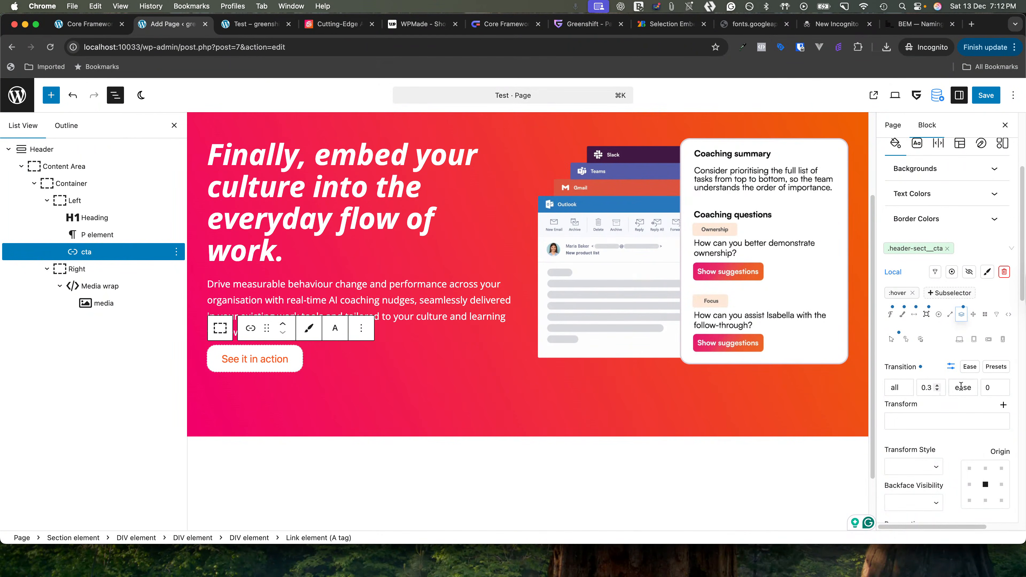
click(961, 388)
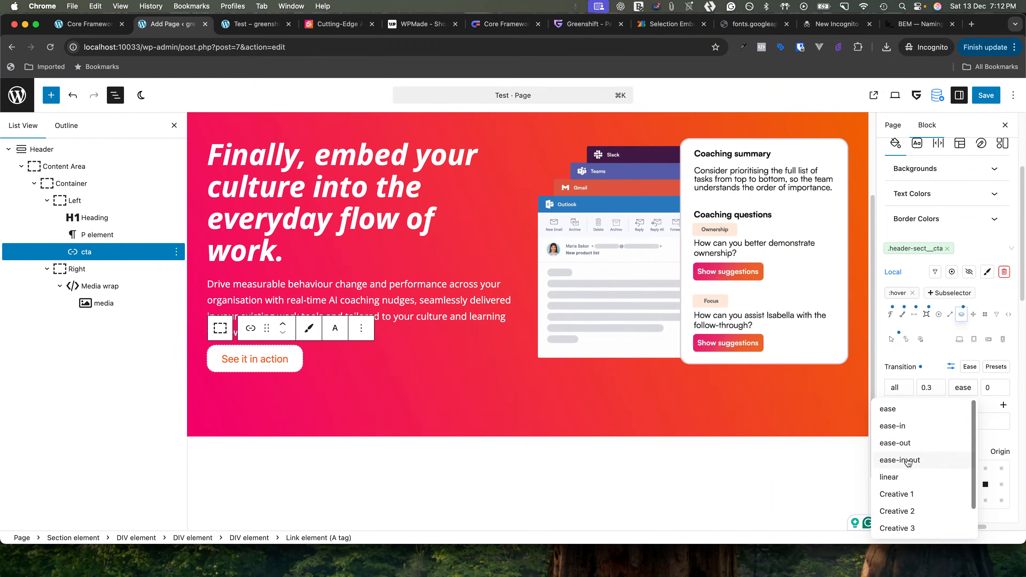
click(931, 378)
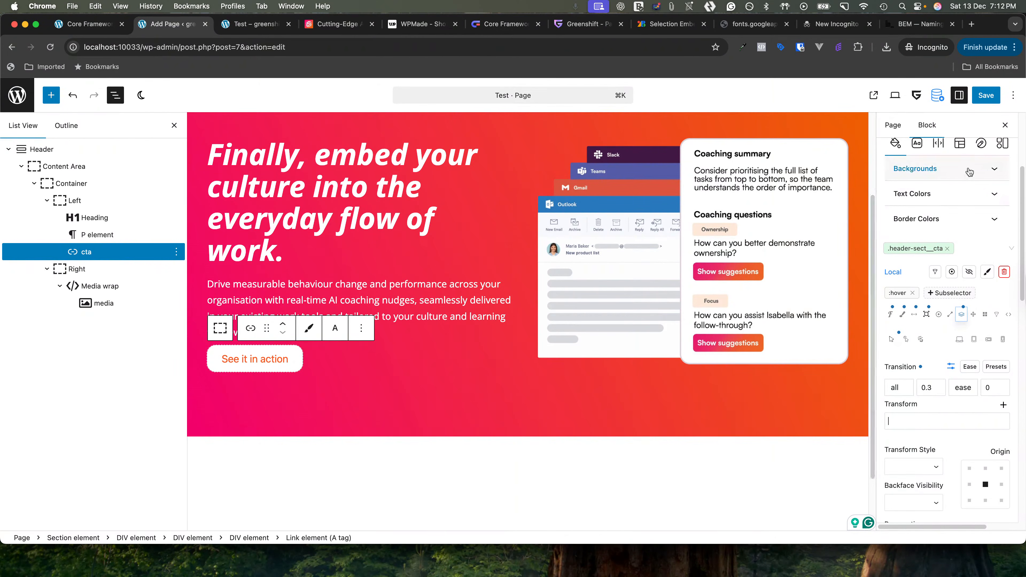
Save the page and narrow the published test page's viewport to check the header section's layout at a small width
click(986, 94)
click(252, 25)
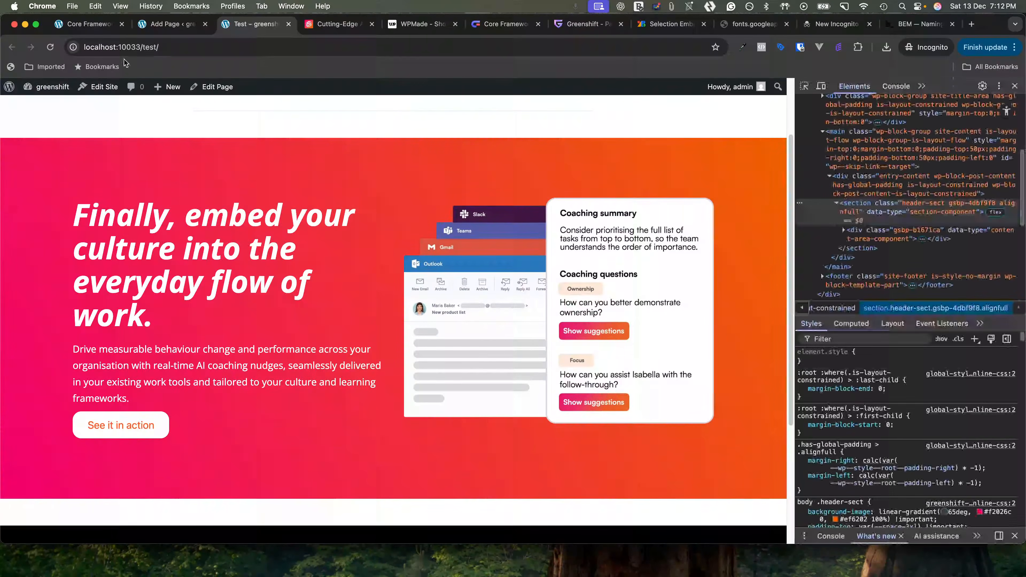
scroll(113, 417, up, 2)
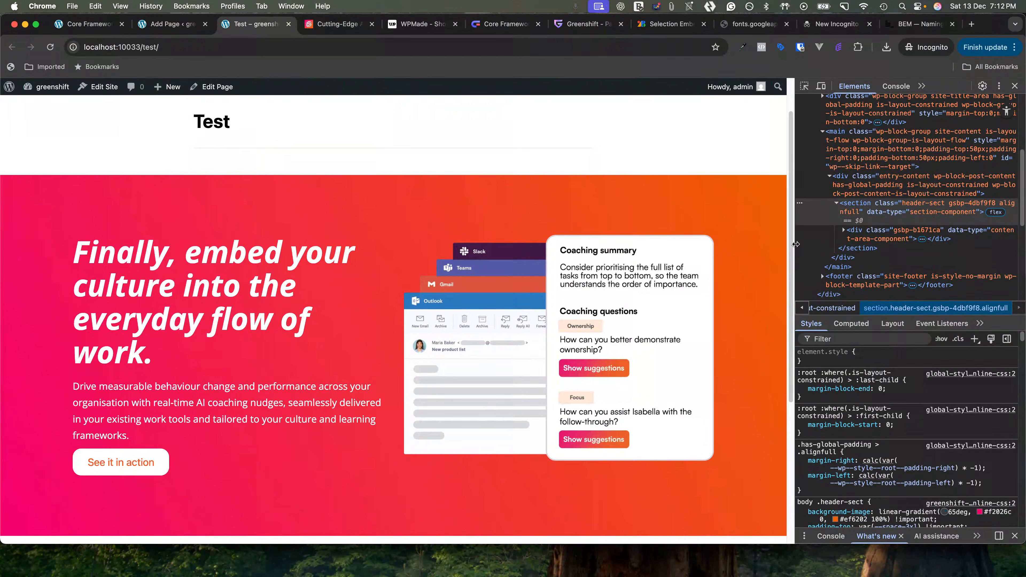
drag(794, 246, 441, 248)
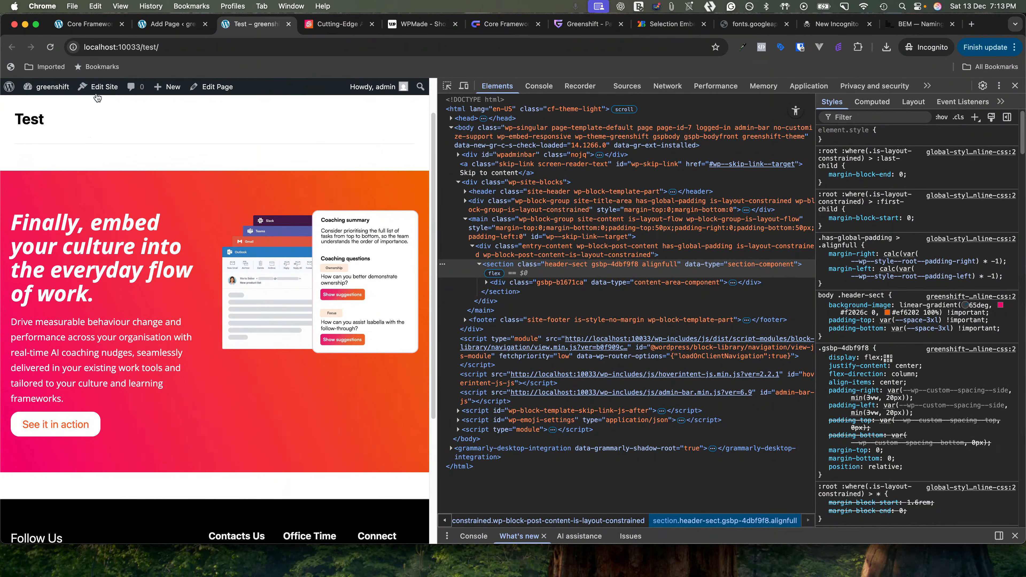
Add the Core Framework class column--on-l to the Container element in the page editor
click(87, 24)
click(167, 24)
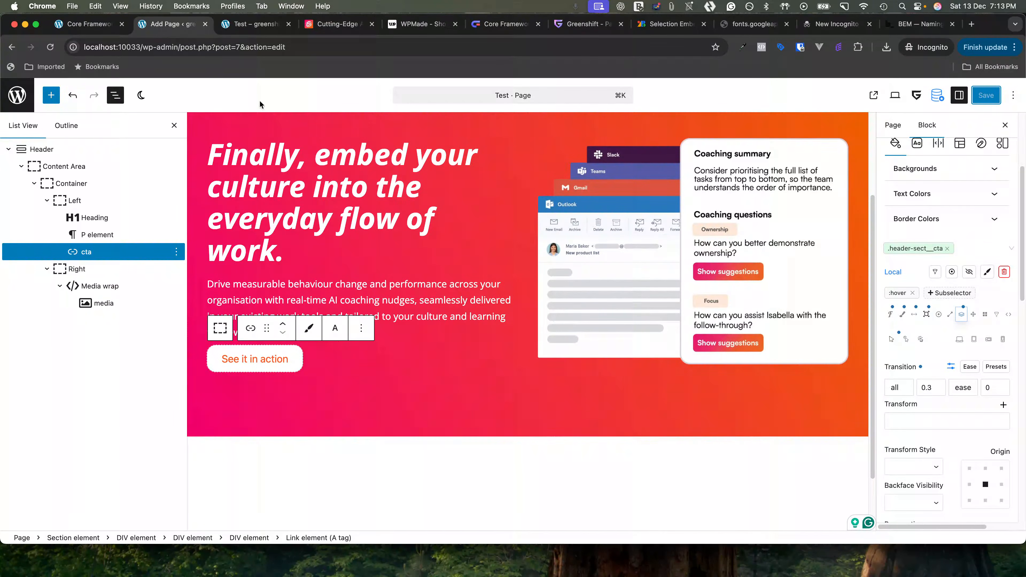
click(65, 184)
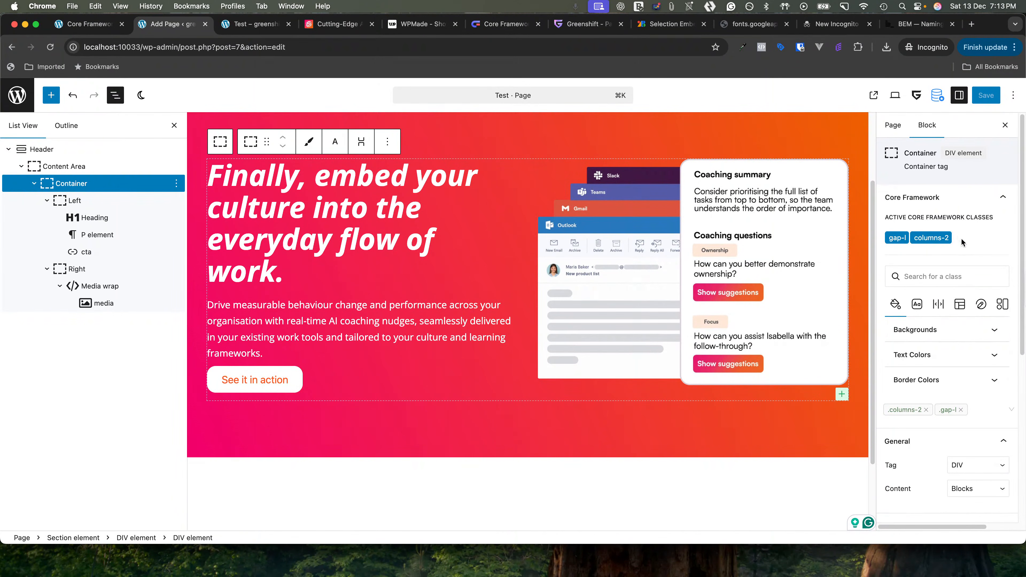
click(950, 271)
text(colu)
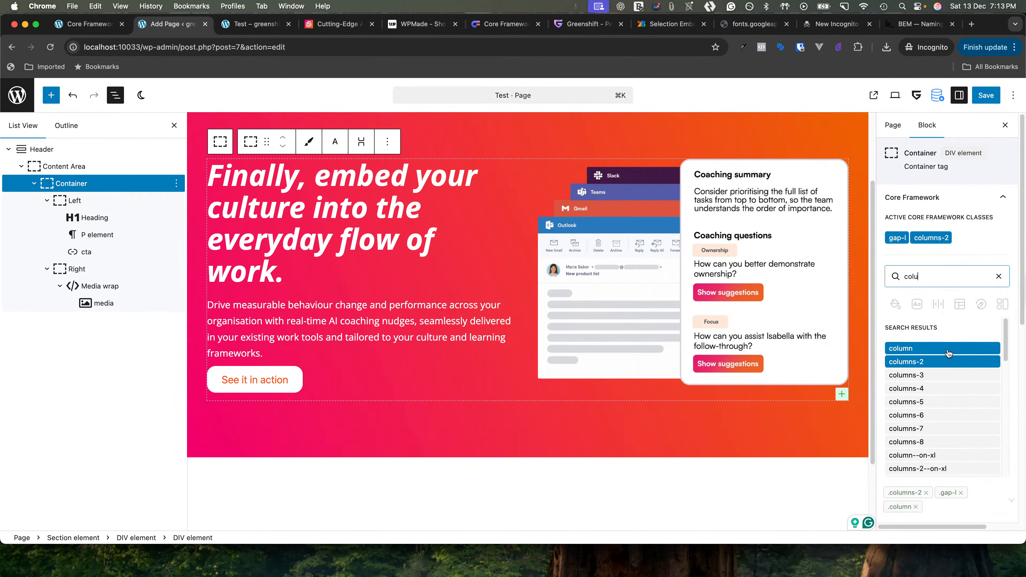
scroll(950, 382, down, 1)
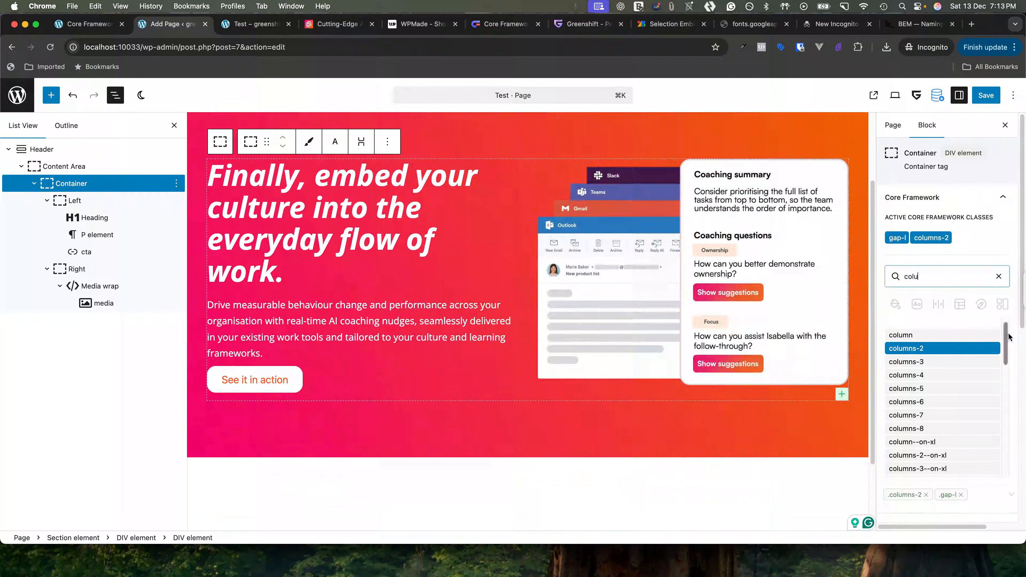
scroll(1002, 351, down, 2)
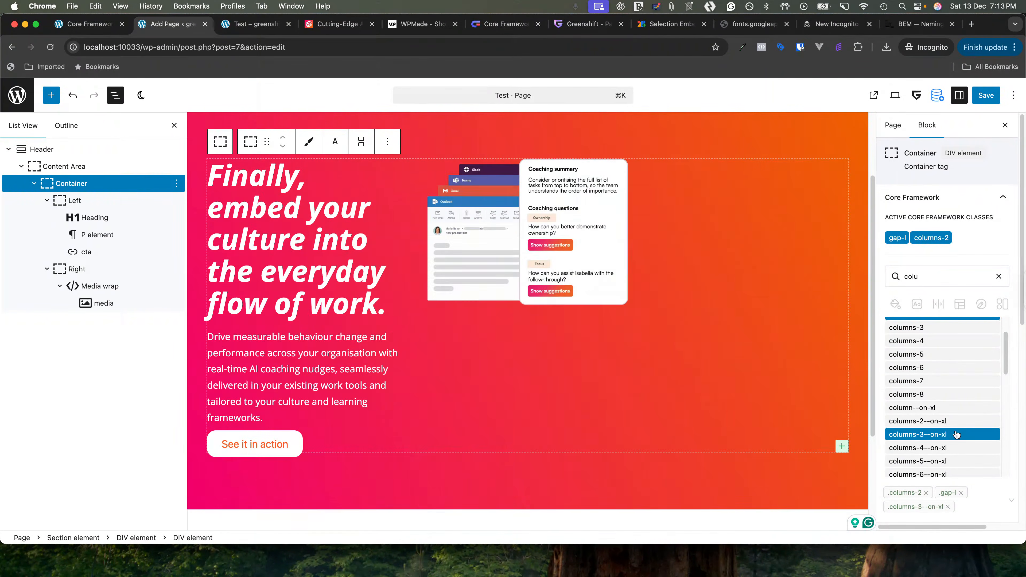
click(924, 408)
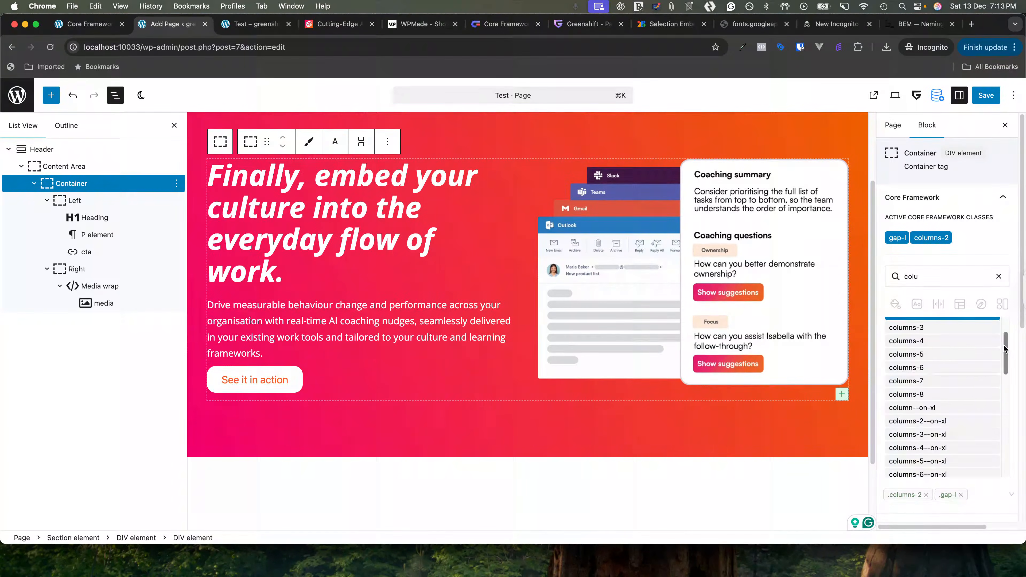
drag(1004, 350, 1001, 388)
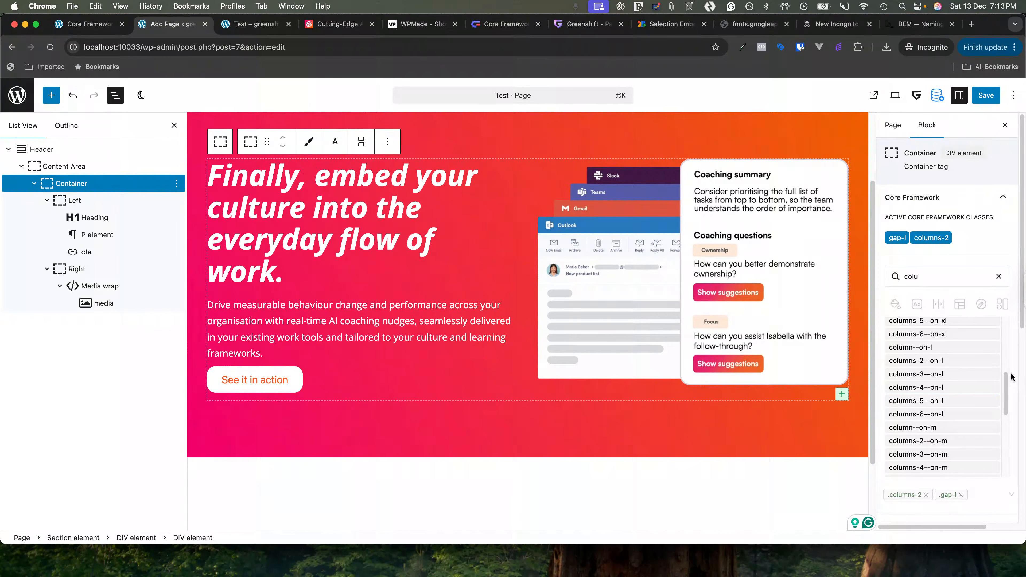
click(931, 350)
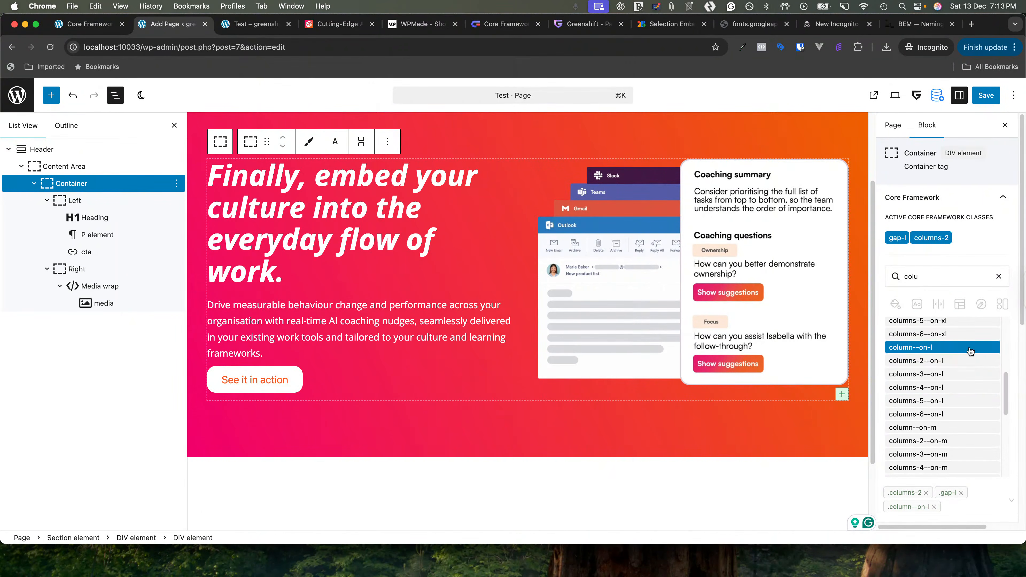
click(924, 348)
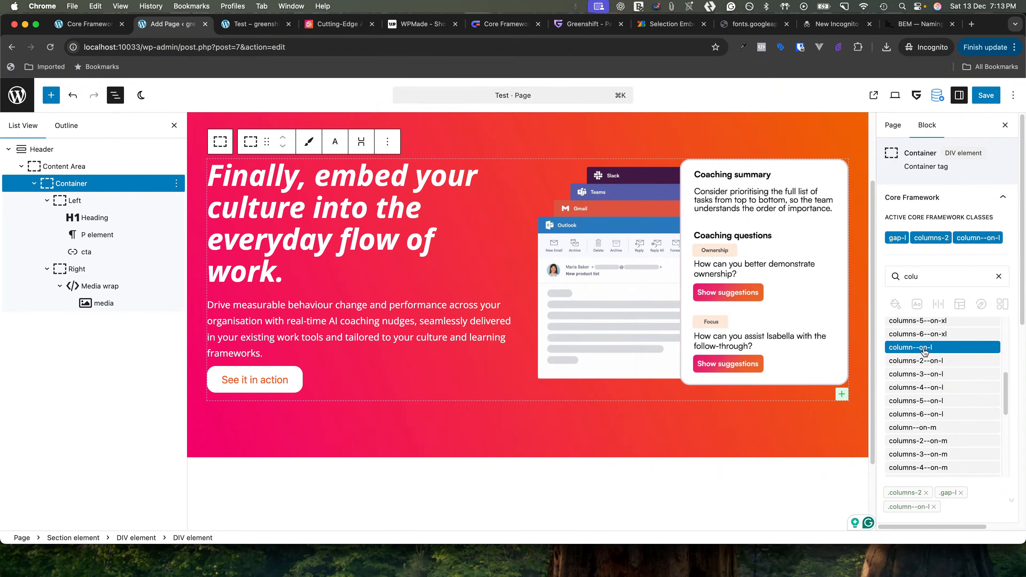
Save the page, reload the narrow published test page and check how the header section's columns stack
click(986, 96)
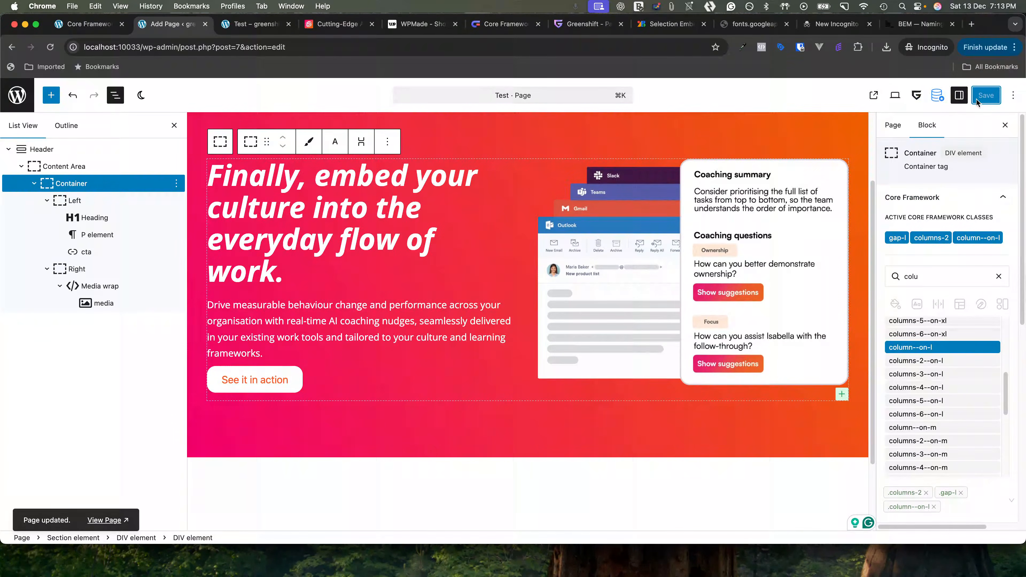
click(253, 24)
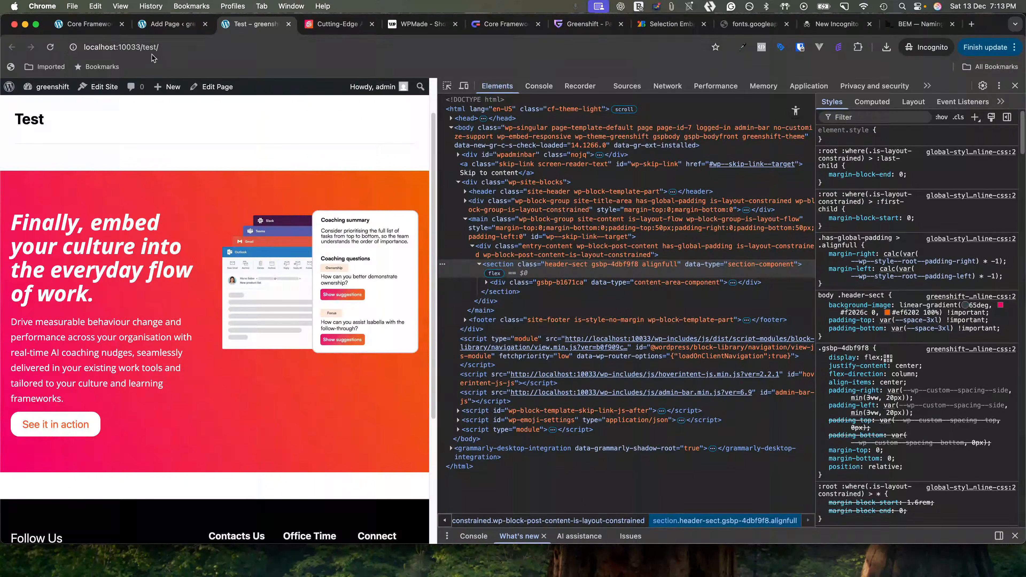
click(50, 46)
scroll(209, 276, down, 3)
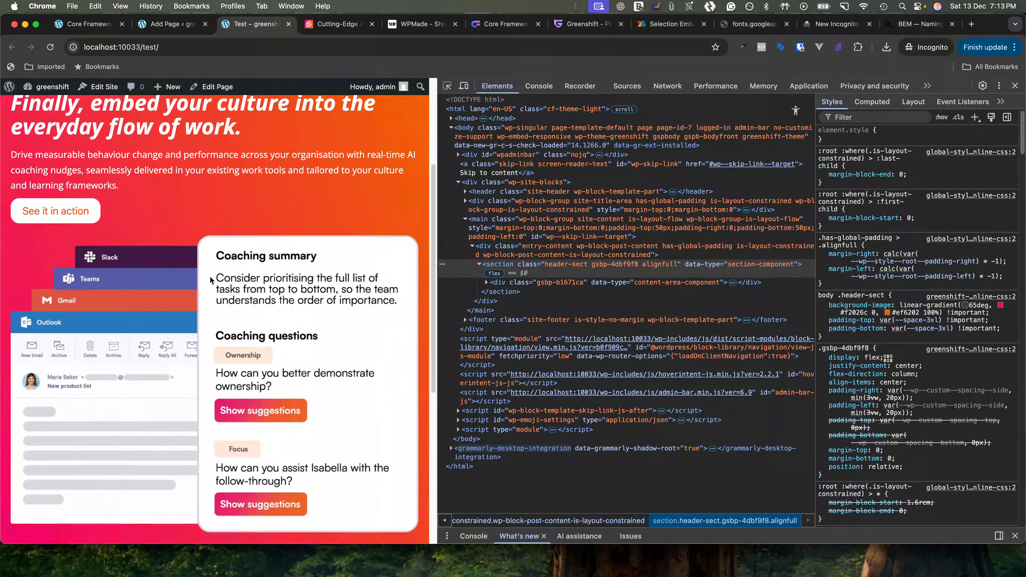
scroll(213, 276, up, 4)
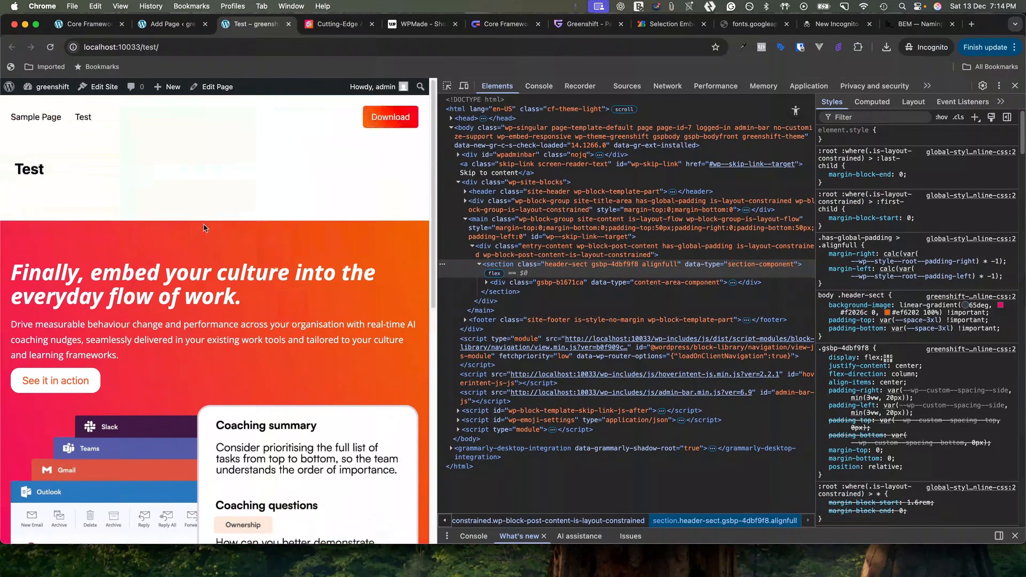
Widen the test page's viewport in stages to compare the header section's layout across the breakpoint
drag(437, 250, 525, 250)
scroll(521, 243, down, 8)
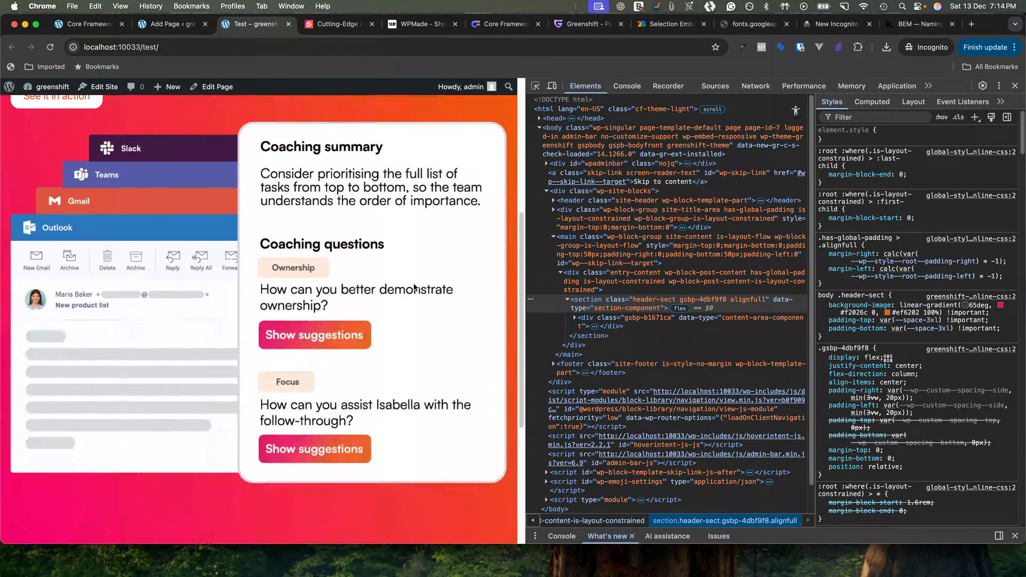
scroll(515, 228, up, 5)
drag(525, 211, 808, 214)
scroll(306, 387, up, 1)
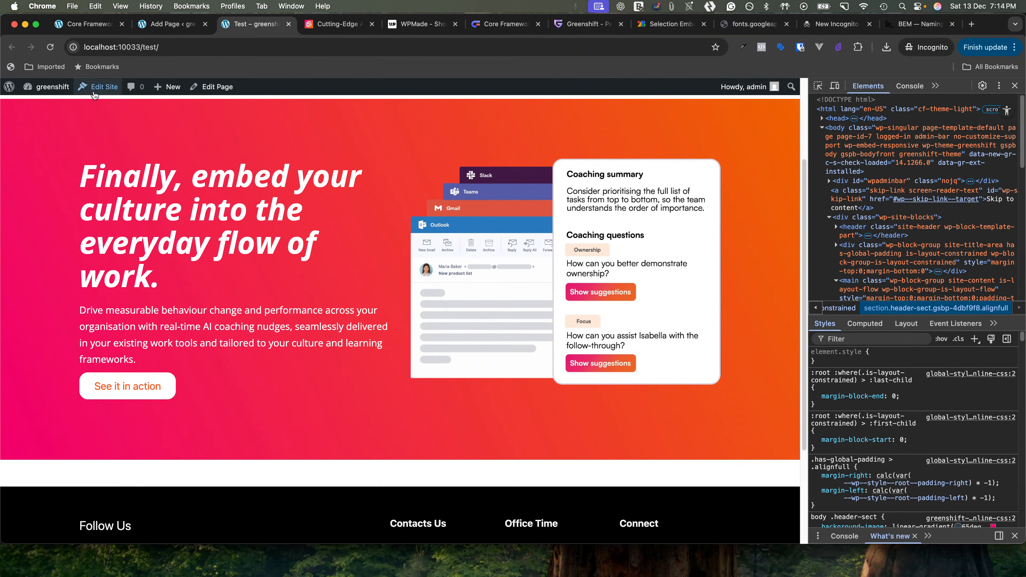
Clear the Container's class search in the page editor and select the cta link
click(154, 29)
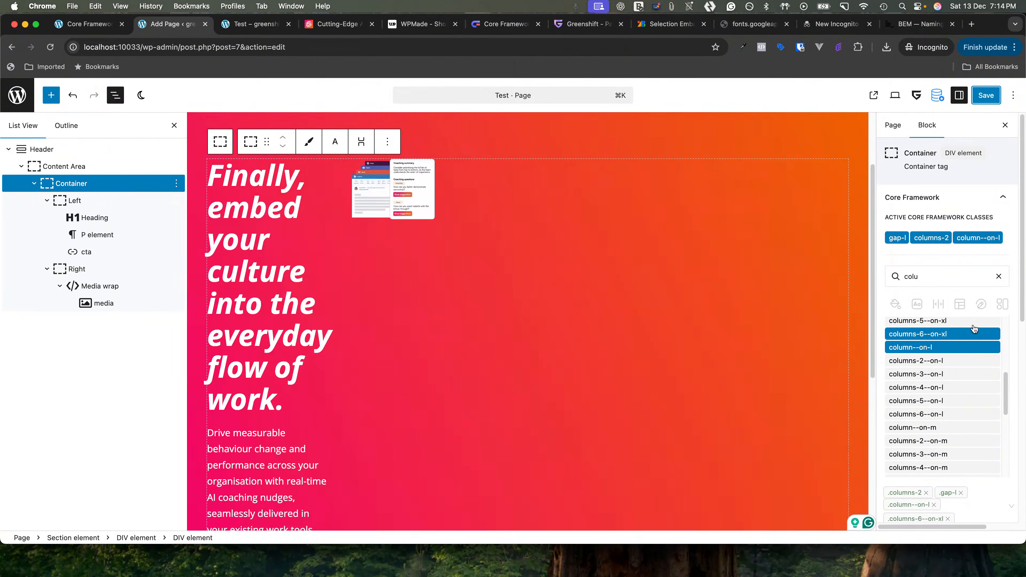
click(999, 276)
scroll(937, 360, down, 5)
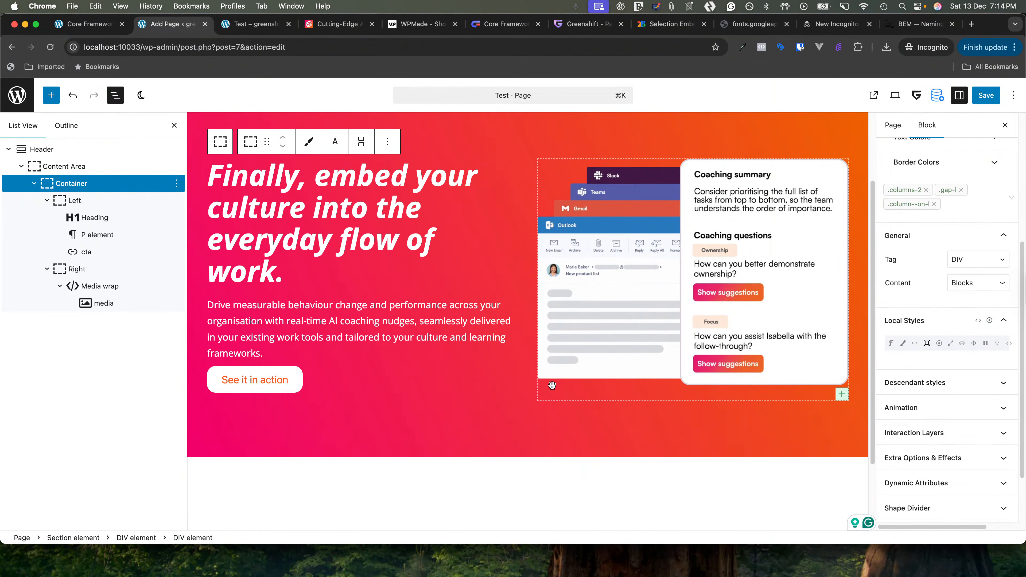
click(279, 380)
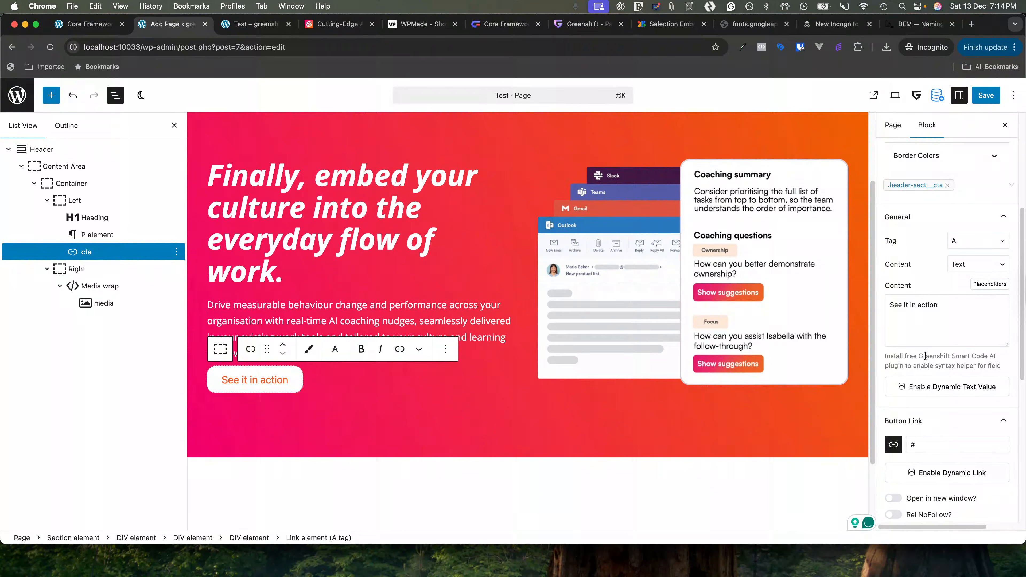
Look through Core Framework's Layouts and Design settings, including the border radius variables, and return to the published test page
click(97, 25)
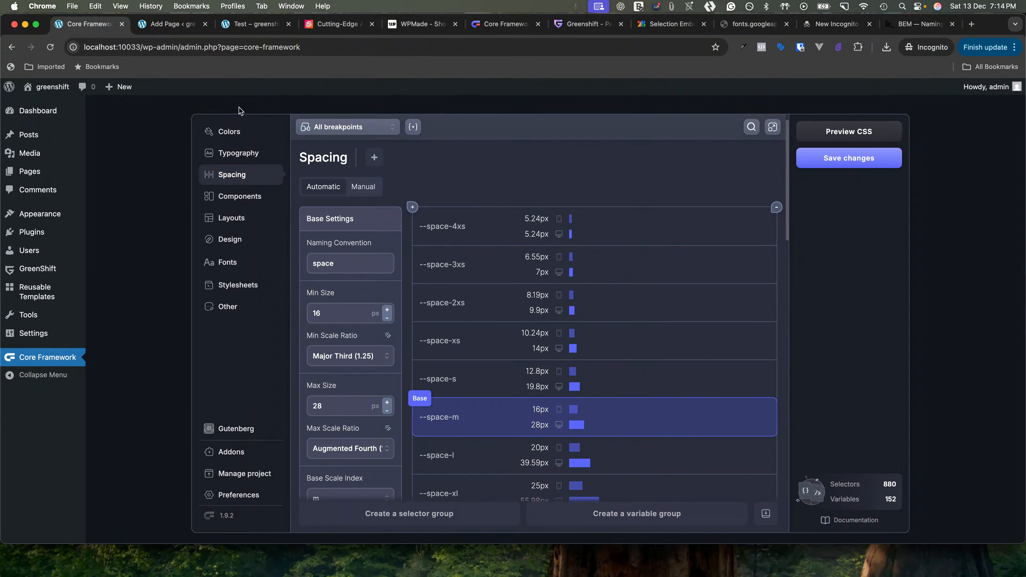
click(233, 220)
click(233, 239)
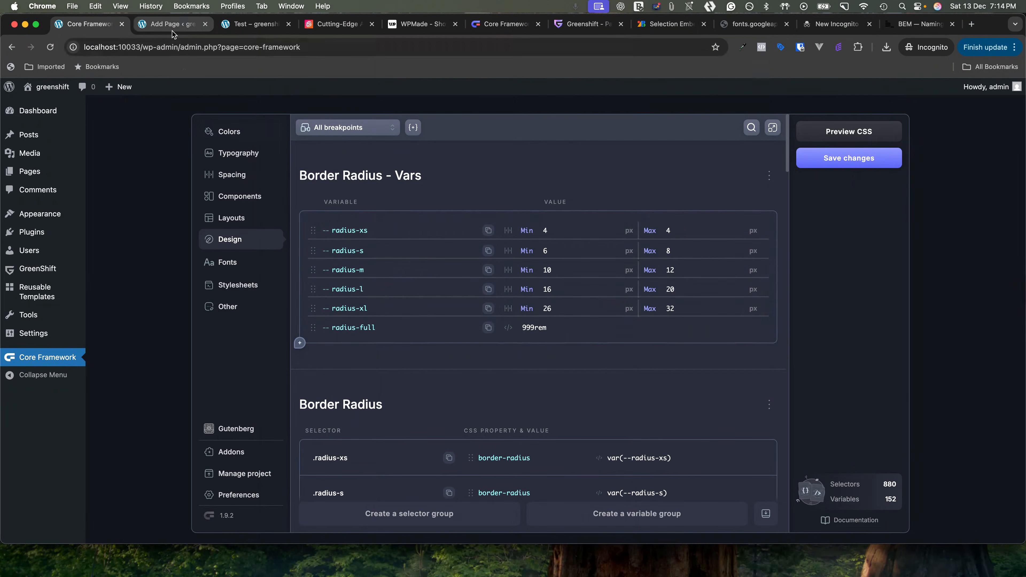
click(171, 27)
click(251, 25)
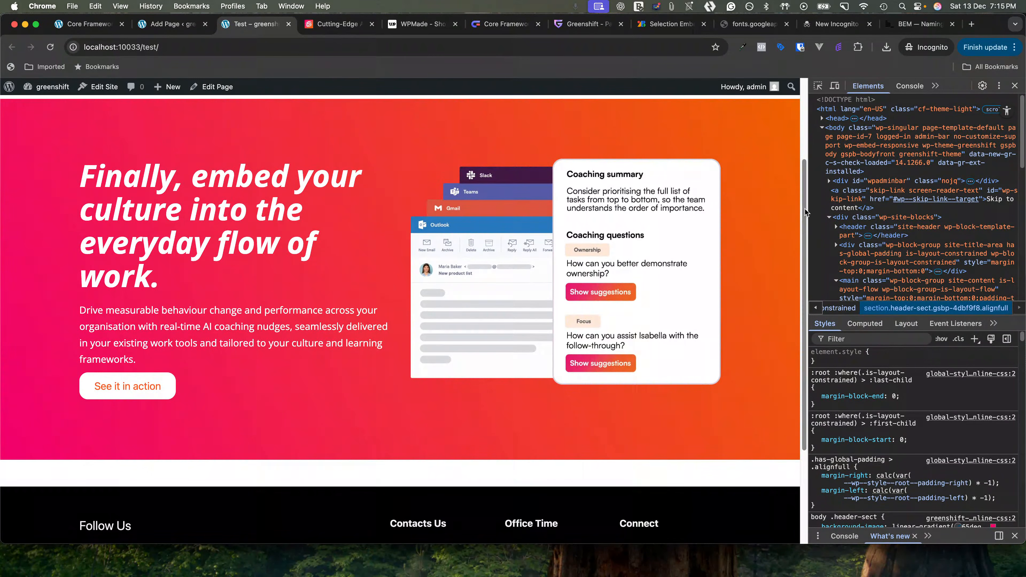
Inspect the header section's heading and compare its computed font size as the test page's viewport is widened and narrowed
drag(804, 211, 611, 208)
click(626, 87)
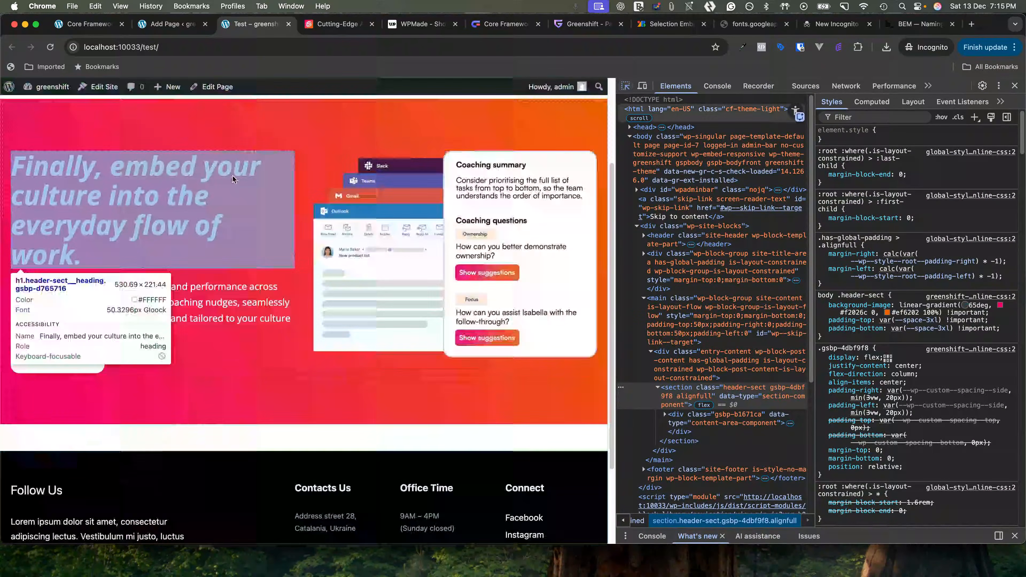
click(166, 198)
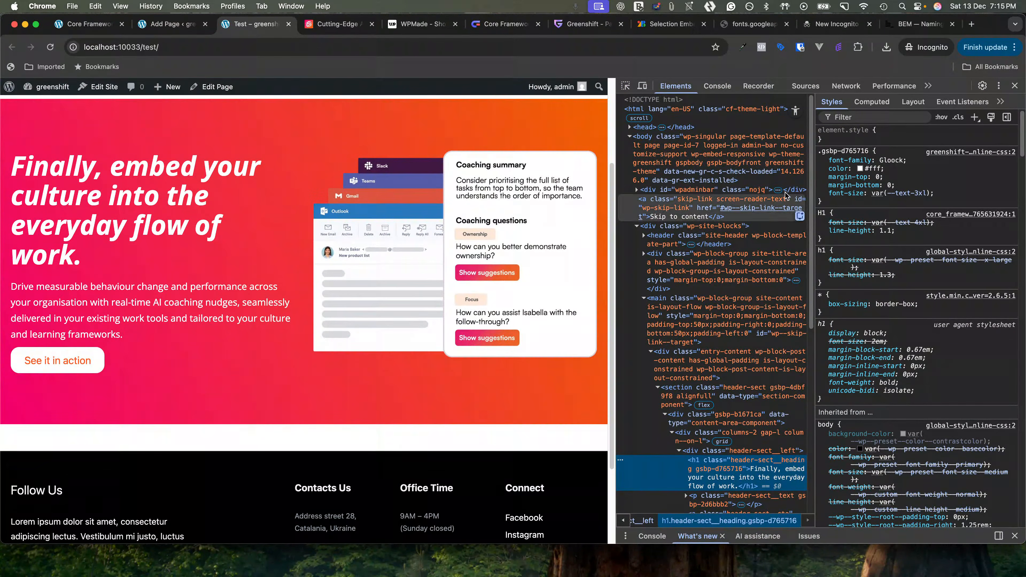
click(871, 101)
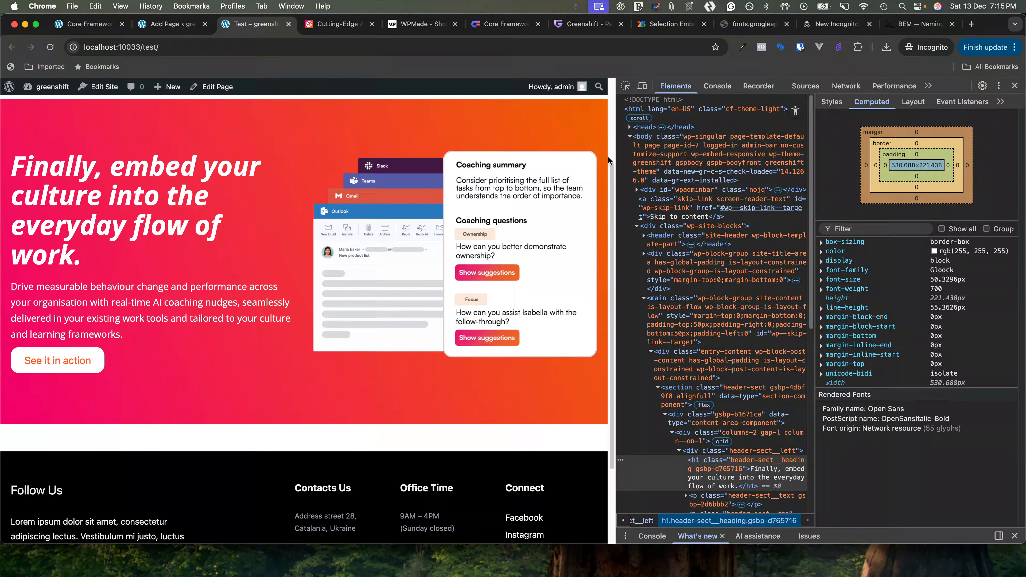
drag(614, 153, 747, 162)
scroll(873, 477, down, 1)
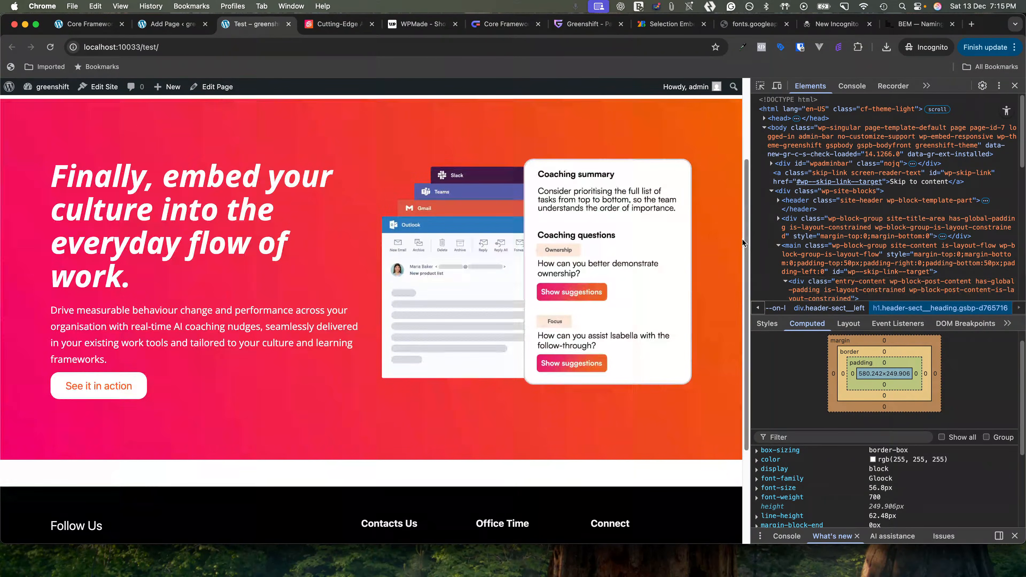
drag(747, 239, 710, 239)
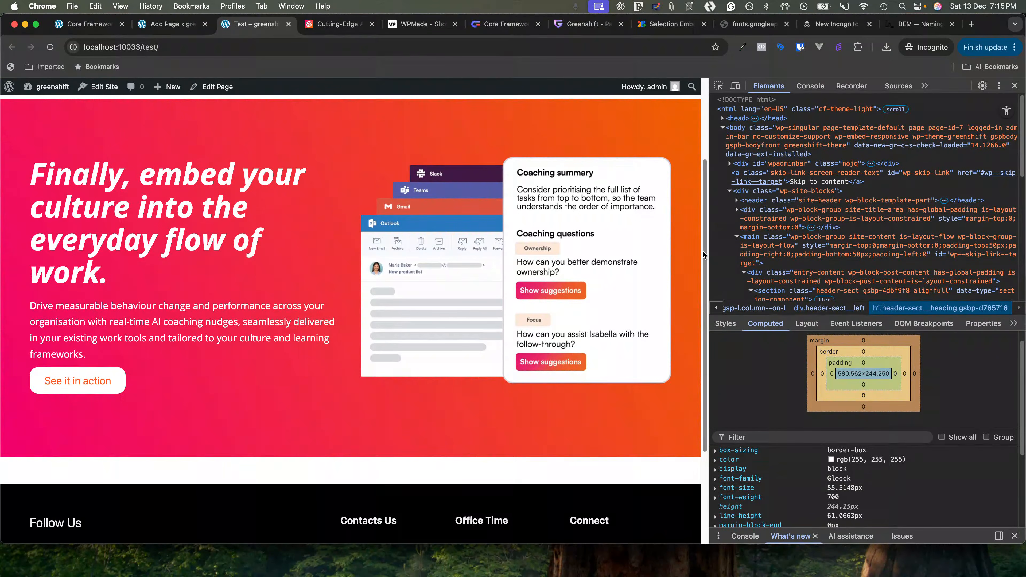
drag(706, 251, 580, 244)
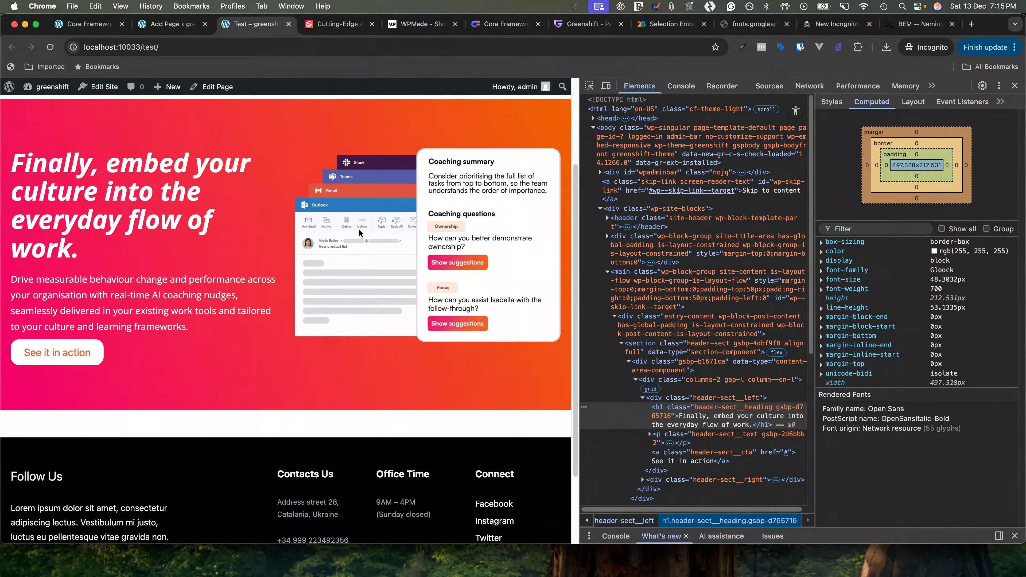
Inspect the header section element and compare its computed padding across wide and narrow viewports, down to the stacked layout
key(super+shift+c)
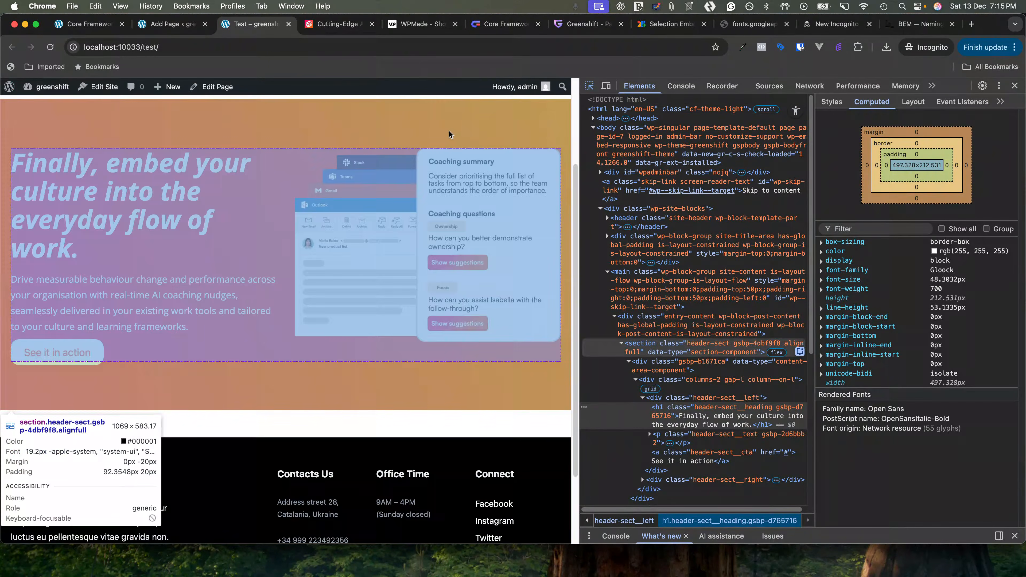
click(448, 131)
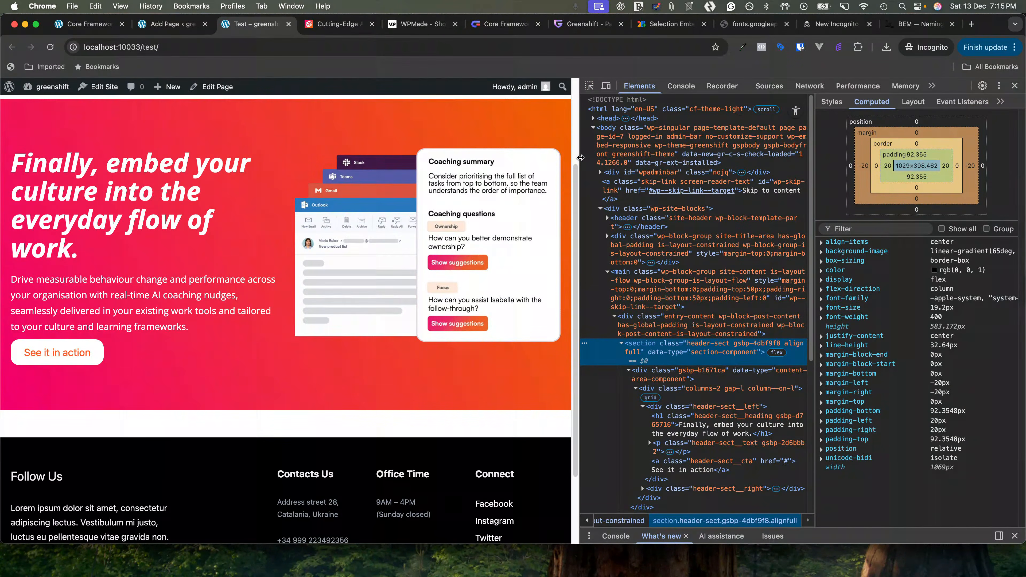
drag(580, 158, 733, 160)
scroll(789, 465, down, 3)
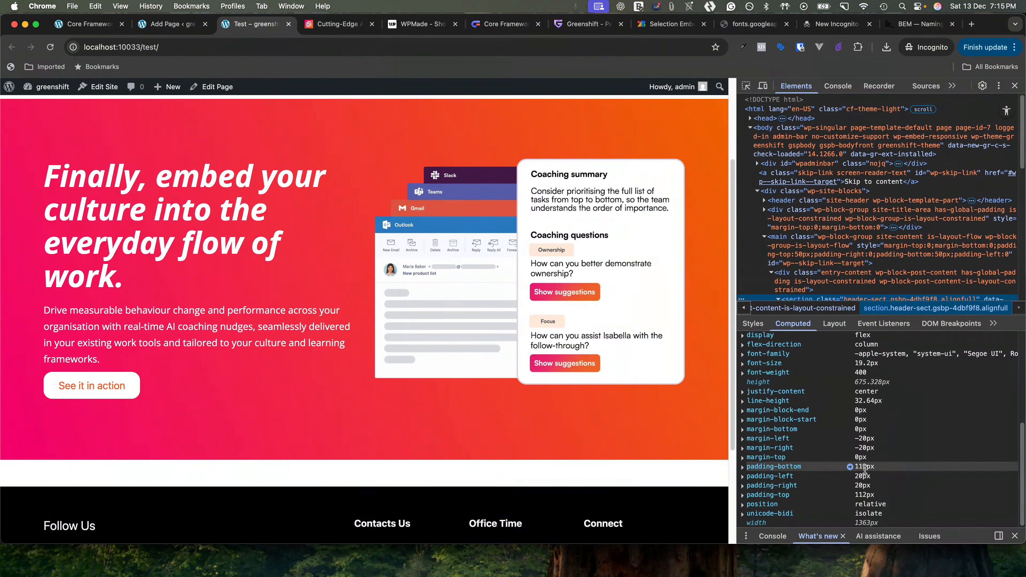
drag(733, 197, 819, 197)
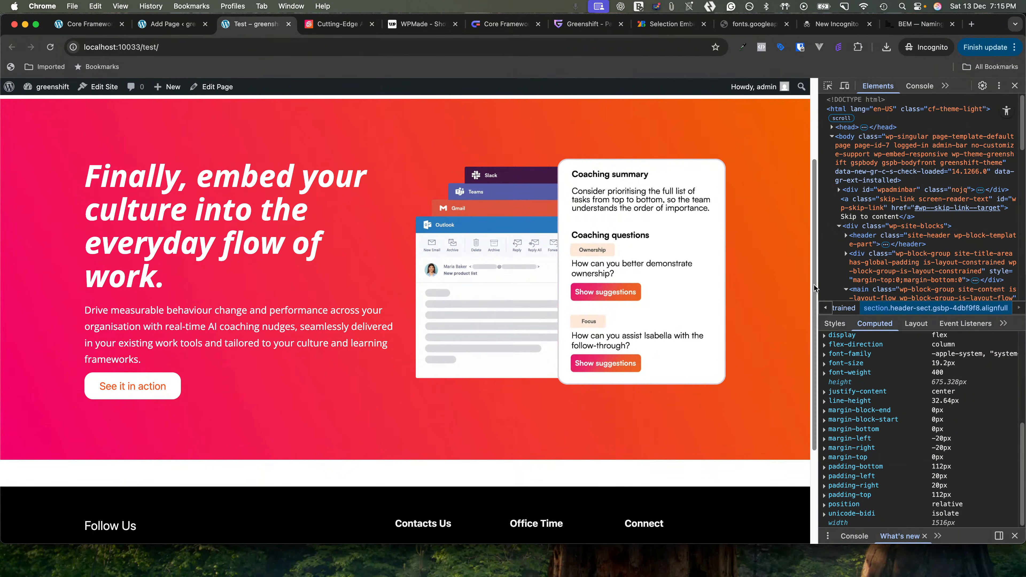
drag(816, 261, 588, 259)
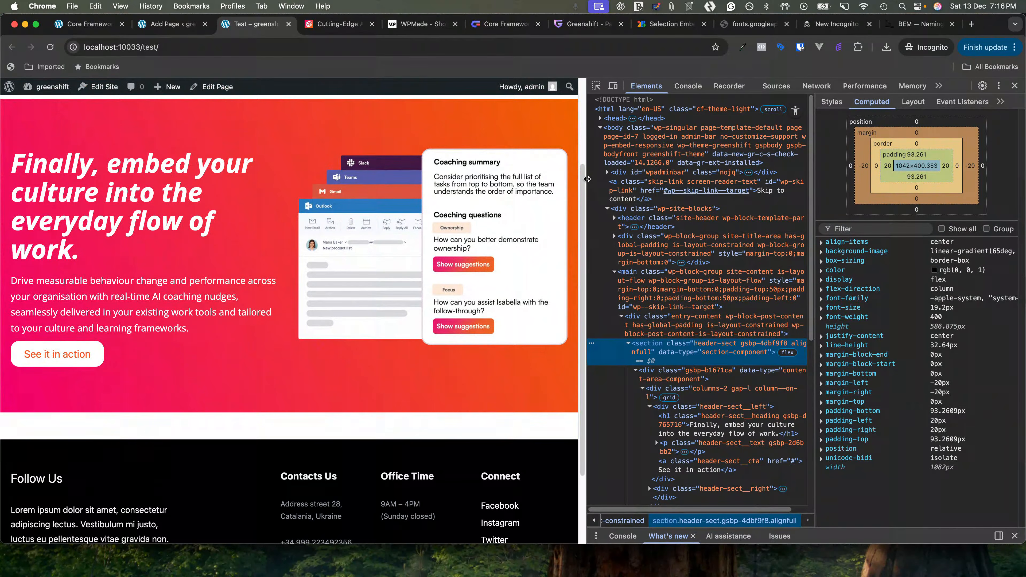
drag(587, 179, 352, 180)
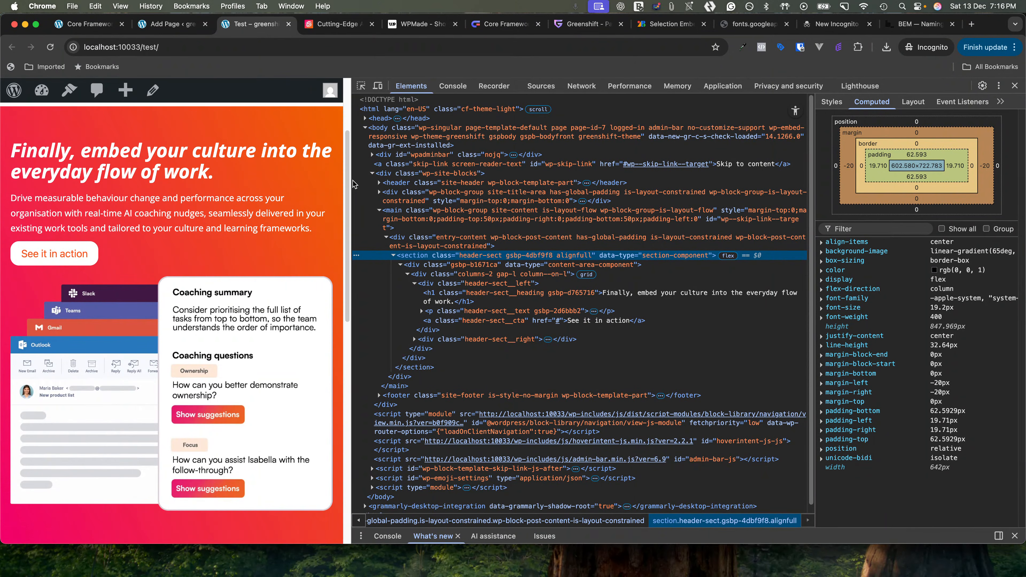
mouse_move(388, 576)
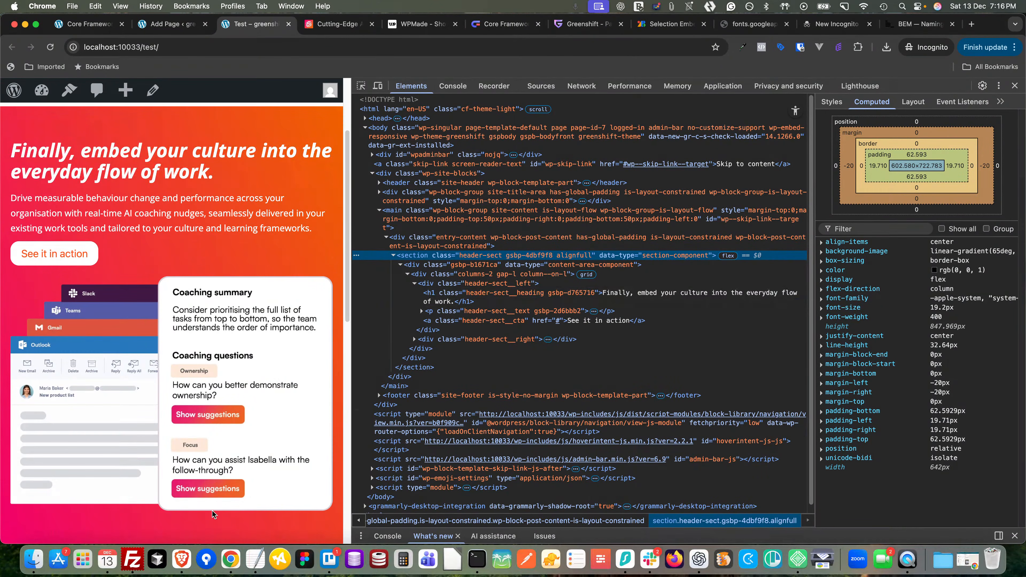